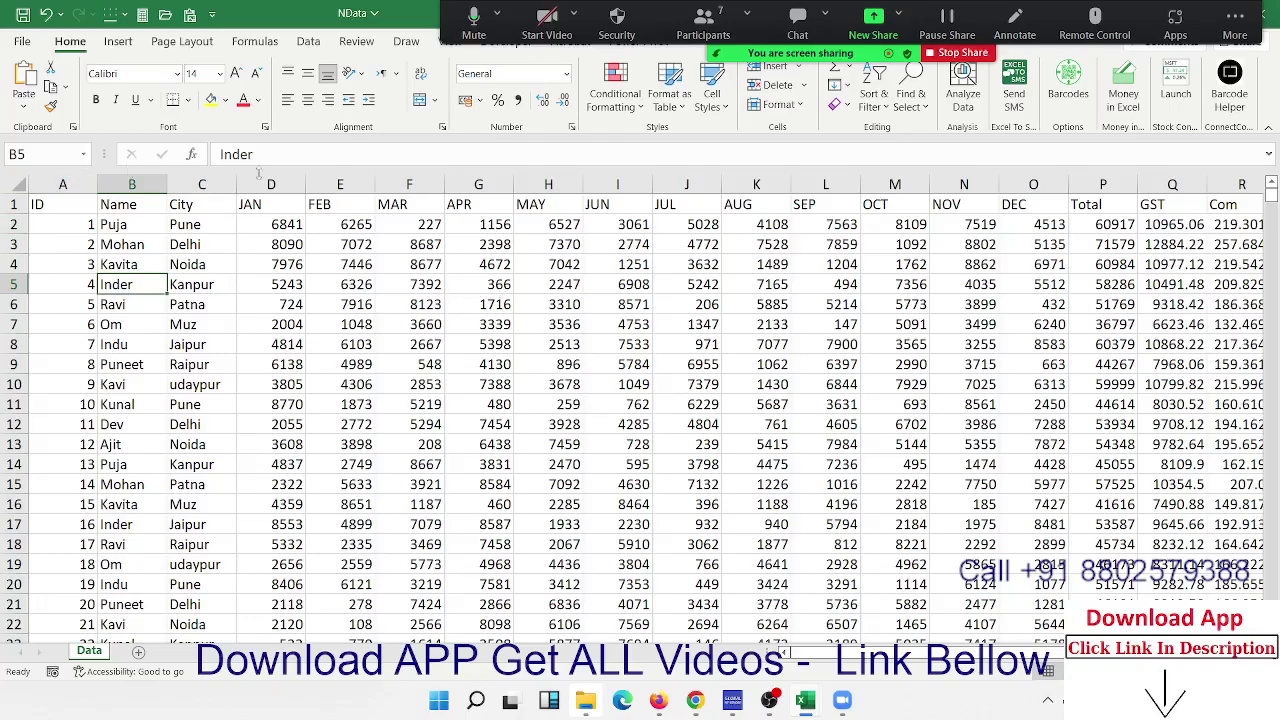
# Explore the sales table's extent, locating its last header column and last data row 791
pyautogui.click(503, 264)
pyautogui.hotkey('ctrl', 'Up')
pyautogui.hotkey('ctrl', 'Left')
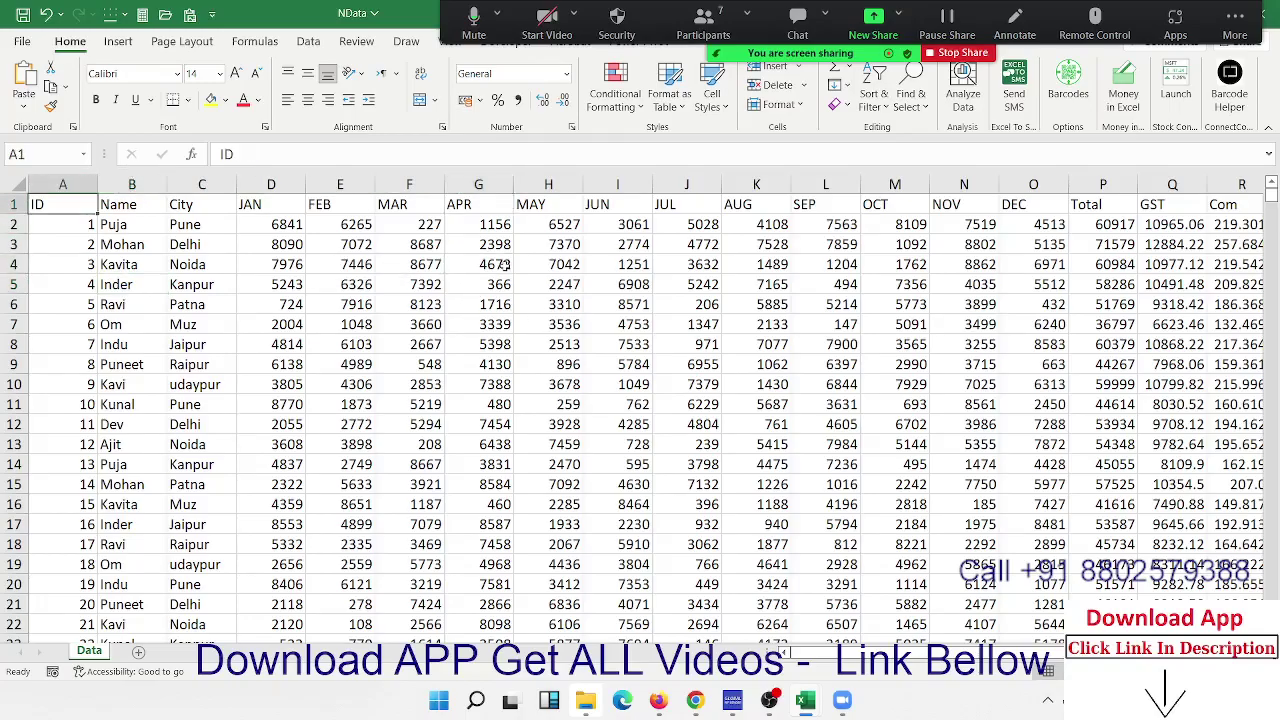
pyautogui.hotkey('ctrl', 'Right')
pyautogui.press('Down')
pyautogui.hotkey('ctrl', 'Down')
pyautogui.hotkey('ctrl', 'Left')
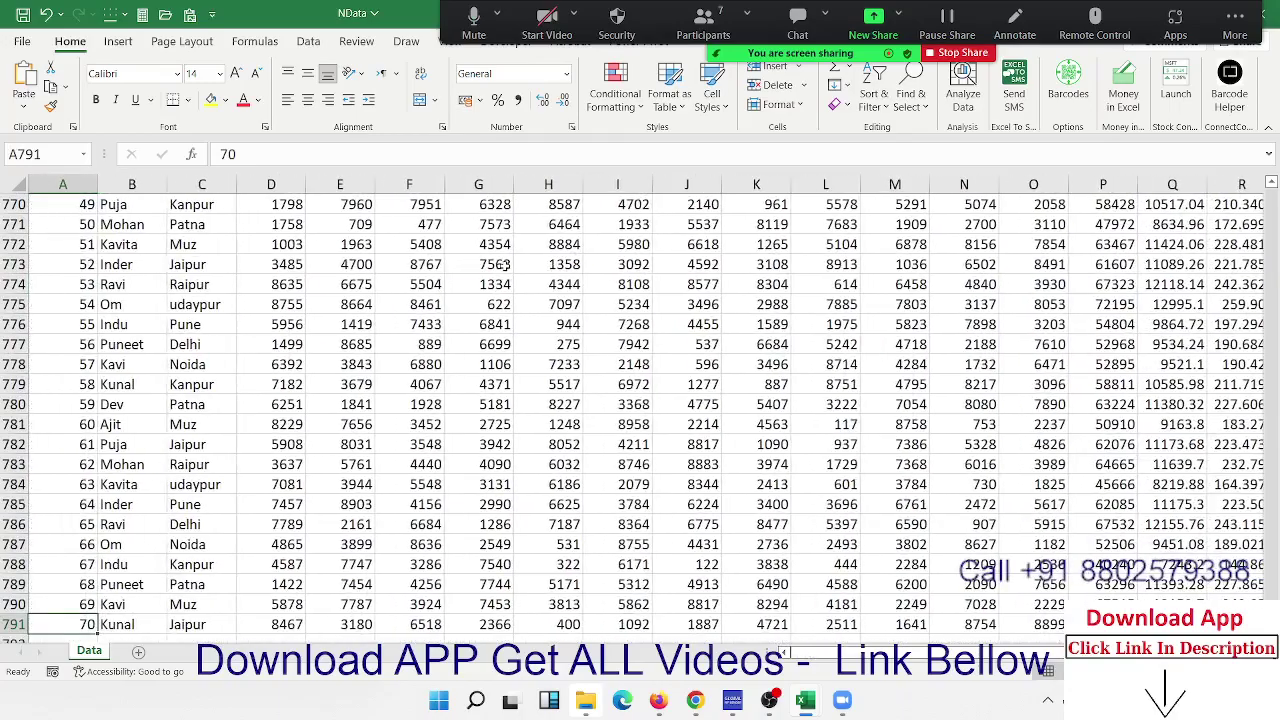
pyautogui.hotkey('ctrl', 'Up')
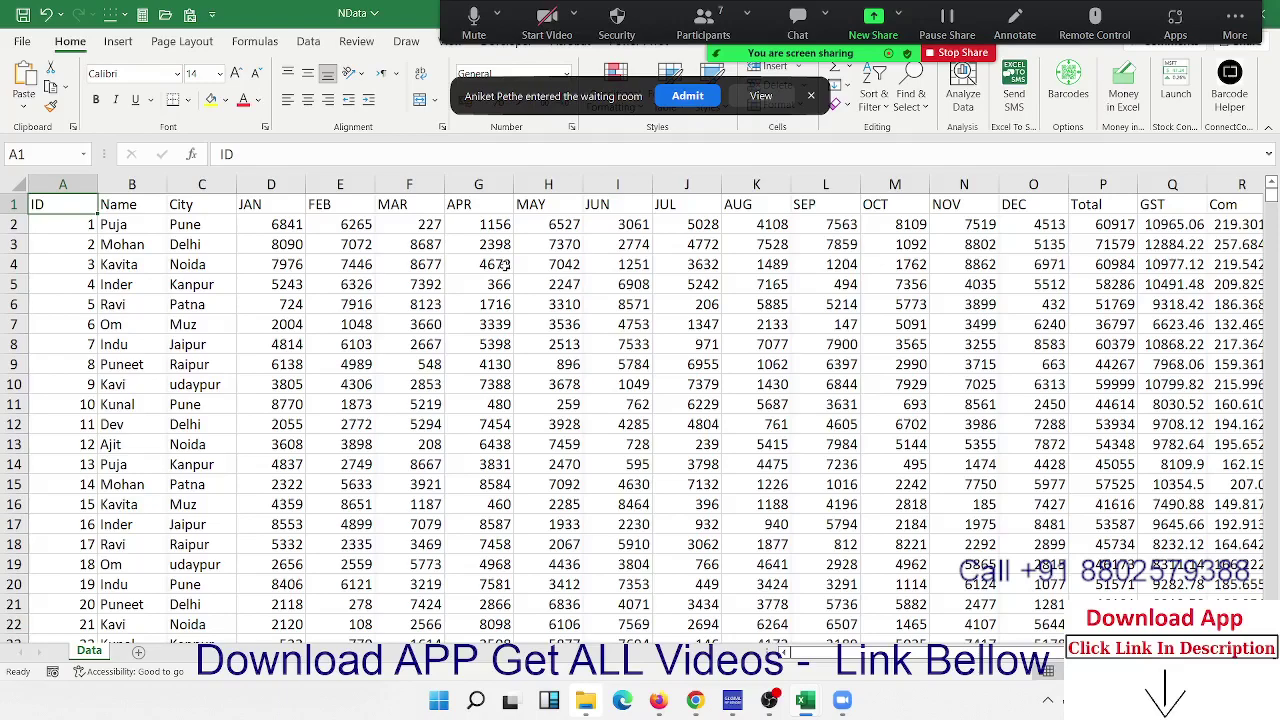
# Open and close the meeting participants list, then return to the ID header
pyautogui.click(706, 27)
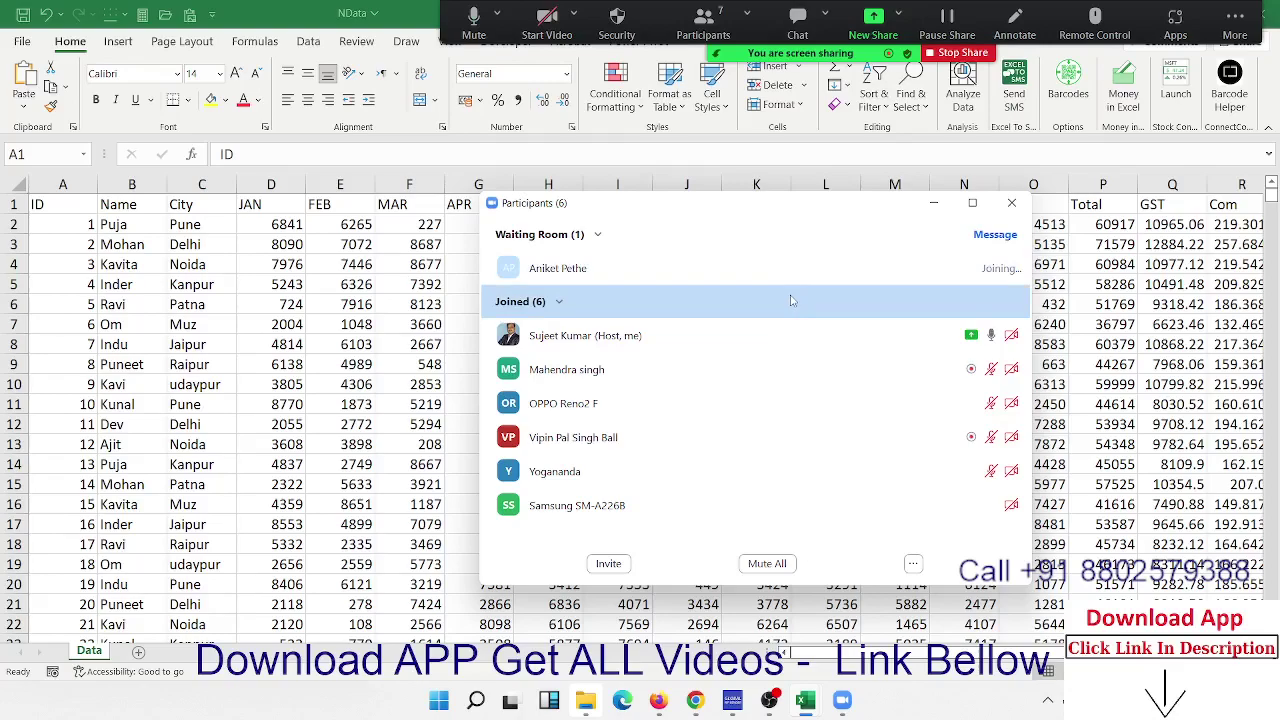
pyautogui.click(1012, 205)
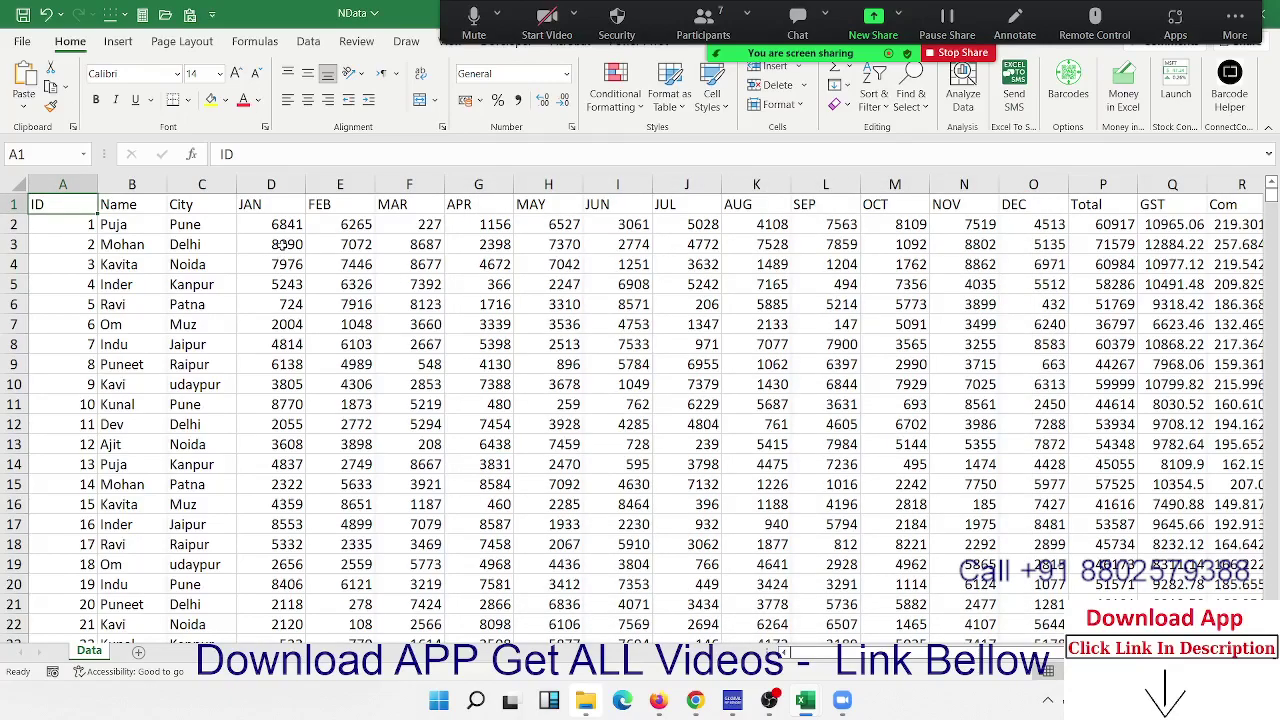
pyautogui.press('Right')
pyautogui.press('Right')
pyautogui.press('Home')
pyautogui.press('Right')
pyautogui.press('Right')
pyautogui.press('Right')
pyautogui.press('Right')
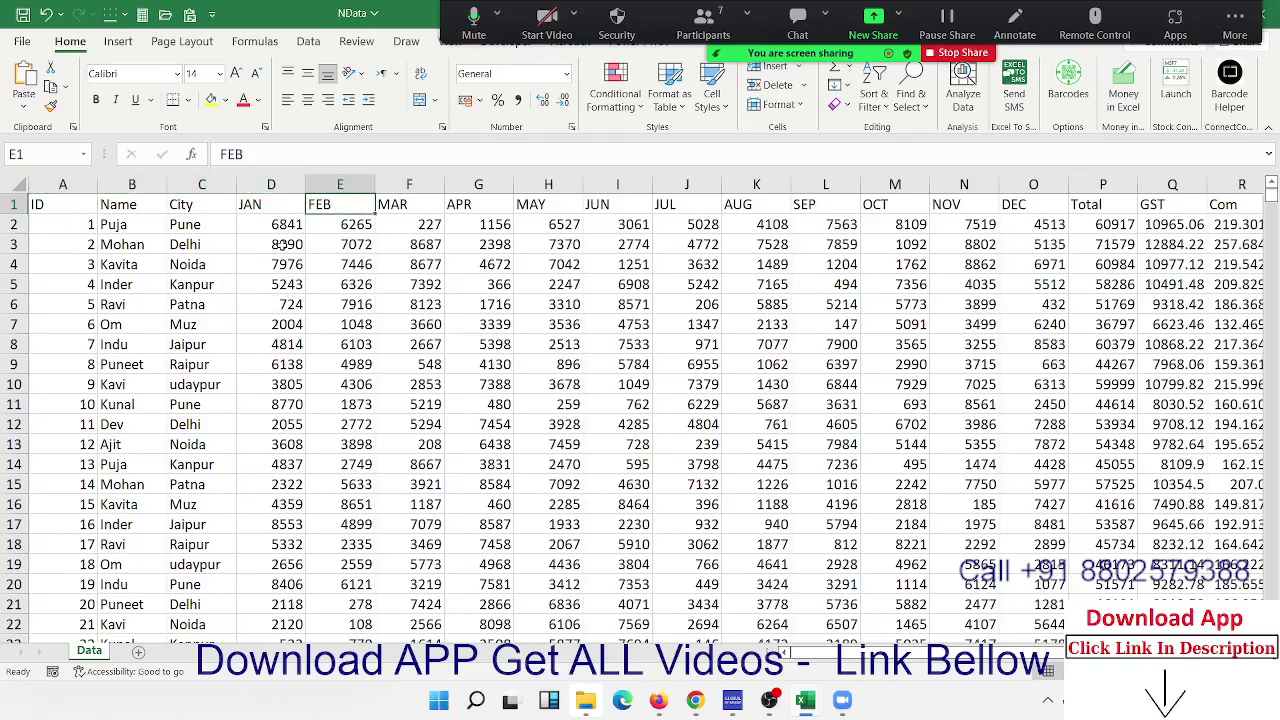
# Select the FEB through Com columns down the table and delete them, shifting cells left
pyautogui.hotkey('ctrl', 'shift', 'Down')
pyautogui.hotkey('ctrl', 'shift', 'Right')
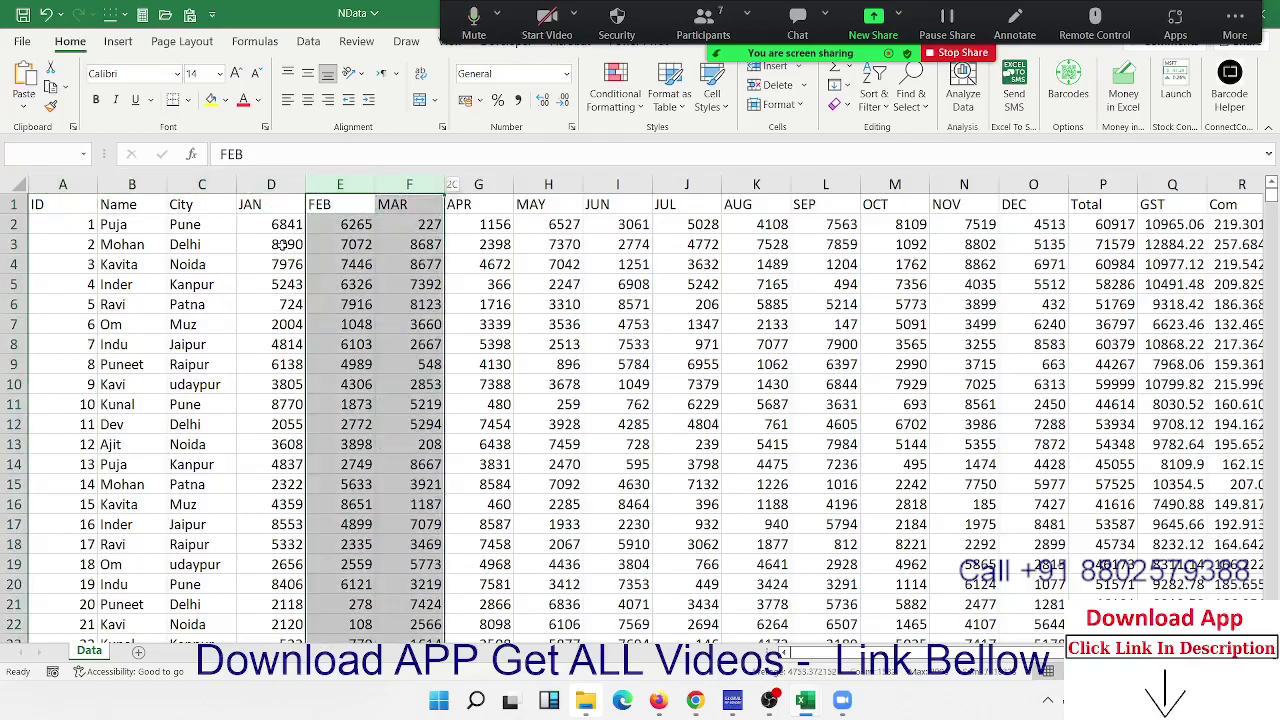
pyautogui.hotkey('shift', 'Left')
pyautogui.hotkey('shift', 'Left')
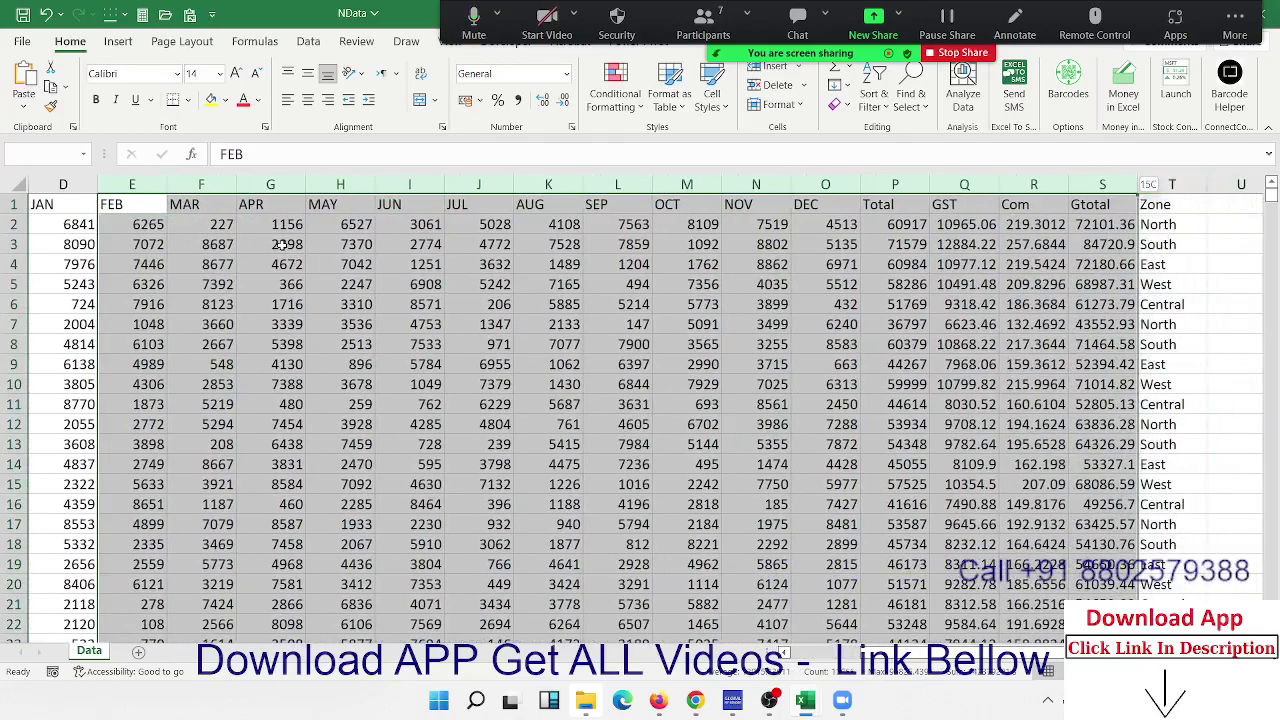
pyautogui.hotkey('ctrl', '-')
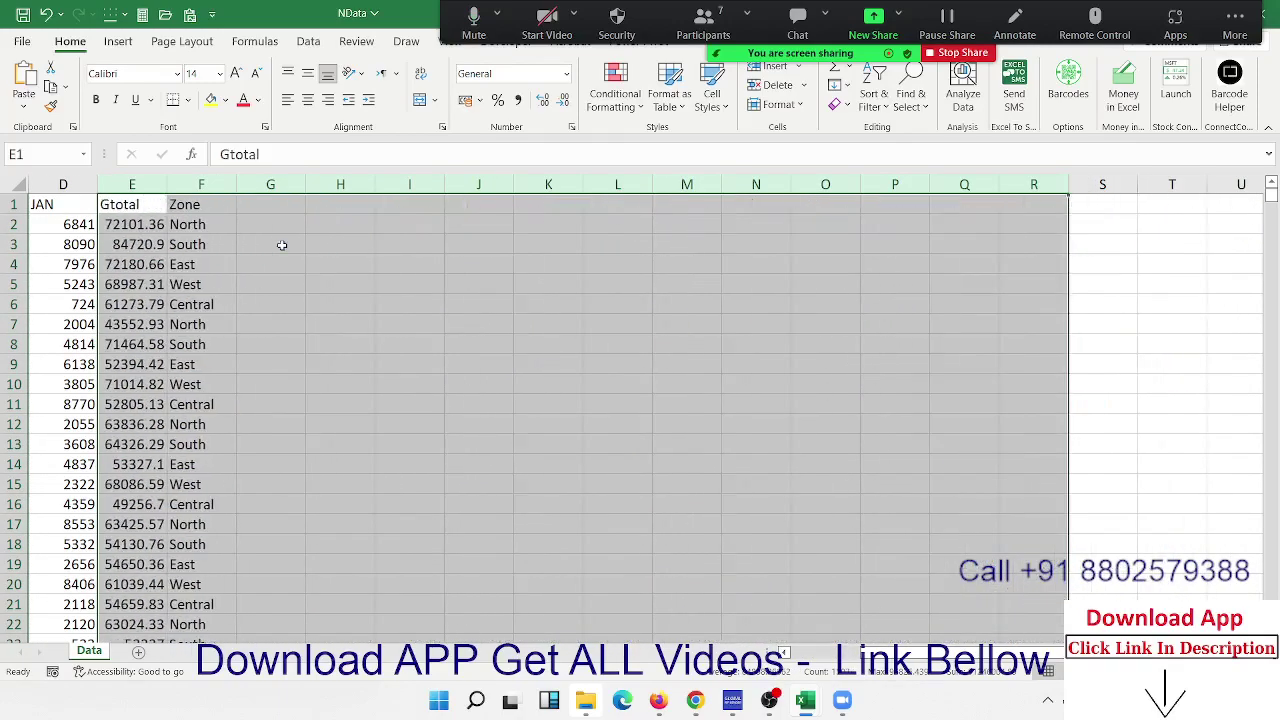
# Check the remaining JAN and Gtotal headers and move down into a data row
pyautogui.hotkey('ctrl', 'Home')
pyautogui.press('Right')
pyautogui.press('Right')
pyautogui.press('Right')
pyautogui.press('Right')
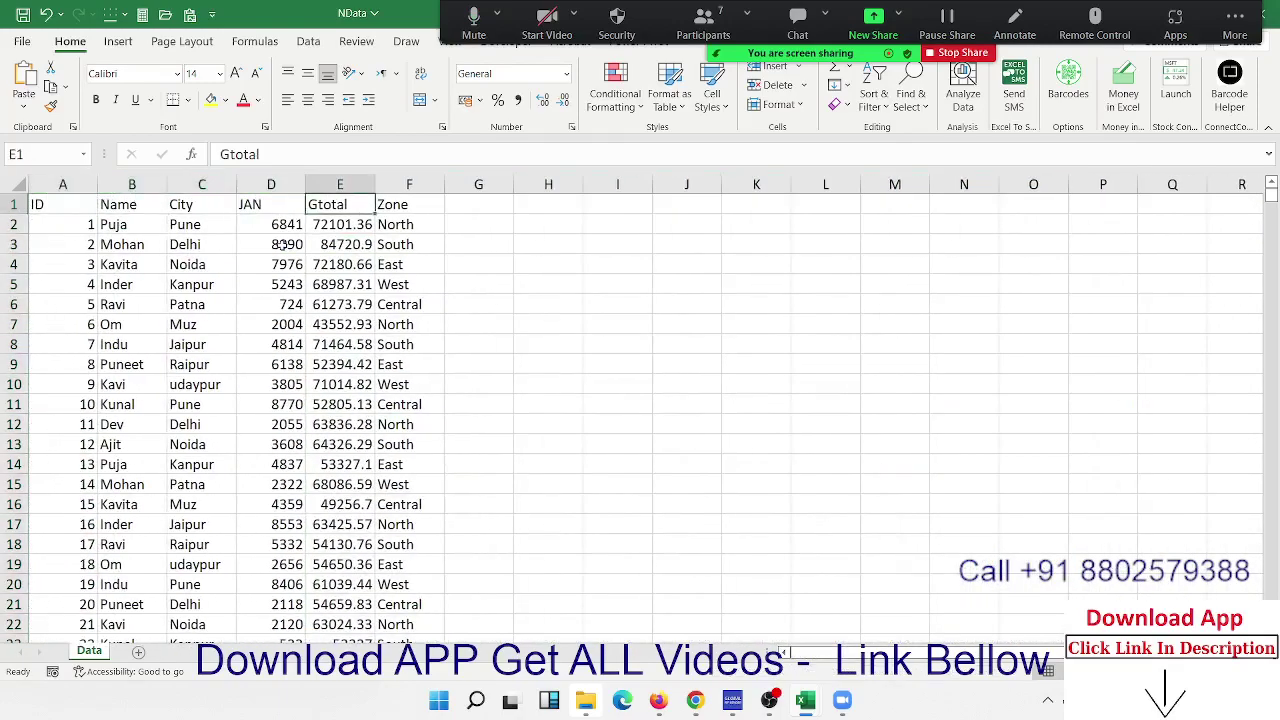
pyautogui.press('Right')
pyautogui.press('Right')
pyautogui.press('Left')
pyautogui.press('Left')
pyautogui.press('Left')
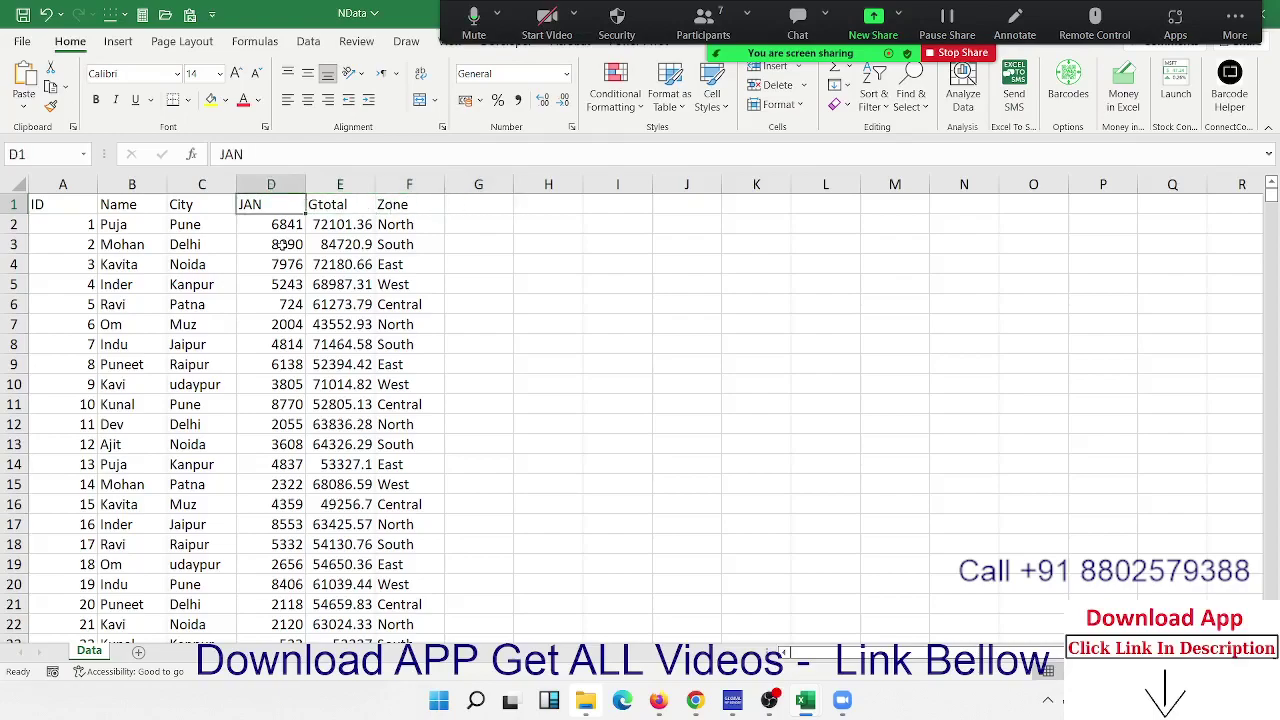
pyautogui.press('Down')
pyautogui.press('Down')
pyautogui.press('Down')
pyautogui.press('Left')
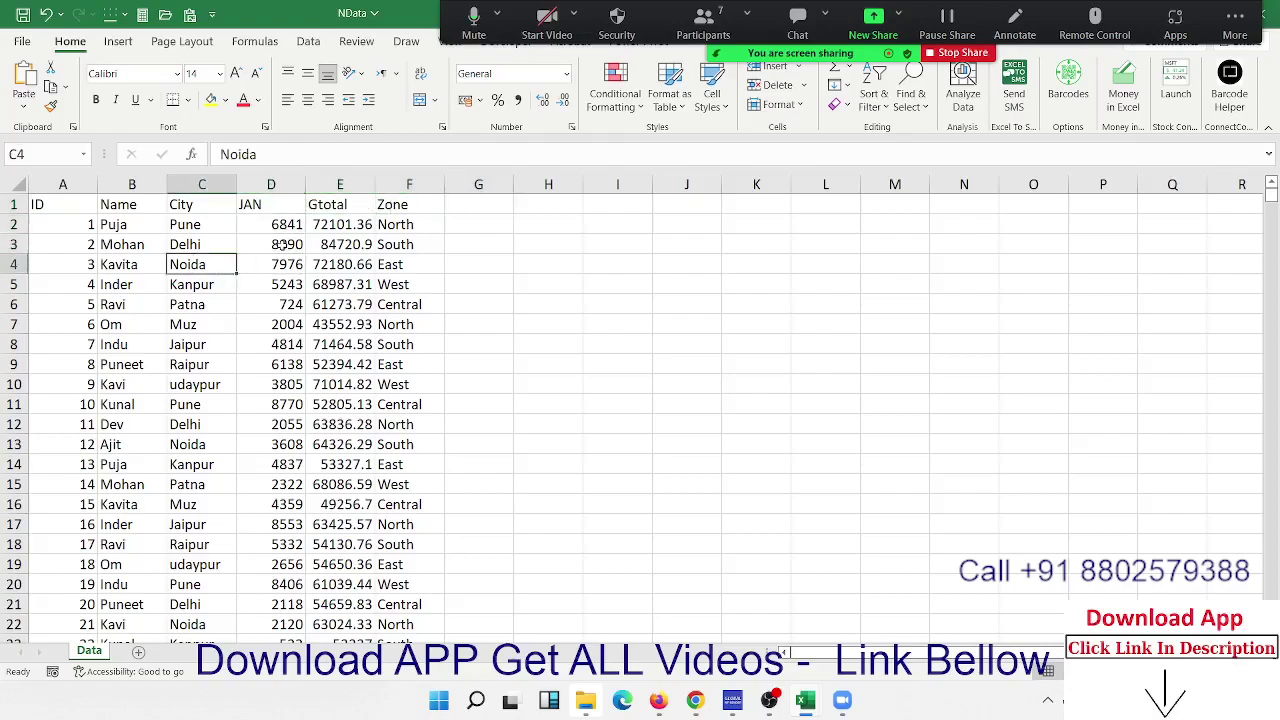
pyautogui.press('Left')
pyautogui.press('Left')
pyautogui.press('Right')
# Select the Name column, then the header row from ID to Zone
pyautogui.hotkey('ctrl', 'space')
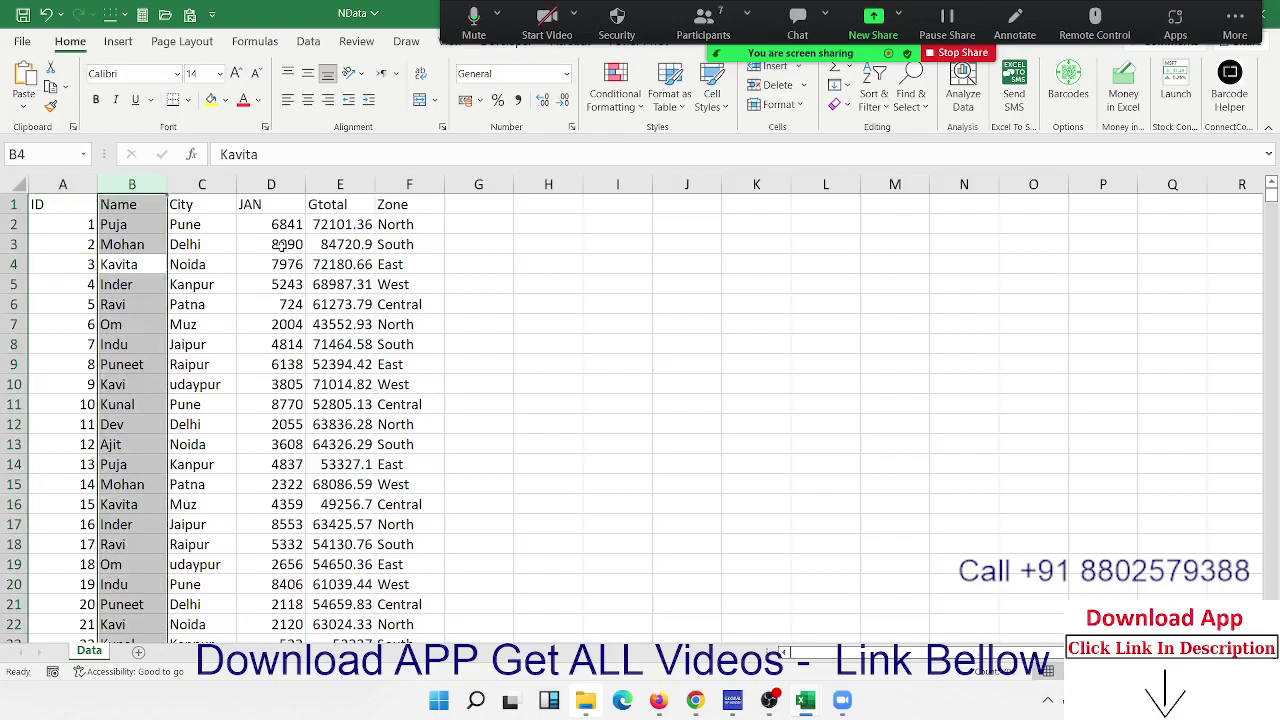
pyautogui.press('Up')
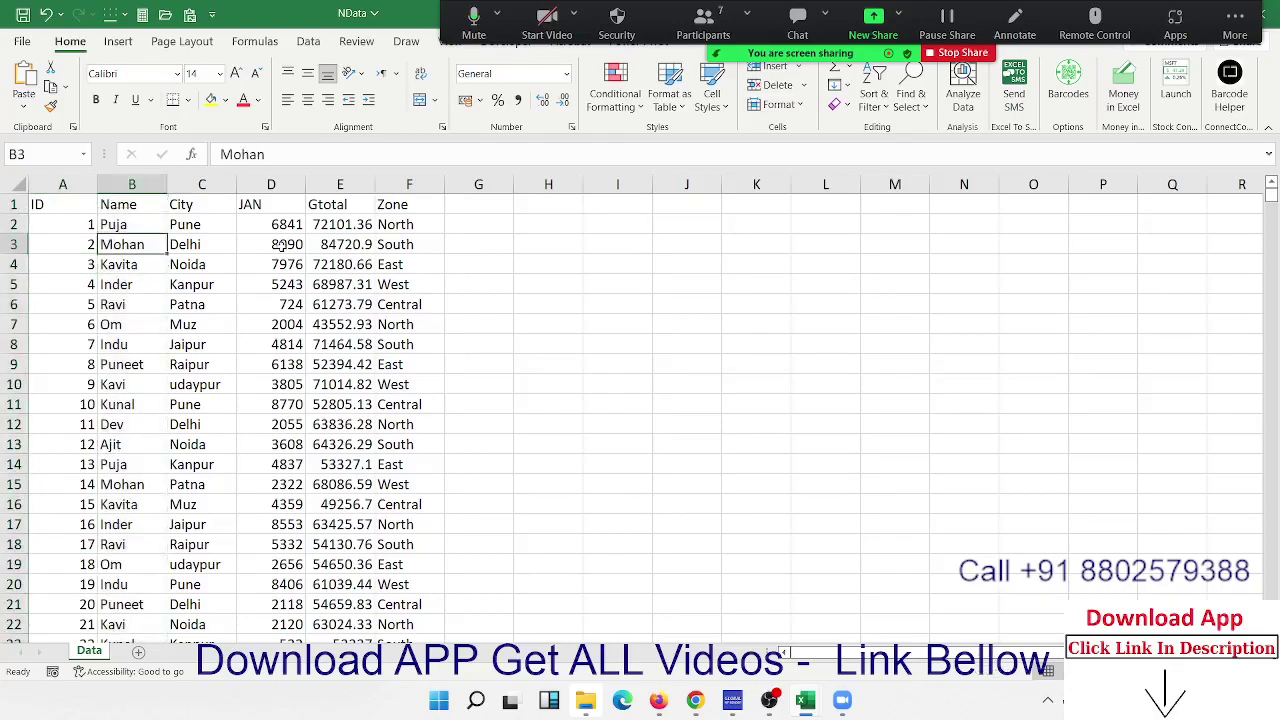
pyautogui.press('Left')
pyautogui.press('Up')
pyautogui.press('Up')
pyautogui.hotkey('ctrl', 'shift', 'Right')
# Extend the selection to row 791, then insert a blank row at row 7
pyautogui.hotkey('ctrl', 'shift', 'Down')
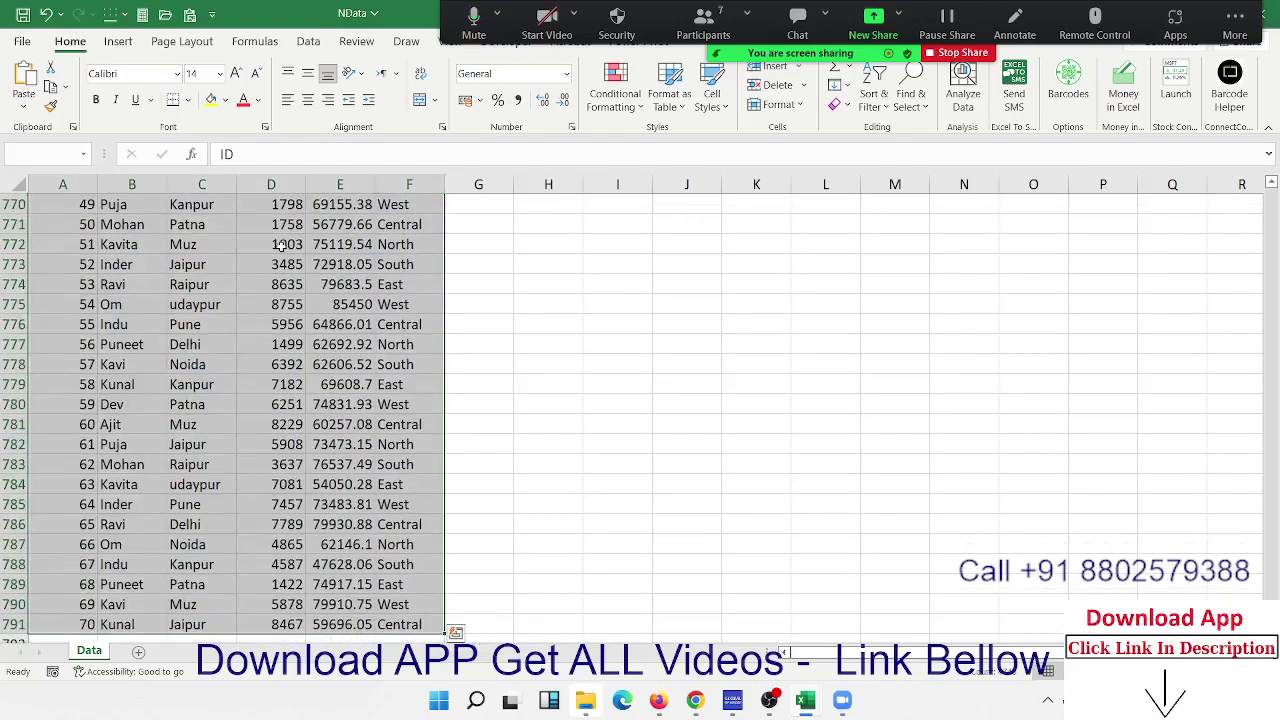
pyautogui.hotkey('ctrl', 'Home')
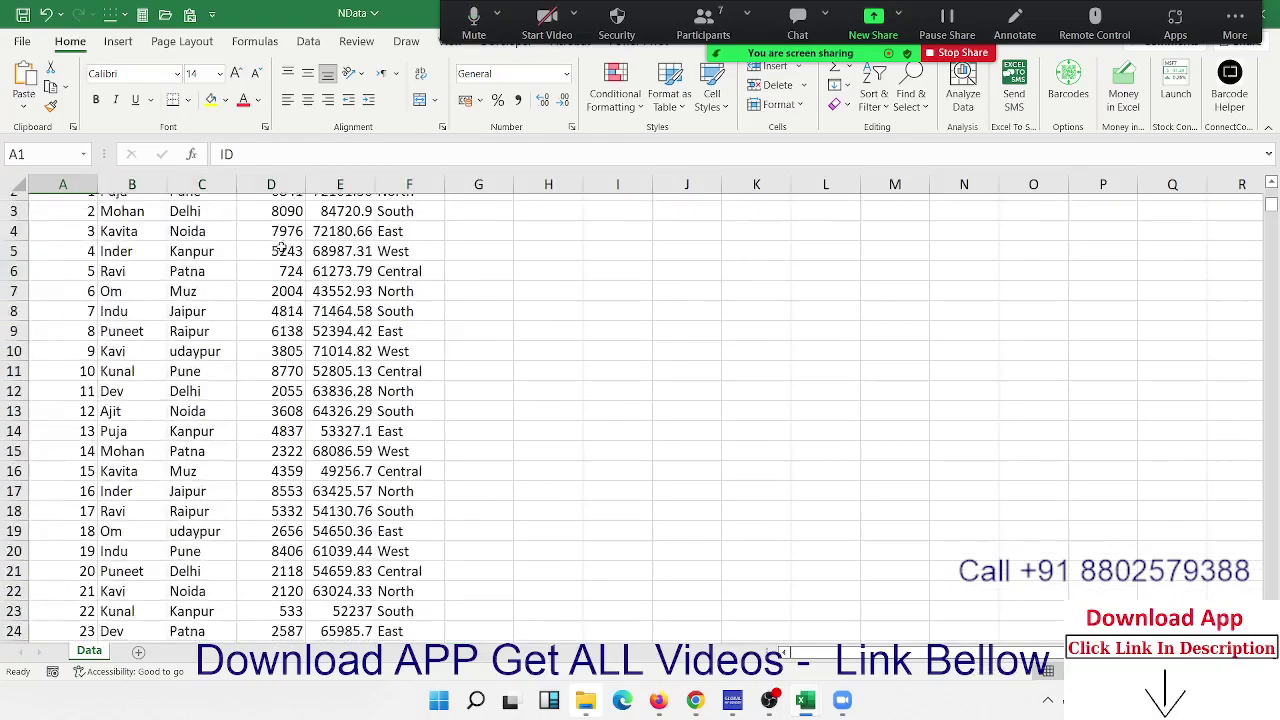
pyautogui.press('Down')
pyautogui.press('Down')
pyautogui.press('Down')
pyautogui.press('Down')
pyautogui.press('Down')
pyautogui.hotkey('shift', 'space')
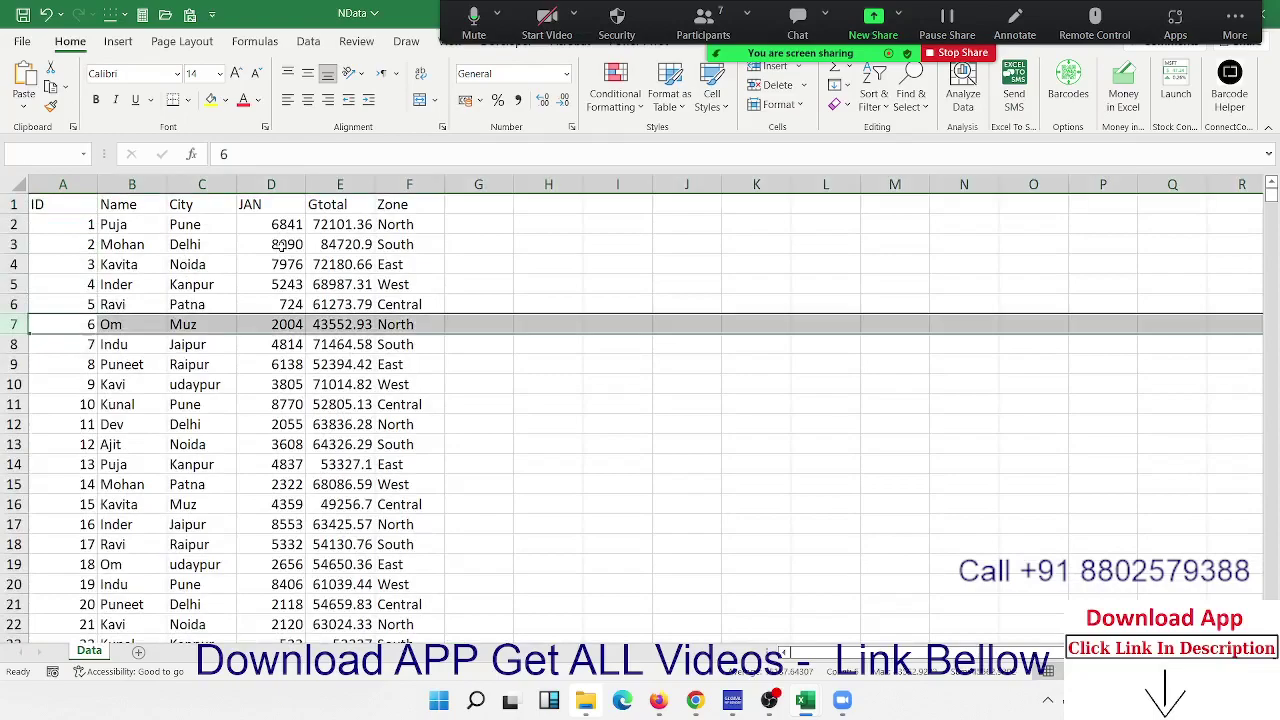
pyautogui.hotkey('ctrl', 'shift', '+')
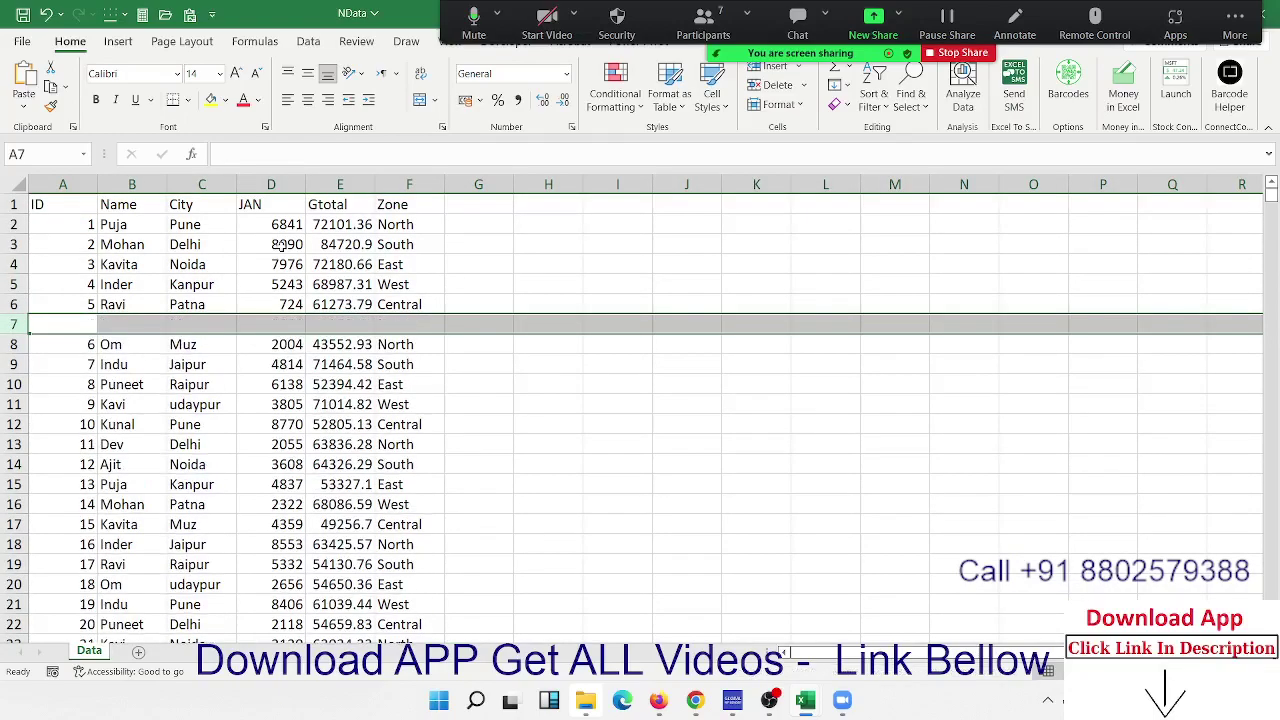
# Move along the blank row to column D, then delete row 7 again
pyautogui.press('Right')
pyautogui.press('Right')
pyautogui.press('Right')
pyautogui.press('Right')
pyautogui.press('Right')
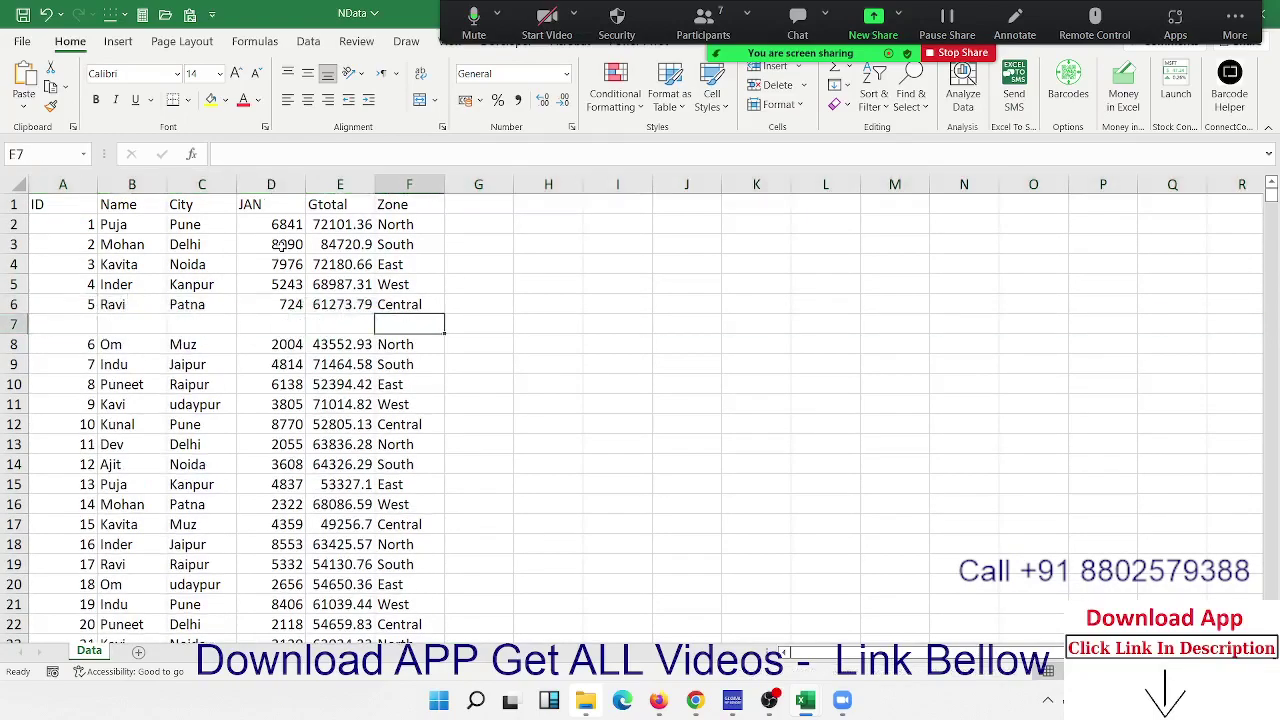
pyautogui.press('Left')
pyautogui.press('Left')
pyautogui.press('Left')
pyautogui.press('Left')
pyautogui.press('Left')
pyautogui.press('Right')
pyautogui.press('Right')
pyautogui.press('Right')
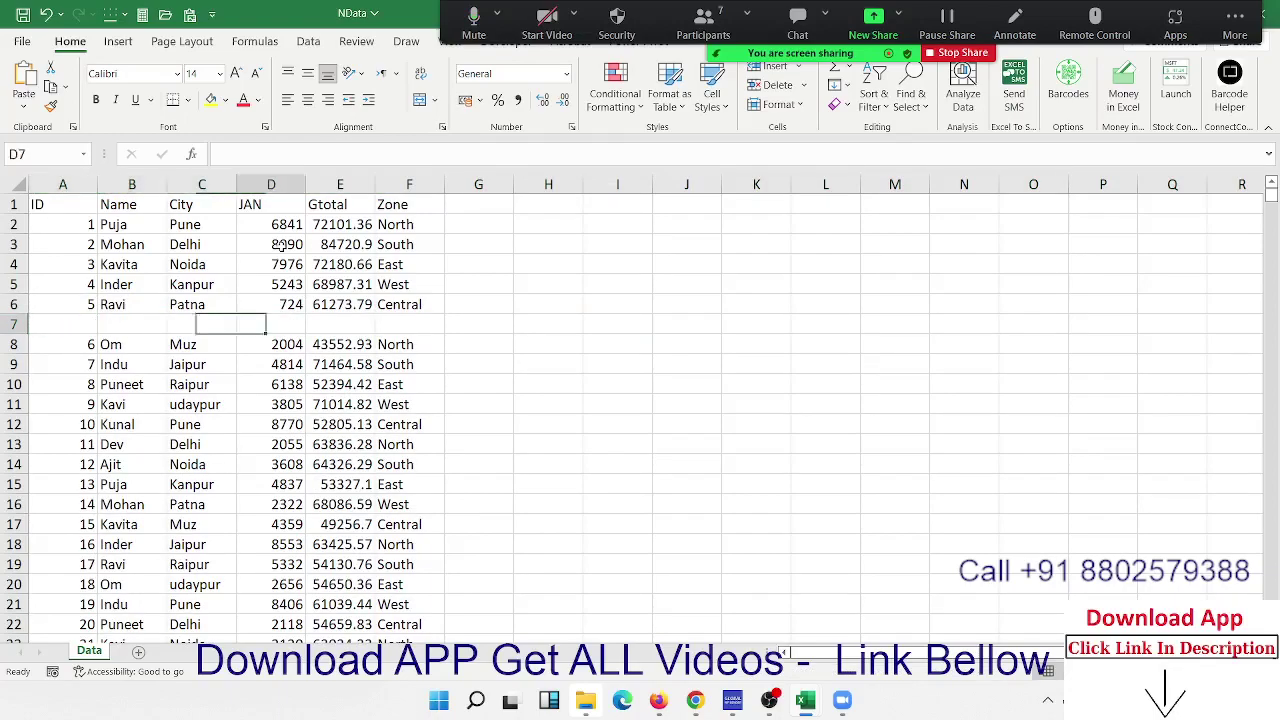
pyautogui.press('Right')
pyautogui.press('Right')
pyautogui.press('Right')
pyautogui.press('Left')
pyautogui.press('Left')
pyautogui.press('Left')
pyautogui.press('Left')
pyautogui.press('Left')
pyautogui.press('Left')
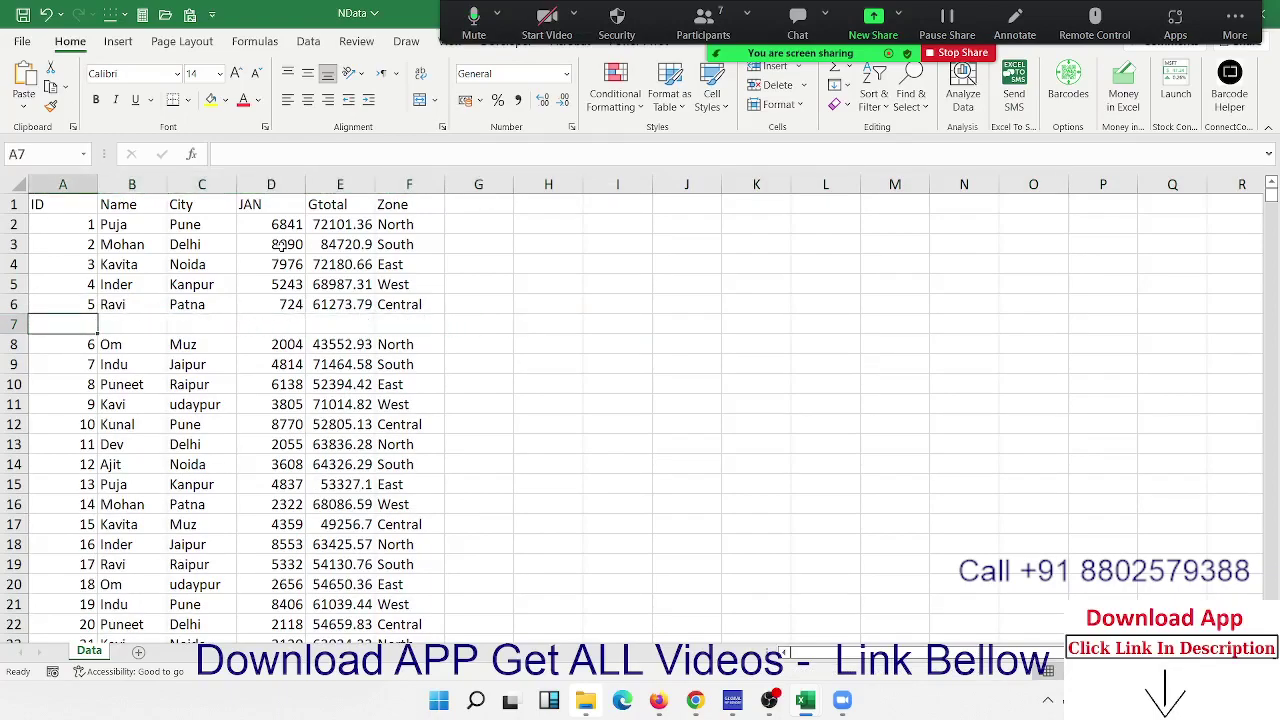
pyautogui.hotkey('shift', 'space')
pyautogui.hotkey('ctrl', '-')
pyautogui.press('Up')
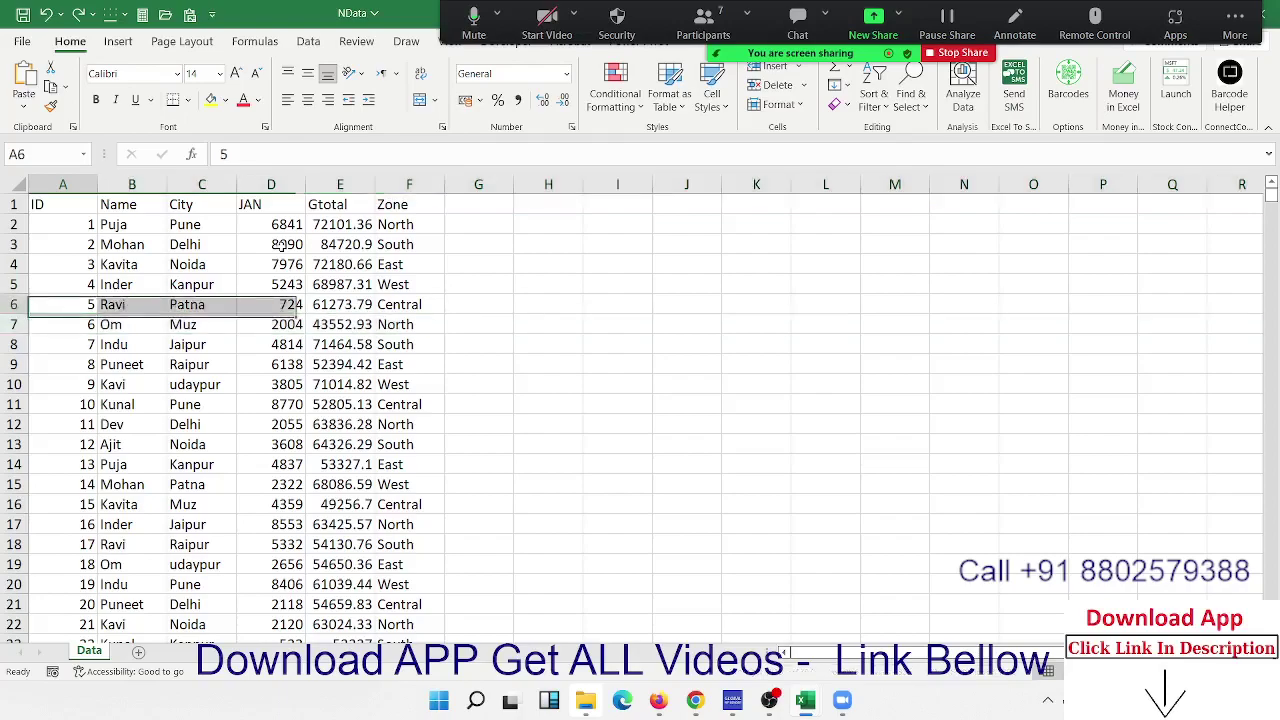
# Copy the whole six-column table A1:F791 and bring up the meeting participants list
pyautogui.press('Up')
pyautogui.press('Up')
pyautogui.press('Up')
pyautogui.press('Up')
pyautogui.press('Up')
pyautogui.hotkey('ctrl', 'shift', 'Right')
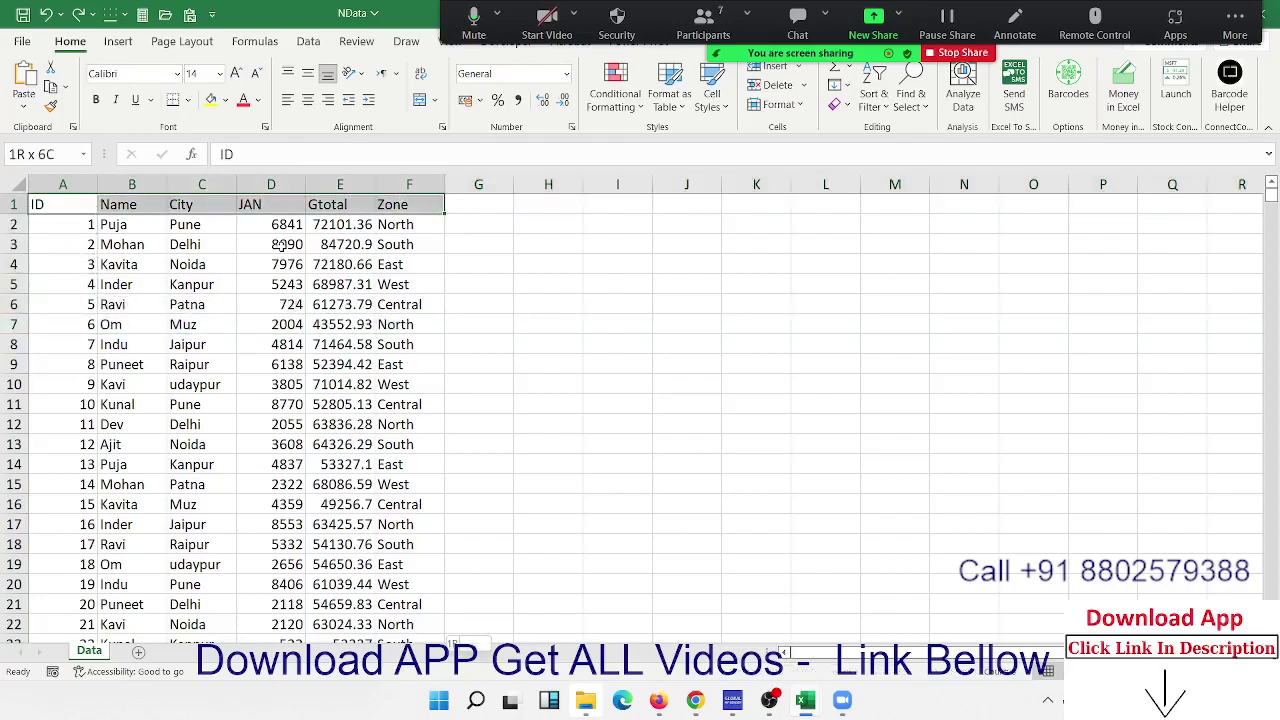
pyautogui.hotkey('ctrl', 'shift', 'Down')
pyautogui.hotkey('ctrl', 'c')
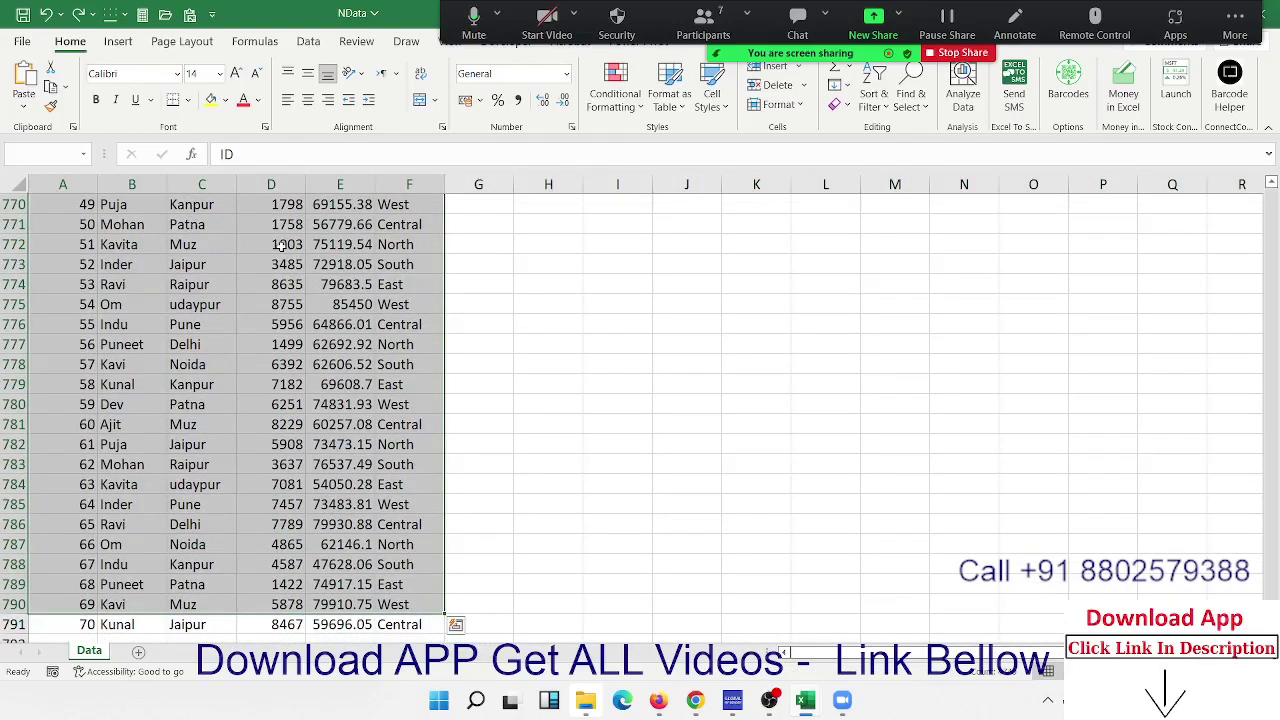
pyautogui.hotkey('ctrl', 'Home')
pyautogui.press('Down')
pyautogui.press('Down')
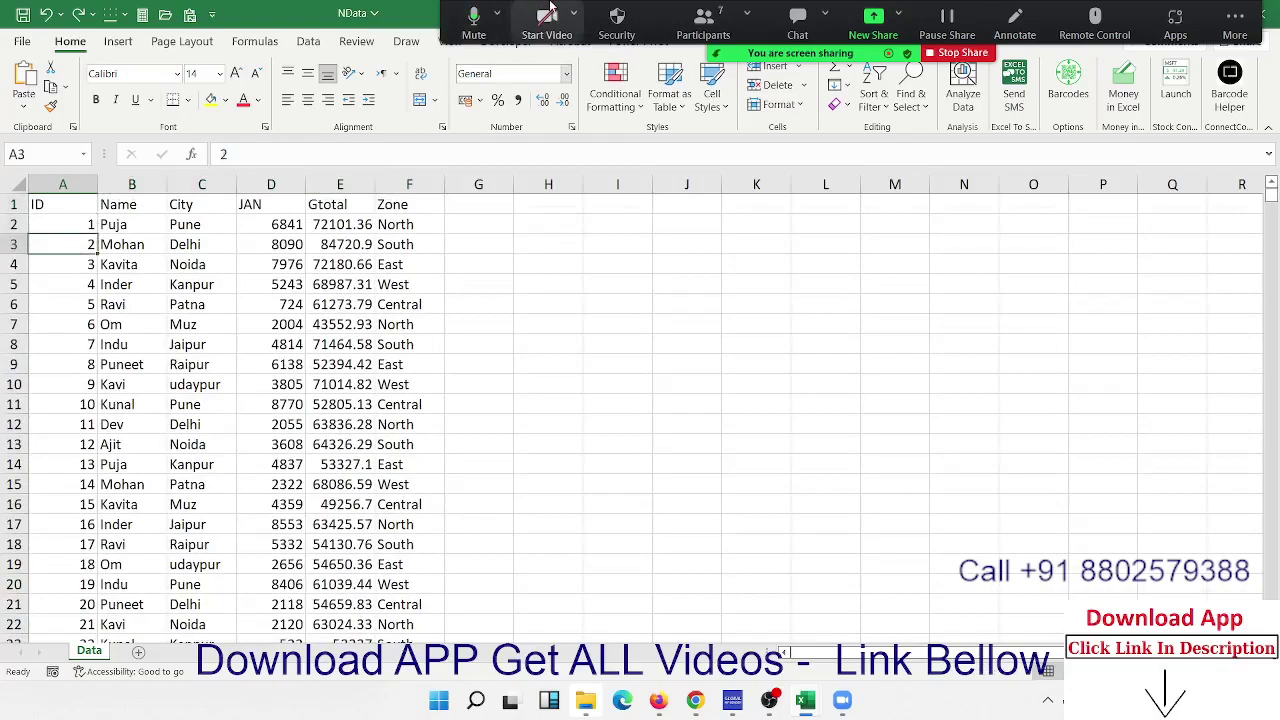
pyautogui.click(690, 30)
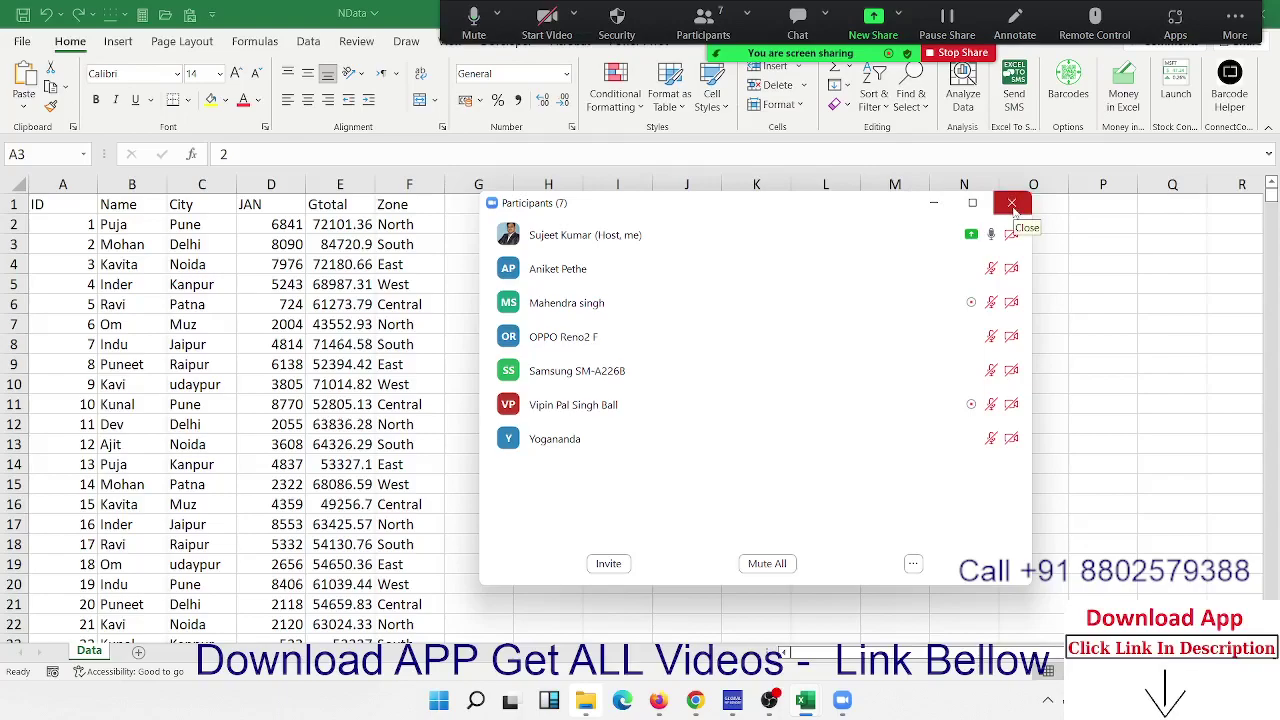
pyautogui.click(1012, 204)
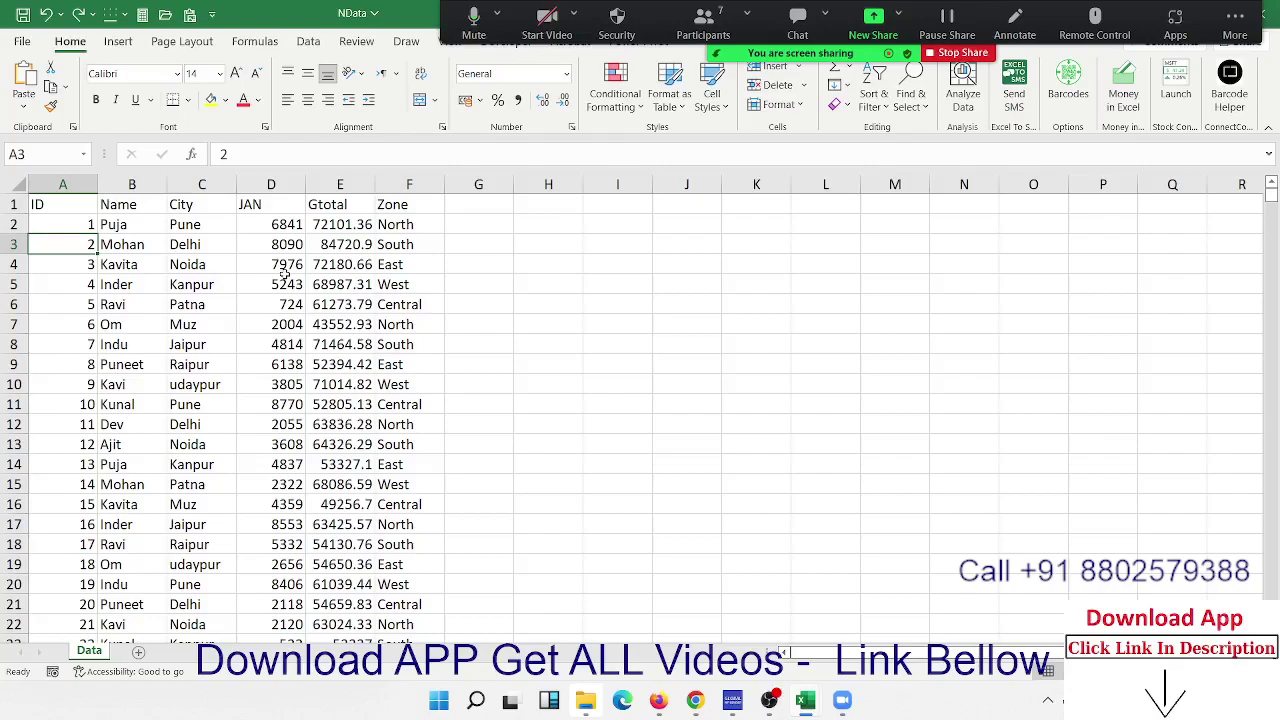
pyautogui.press('Up')
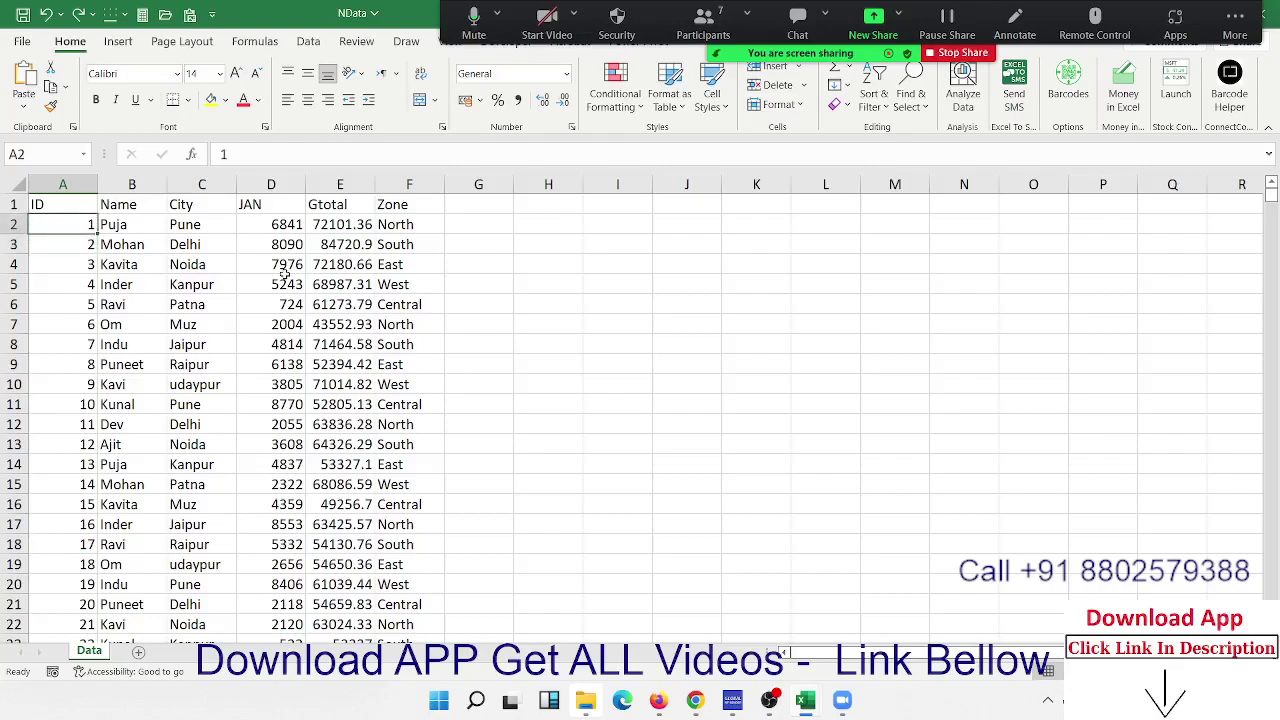
pyautogui.press('Up')
pyautogui.press('Right')
pyautogui.press('Right')
pyautogui.press('Right')
pyautogui.press('Right')
pyautogui.press('Right')
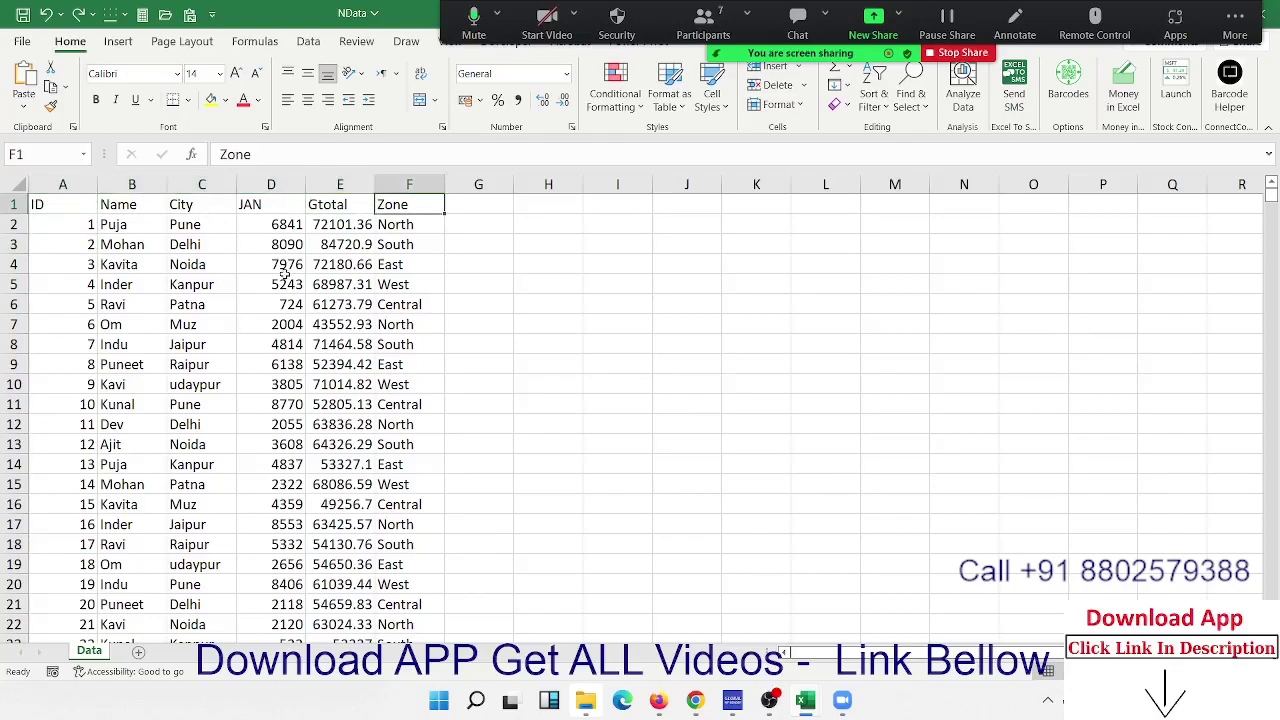
pyautogui.press('Left')
pyautogui.press('Left')
pyautogui.press('Left')
pyautogui.press('Left')
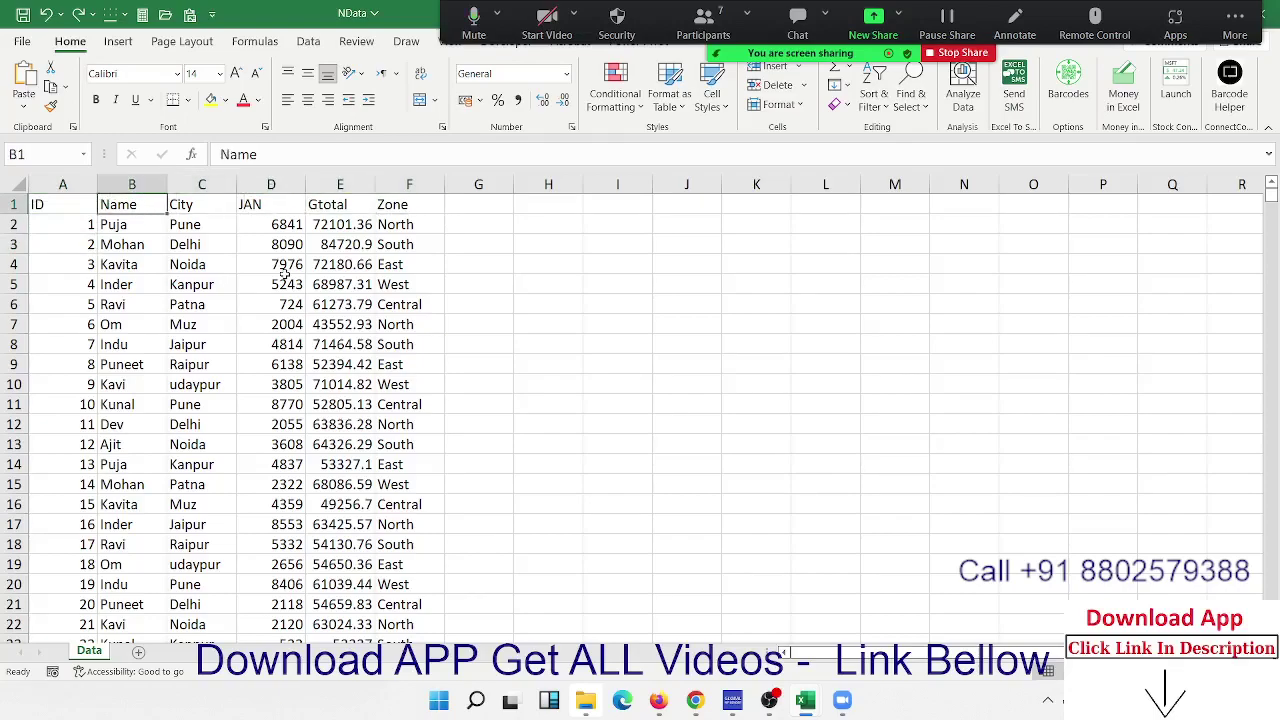
pyautogui.press('Down')
pyautogui.press('Up')
pyautogui.press('Down')
pyautogui.press('Right')
pyautogui.press('Up')
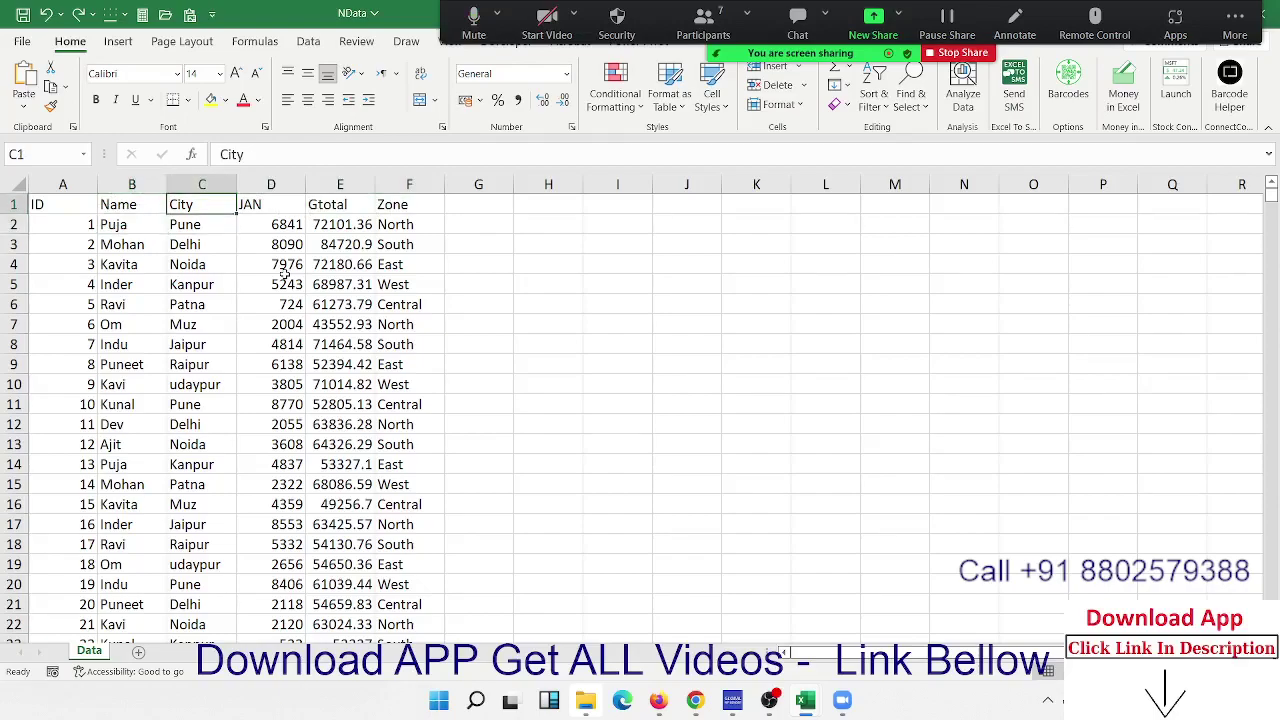
pyautogui.press('Left')
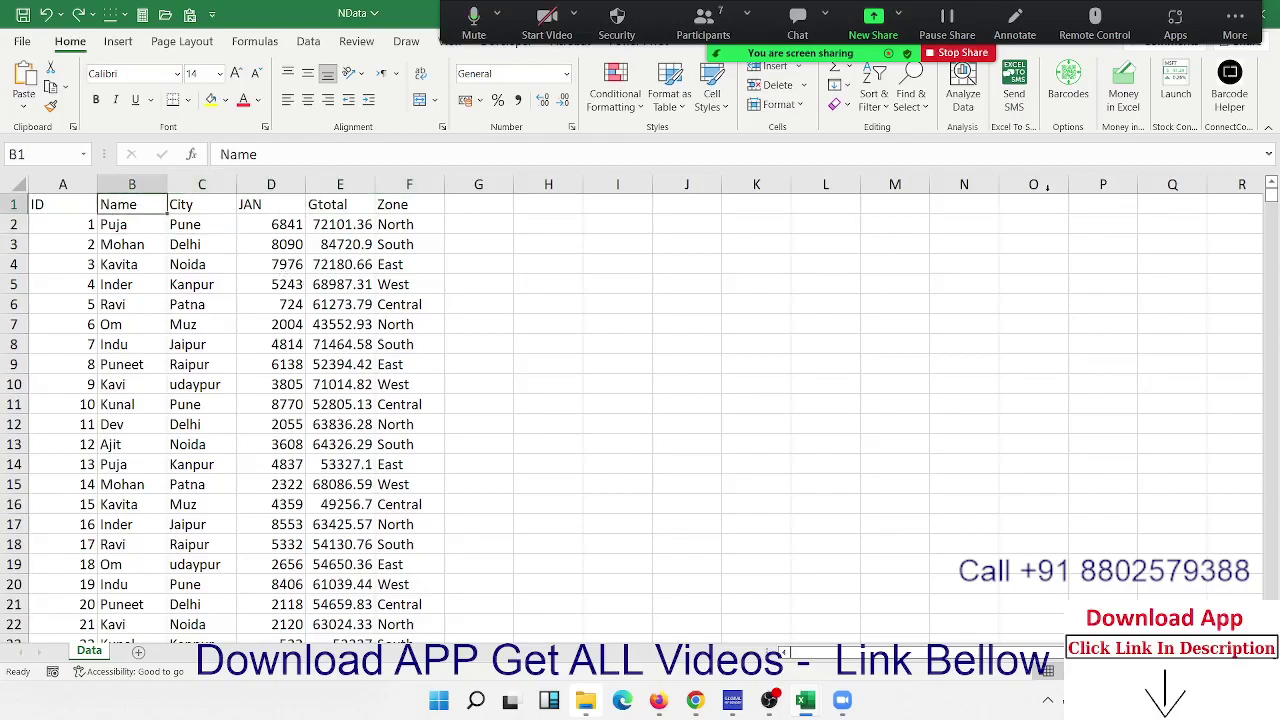
pyautogui.click(866, 104)
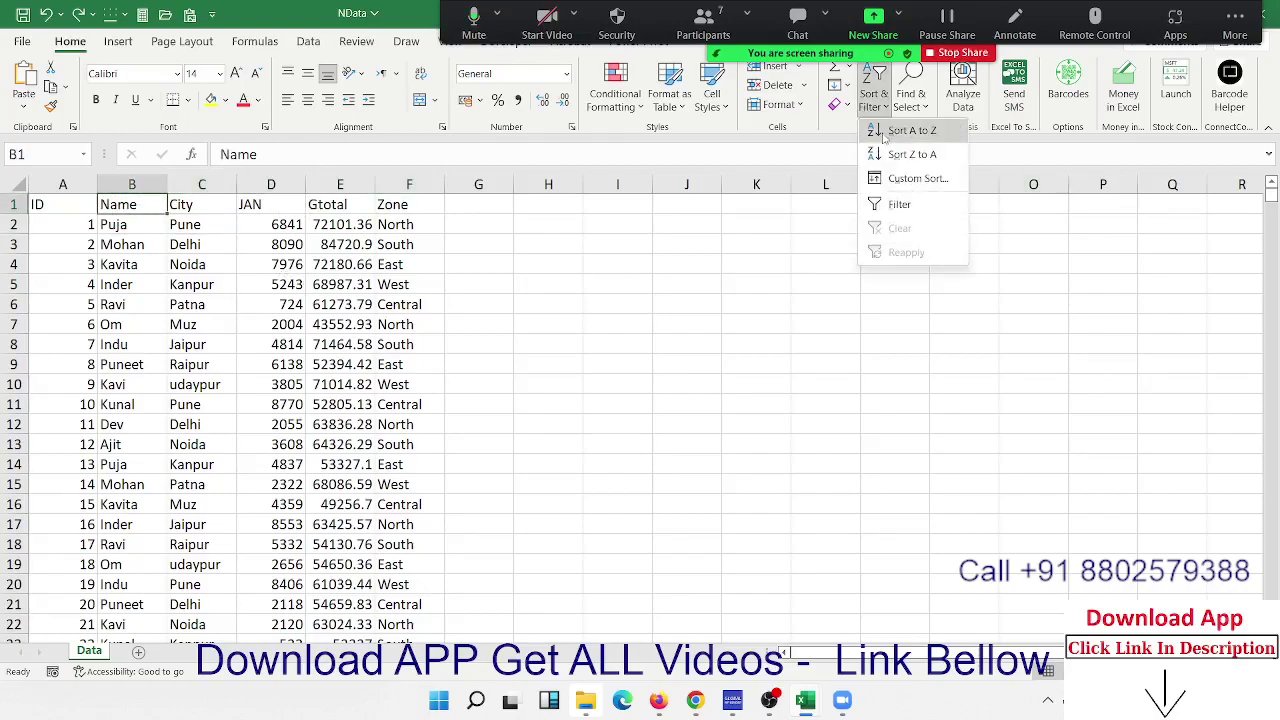
pyautogui.click(900, 131)
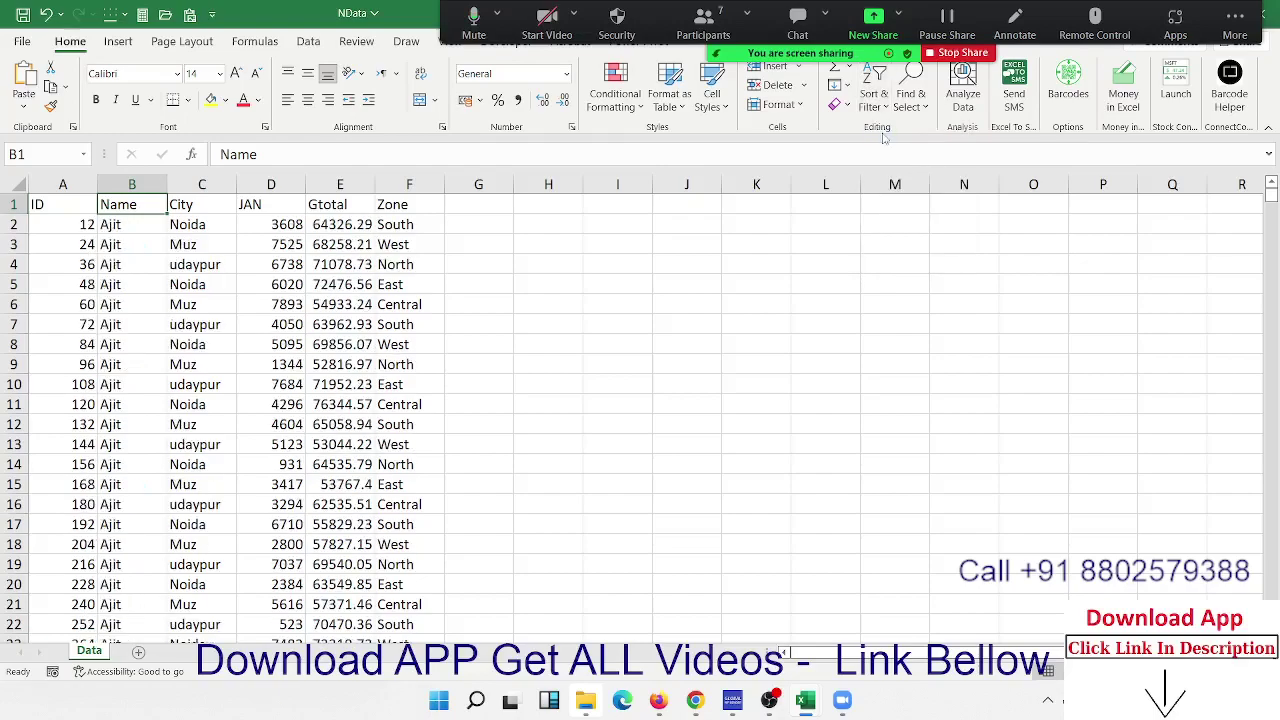
pyautogui.click(70, 227)
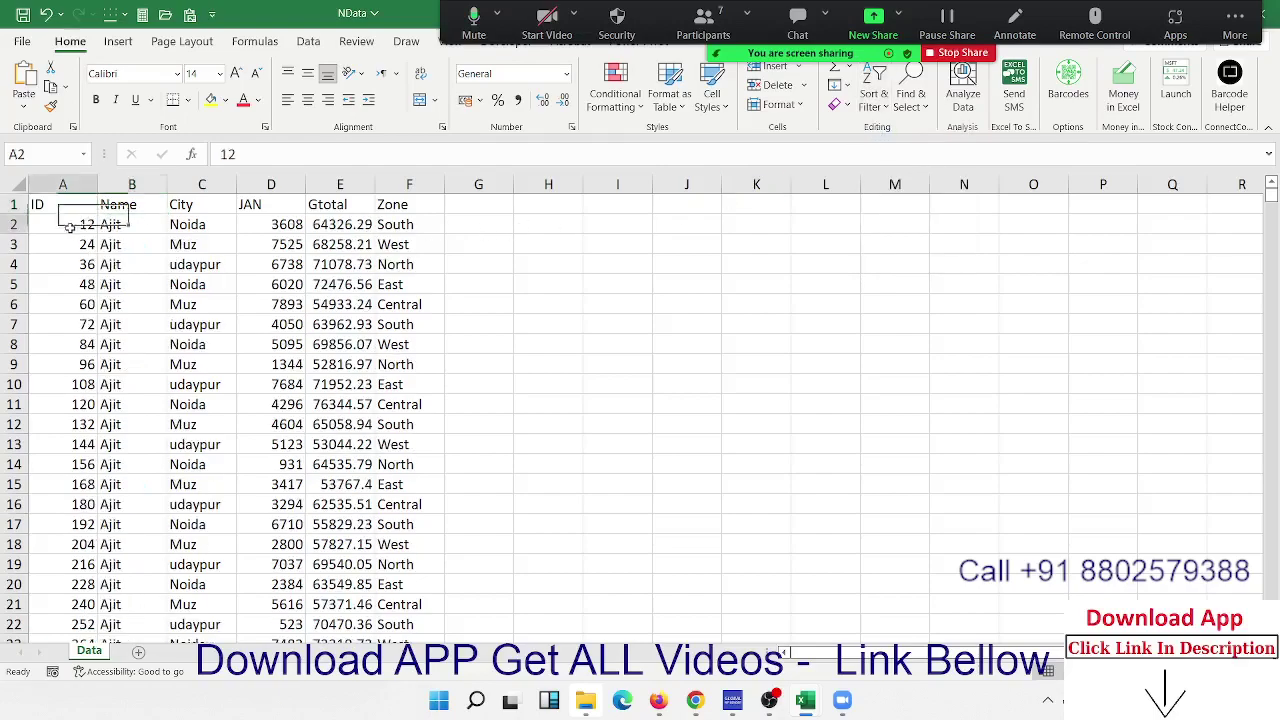
pyautogui.moveTo(70, 227); pyautogui.dragTo(440, 226)
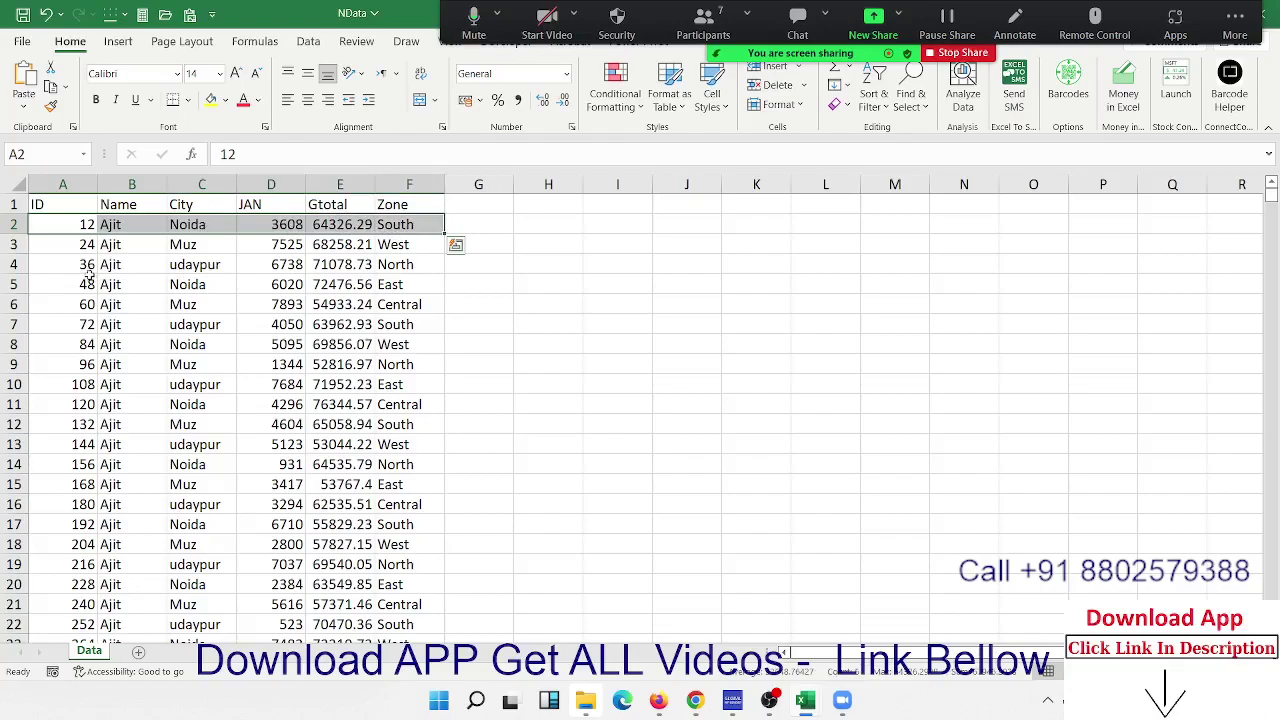
pyautogui.moveTo(88, 284); pyautogui.dragTo(388, 287)
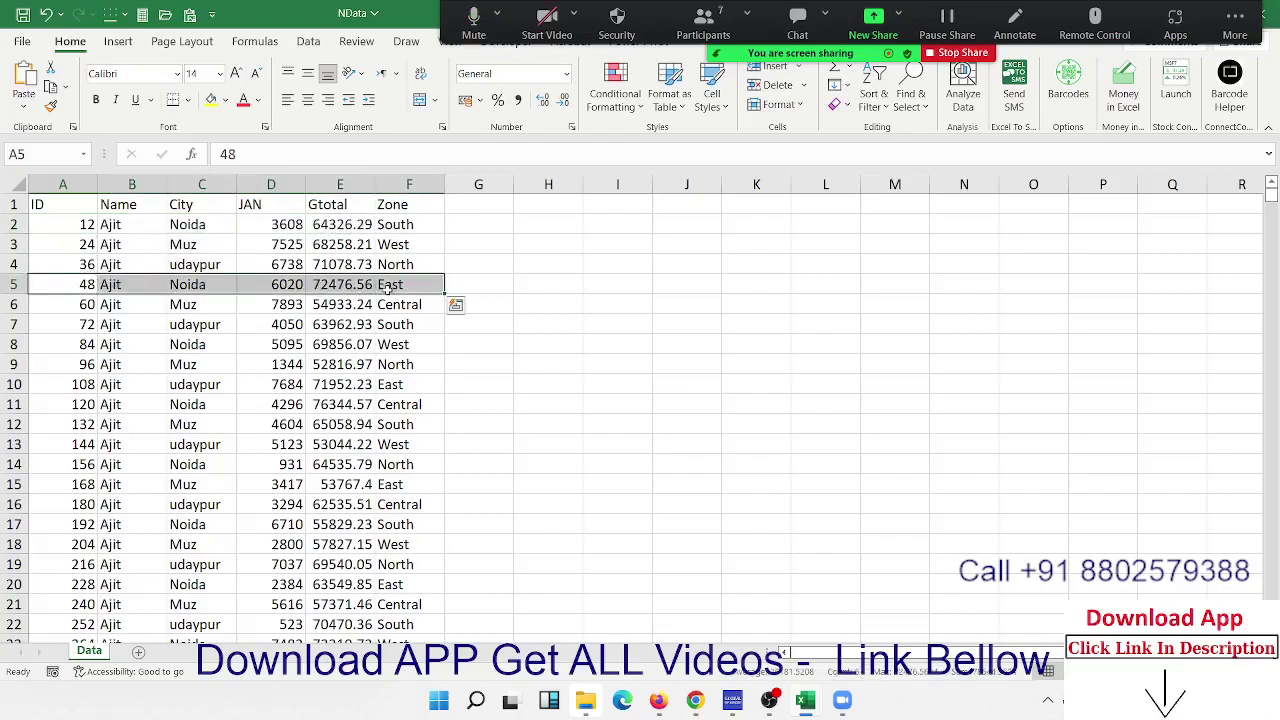
# Undo the previous sort, then sort the table by JAN from largest to smallest
pyautogui.hotkey('ctrl', 'z')
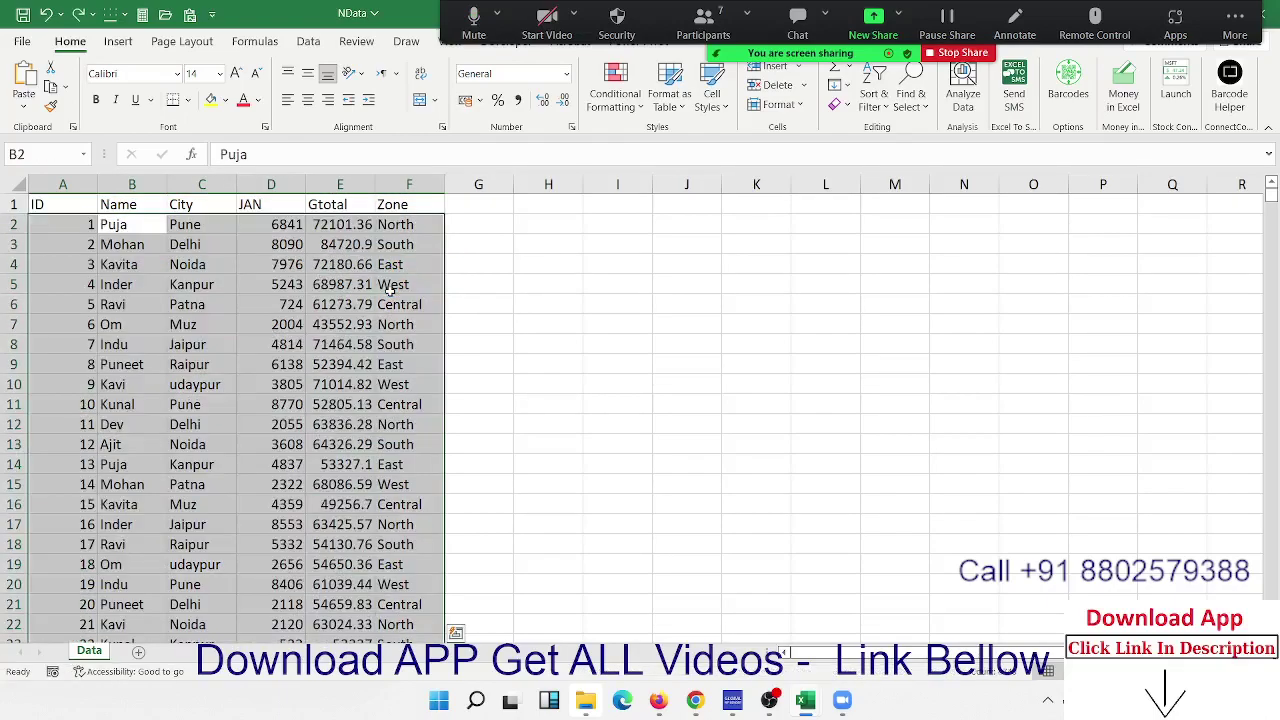
pyautogui.click(276, 250)
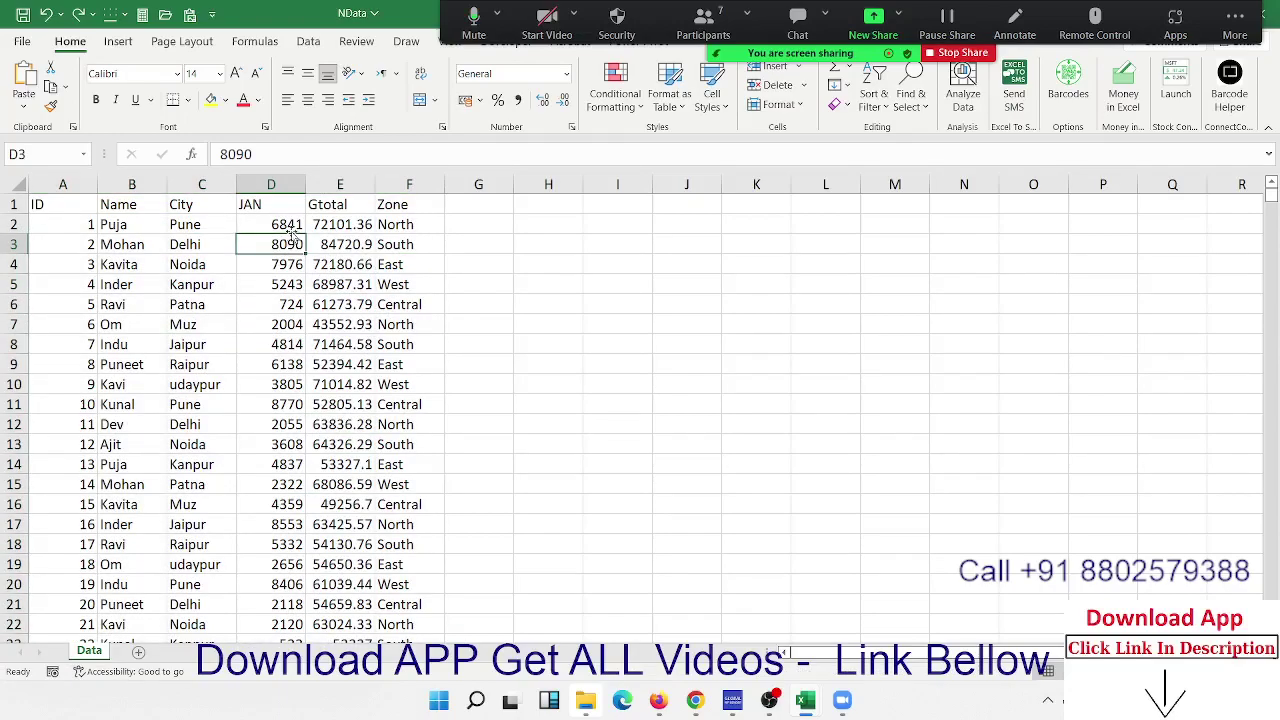
pyautogui.click(291, 228)
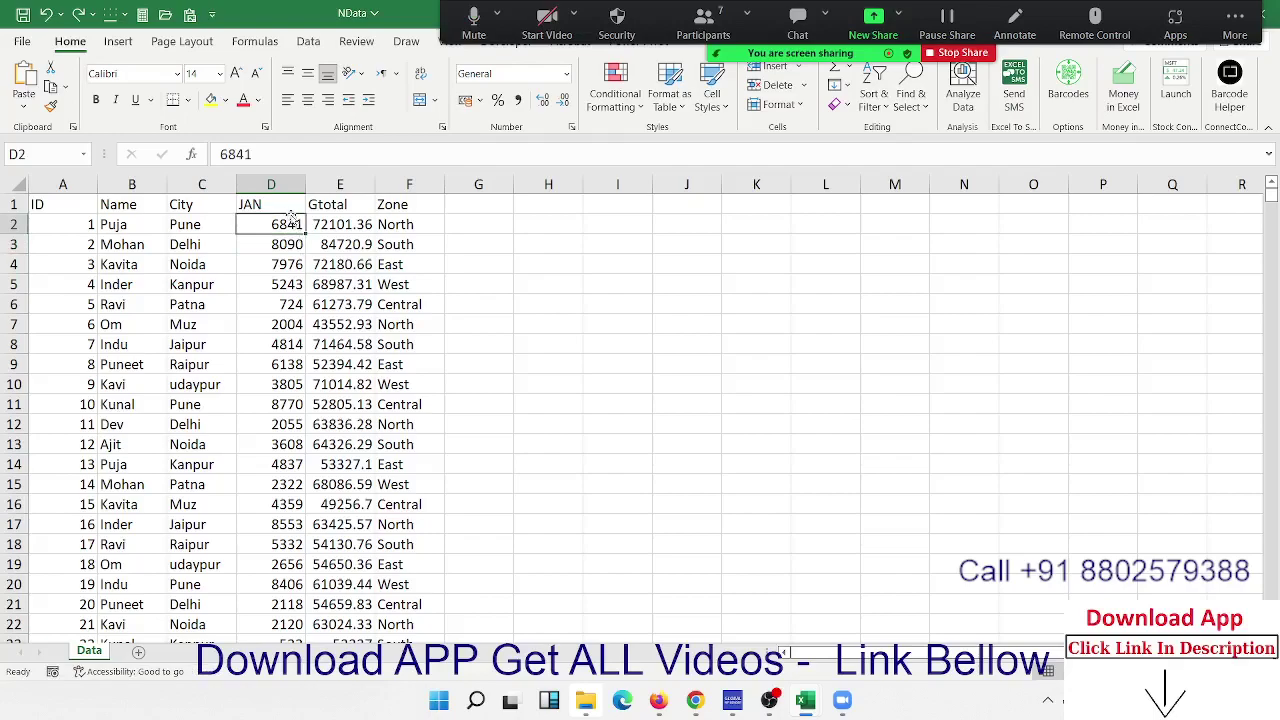
pyautogui.click(291, 208)
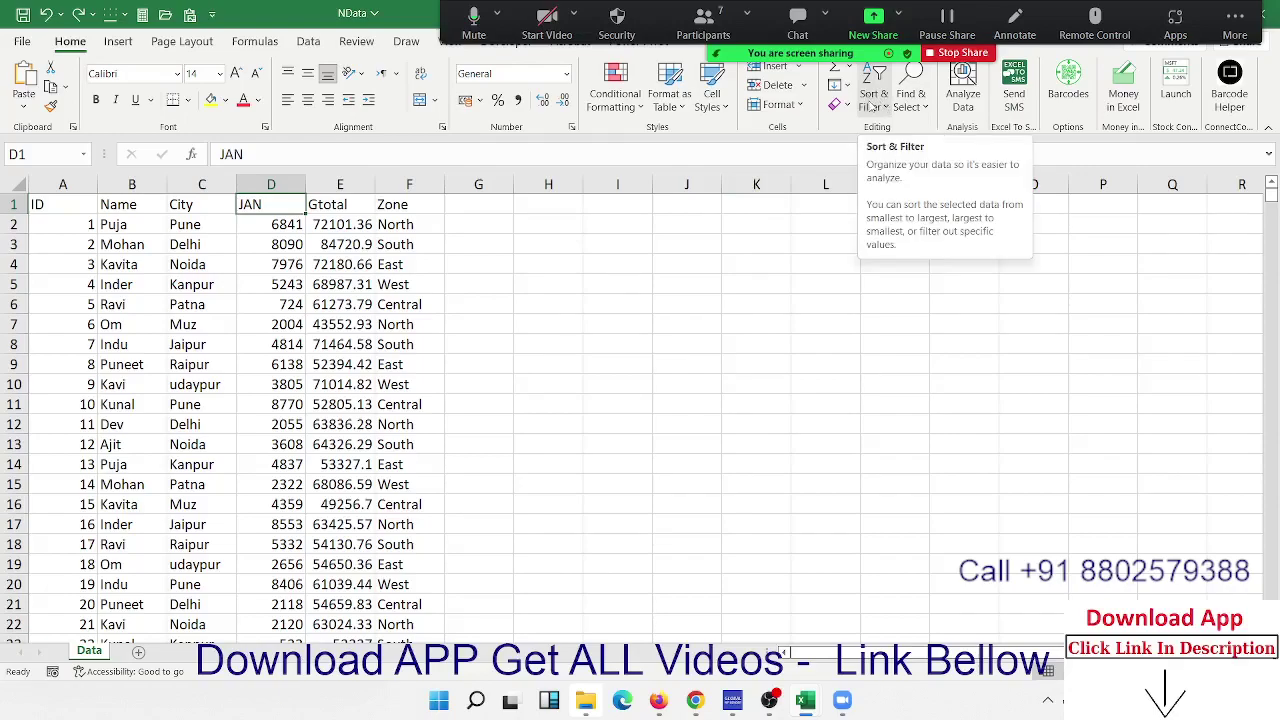
pyautogui.click(872, 103)
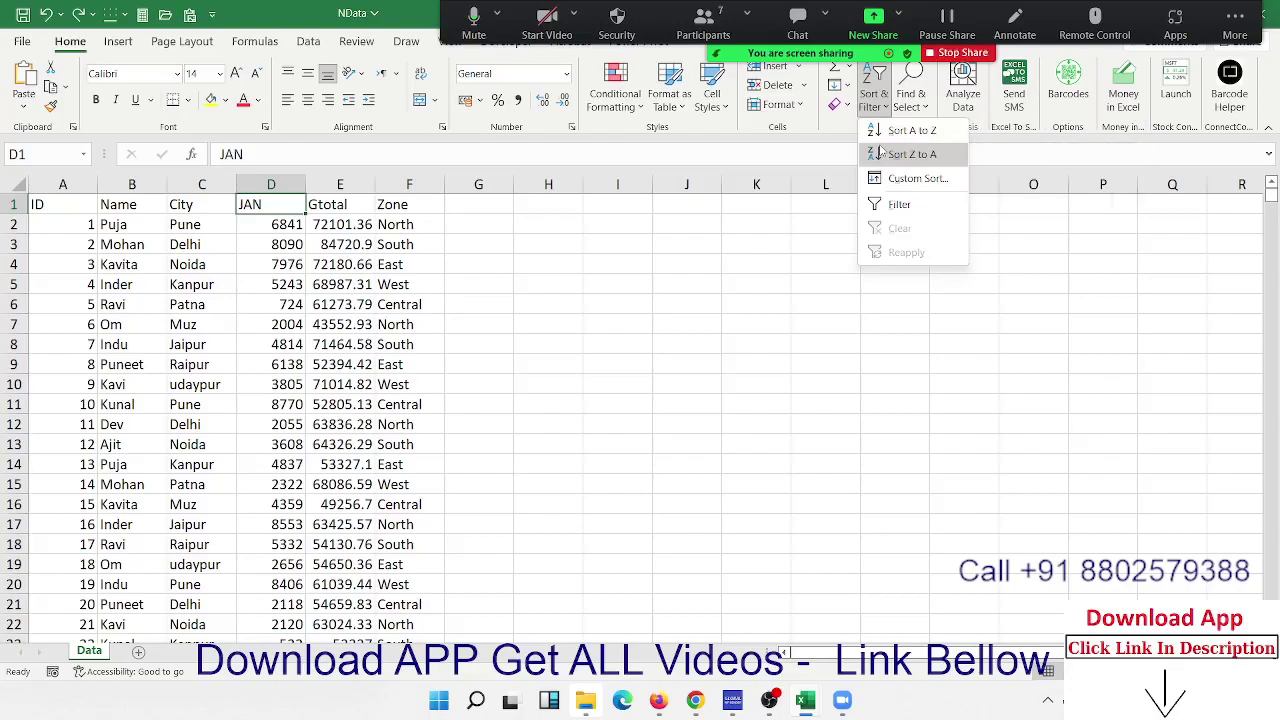
pyautogui.click(880, 154)
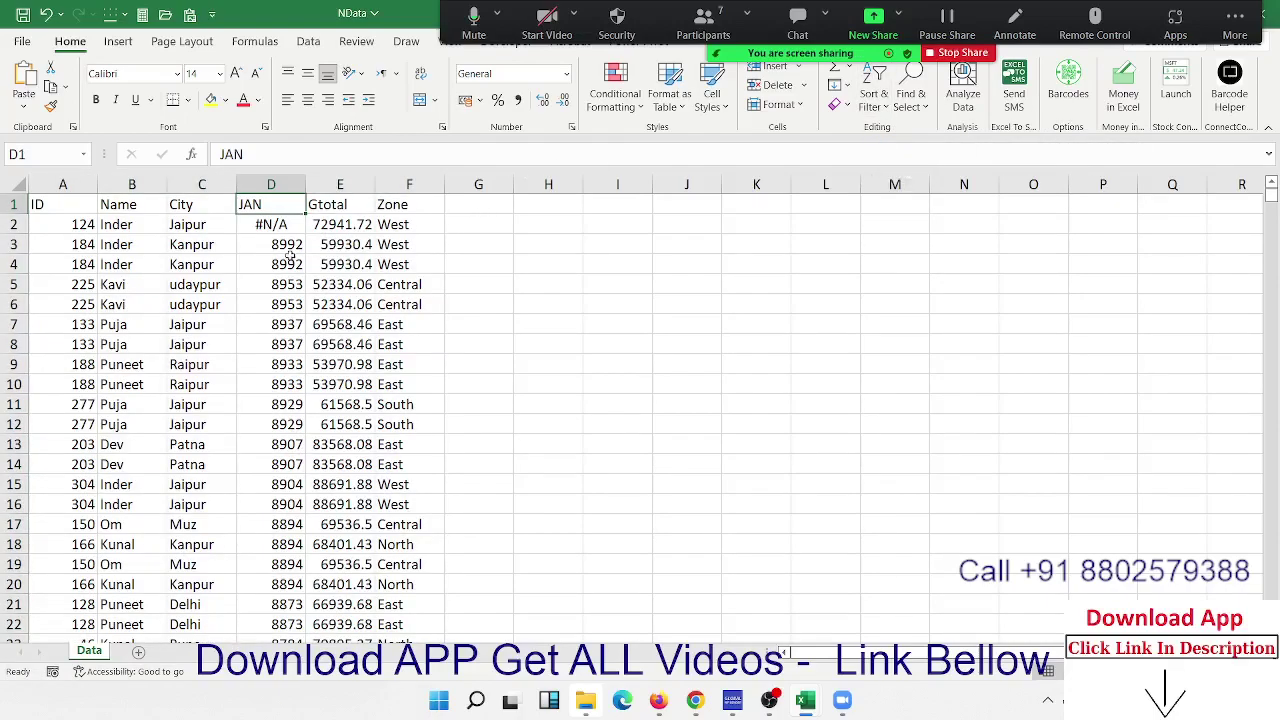
# Replace the #N/A at the top of JAN with 9000 and check the top JAN values
pyautogui.click(290, 258)
pyautogui.click(288, 225)
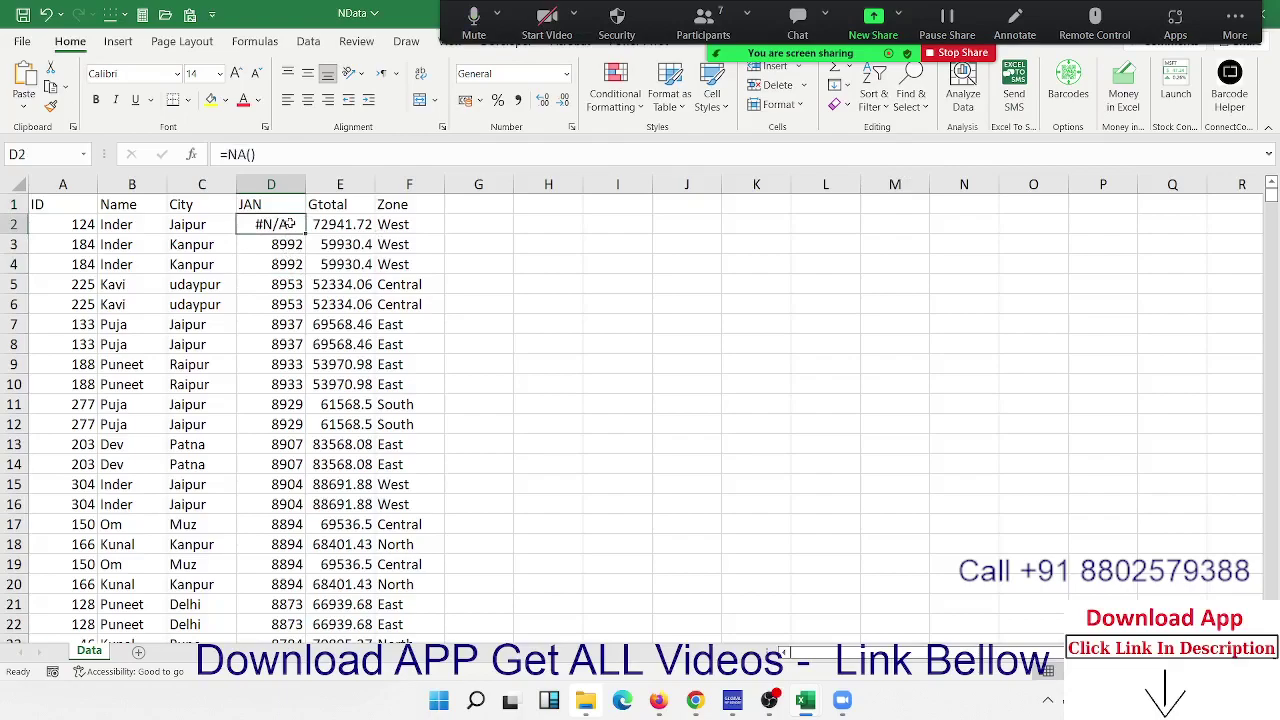
pyautogui.write('9000')
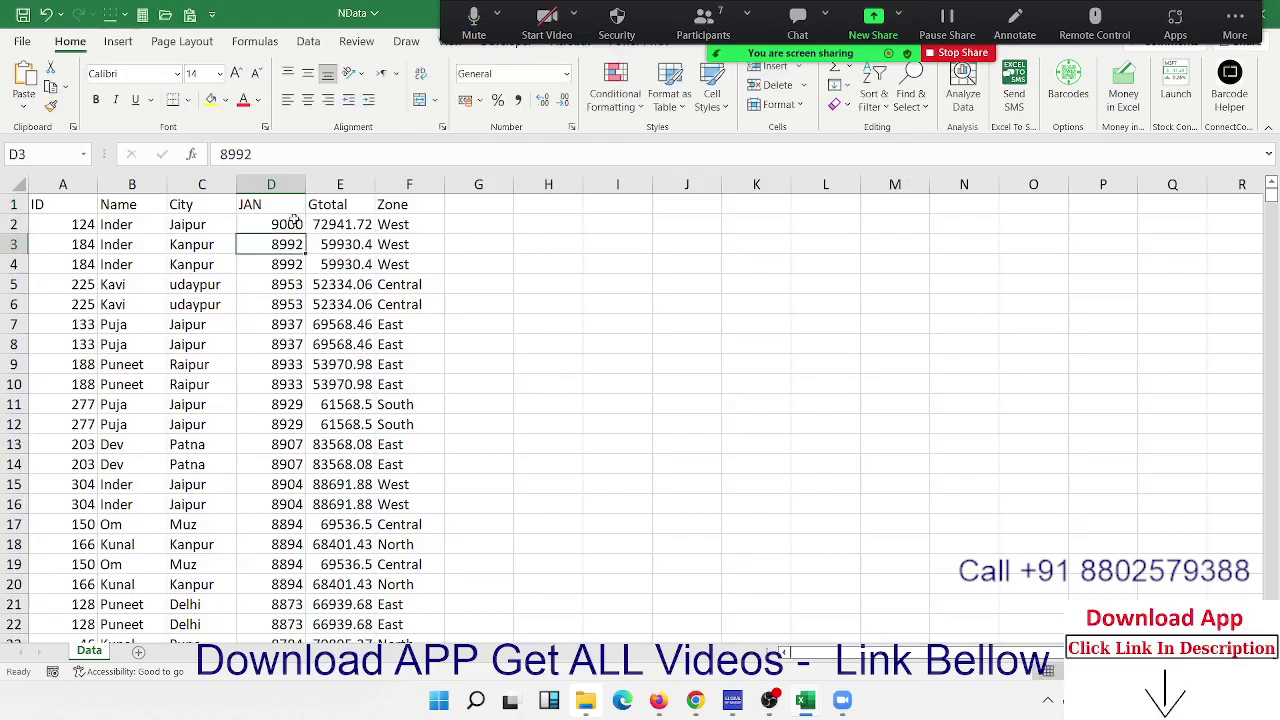
pyautogui.moveTo(299, 226); pyautogui.dragTo(300, 316)
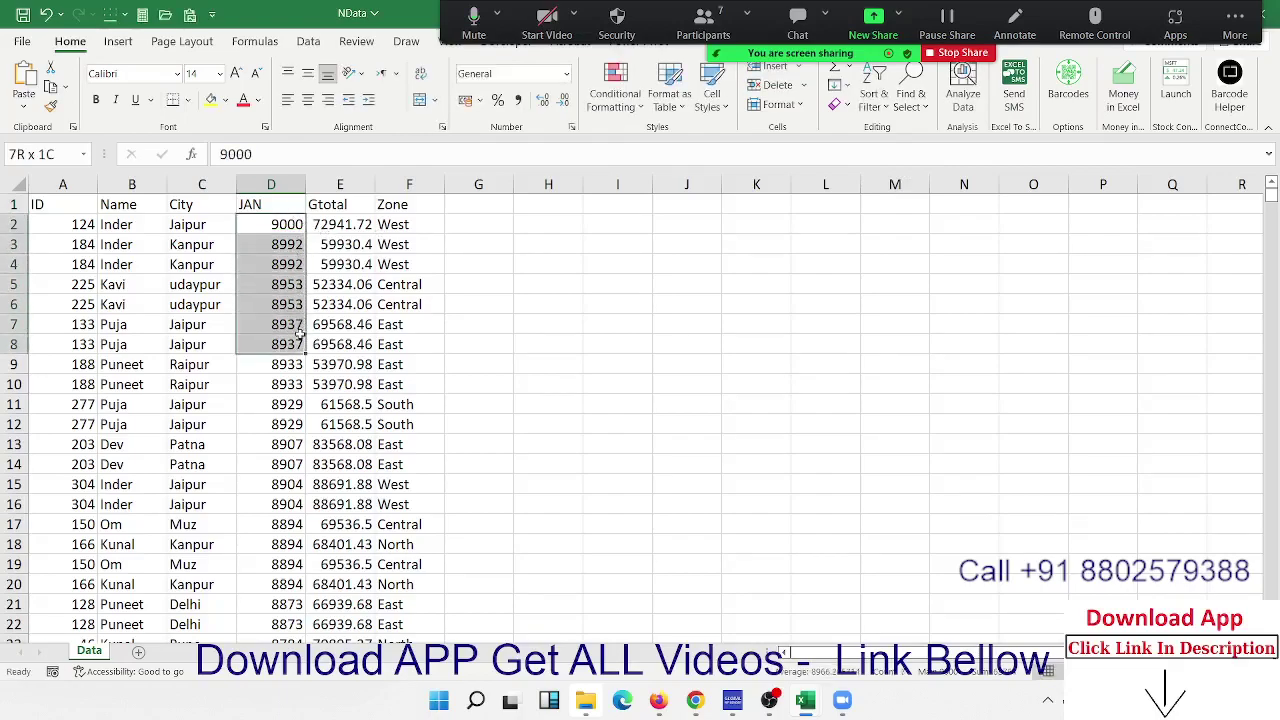
# Select the header and top rows, then select the Gtotal header and show the sort choices
pyautogui.moveTo(70, 208); pyautogui.dragTo(148, 226)
pyautogui.moveTo(320, 265); pyautogui.dragTo(443, 317)
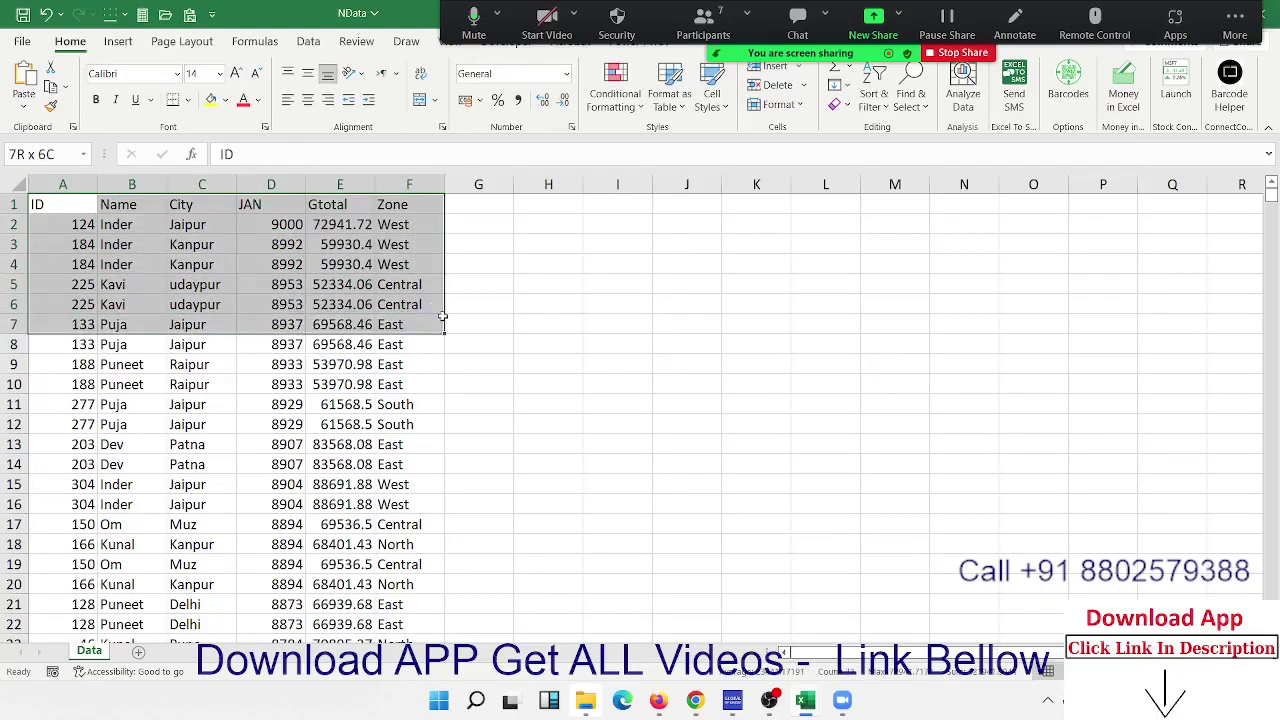
pyautogui.click(286, 268)
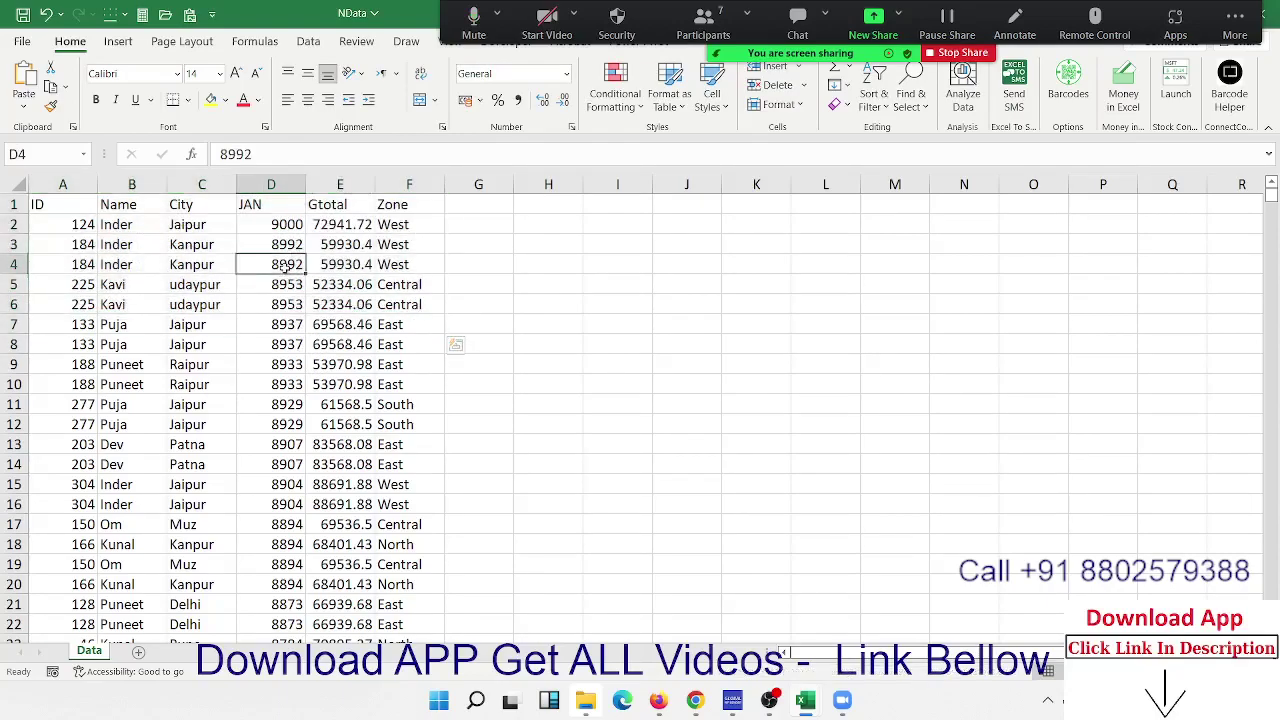
pyautogui.click(348, 207)
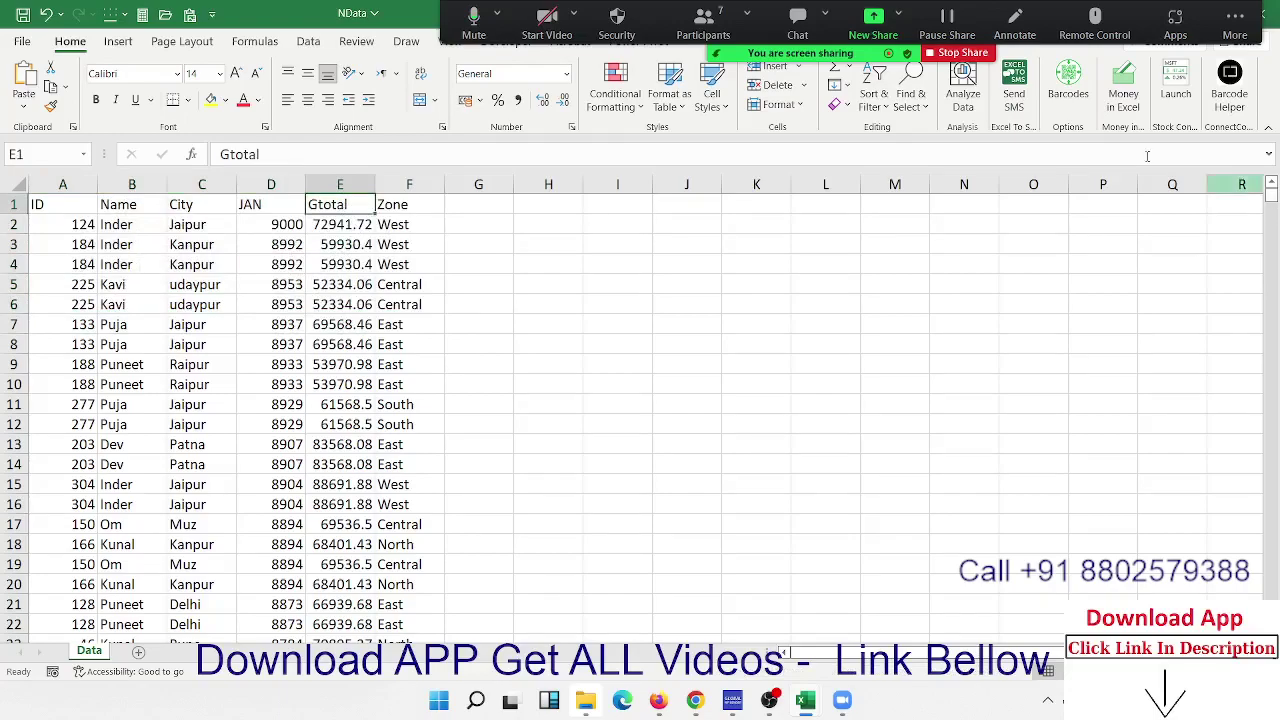
pyautogui.click(870, 105)
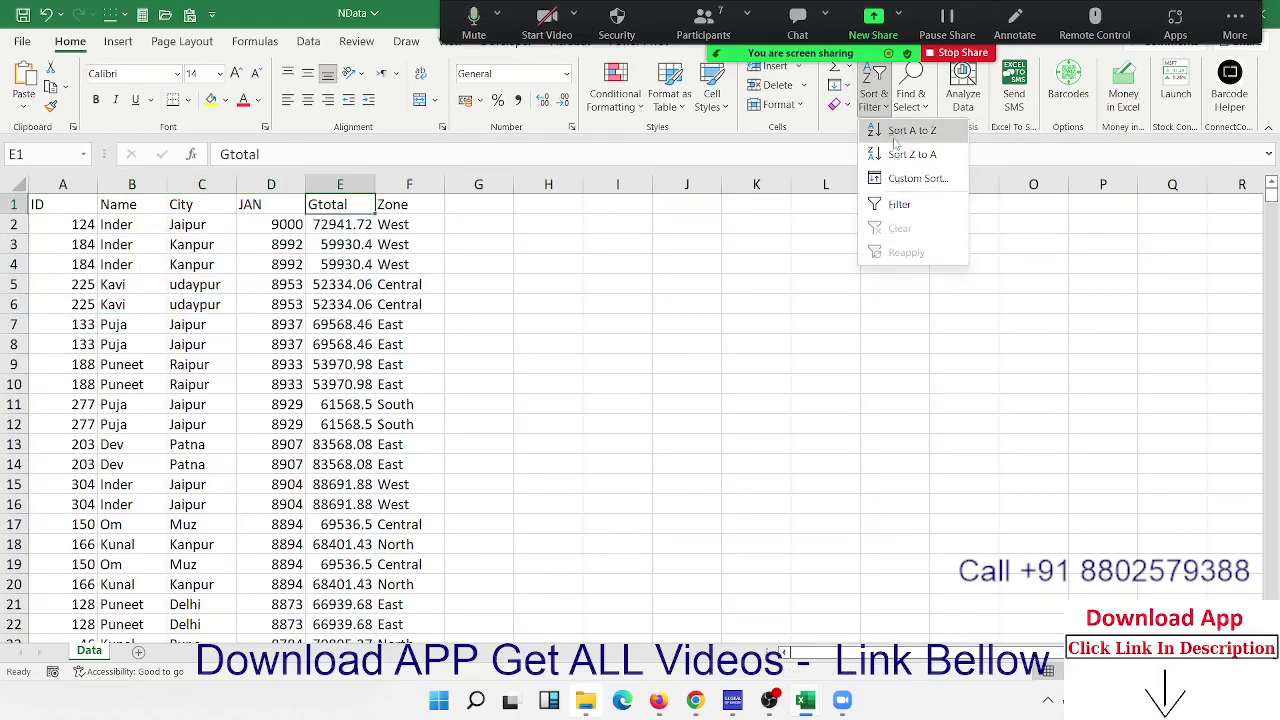
# Sort the table by Name A to Z and scroll through the reordered rows
pyautogui.click(317, 221)
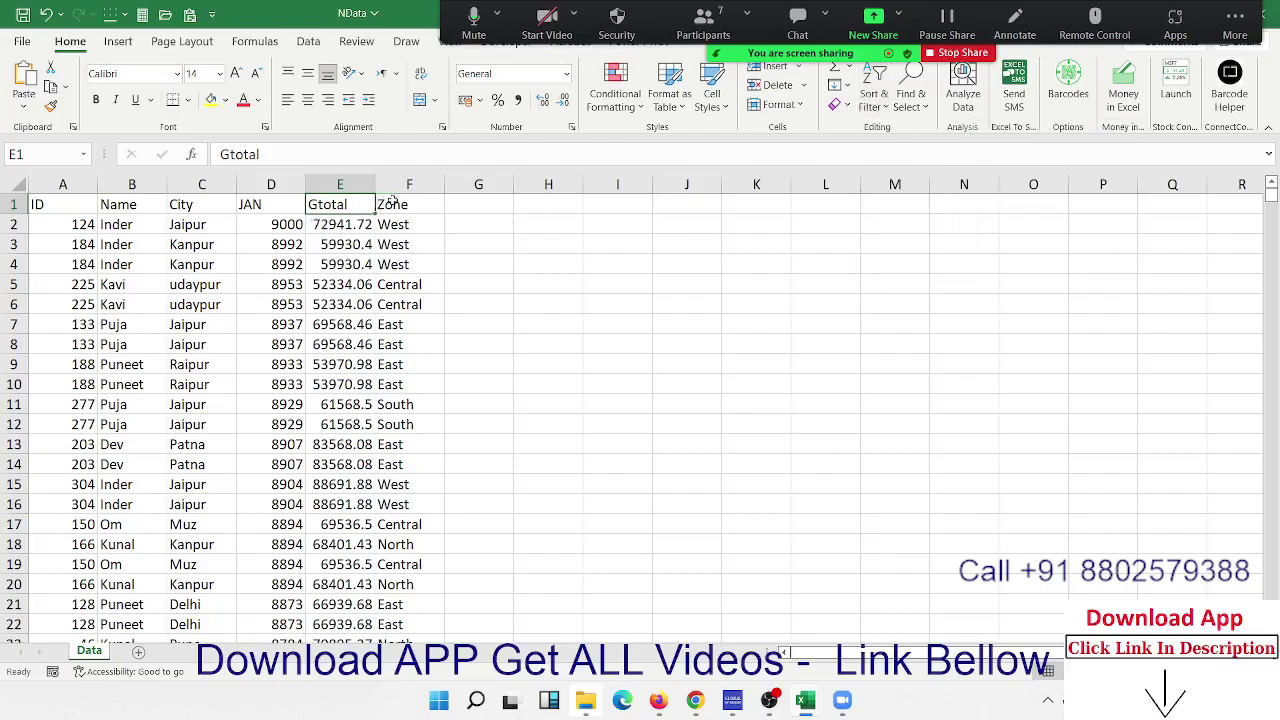
pyautogui.click(112, 201)
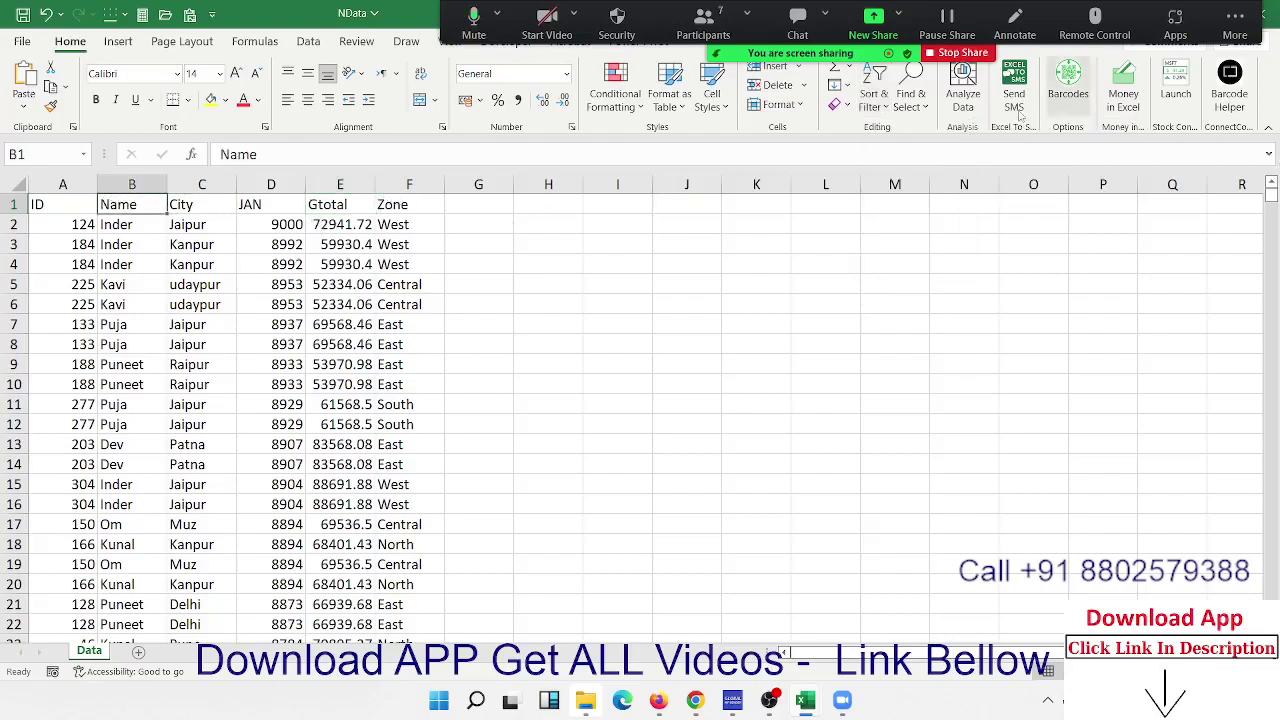
pyautogui.click(874, 98)
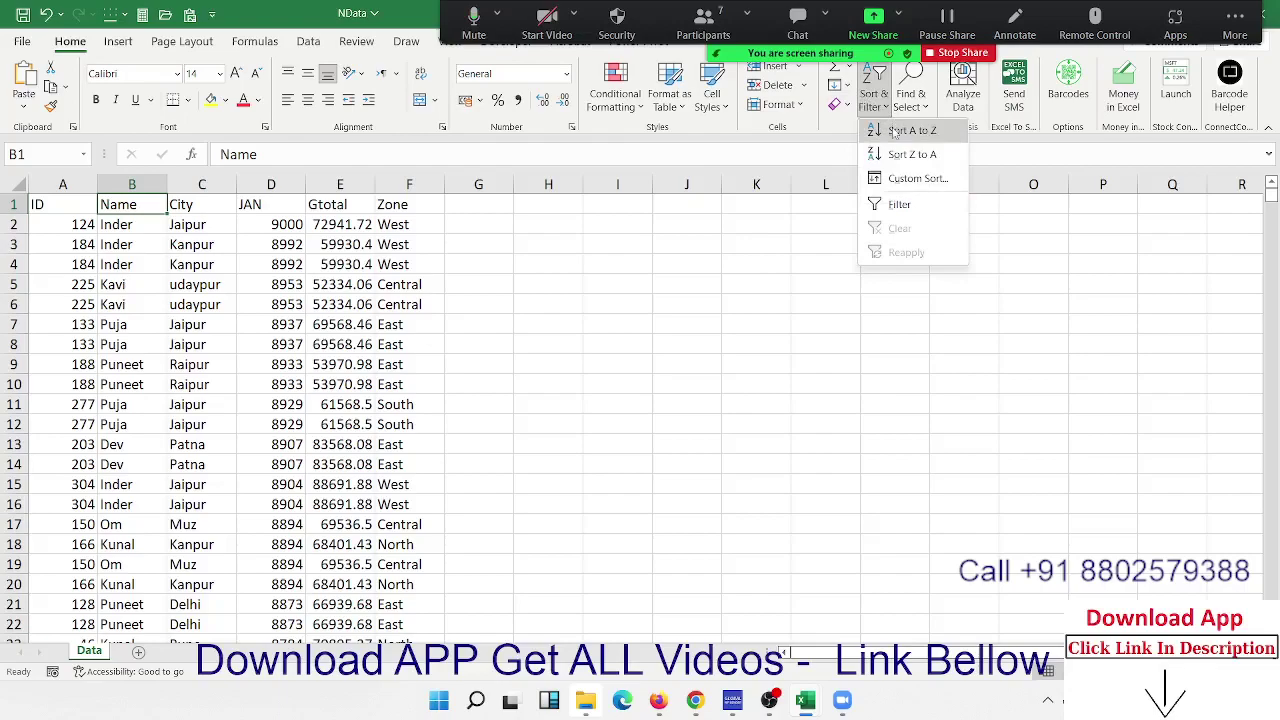
pyautogui.click(893, 131)
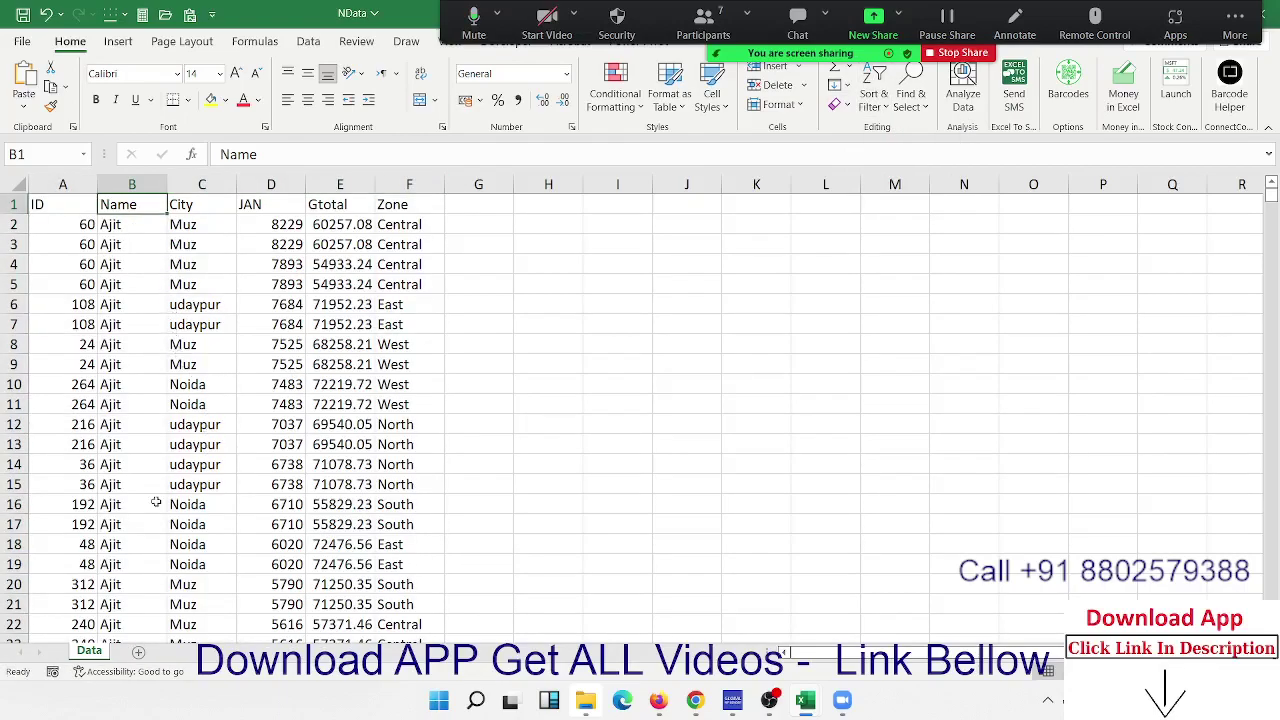
pyautogui.scroll(-10, 156, 502)
pyautogui.scroll(-3, 155, 500)
pyautogui.scroll(-3, 154, 497)
pyautogui.scroll(-4, 153, 493)
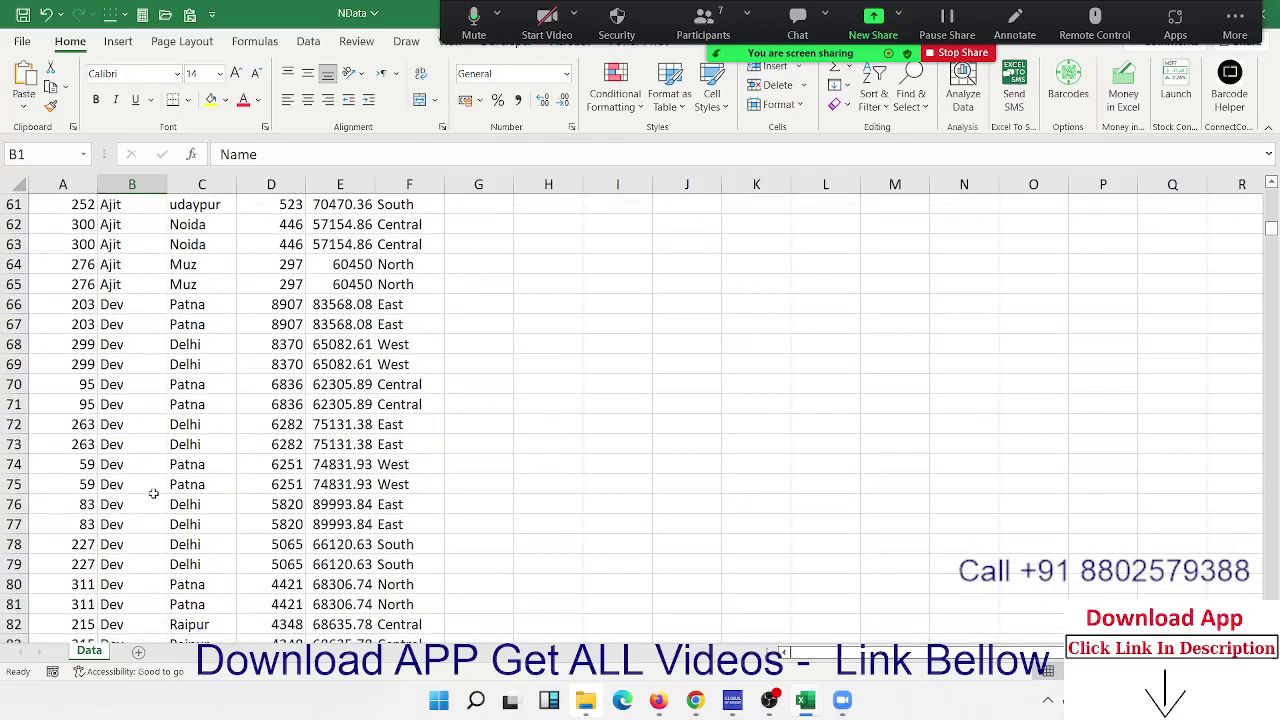
pyautogui.moveTo(210, 282)
pyautogui.mouseDown()
pyautogui.moveTo(205, 200)
pyautogui.moveTo(190, 224)
pyautogui.mouseUp()
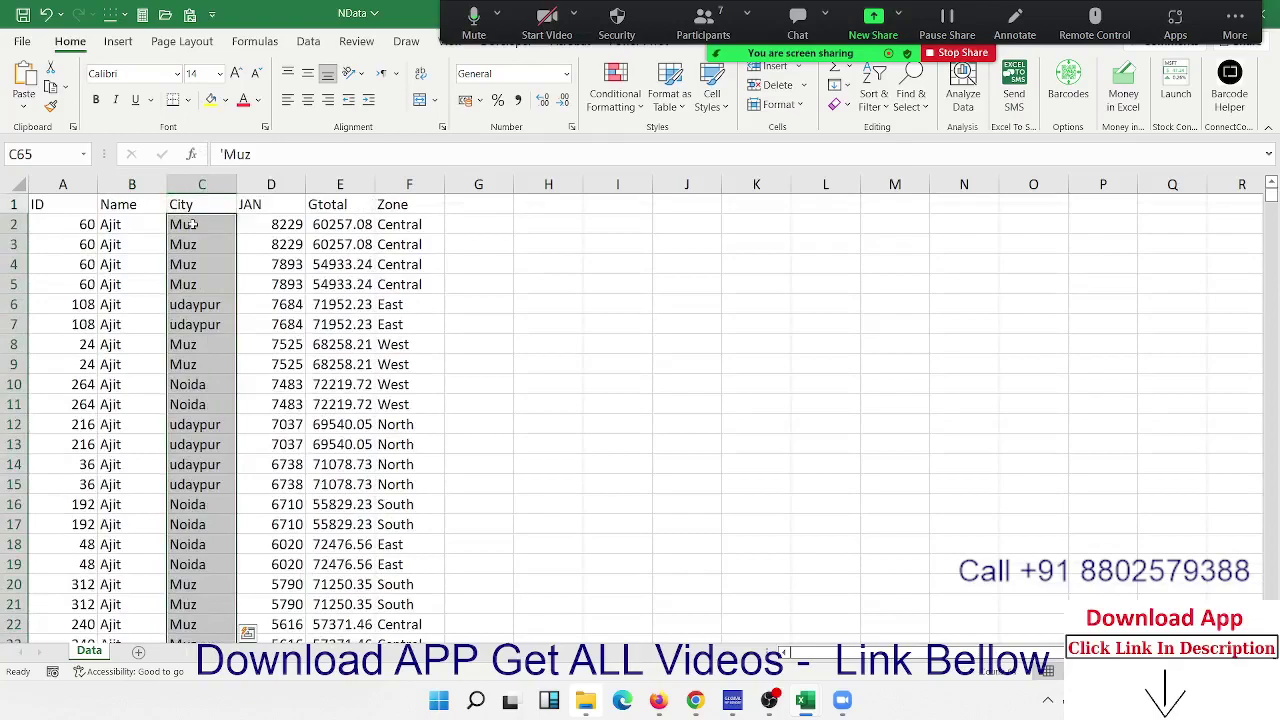
# Review the sorted City and Name values, including the Muz entry in C22
pyautogui.click(192, 224)
pyautogui.click(190, 350)
pyautogui.click(198, 614)
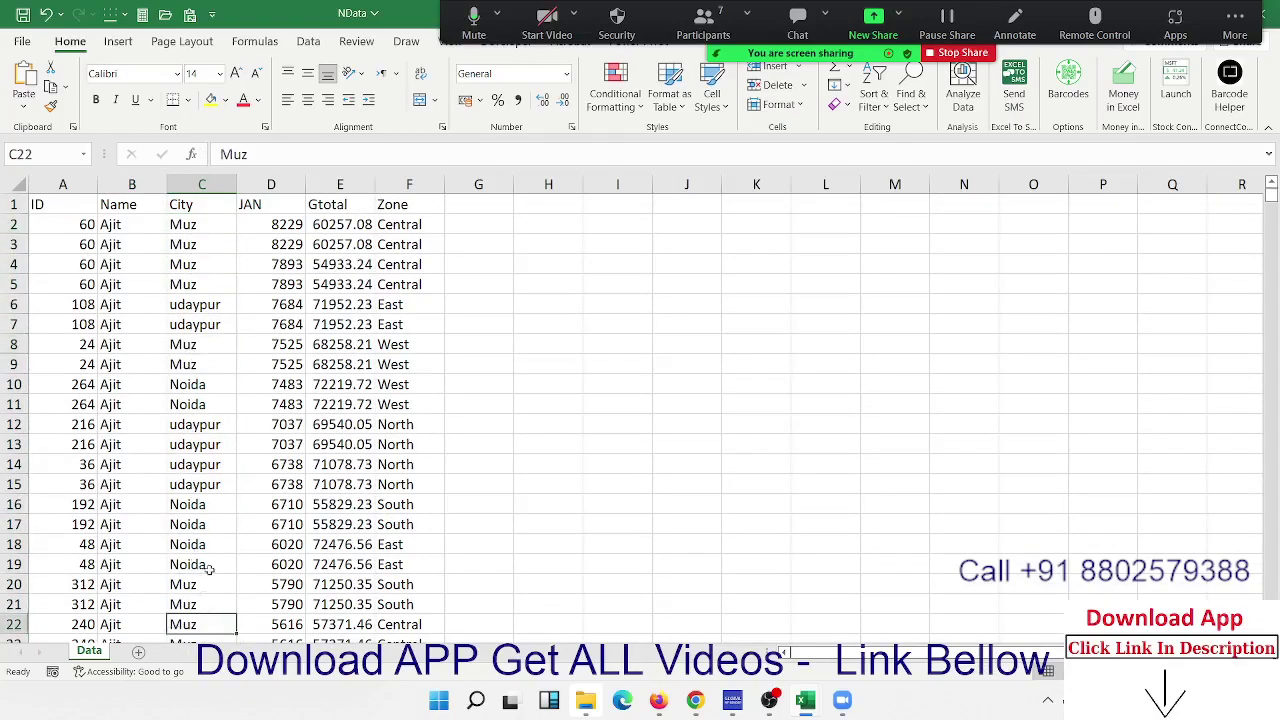
pyautogui.scroll(-3, 205, 505)
pyautogui.scroll(3, 197, 392)
pyautogui.click(131, 216)
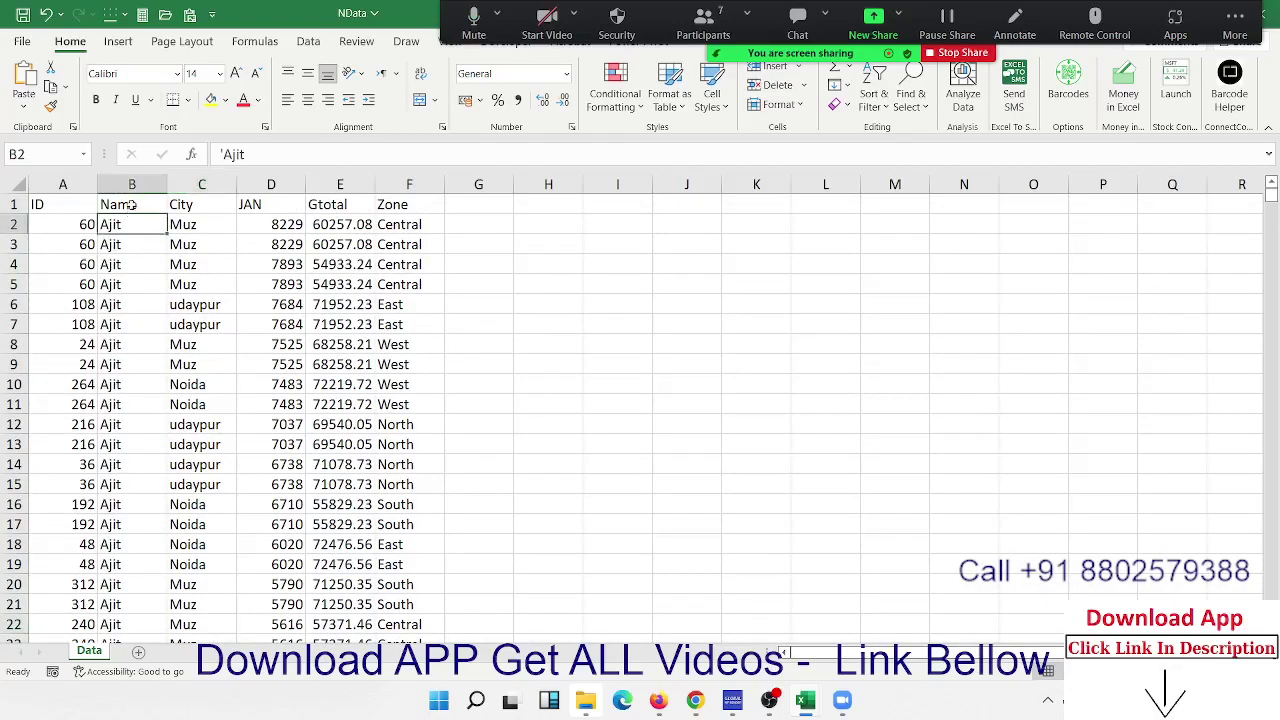
pyautogui.click(131, 204)
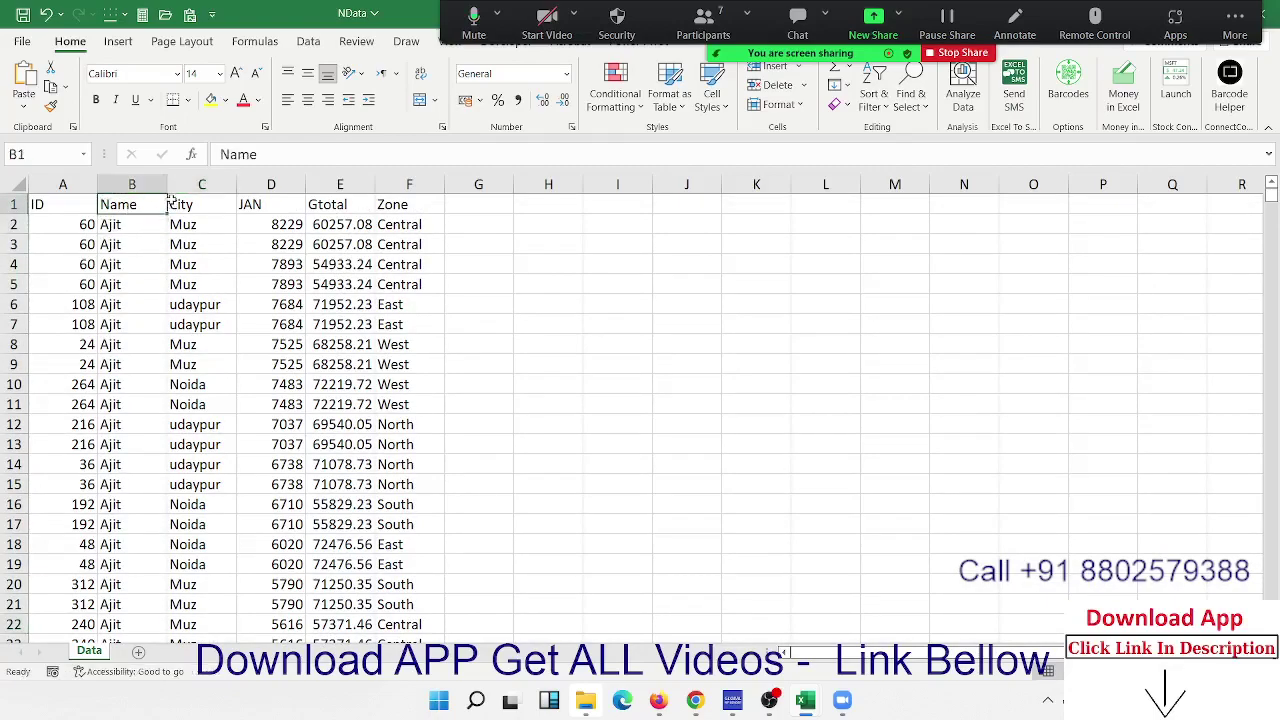
pyautogui.click(172, 203)
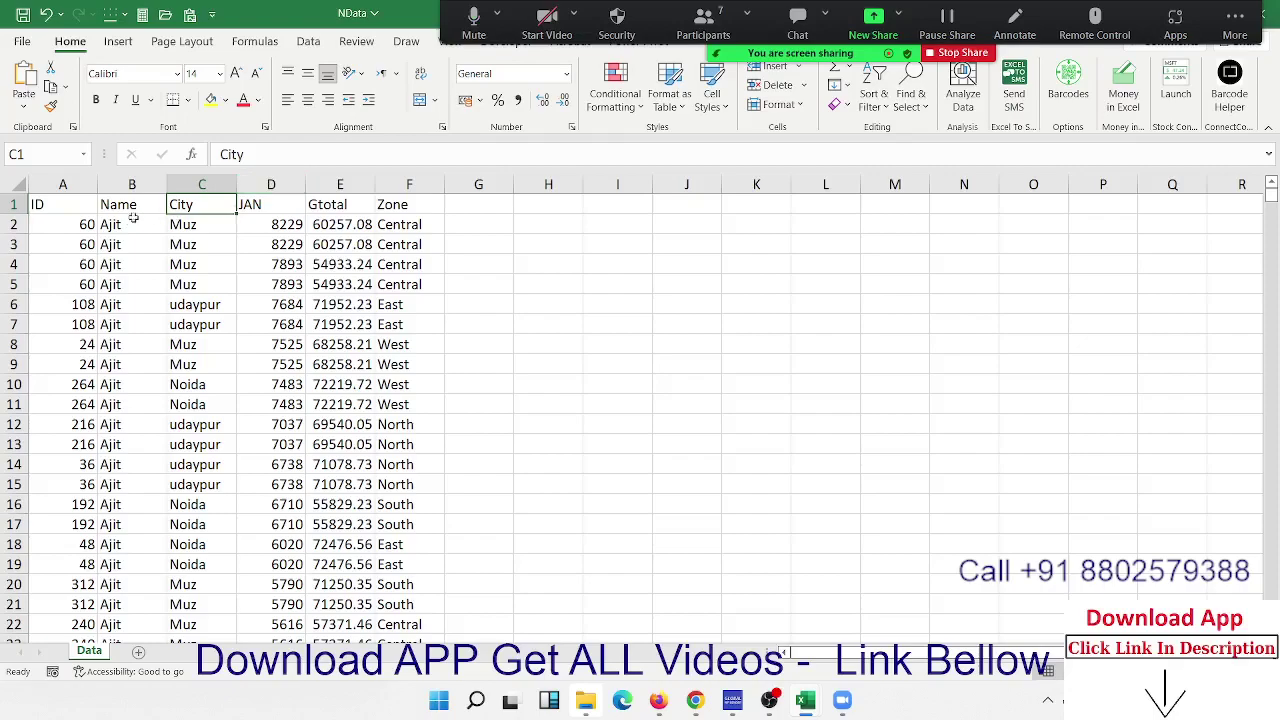
# Try sorting only City cells in rows 2–8, cancel the Sort Warning, and show Sort & Filter from A2
pyautogui.moveTo(125, 222); pyautogui.dragTo(125, 426)
pyautogui.moveTo(124, 226); pyautogui.dragTo(125, 364)
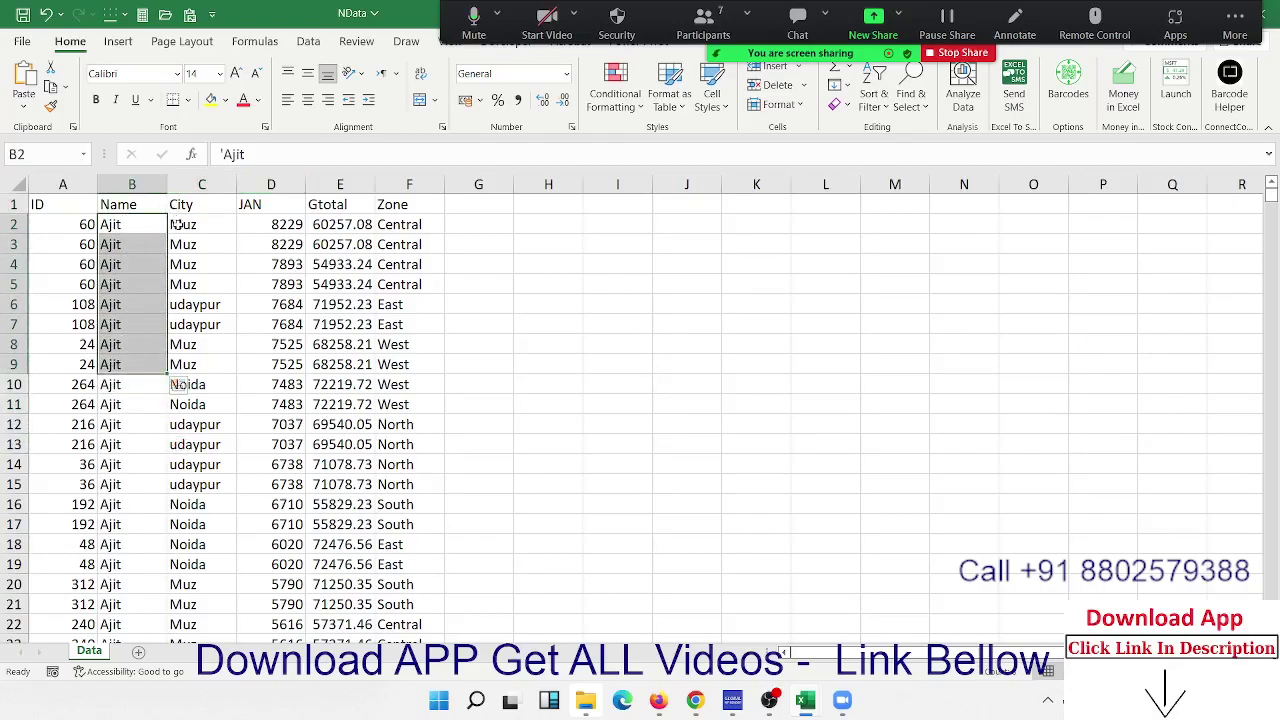
pyautogui.moveTo(178, 224); pyautogui.dragTo(186, 343)
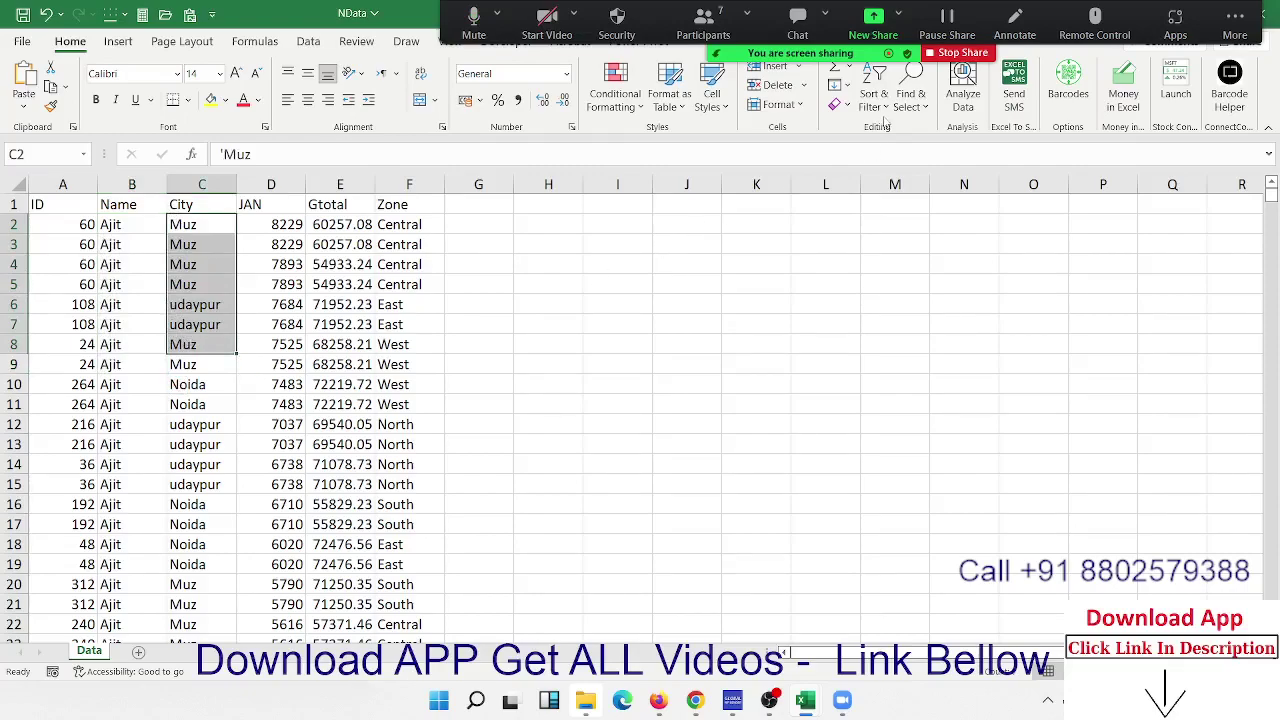
pyautogui.click(882, 105)
pyautogui.click(897, 178)
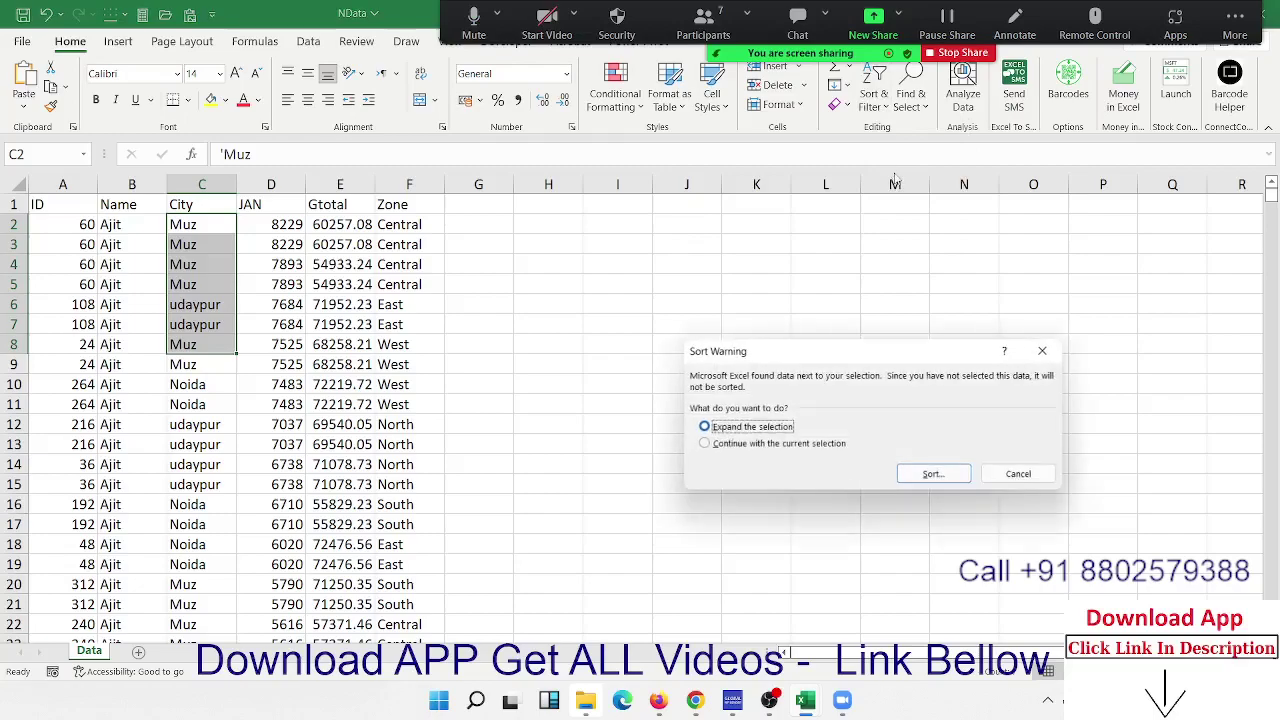
pyautogui.press('Escape')
pyautogui.click(340, 244)
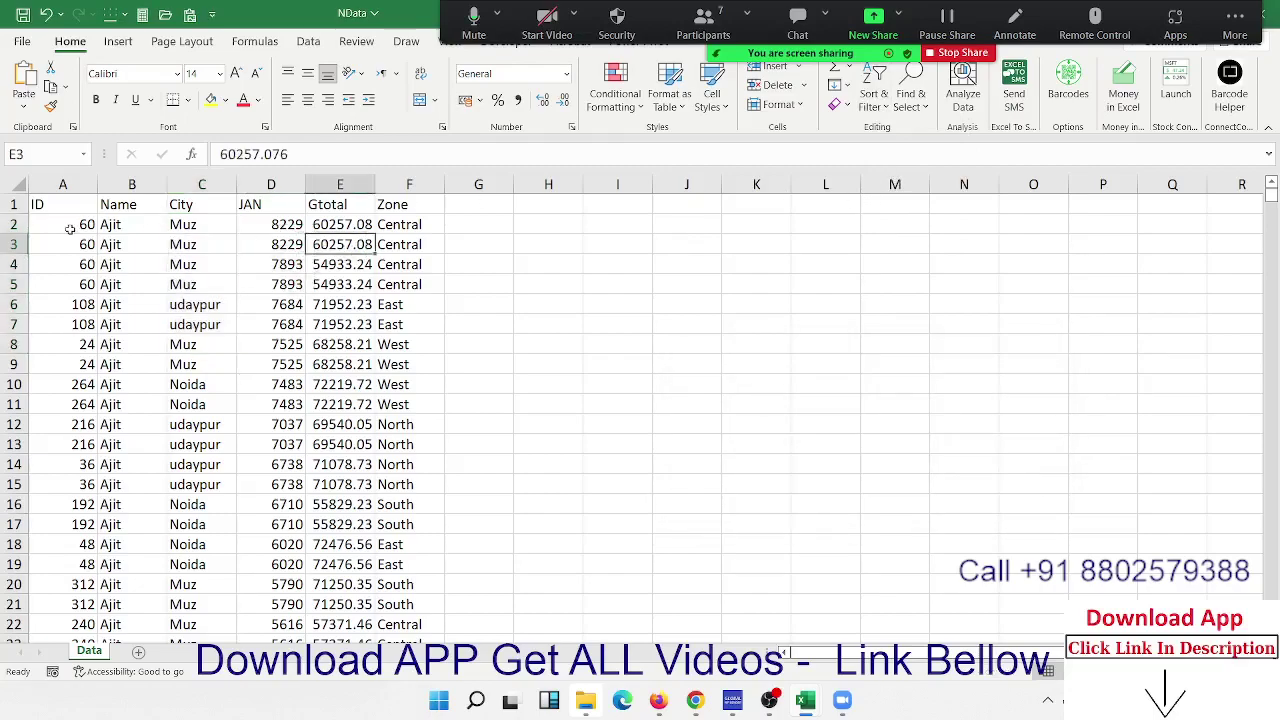
pyautogui.click(77, 229)
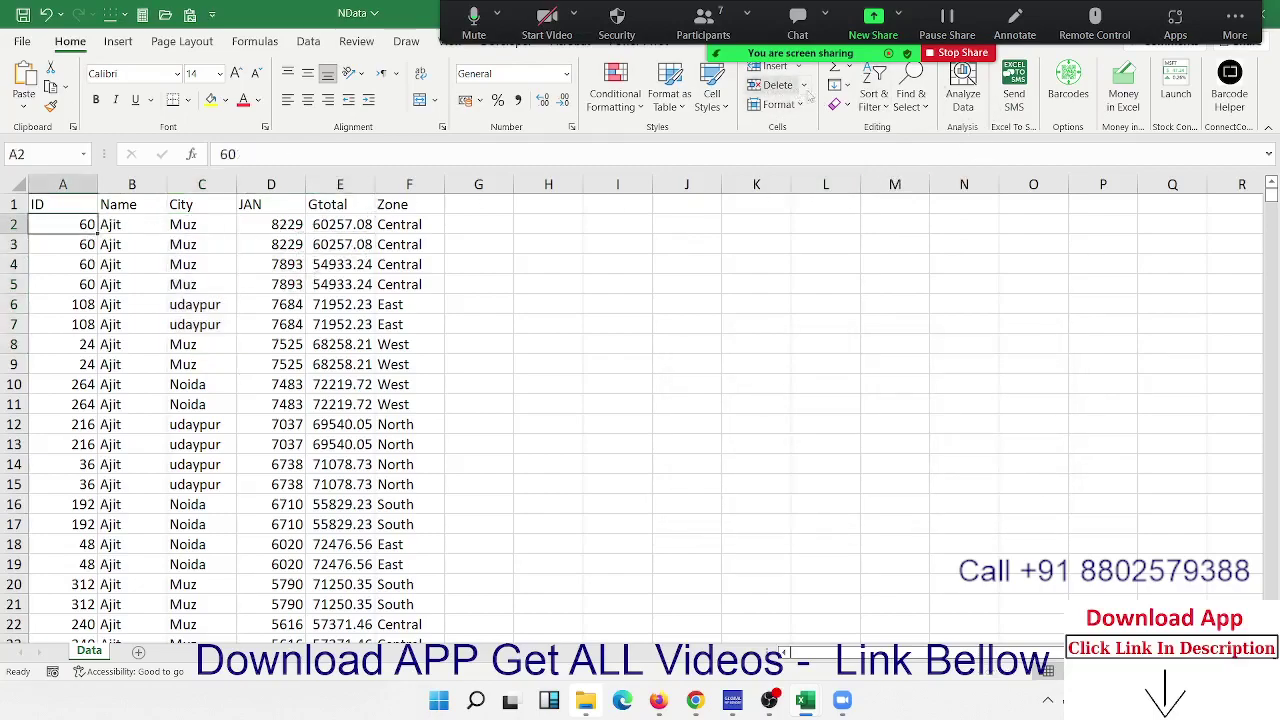
pyautogui.click(875, 105)
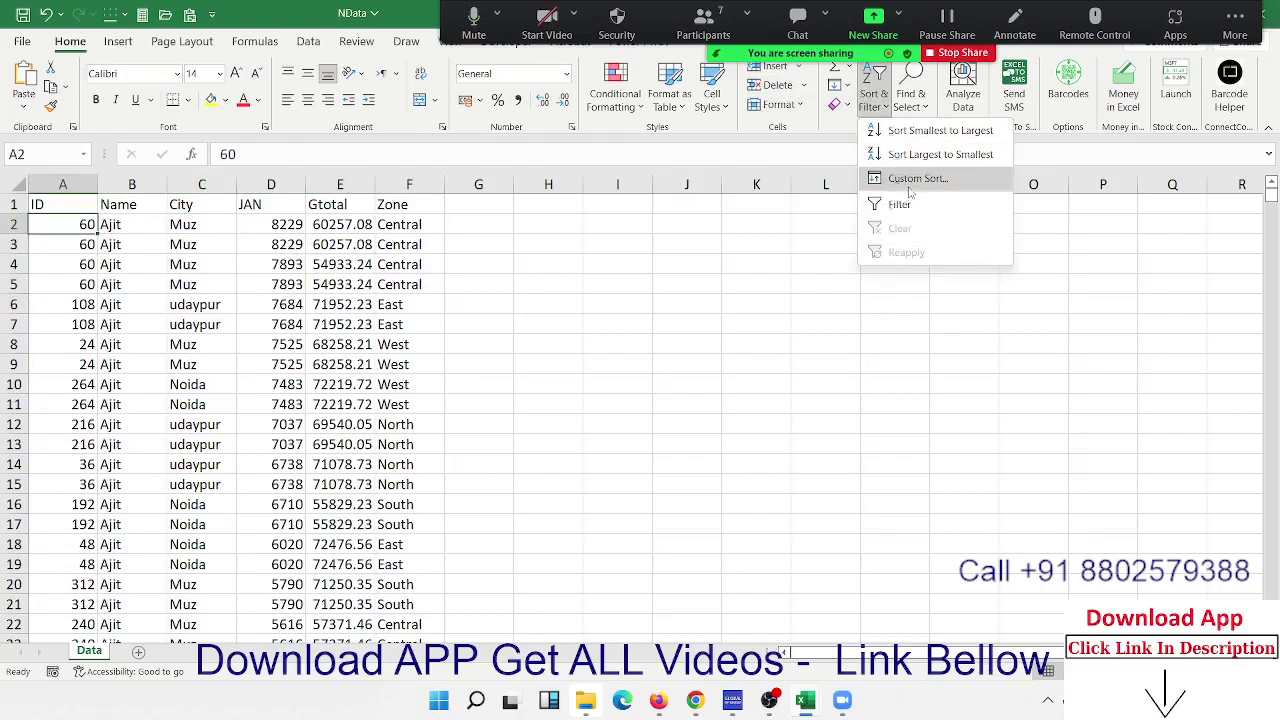
# In Custom Sort, add a second level on City after Name and apply it
pyautogui.click(910, 185)
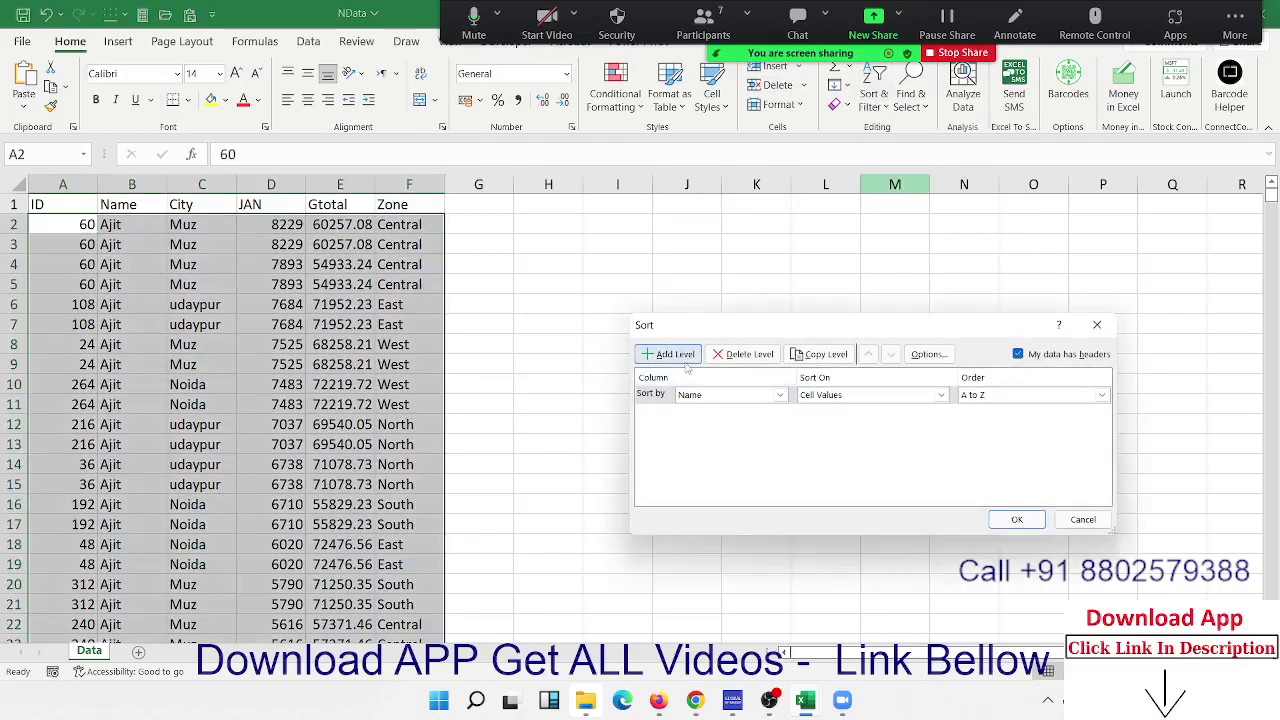
pyautogui.click(672, 355)
pyautogui.moveTo(720, 337); pyautogui.dragTo(619, 209)
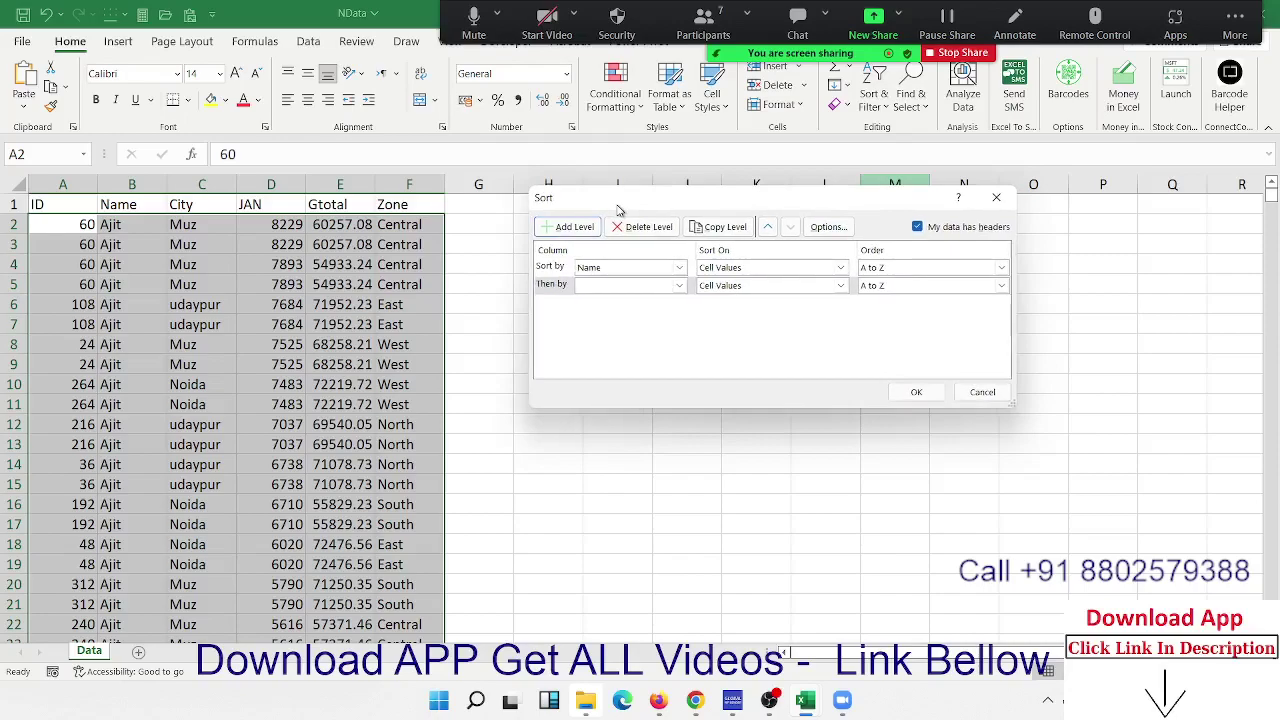
pyautogui.click(608, 286)
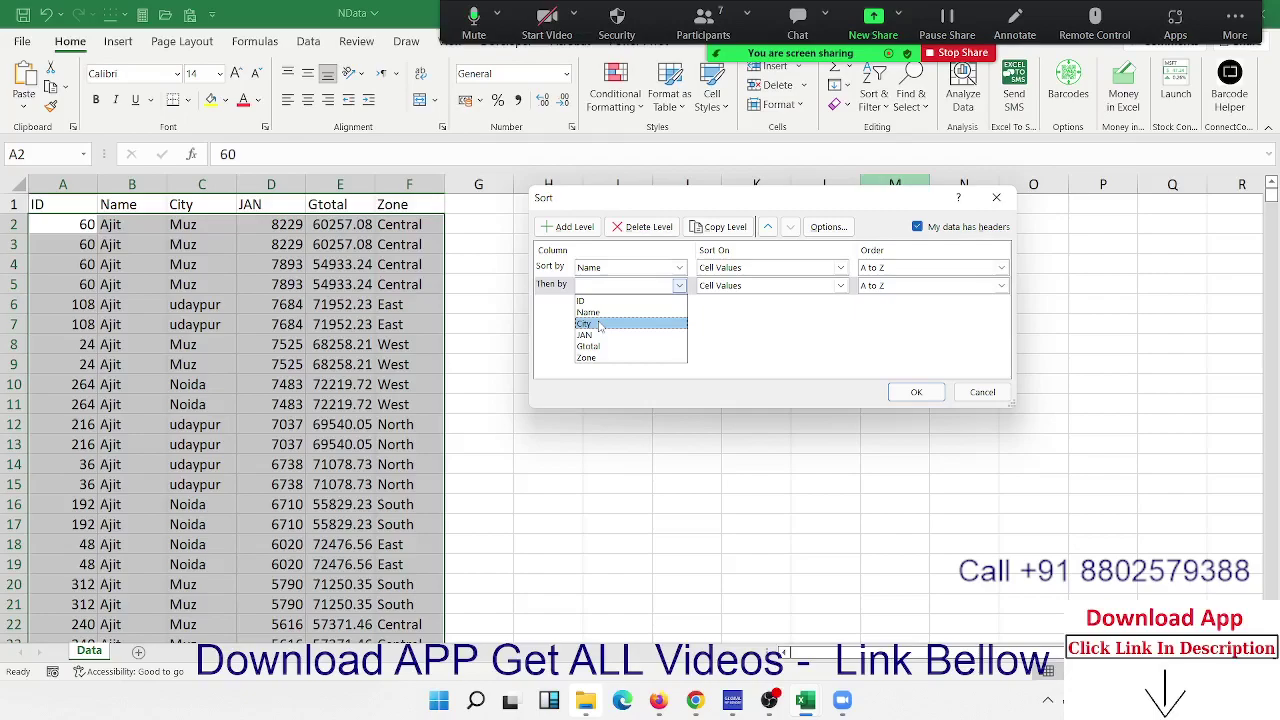
pyautogui.click(598, 325)
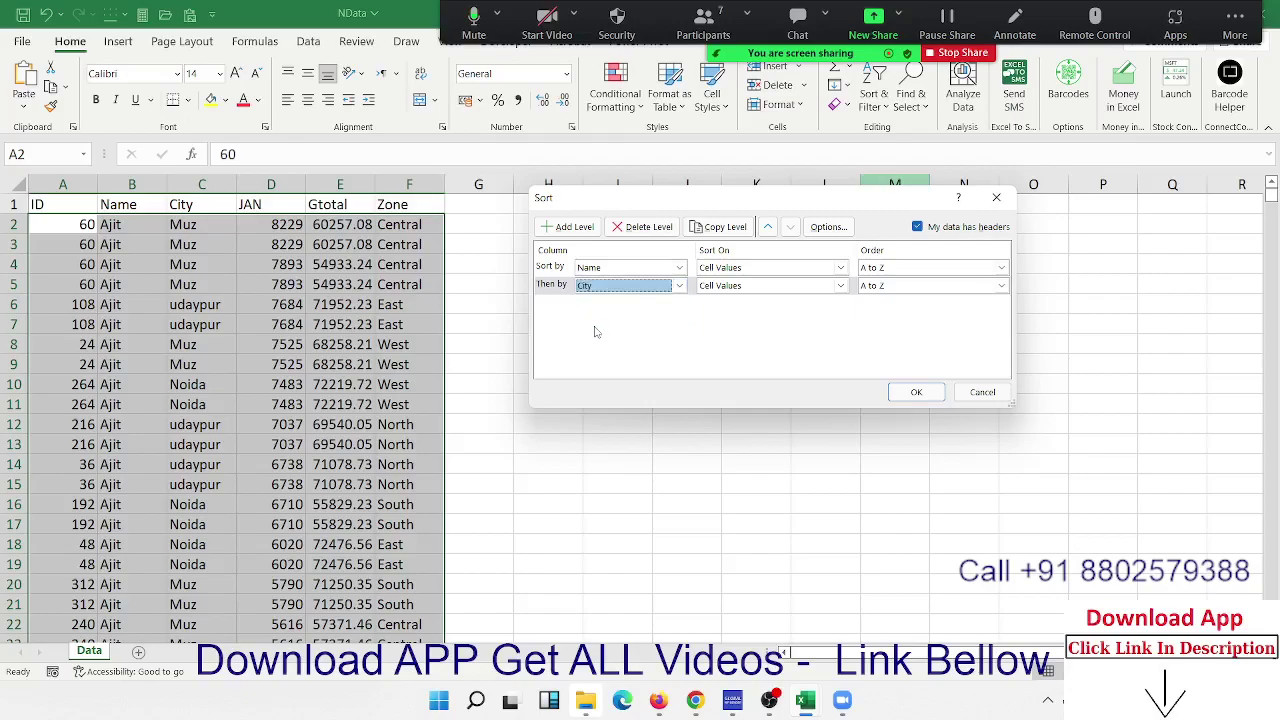
pyautogui.click(935, 393)
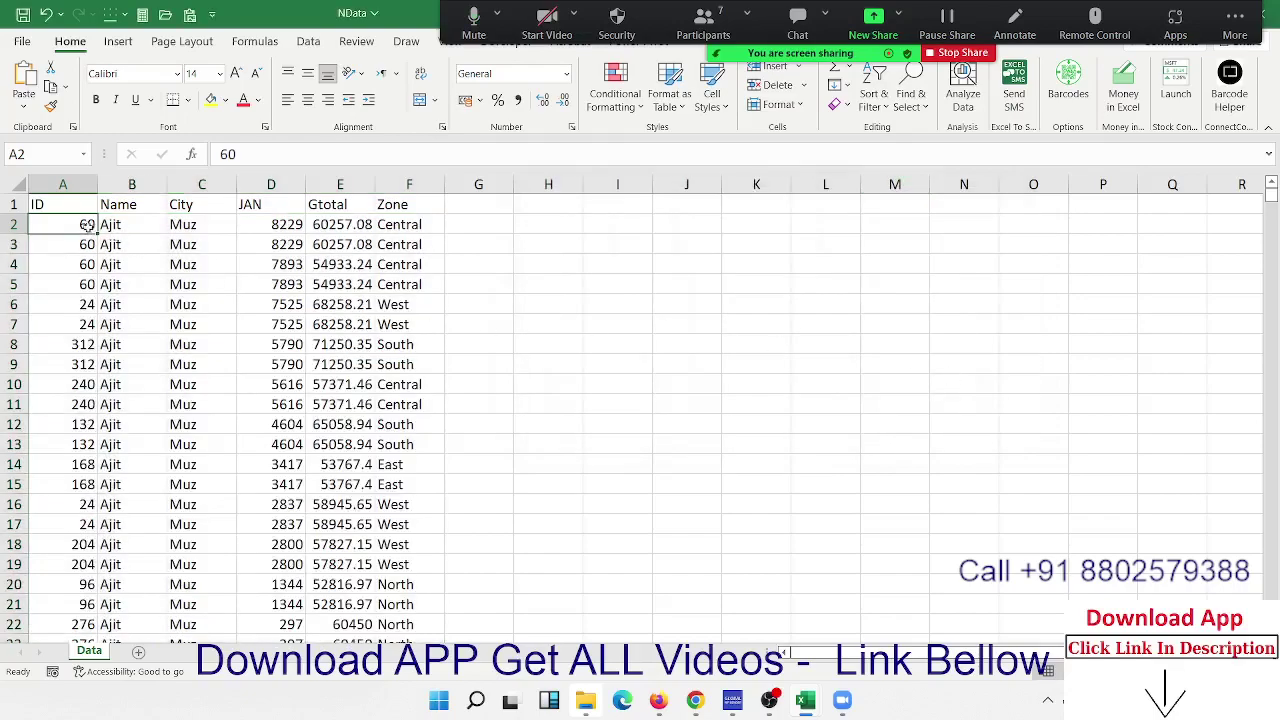
# Check the Name-then-City order by selecting rows and scrolling through the table
pyautogui.moveTo(88, 226)
pyautogui.mouseDown()
pyautogui.moveTo(385, 262)
pyautogui.moveTo(412, 285)
pyautogui.mouseUp()
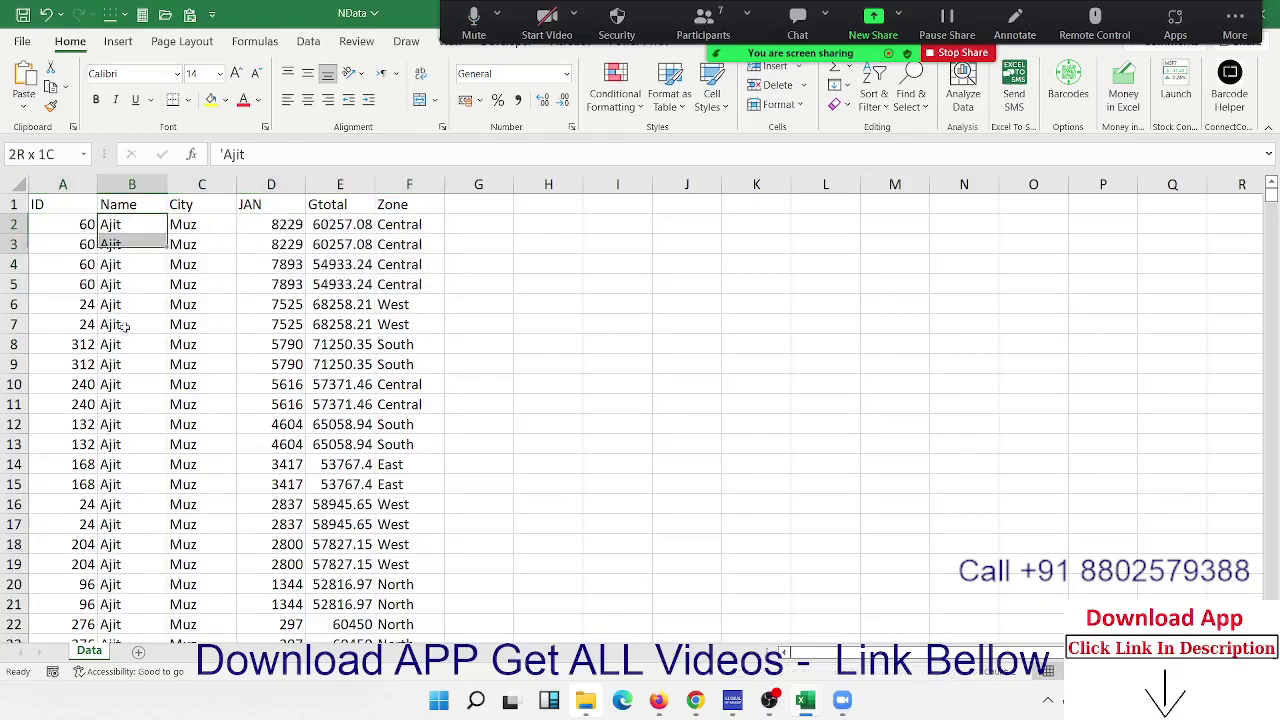
pyautogui.moveTo(110, 224); pyautogui.dragTo(171, 385)
pyautogui.click(185, 340)
pyautogui.scroll(-7, 189, 339)
pyautogui.scroll(-3, 189, 339)
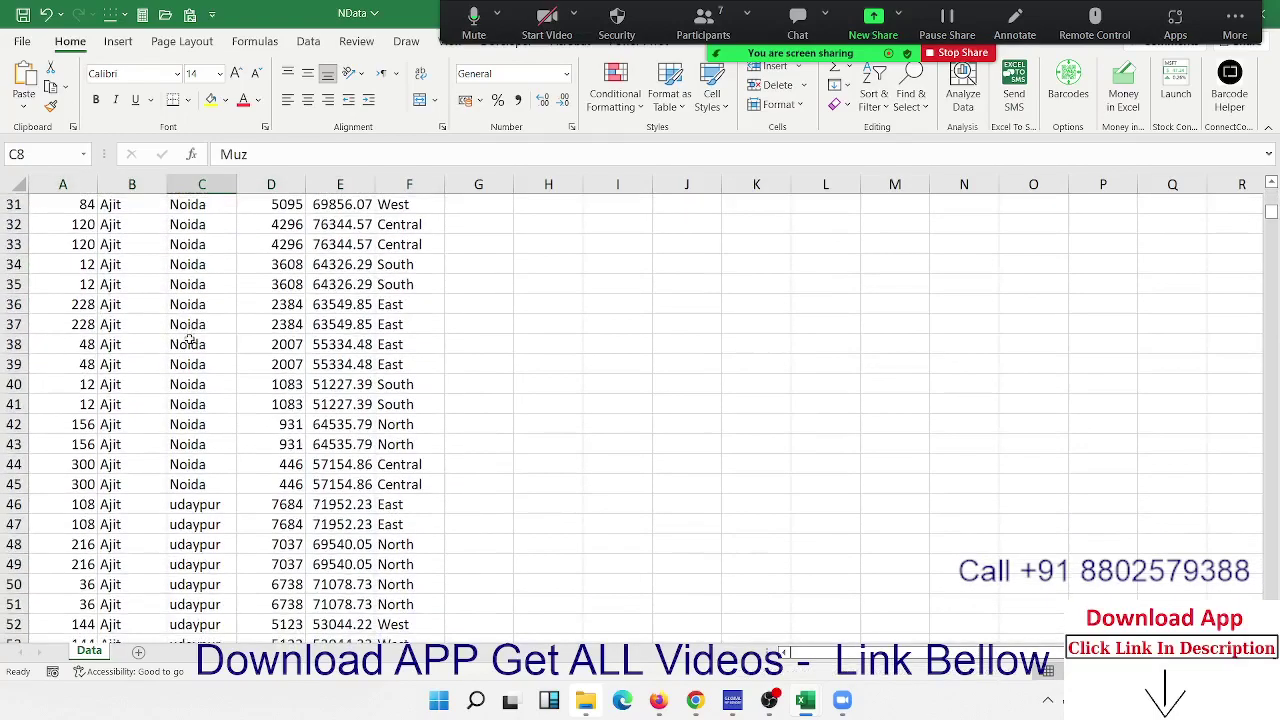
pyautogui.scroll(10, 189, 341)
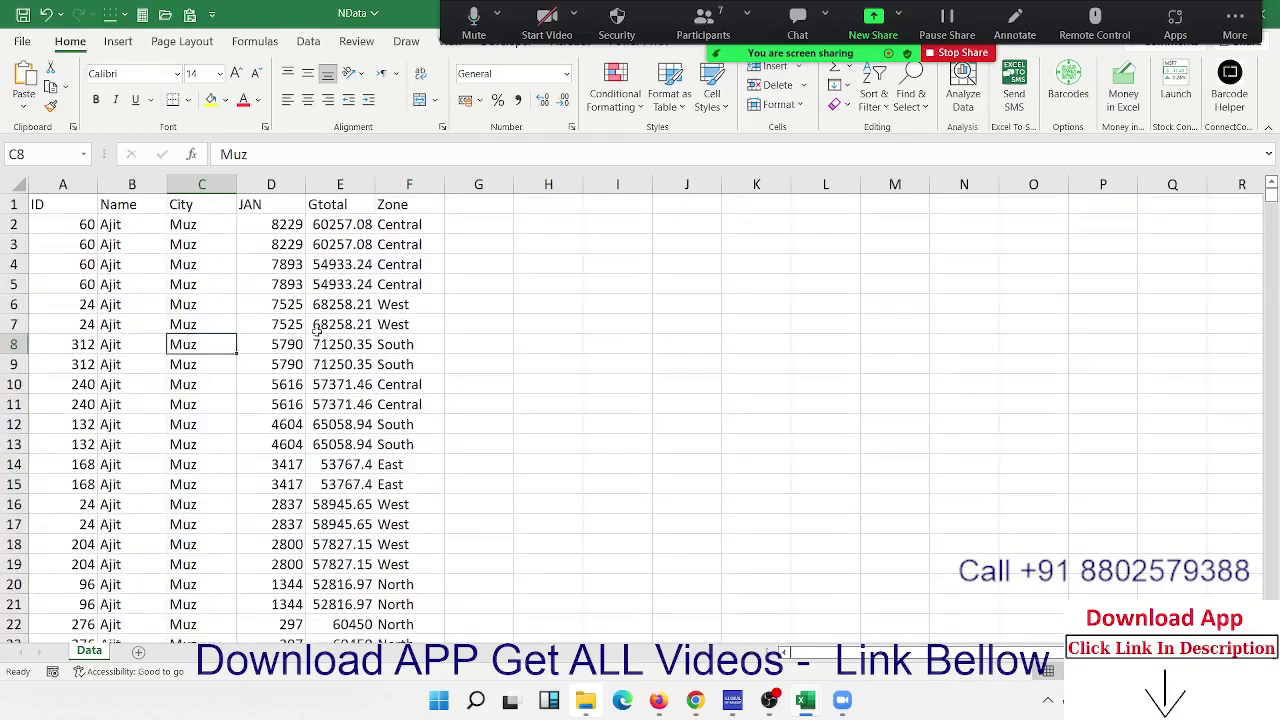
# Try a custom sort on Zone cells in rows 3–7, dismiss the warning, and select C2
pyautogui.moveTo(406, 250); pyautogui.dragTo(412, 322)
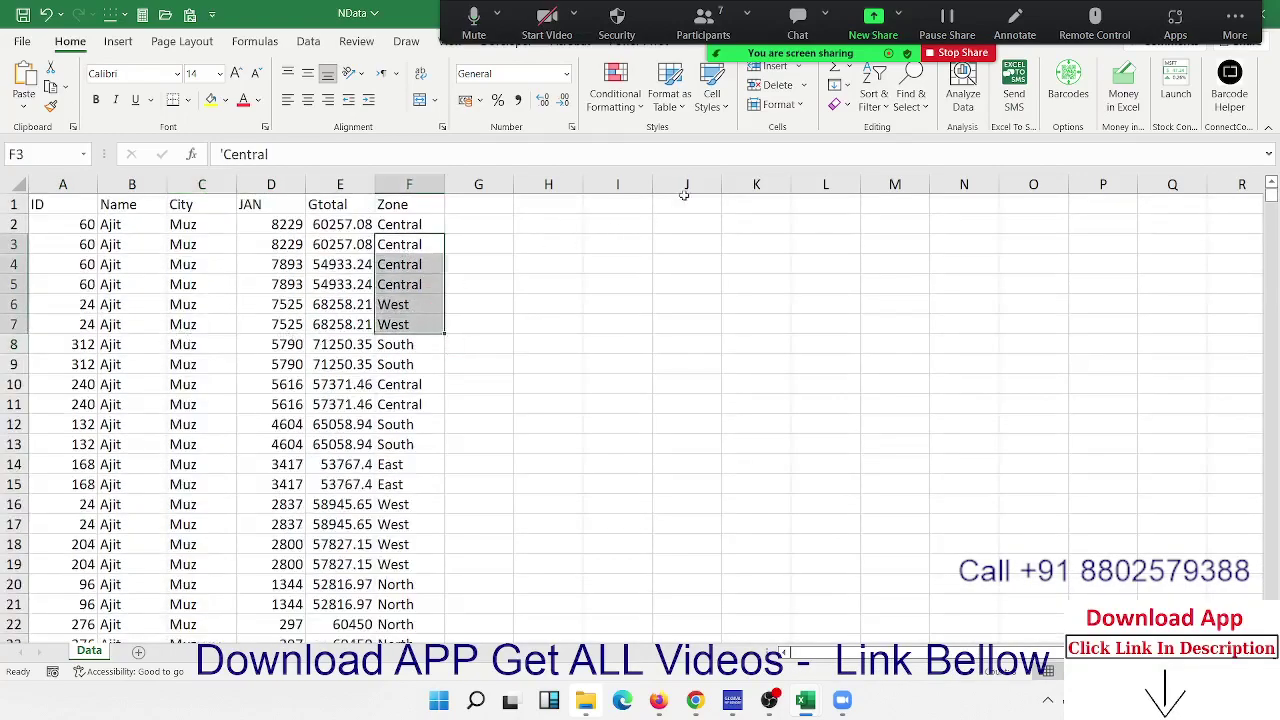
pyautogui.click(874, 98)
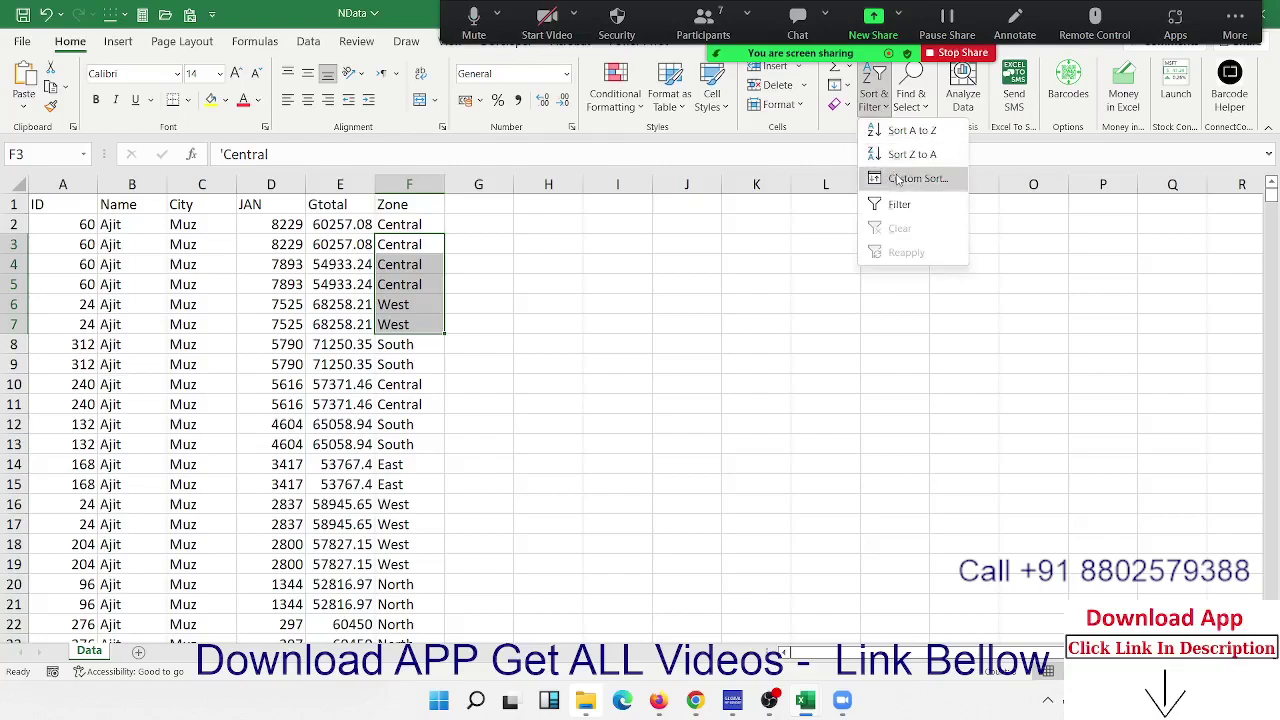
pyautogui.click(896, 177)
pyautogui.press('Escape')
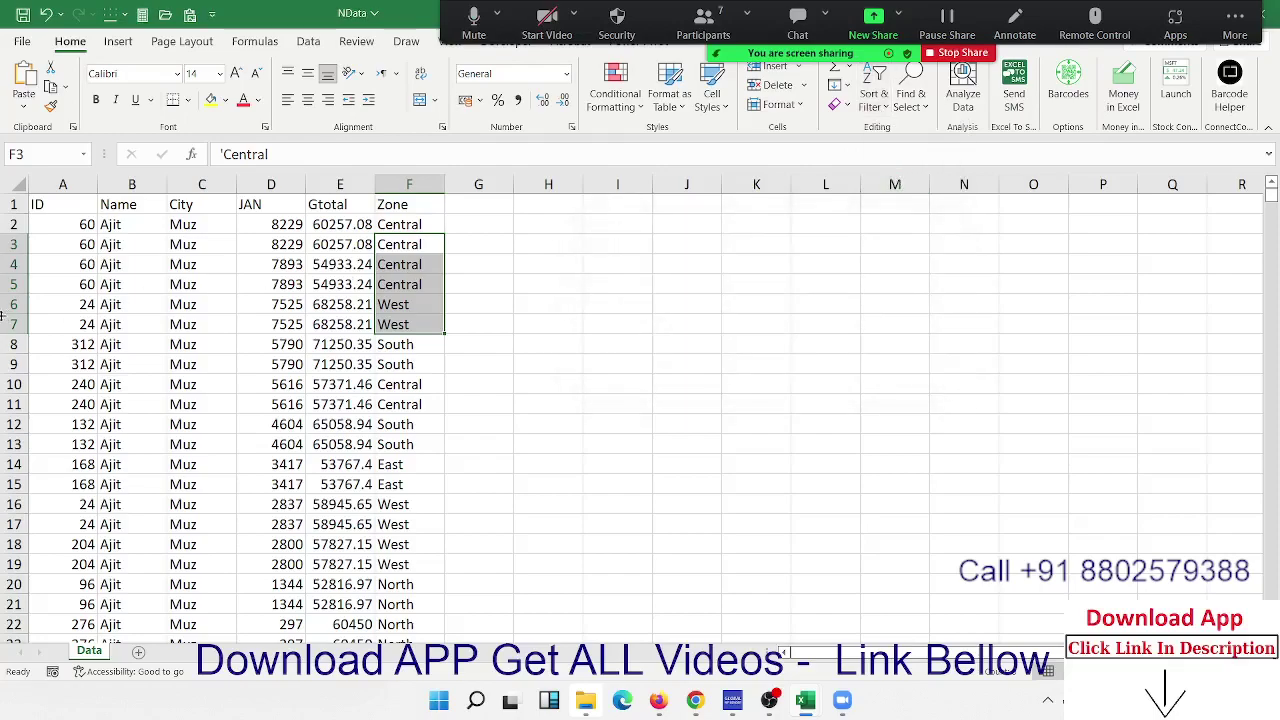
pyautogui.click(211, 229)
# In Custom Sort, add a Zone level below City and apply the three-level sort
pyautogui.click(874, 98)
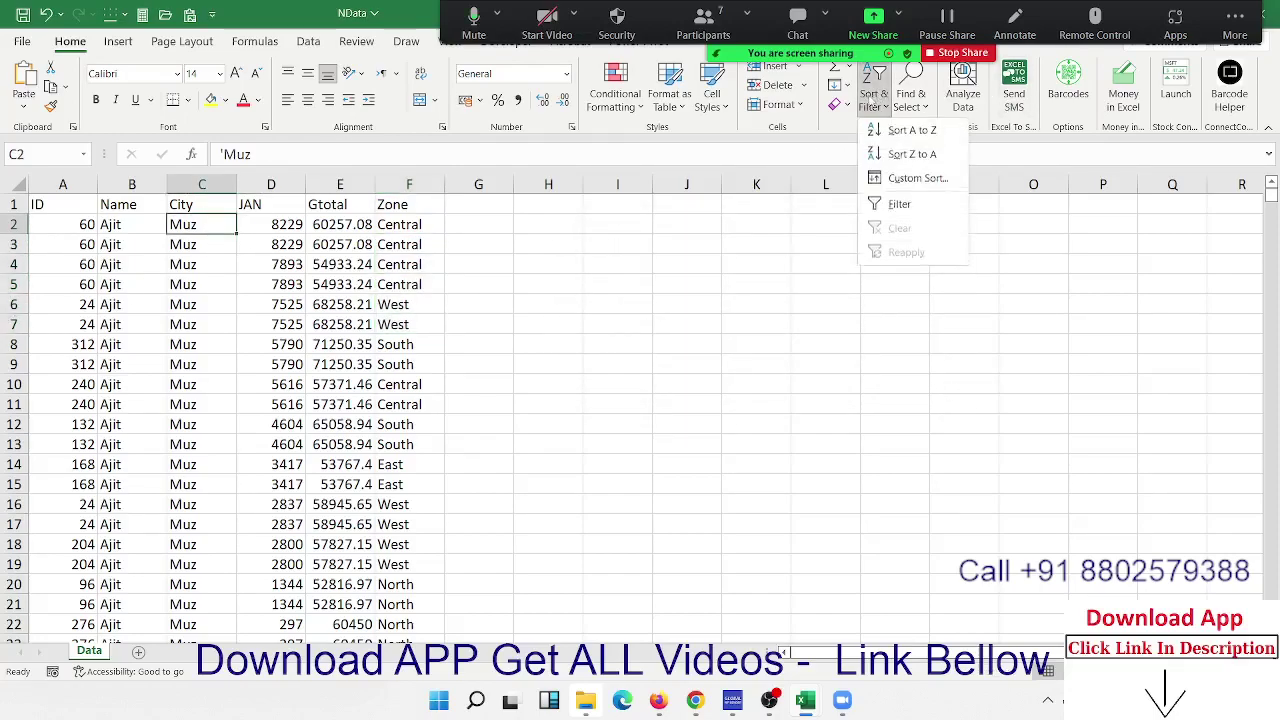
pyautogui.click(905, 178)
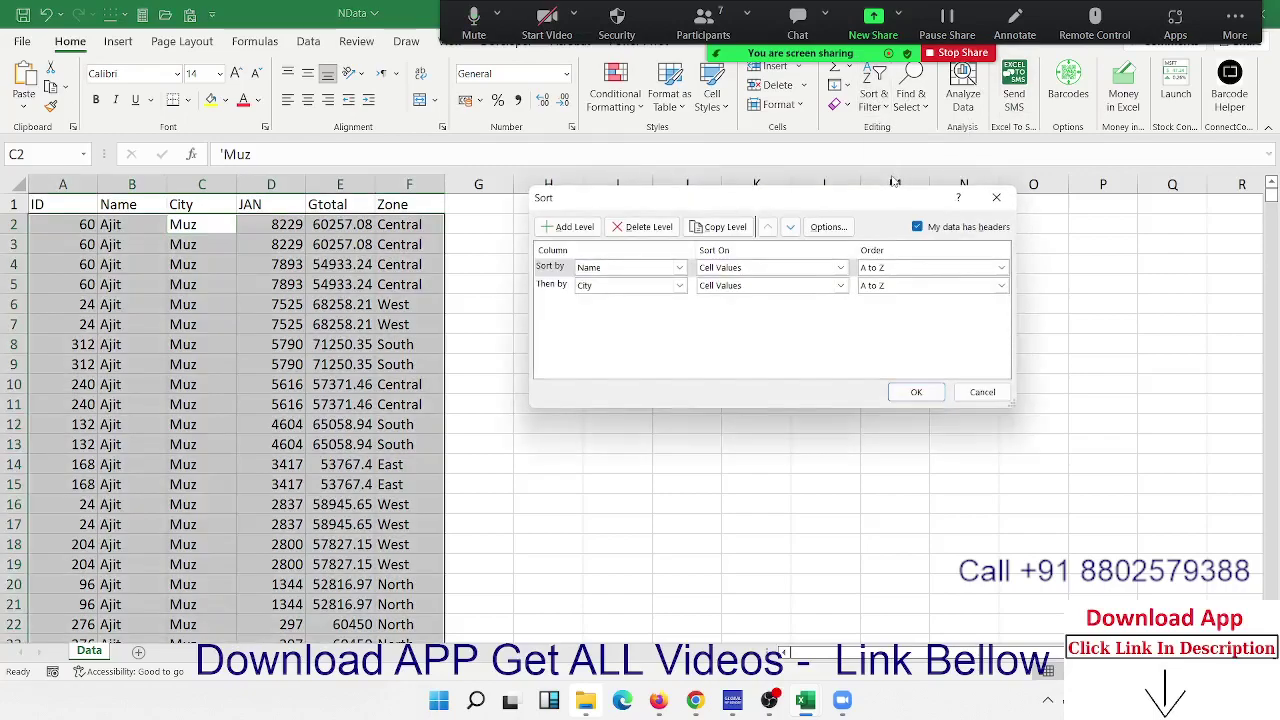
pyautogui.click(568, 226)
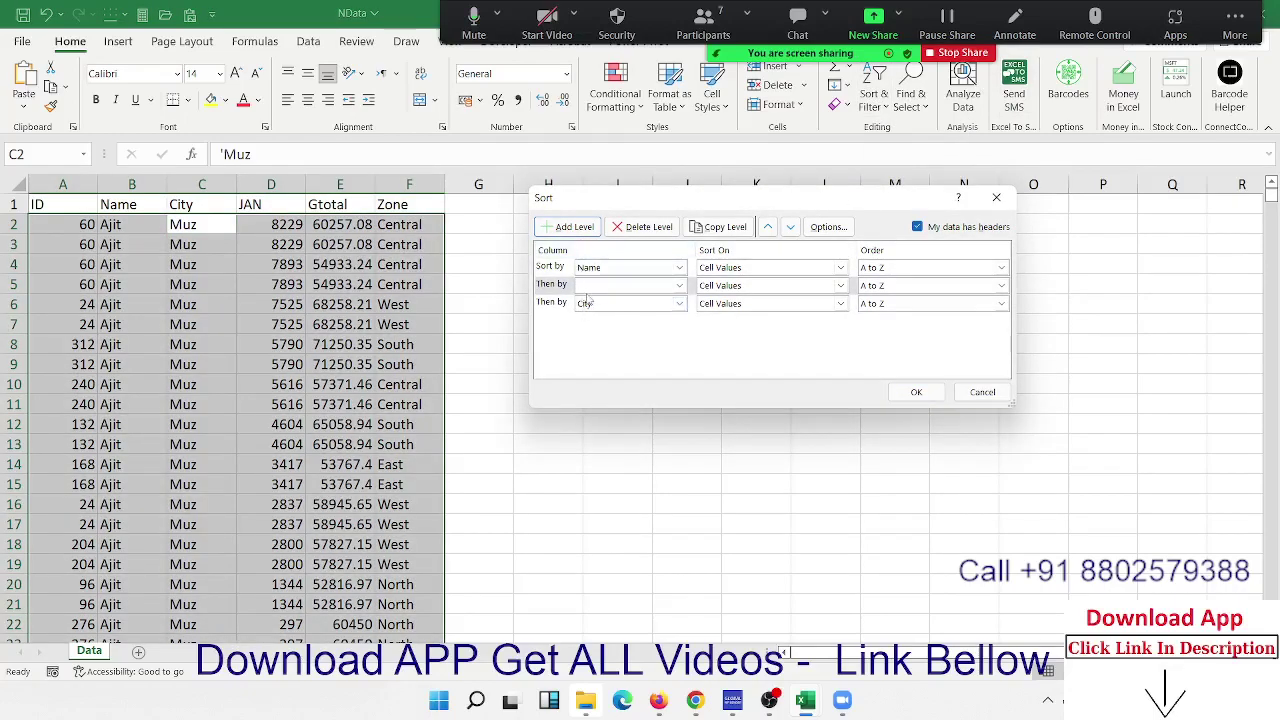
pyautogui.click(791, 227)
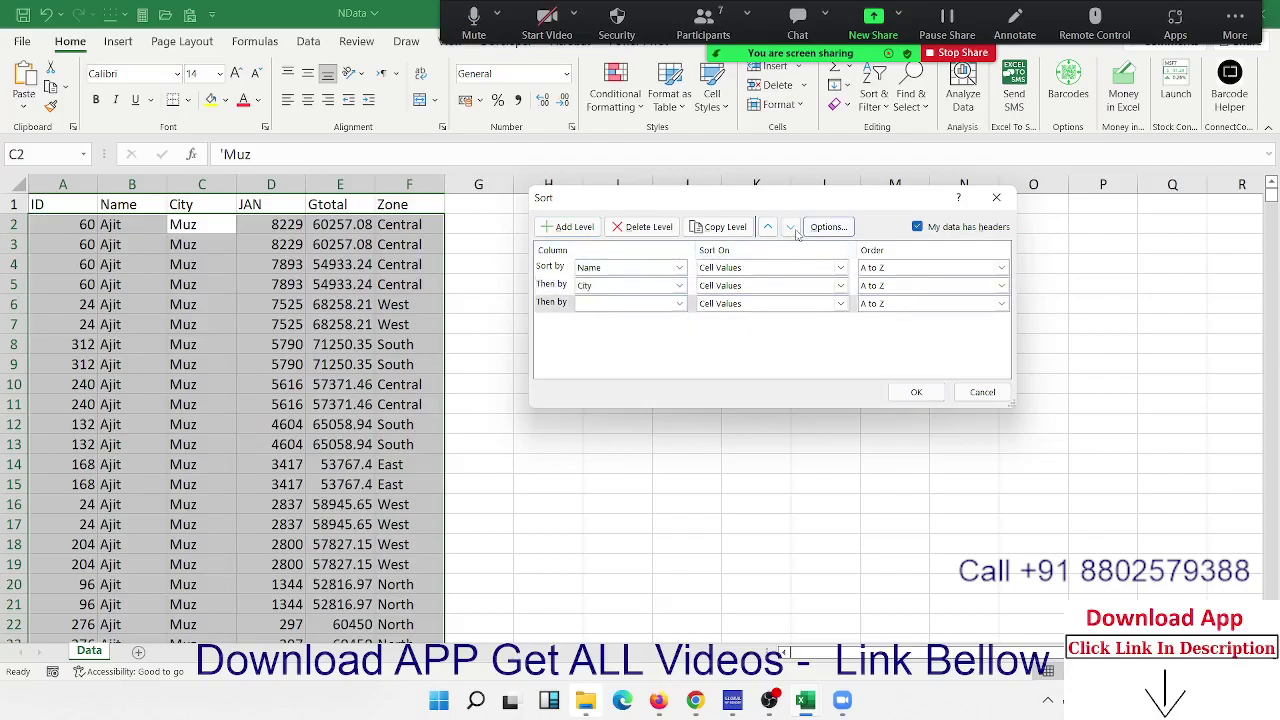
pyautogui.click(650, 304)
pyautogui.click(615, 376)
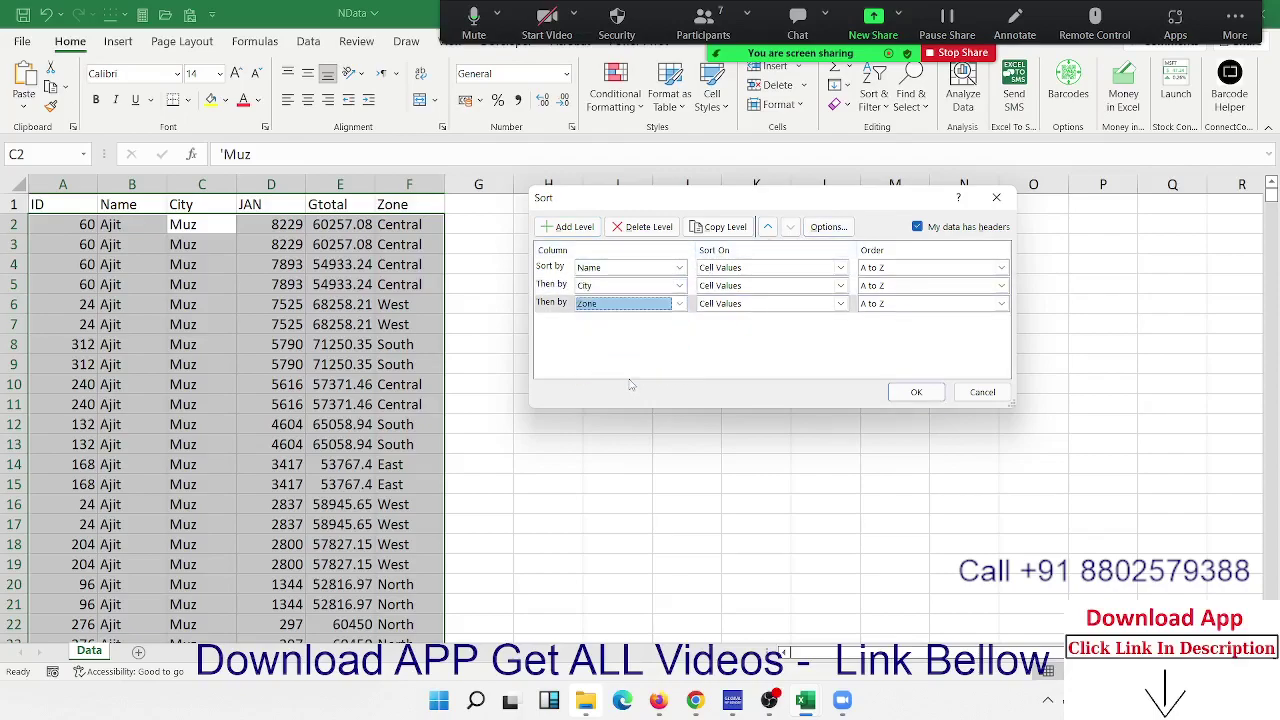
pyautogui.click(916, 392)
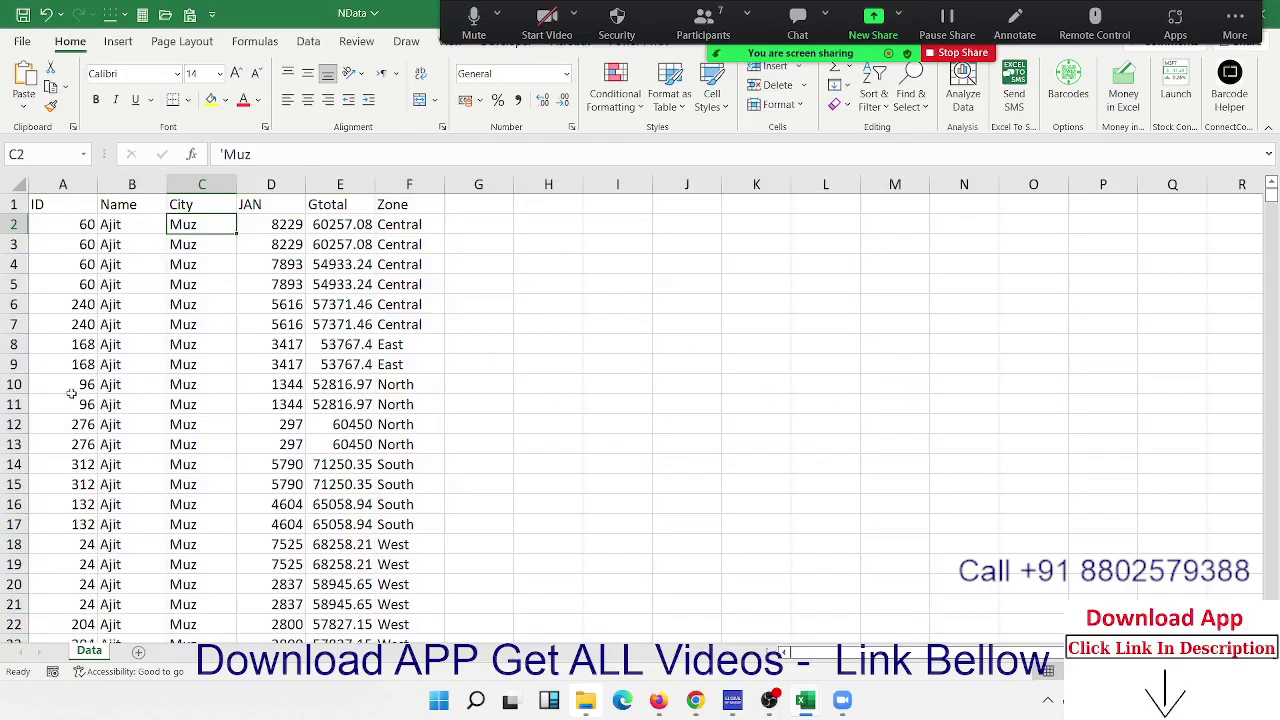
# Select and check Name, City and Zone cells across rows 3–16
pyautogui.moveTo(140, 244); pyautogui.dragTo(137, 320)
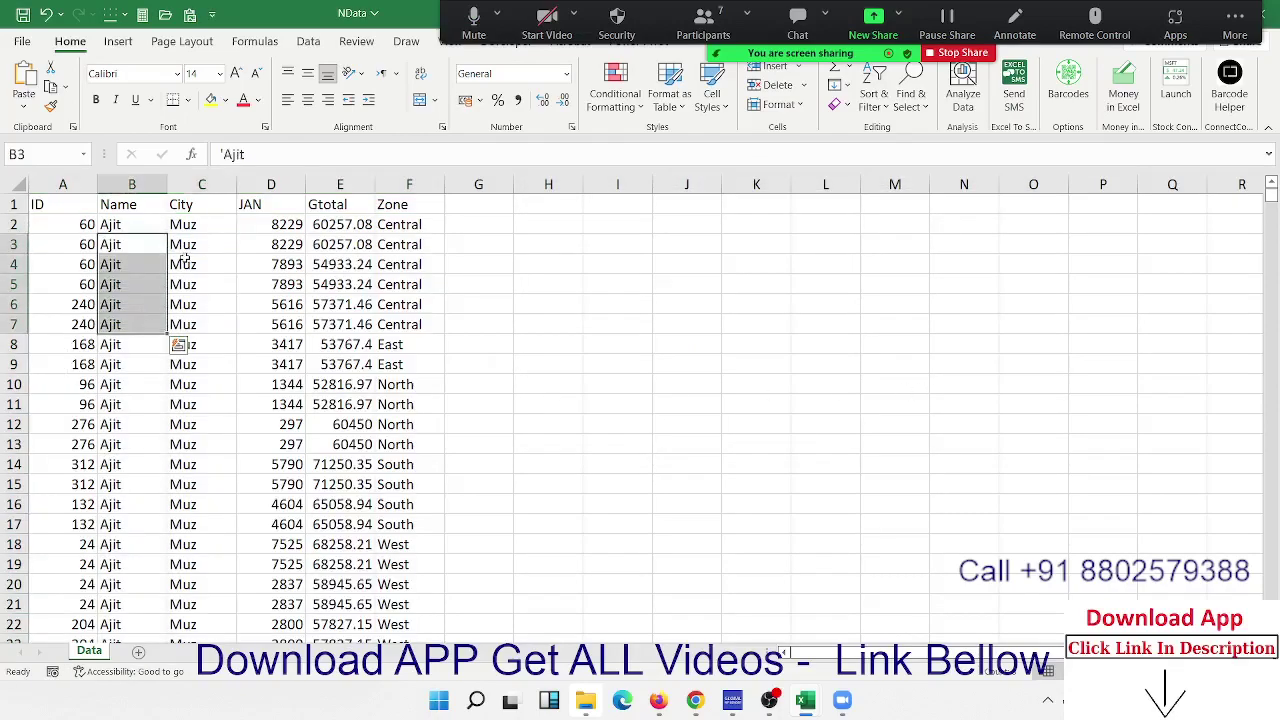
pyautogui.moveTo(180, 262); pyautogui.dragTo(192, 323)
pyautogui.moveTo(390, 248); pyautogui.dragTo(394, 272)
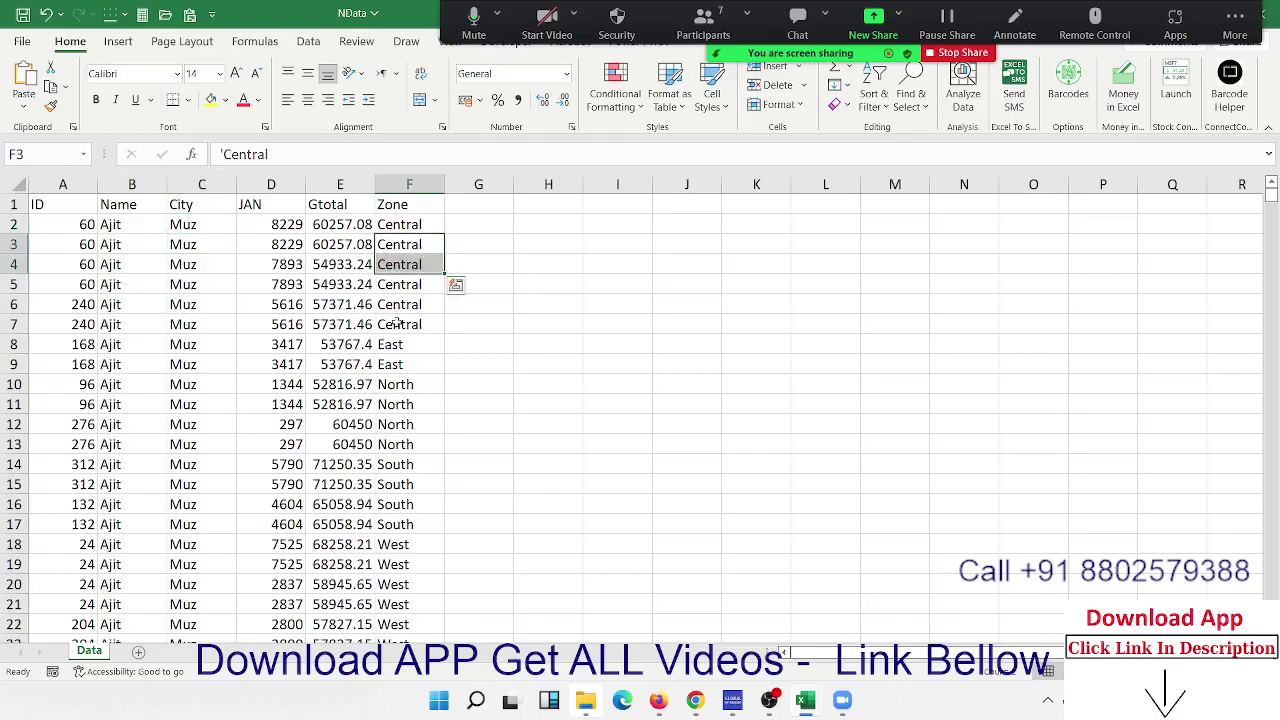
pyautogui.click(398, 350)
pyautogui.moveTo(398, 357); pyautogui.dragTo(405, 430)
pyautogui.click(405, 507)
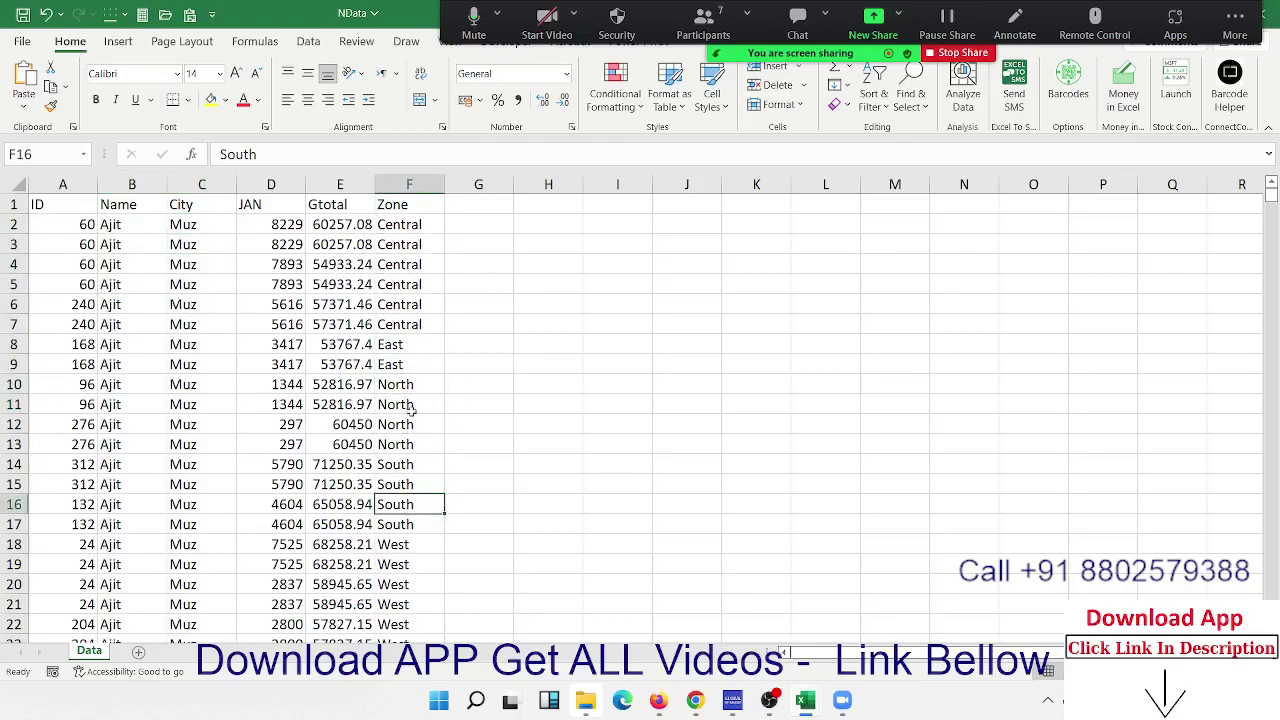
pyautogui.click(389, 290)
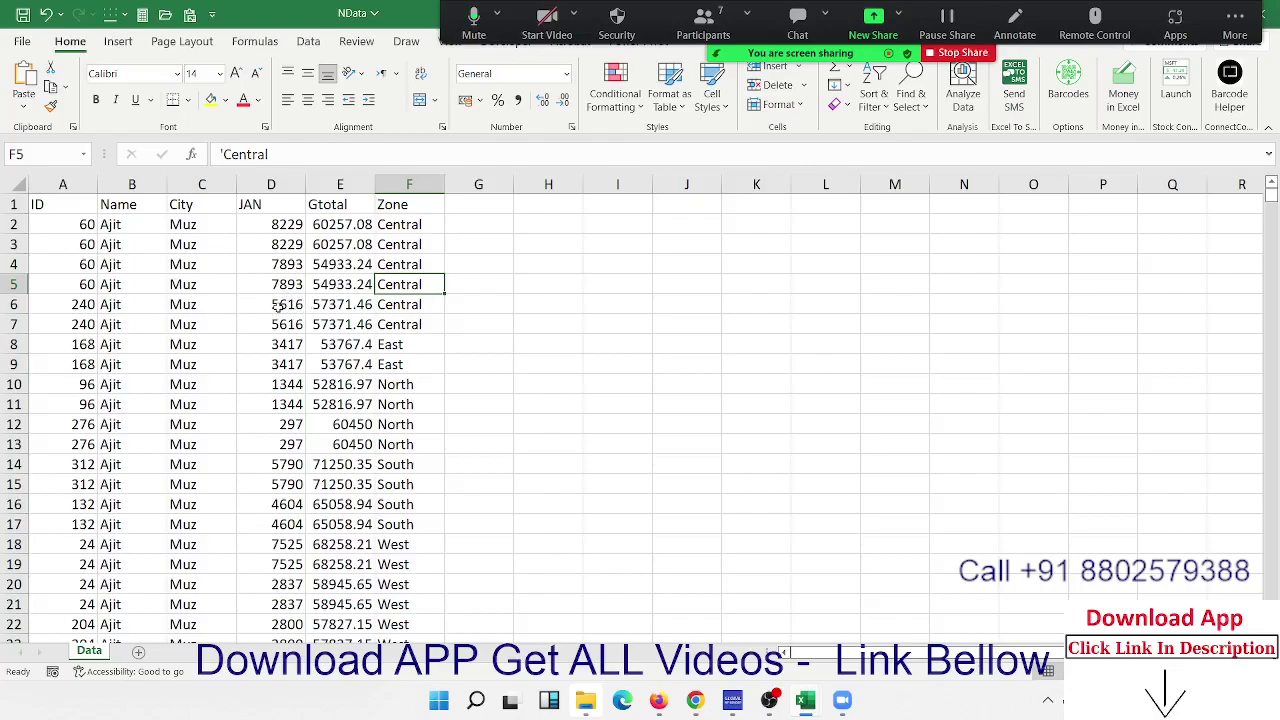
# Fill JAN values 5616 in D6 and 797 in D228 yellow
pyautogui.click(278, 307)
pyautogui.click(211, 99)
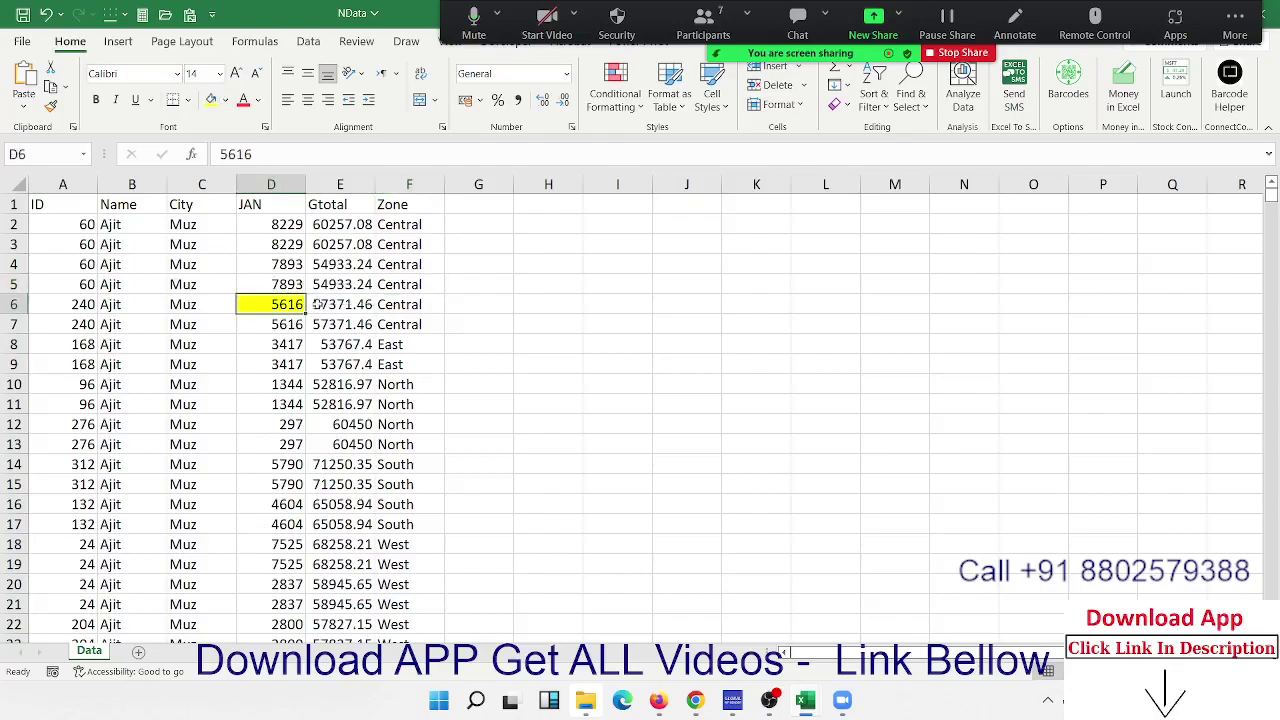
pyautogui.scroll(-20, 317, 308)
pyautogui.scroll(-17, 300, 330)
pyautogui.scroll(-20, 290, 345)
pyautogui.scroll(-17, 287, 354)
pyautogui.click(287, 344)
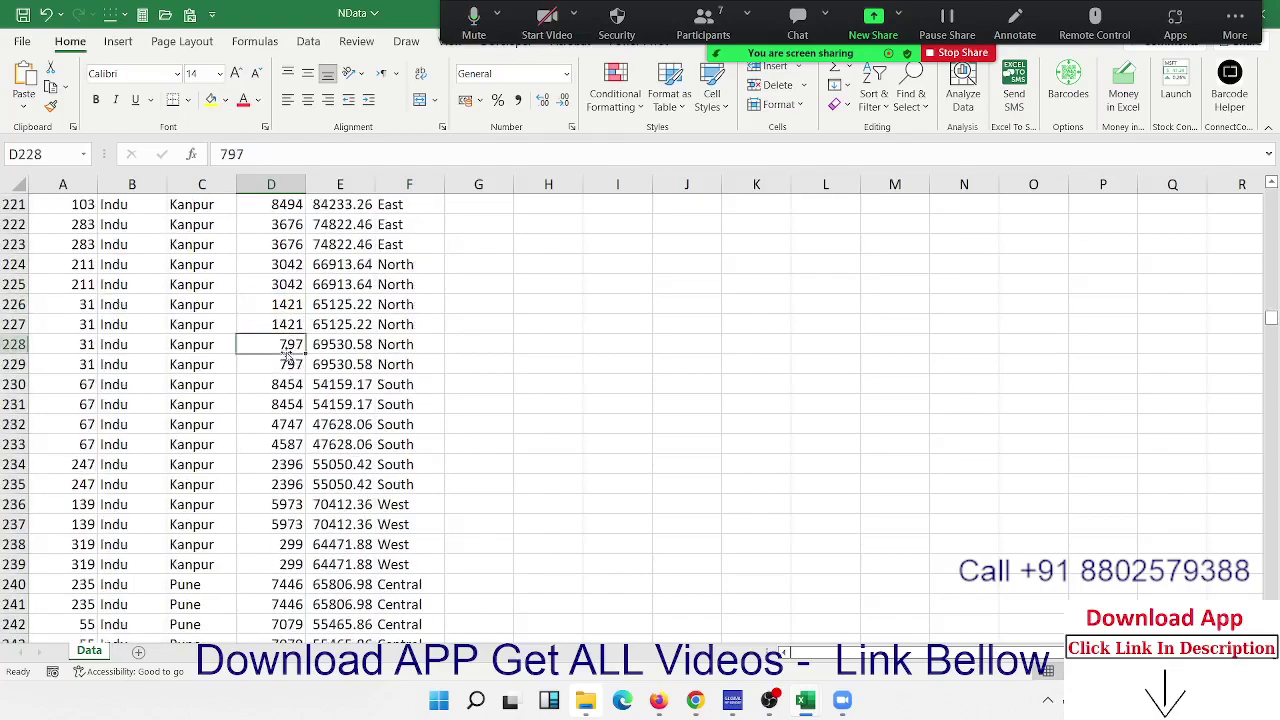
pyautogui.click(211, 99)
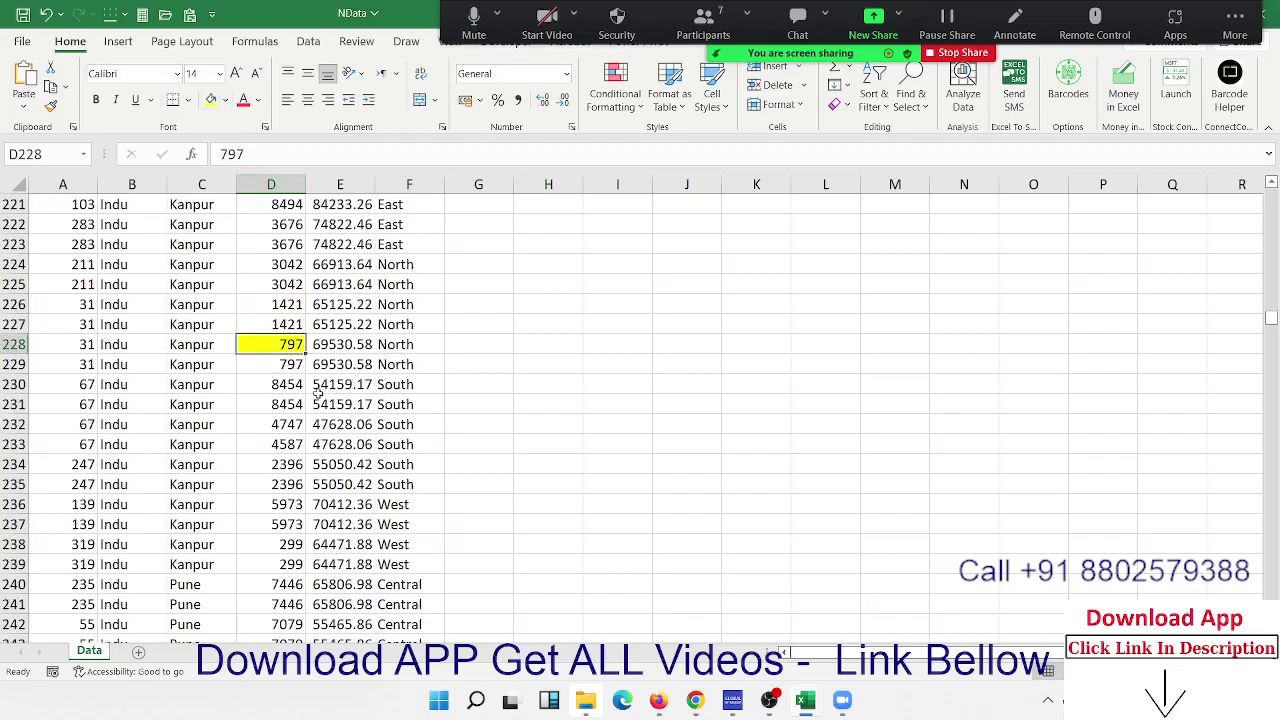
# Fill D400 (6922), D512 (1716) and D673 (3301) yellow, then return to the JAN header
pyautogui.scroll(-20, 318, 394)
pyautogui.scroll(-17, 300, 390)
pyautogui.click(298, 387)
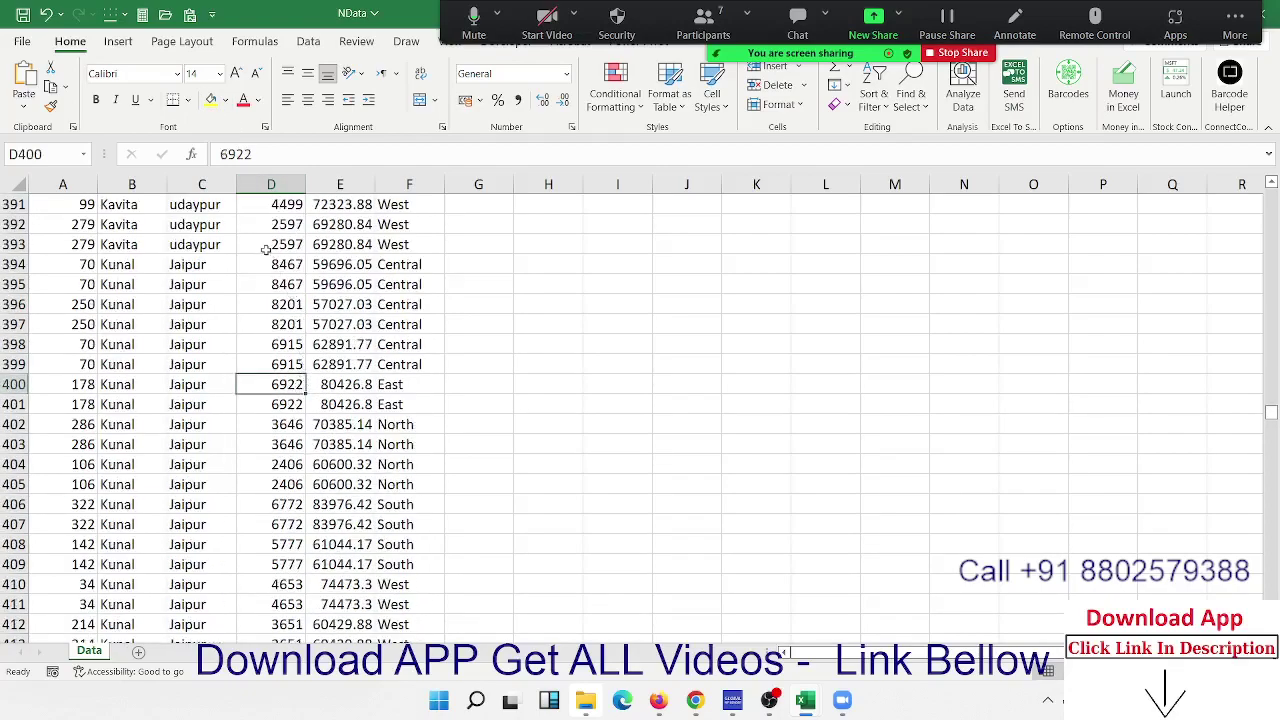
pyautogui.click(211, 99)
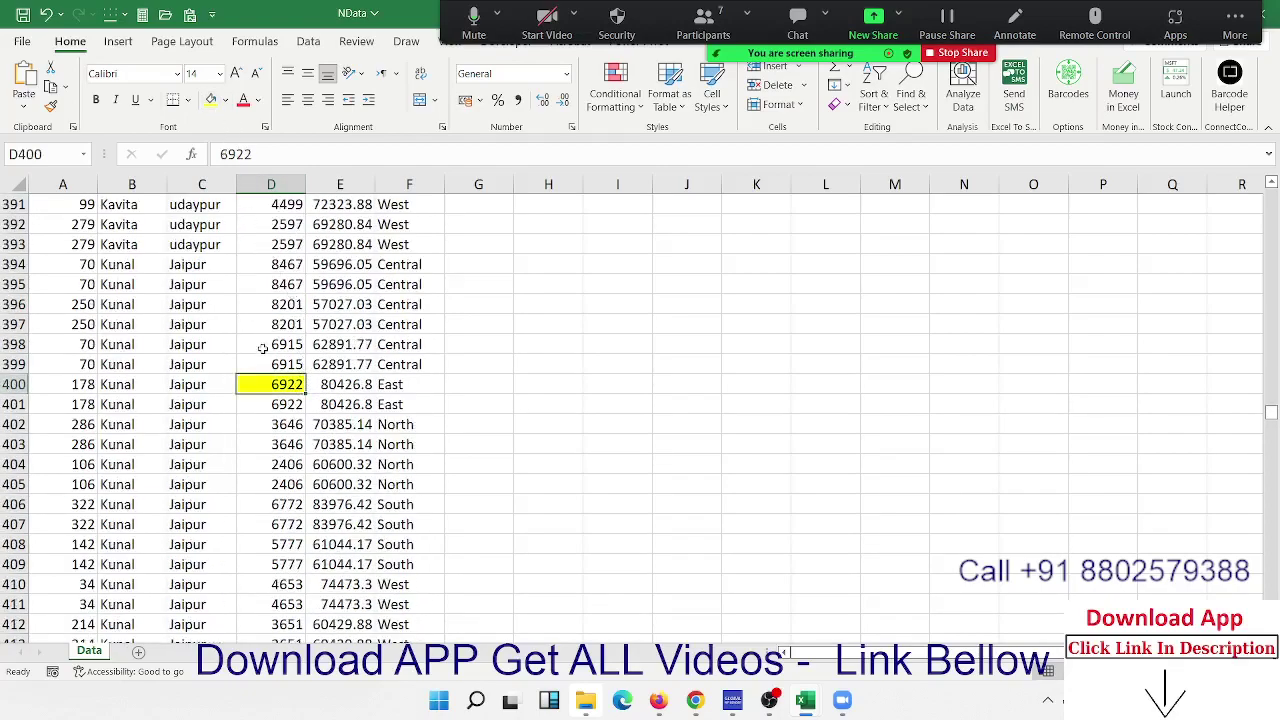
pyautogui.scroll(-20, 264, 416)
pyautogui.click(264, 418)
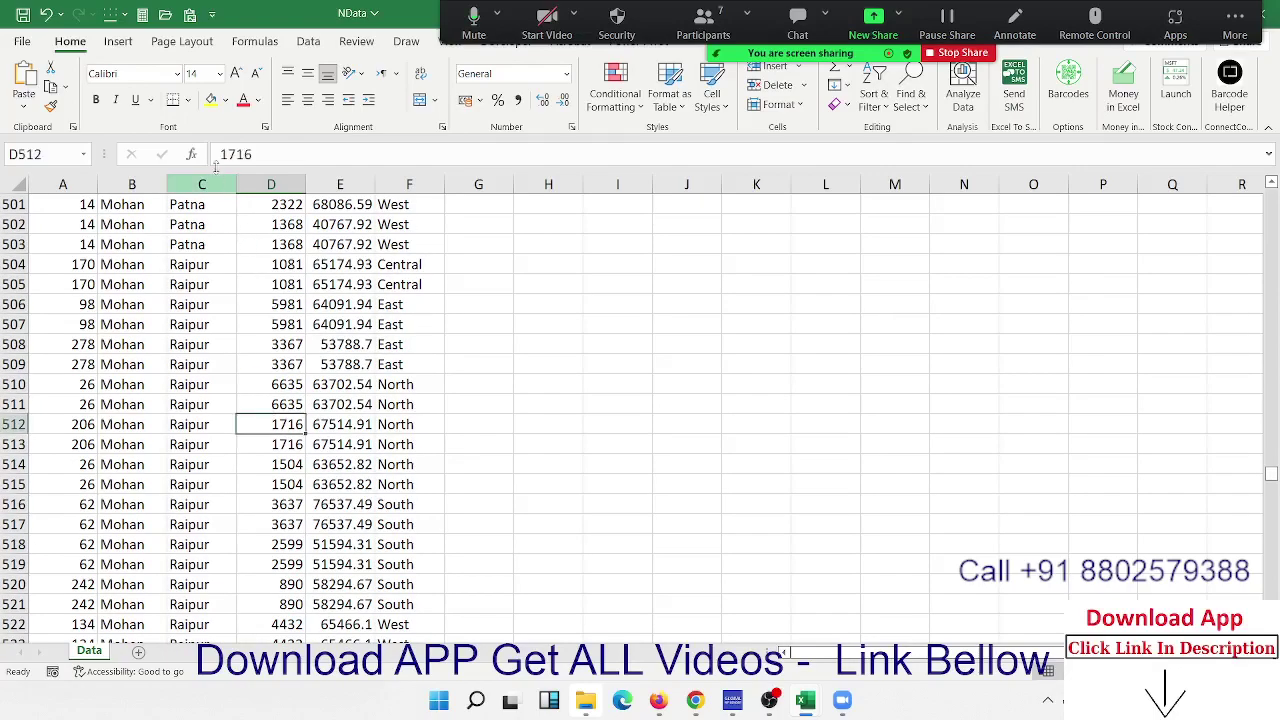
pyautogui.click(211, 99)
pyautogui.scroll(-20, 272, 442)
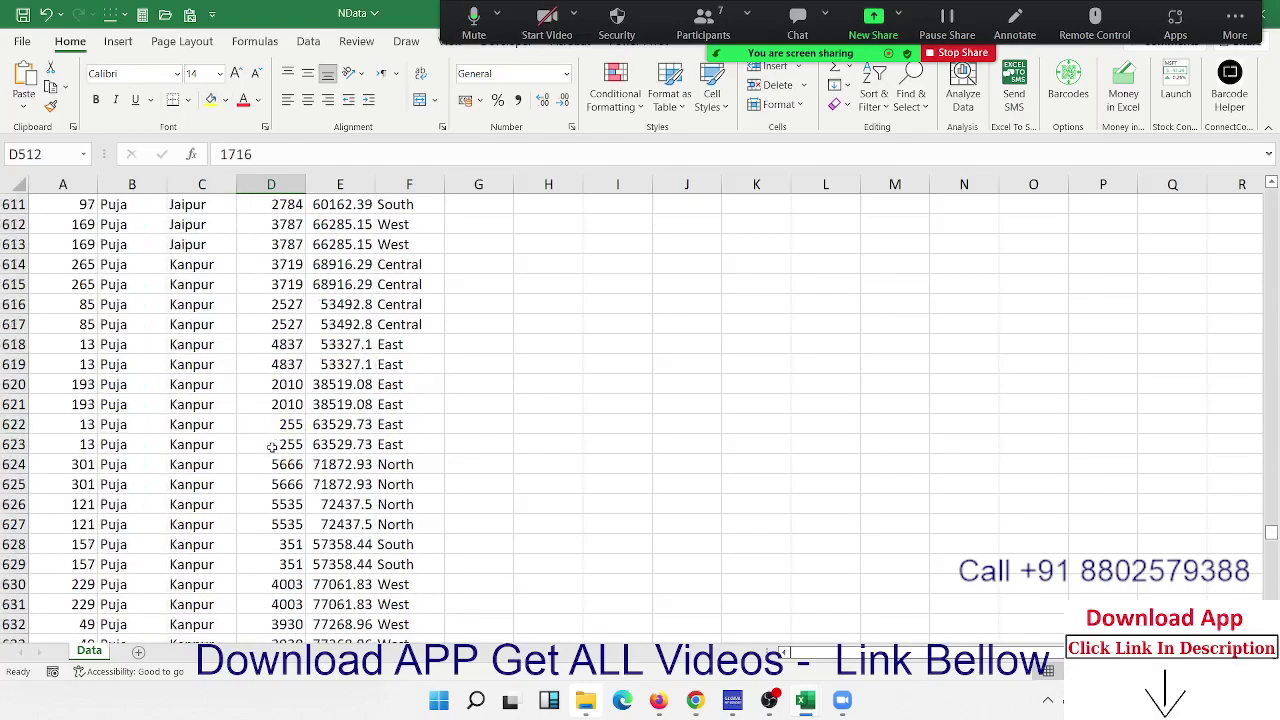
pyautogui.scroll(-20, 276, 441)
pyautogui.click(276, 442)
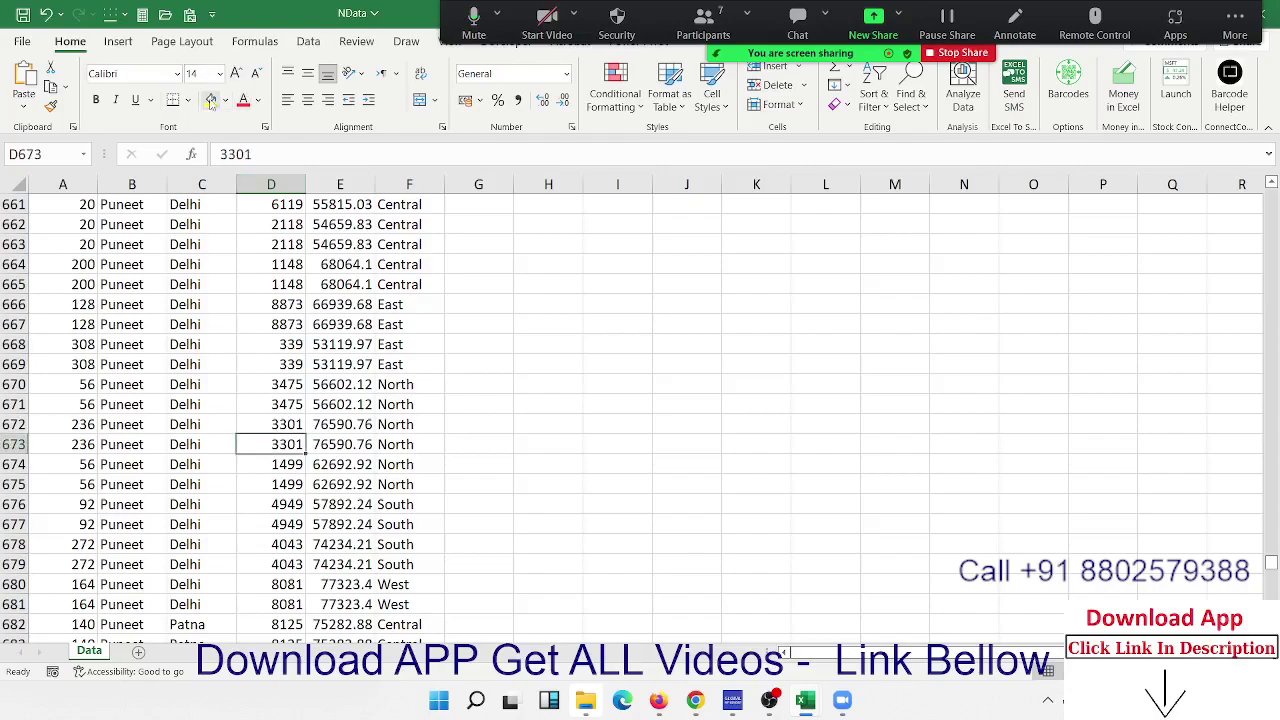
pyautogui.click(211, 99)
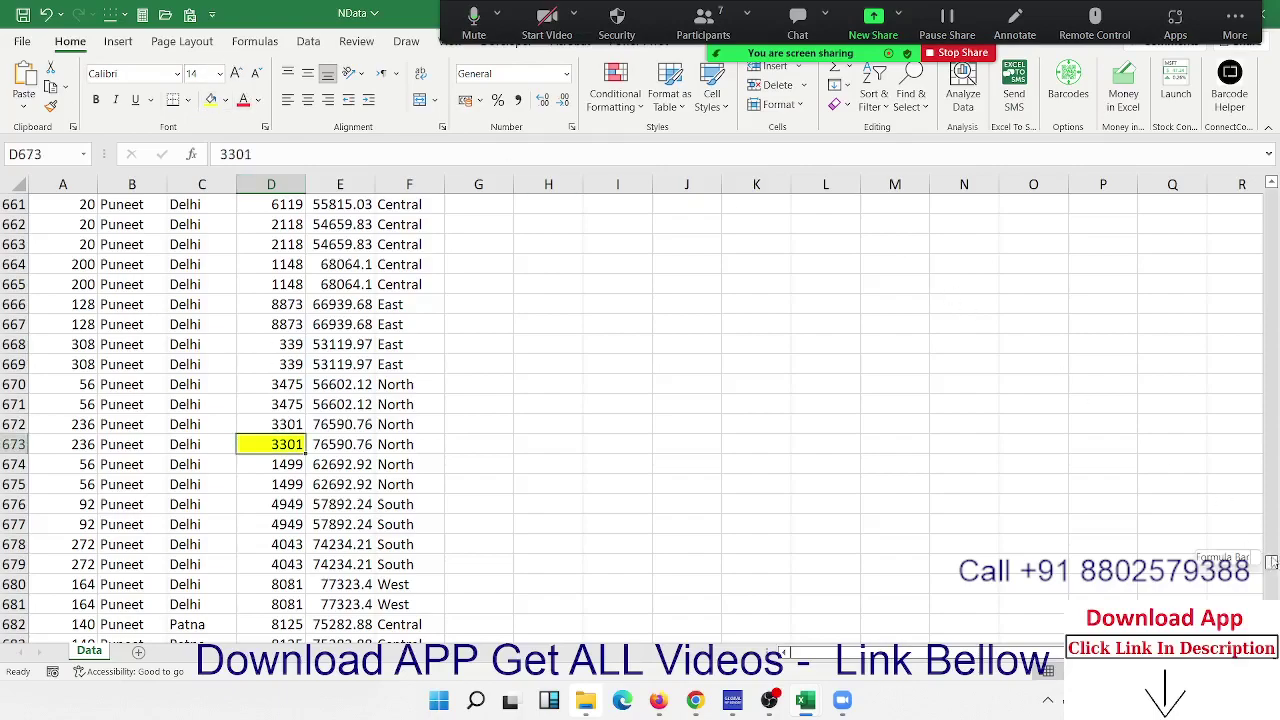
pyautogui.moveTo(1276, 416); pyautogui.dragTo(1274, 188)
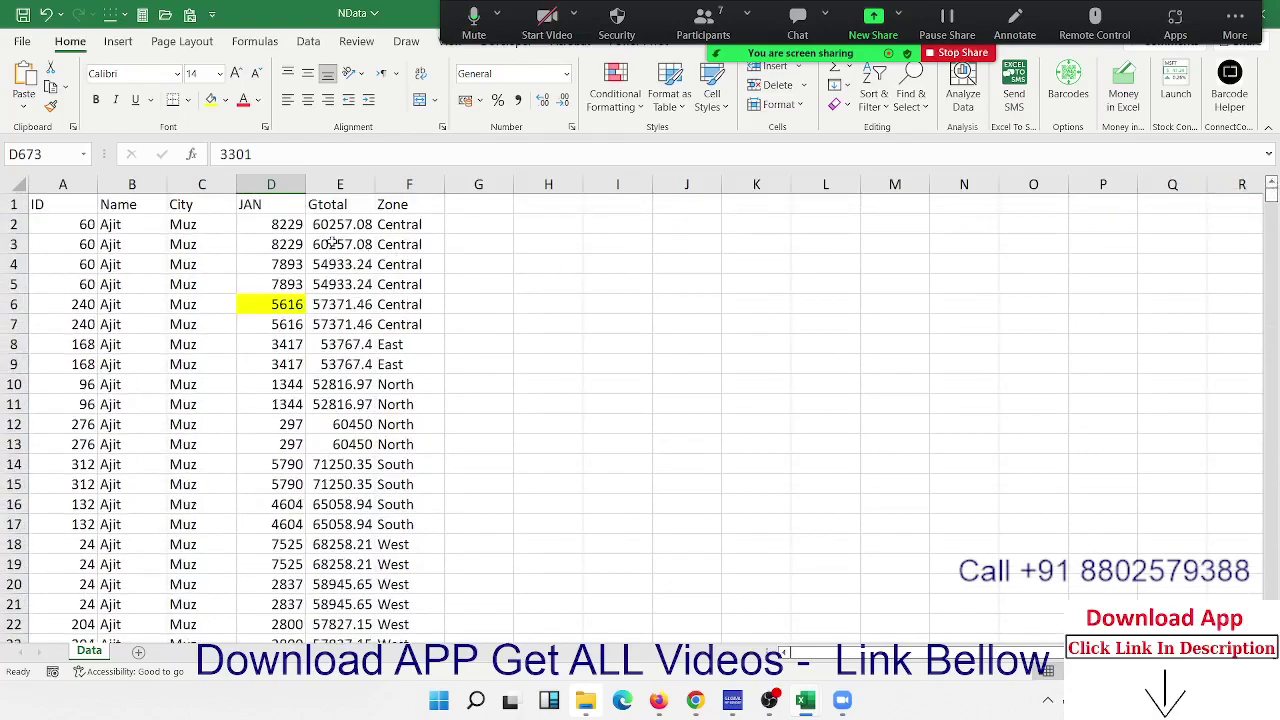
pyautogui.click(294, 205)
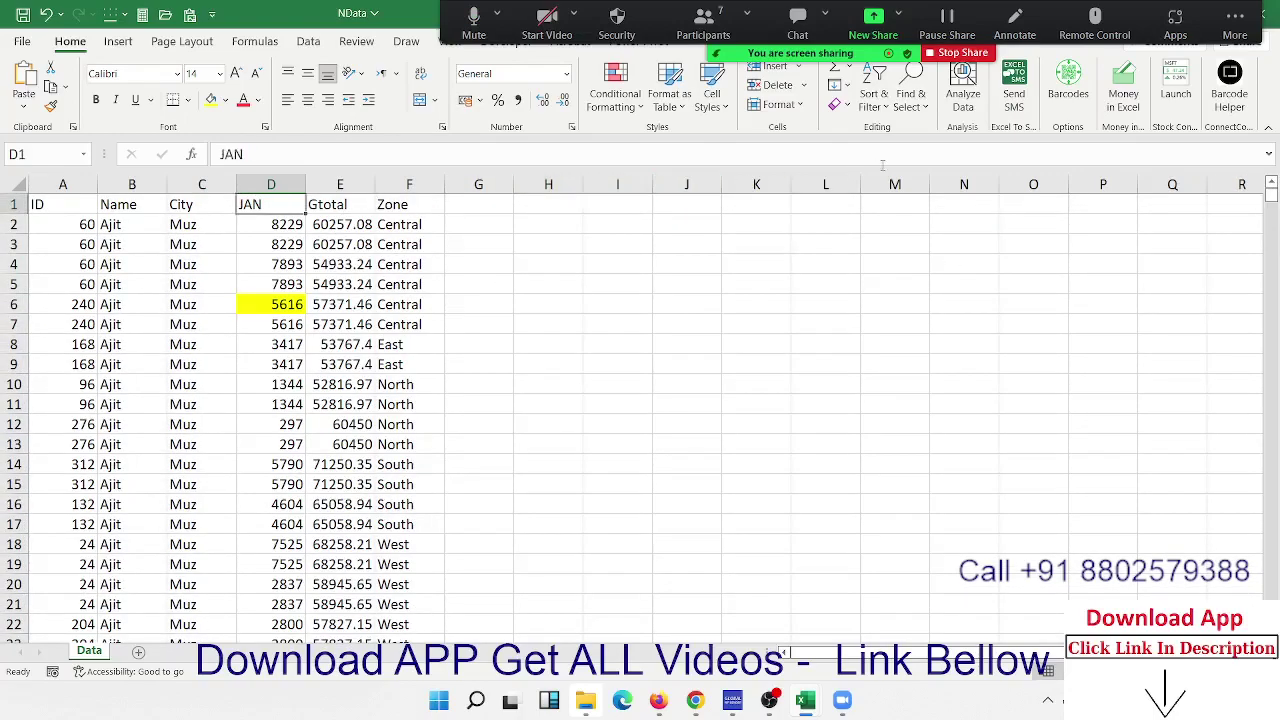
# In Custom Sort, delete the existing Zone and City sort levels
pyautogui.click(874, 100)
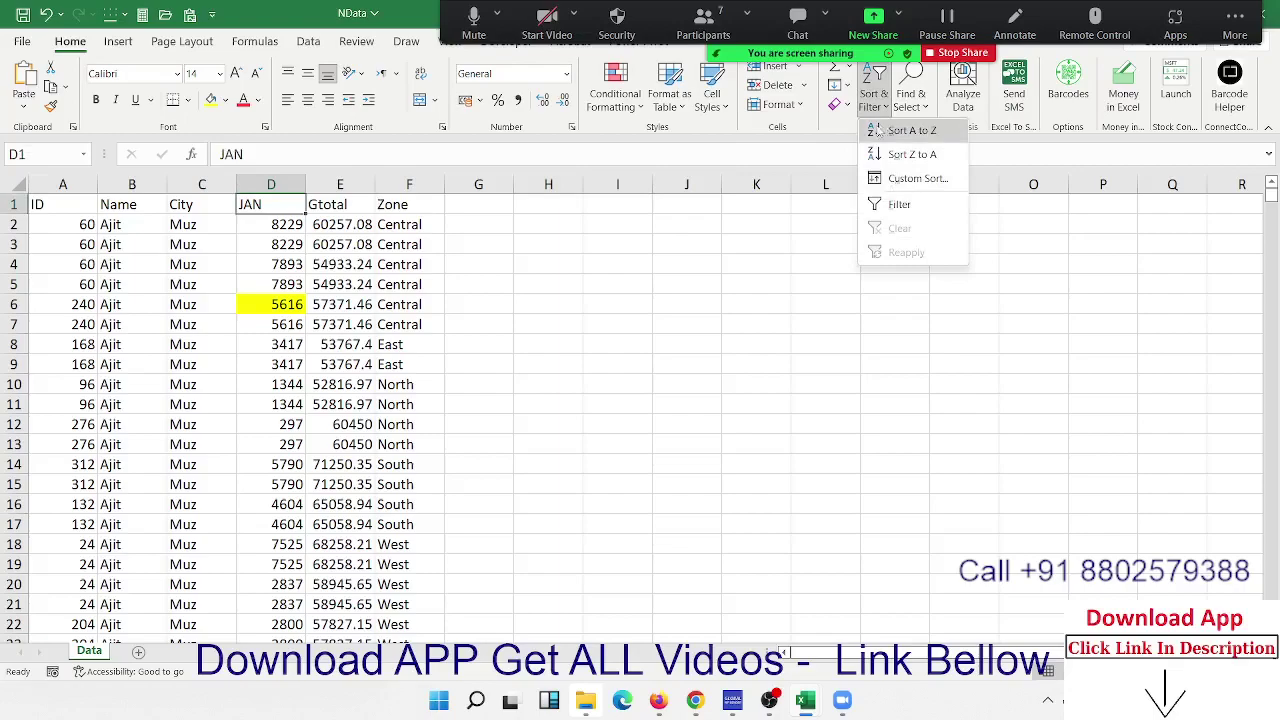
pyautogui.click(889, 178)
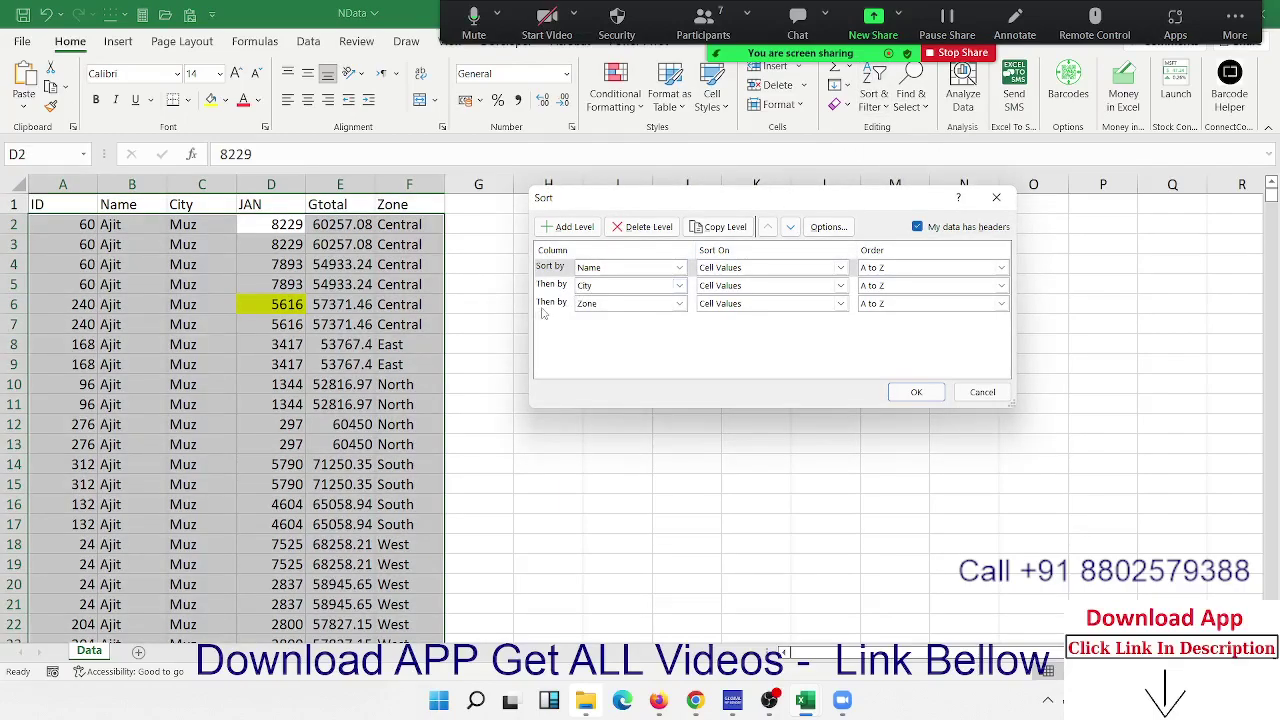
pyautogui.click(545, 306)
pyautogui.click(637, 228)
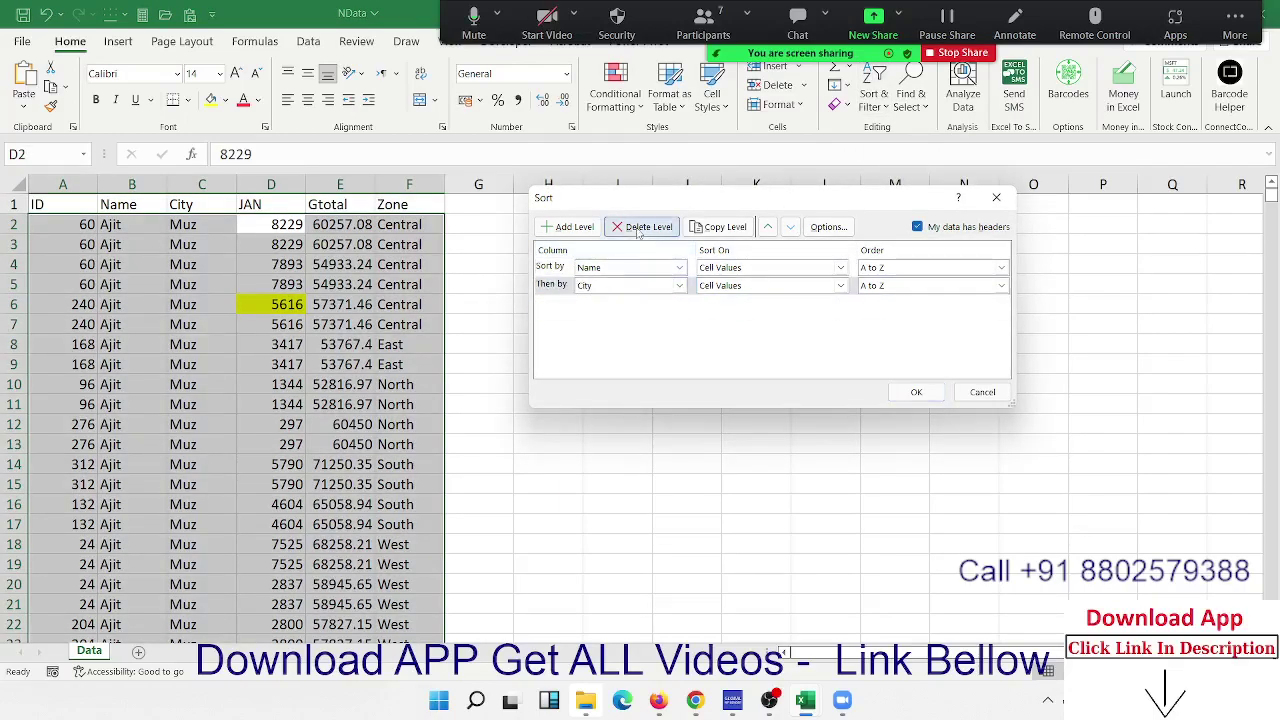
pyautogui.click(637, 228)
# Sort by JAN on Cell Color with yellow On Top, then select the five yellow cells
pyautogui.click(613, 268)
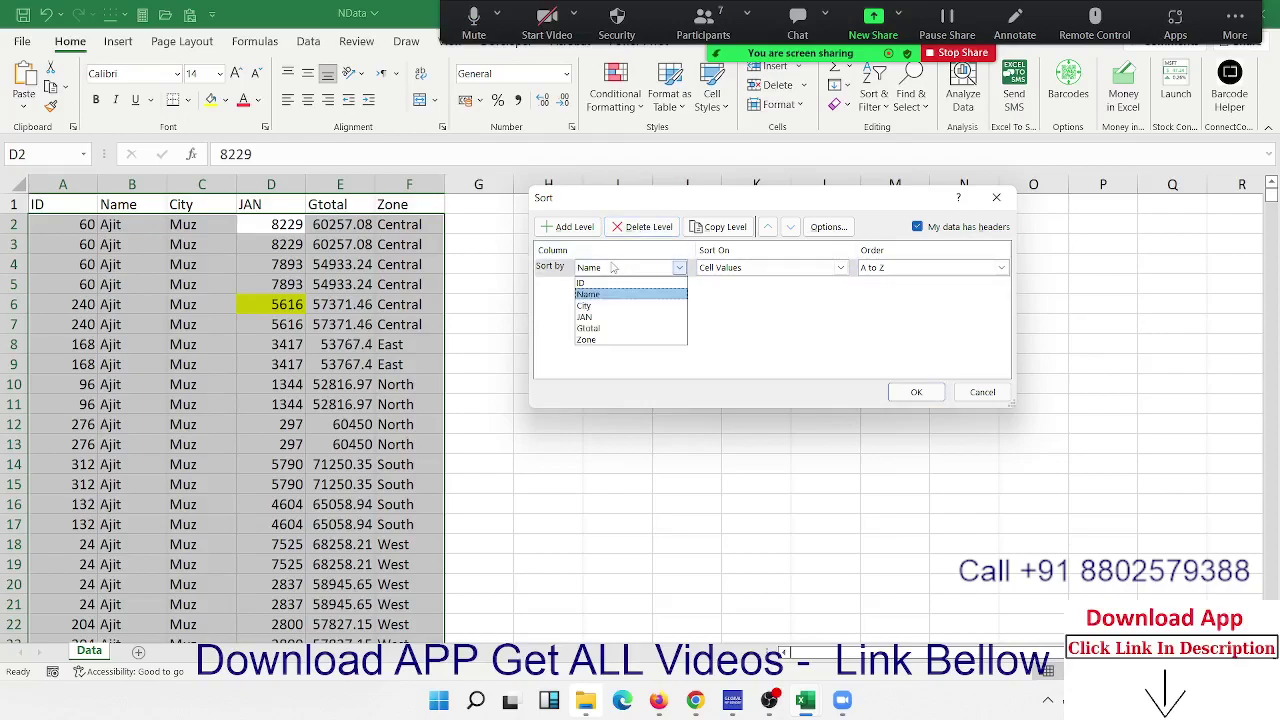
pyautogui.click(612, 317)
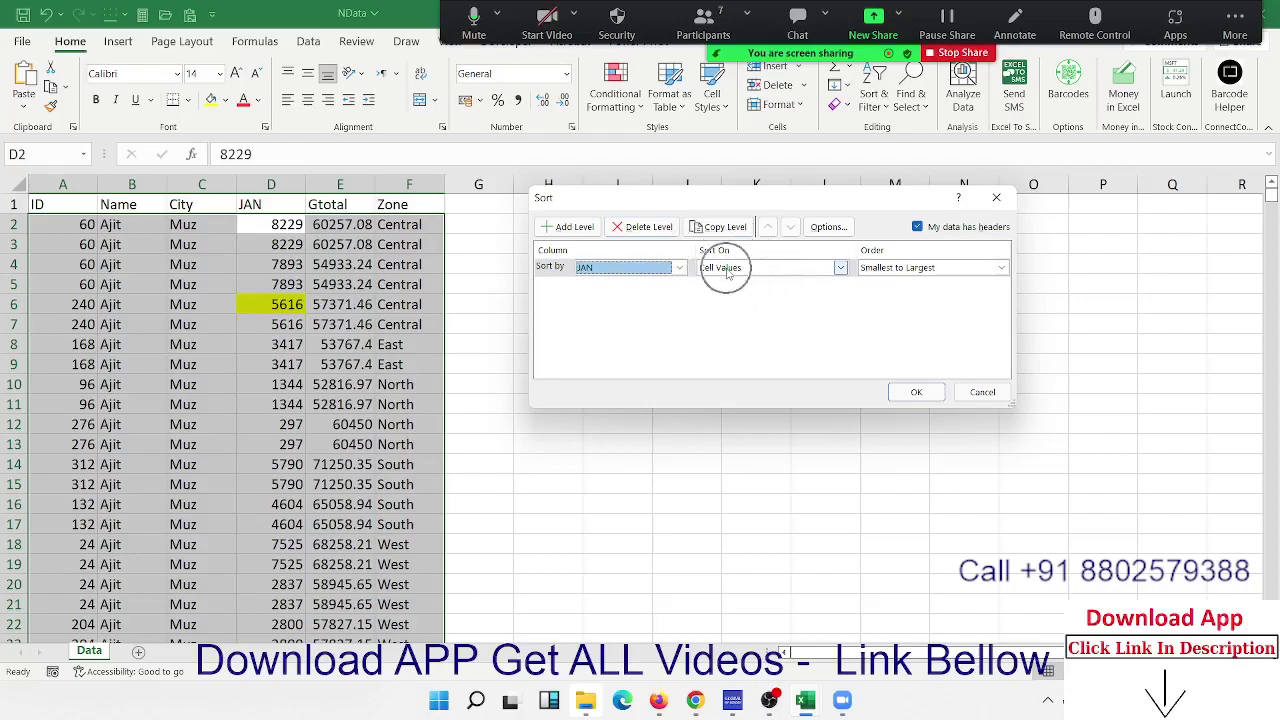
pyautogui.click(728, 268)
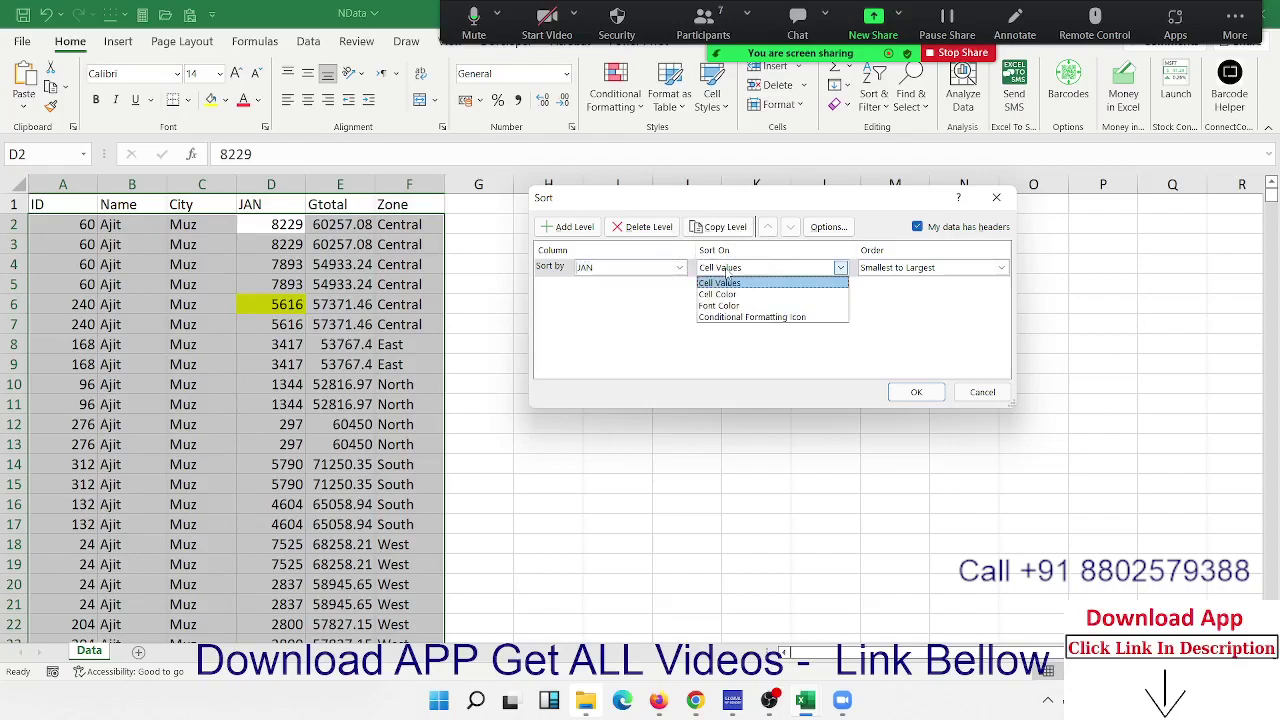
pyautogui.click(716, 293)
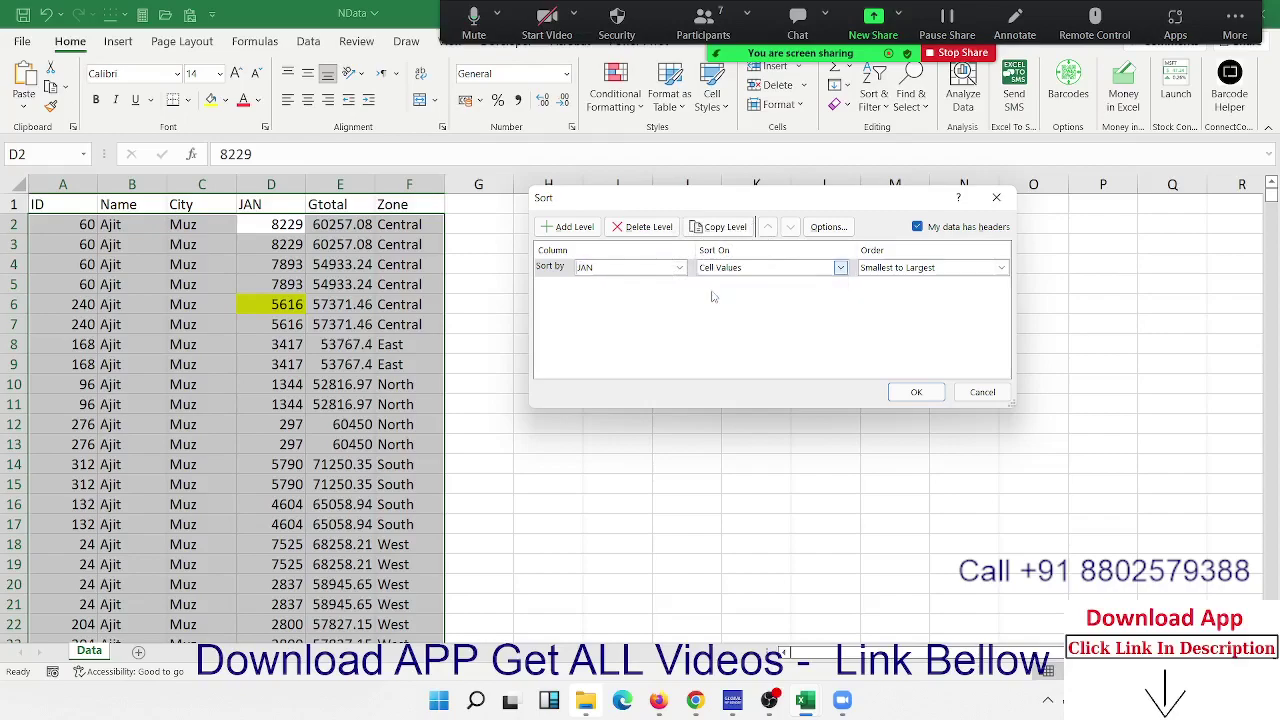
pyautogui.click(926, 272)
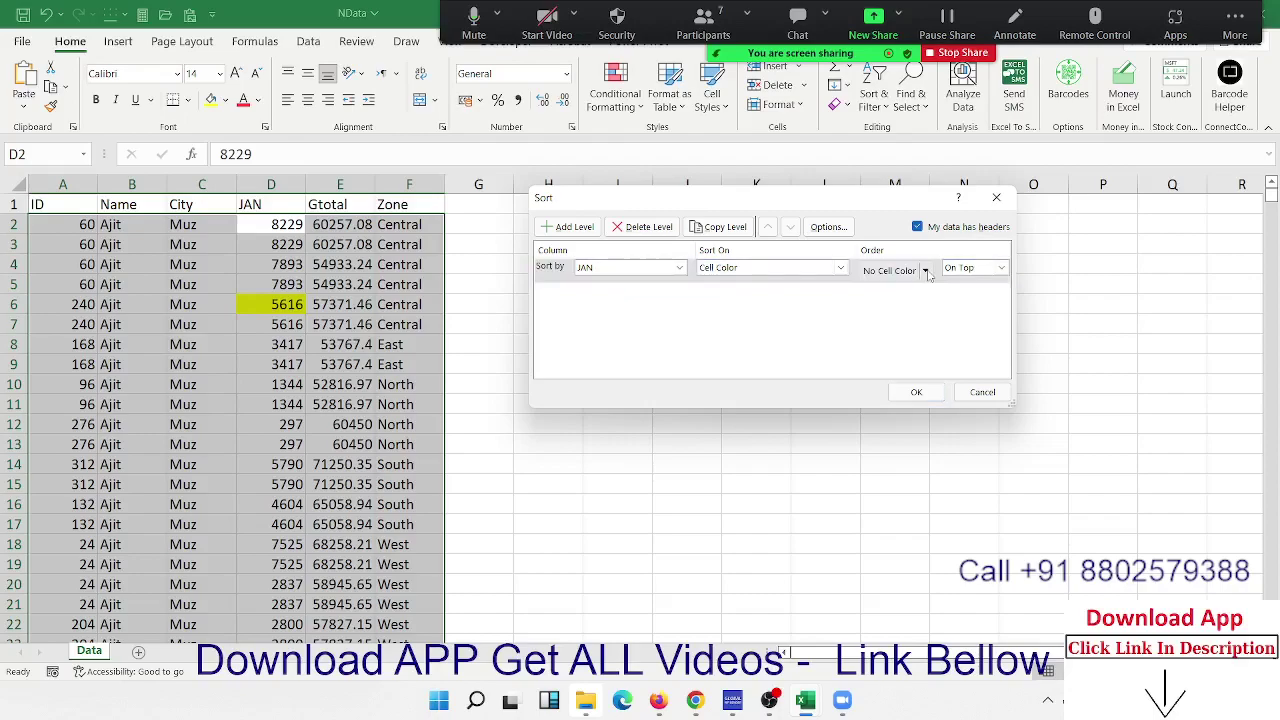
pyautogui.click(868, 318)
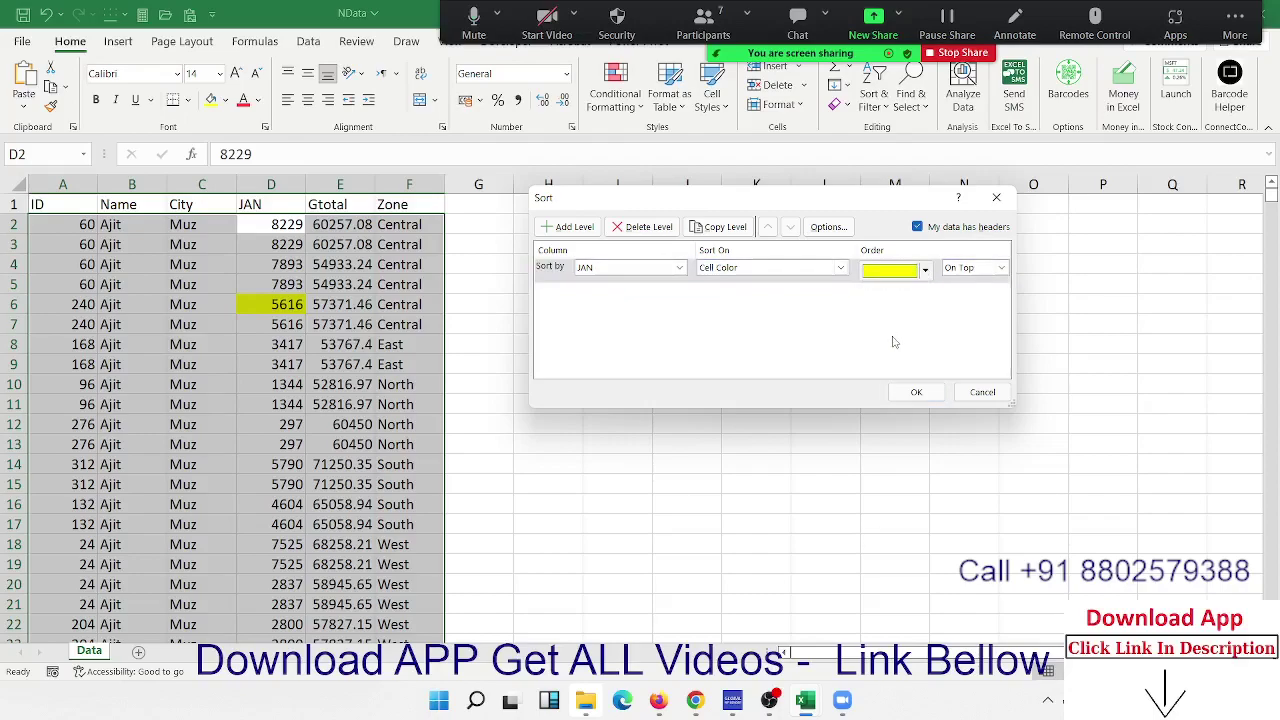
pyautogui.click(975, 268)
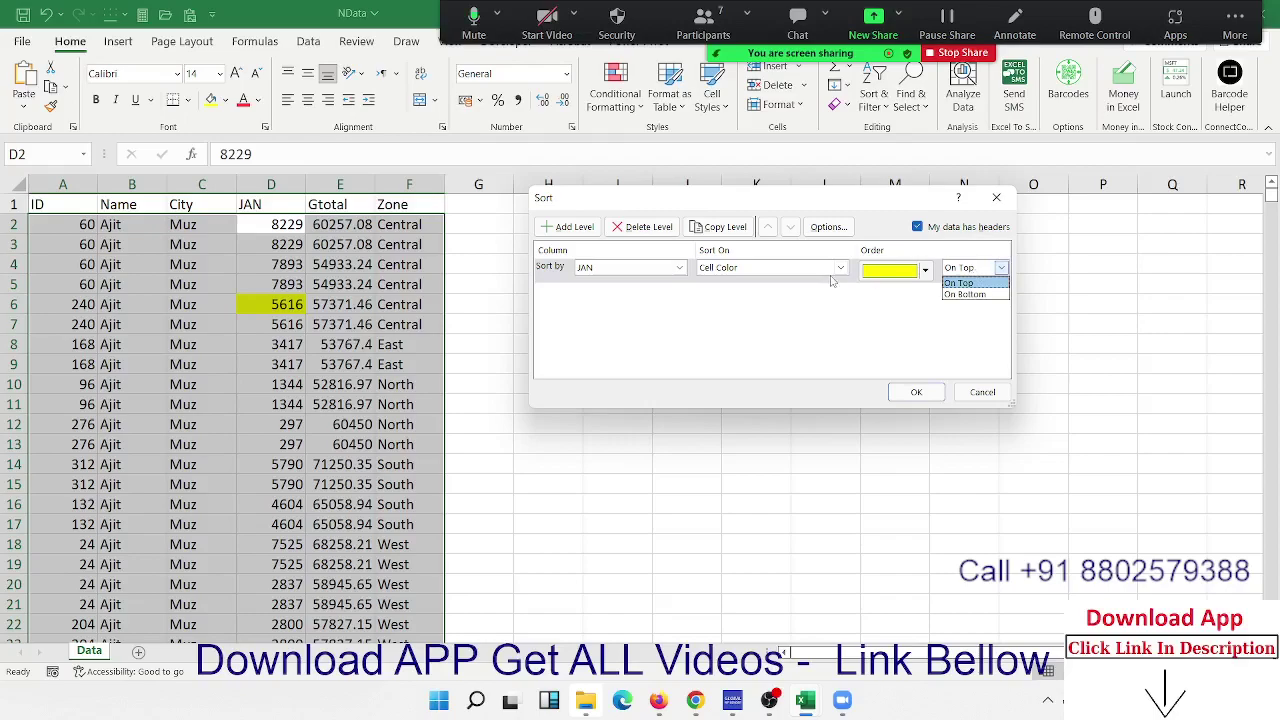
pyautogui.click(853, 313)
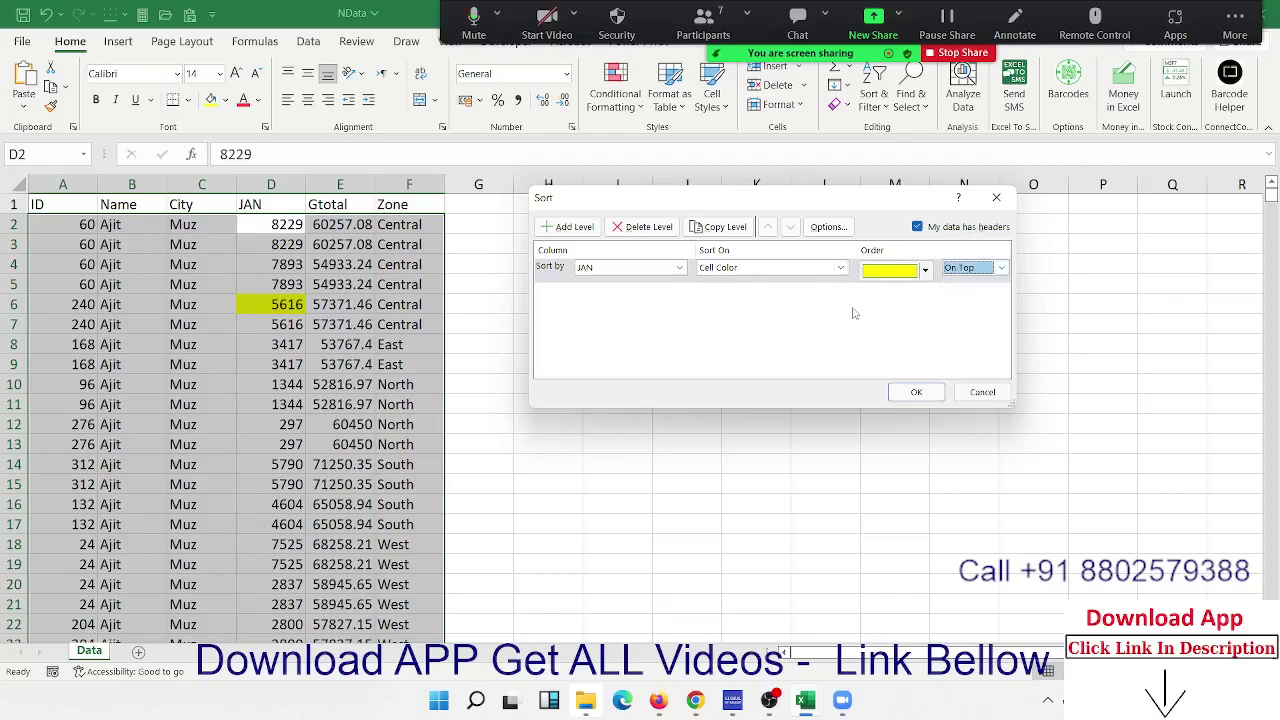
pyautogui.click(910, 391)
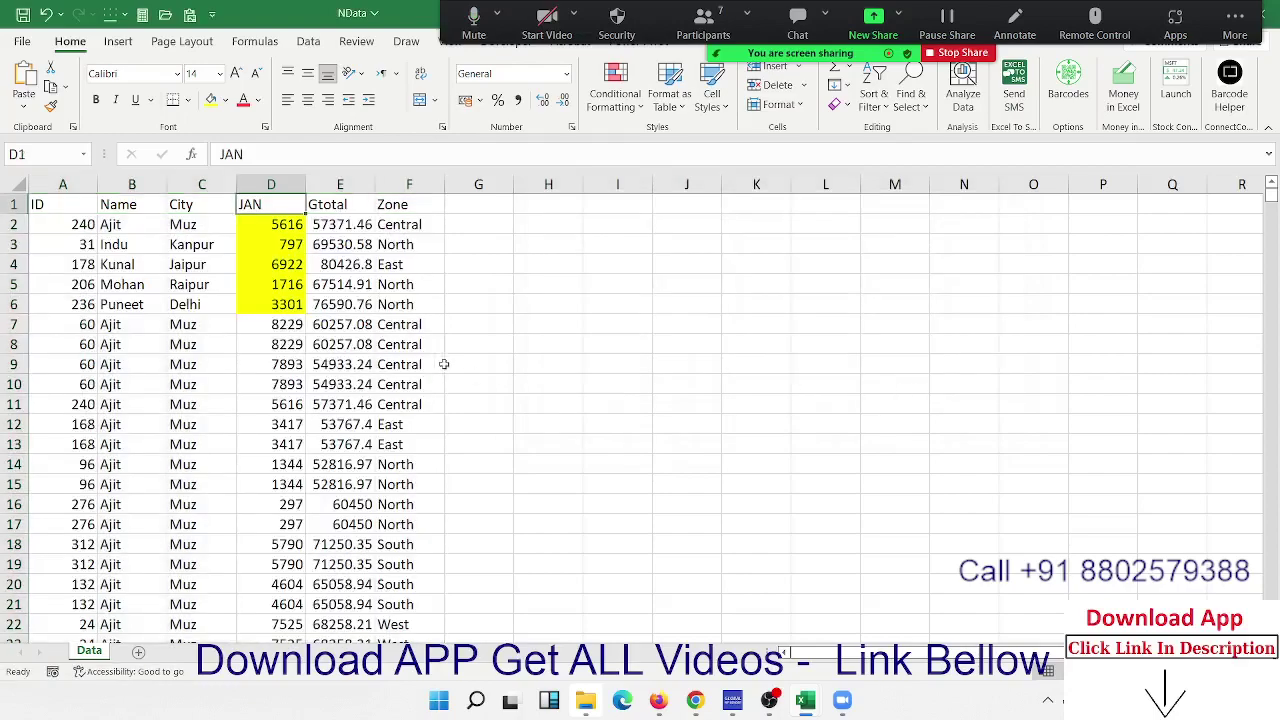
pyautogui.moveTo(286, 225); pyautogui.dragTo(286, 302)
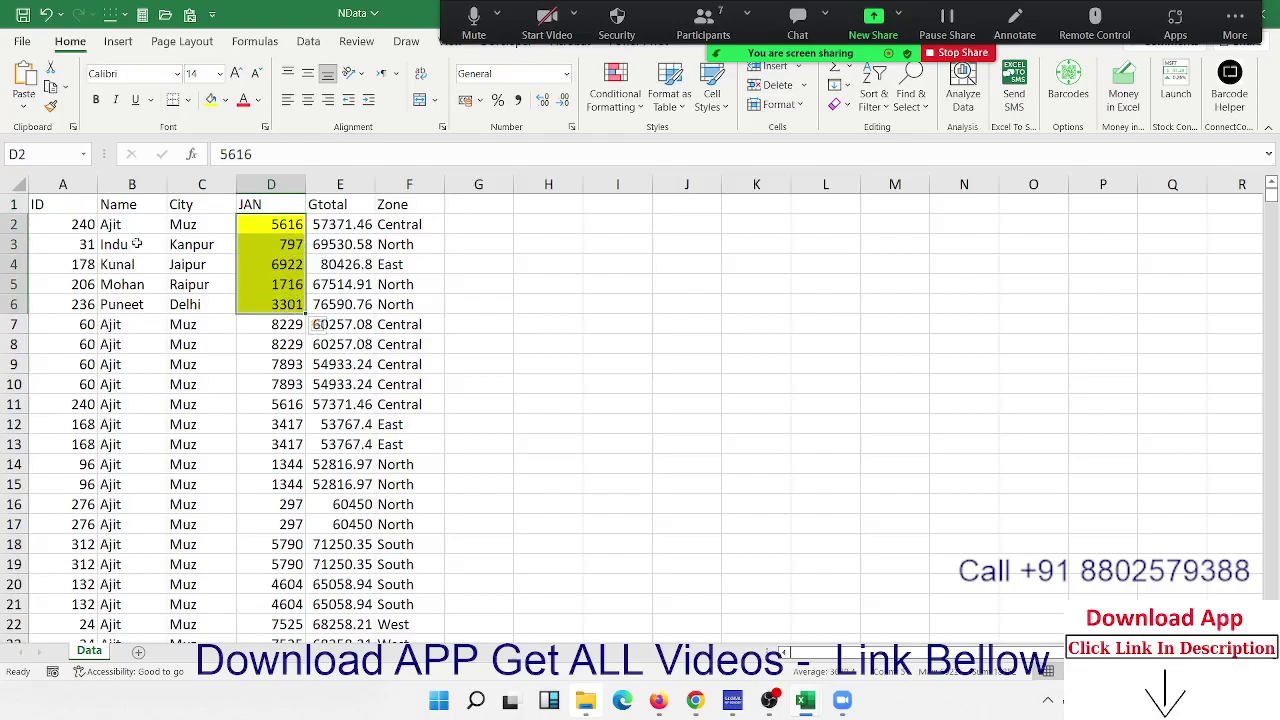
# Clear the yellow fill from the whole JAN column D
pyautogui.click(138, 225)
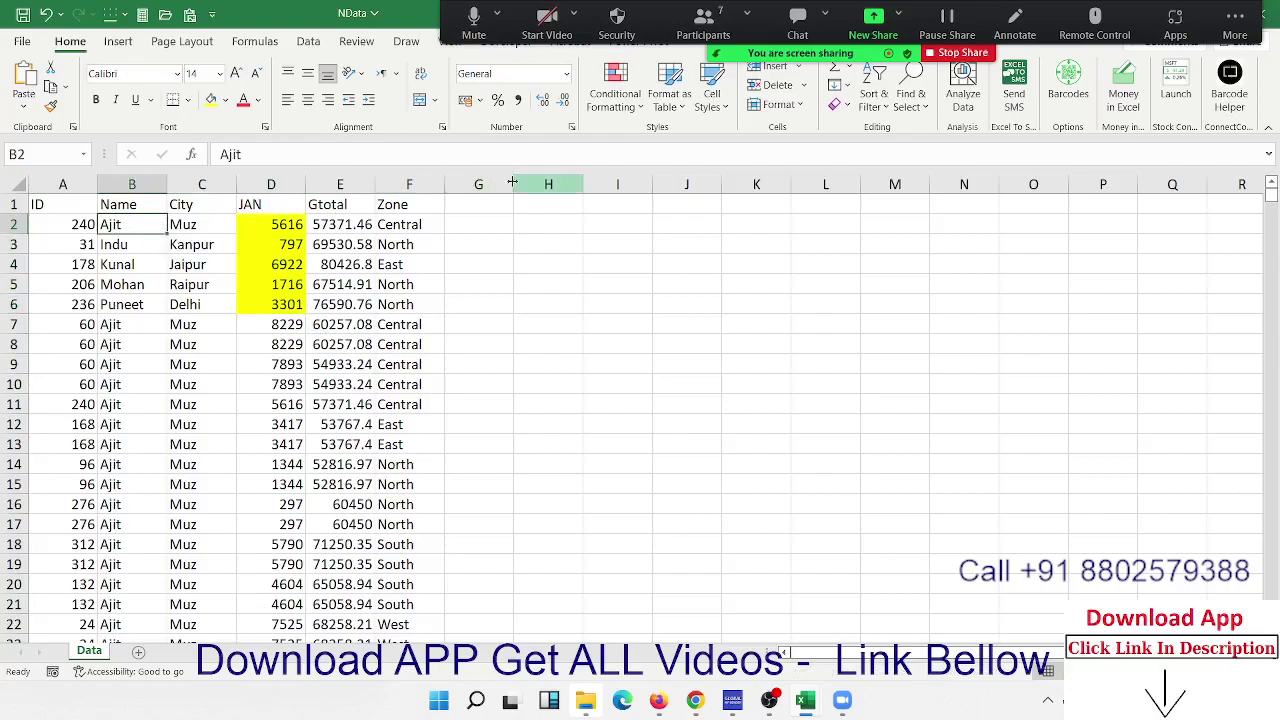
pyautogui.click(258, 189)
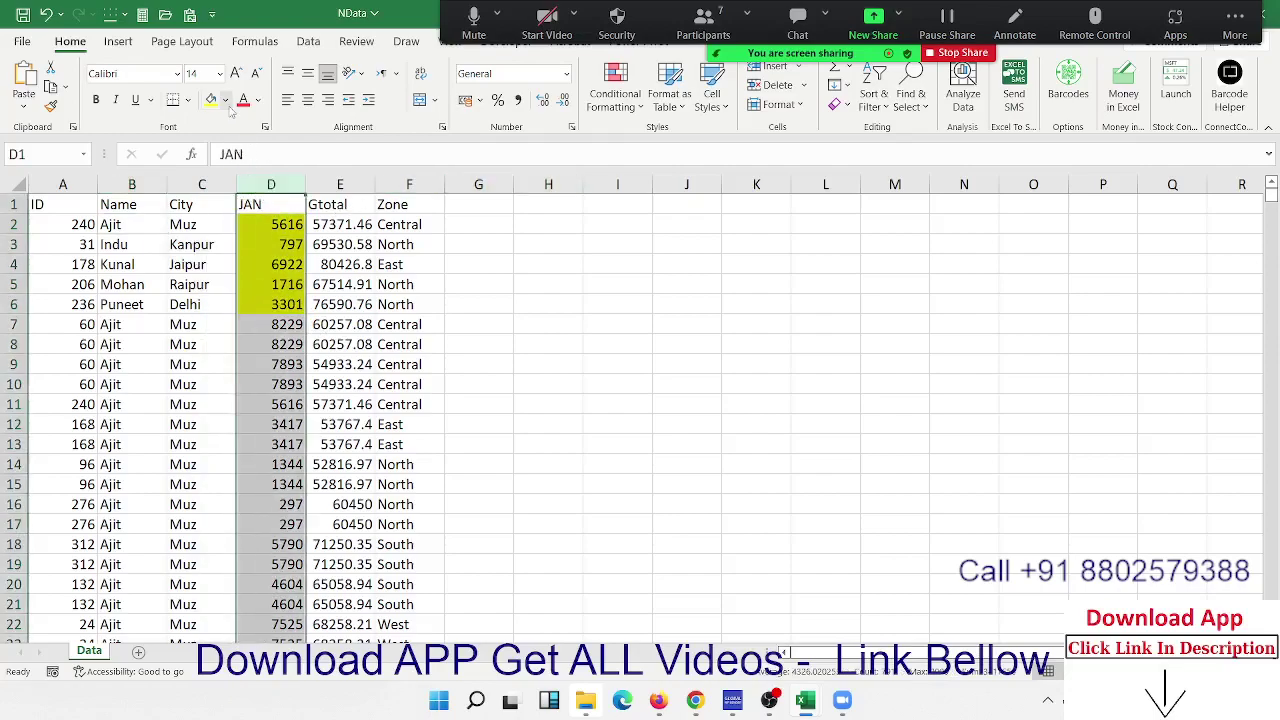
pyautogui.click(227, 100)
pyautogui.click(242, 285)
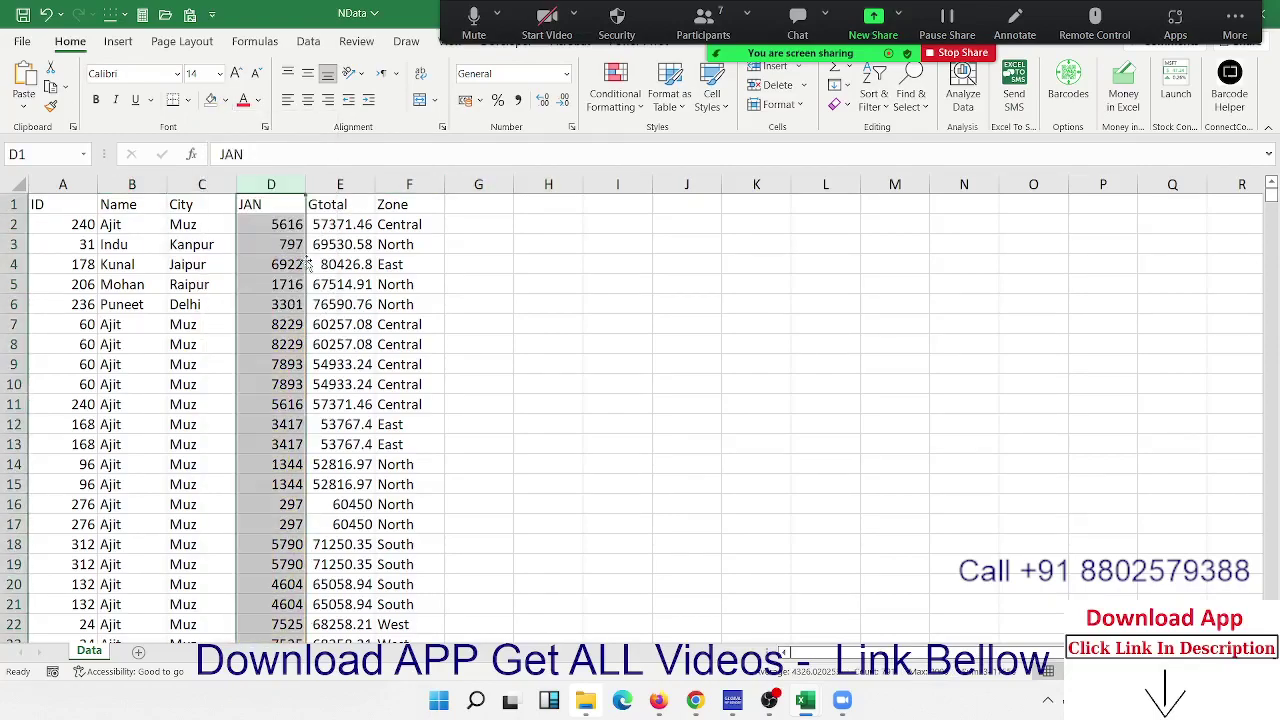
# Apply the 3 Arrows (Colored) icon set to column D
pyautogui.click(615, 95)
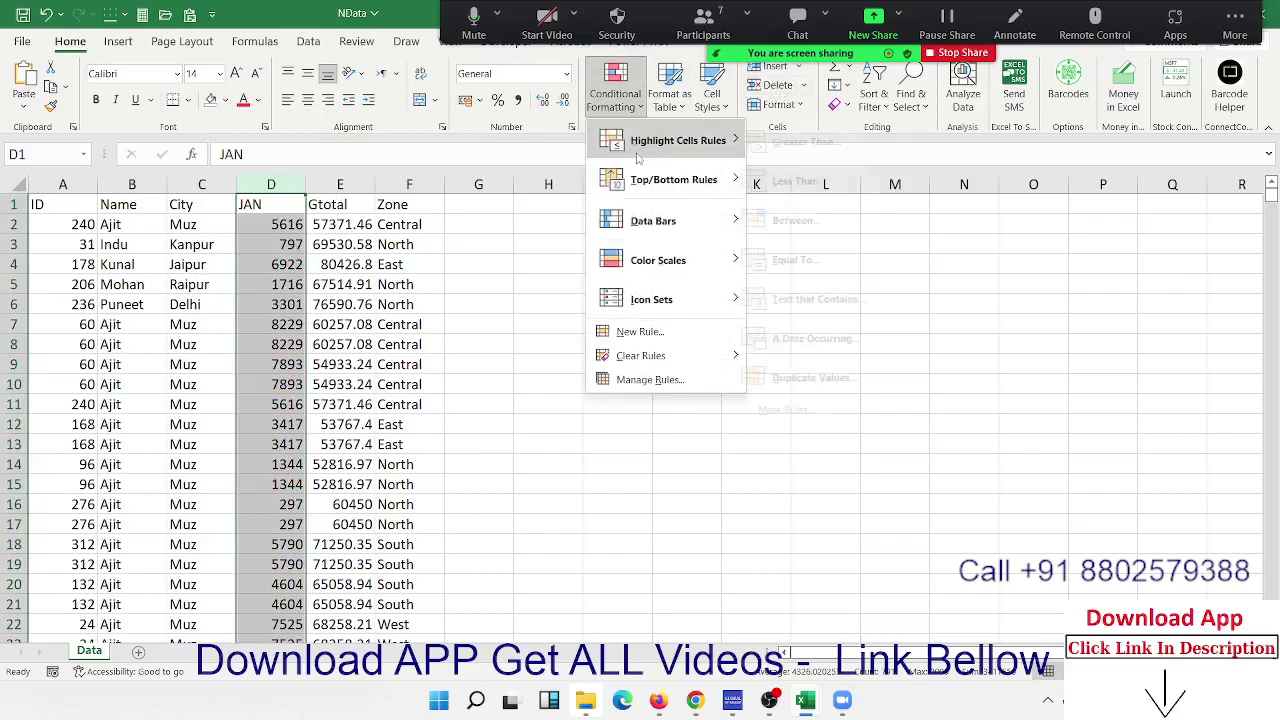
pyautogui.moveTo(644, 300)
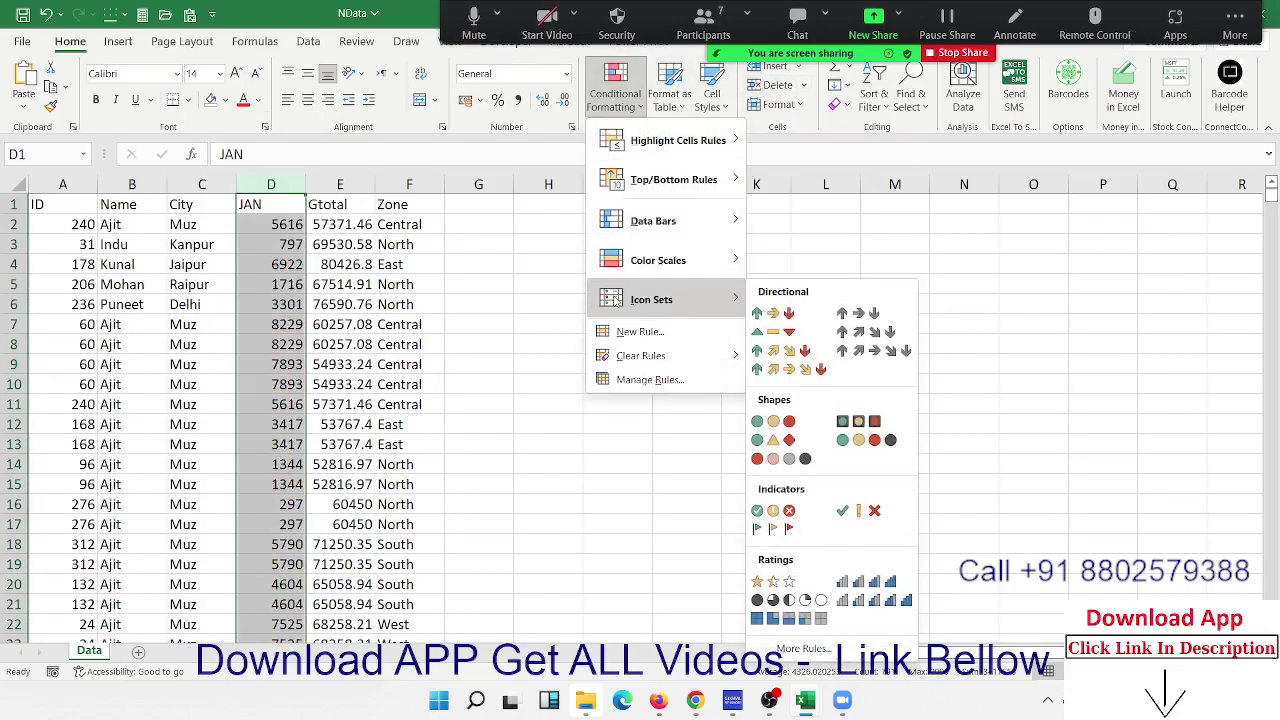
pyautogui.click(788, 312)
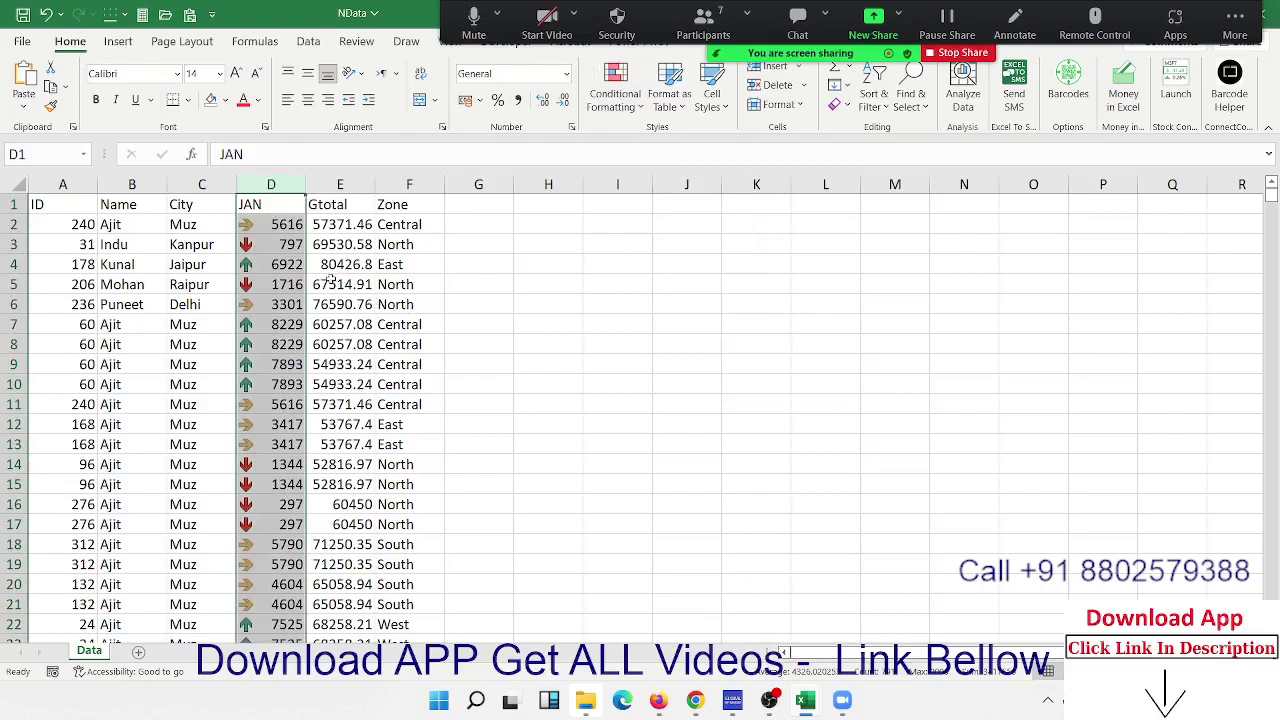
pyautogui.click(300, 268)
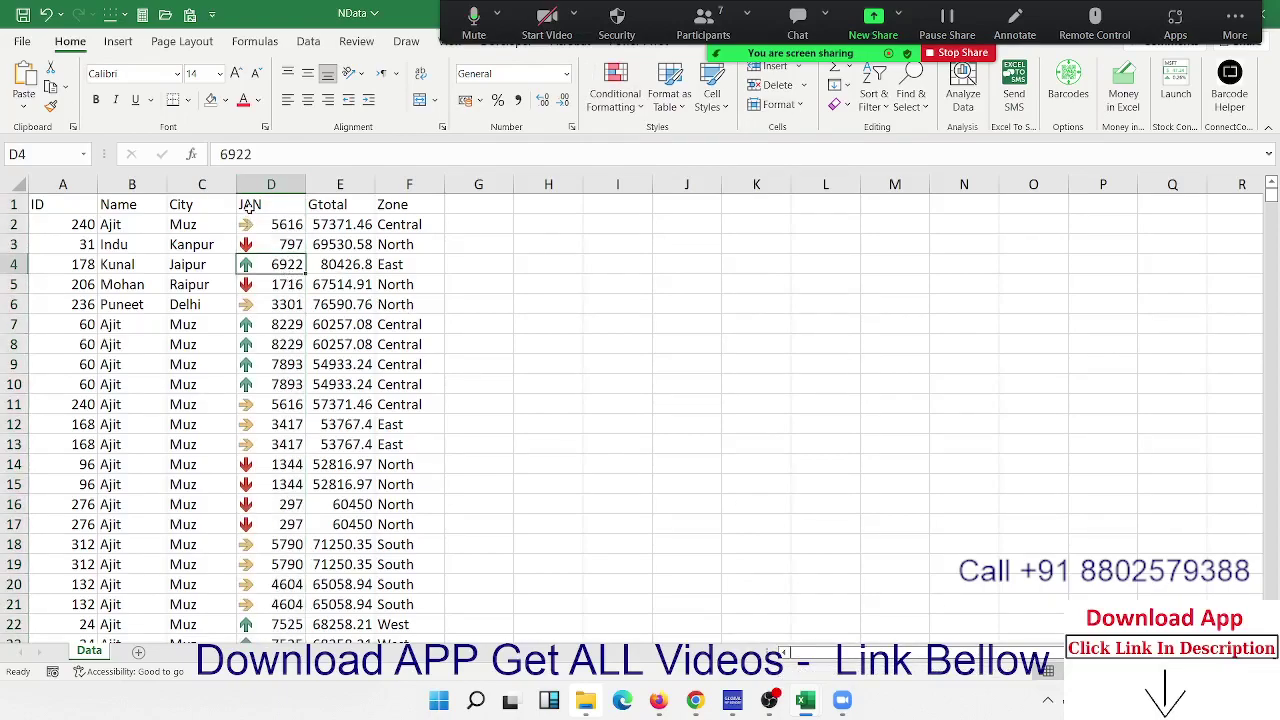
pyautogui.click(250, 209)
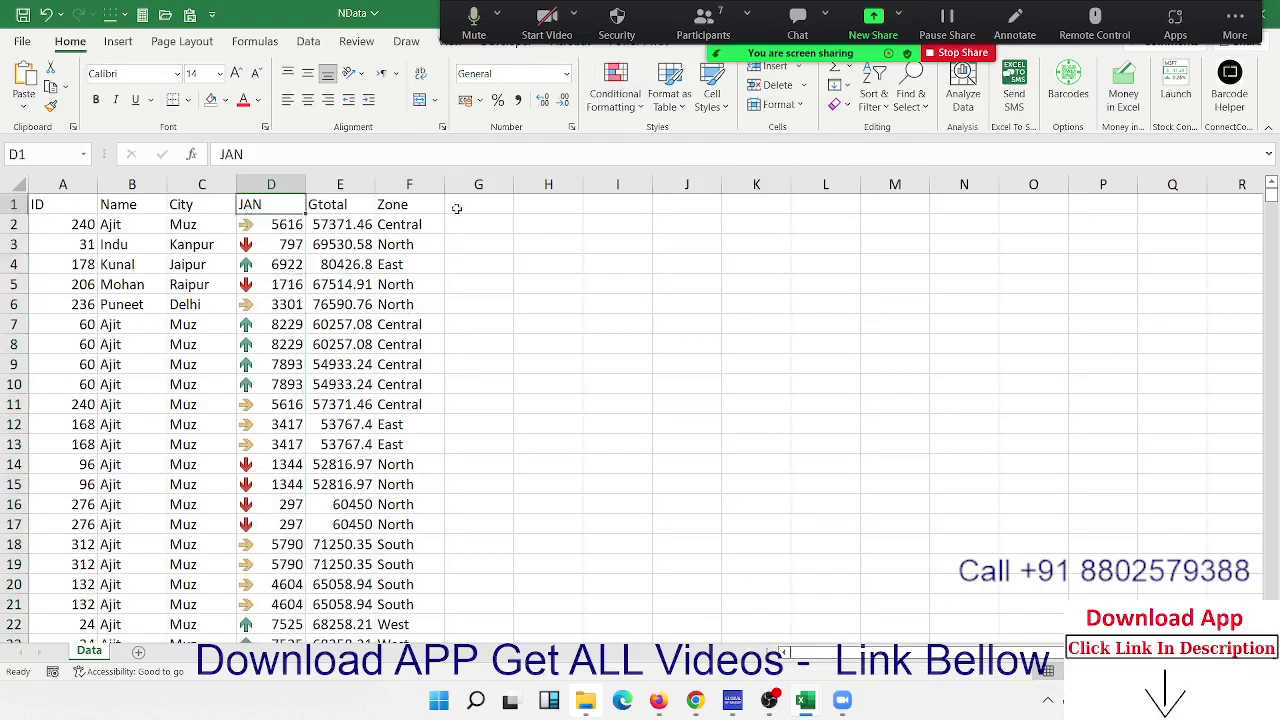
# Custom-sort by JAN on Conditional Formatting Icon with the green up arrow On Top
pyautogui.click(873, 95)
pyautogui.click(905, 179)
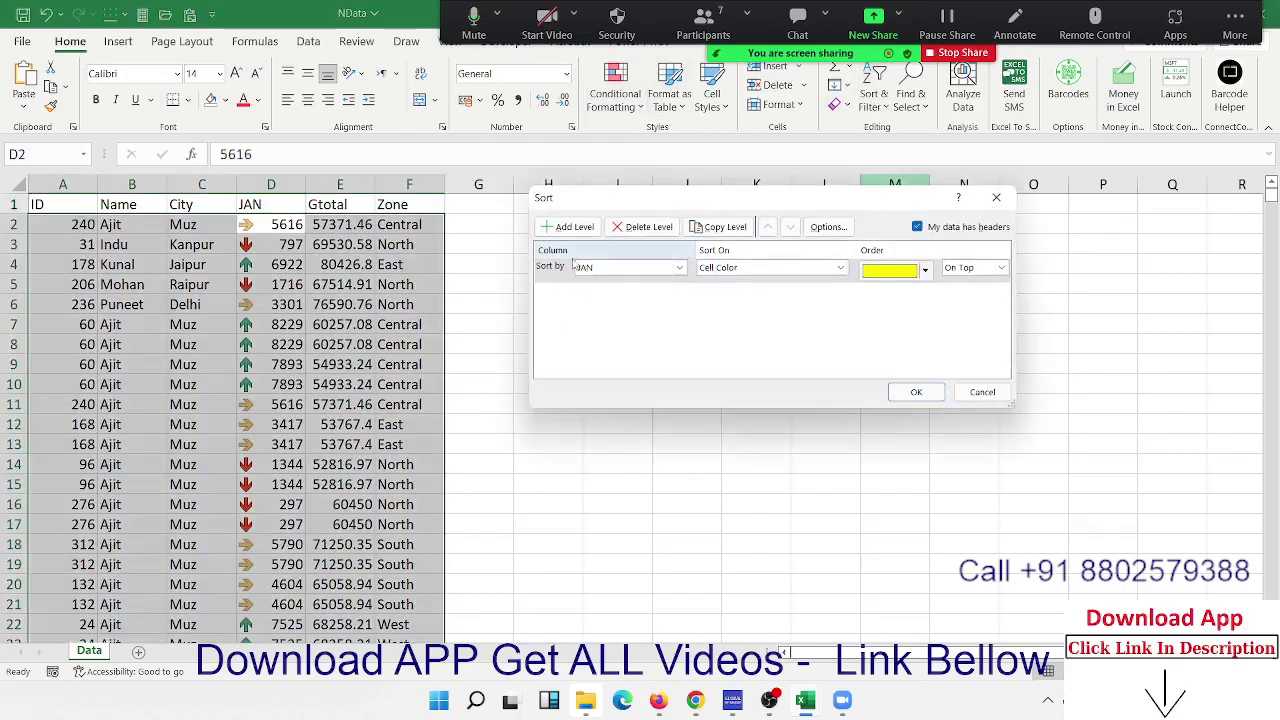
pyautogui.click(583, 268)
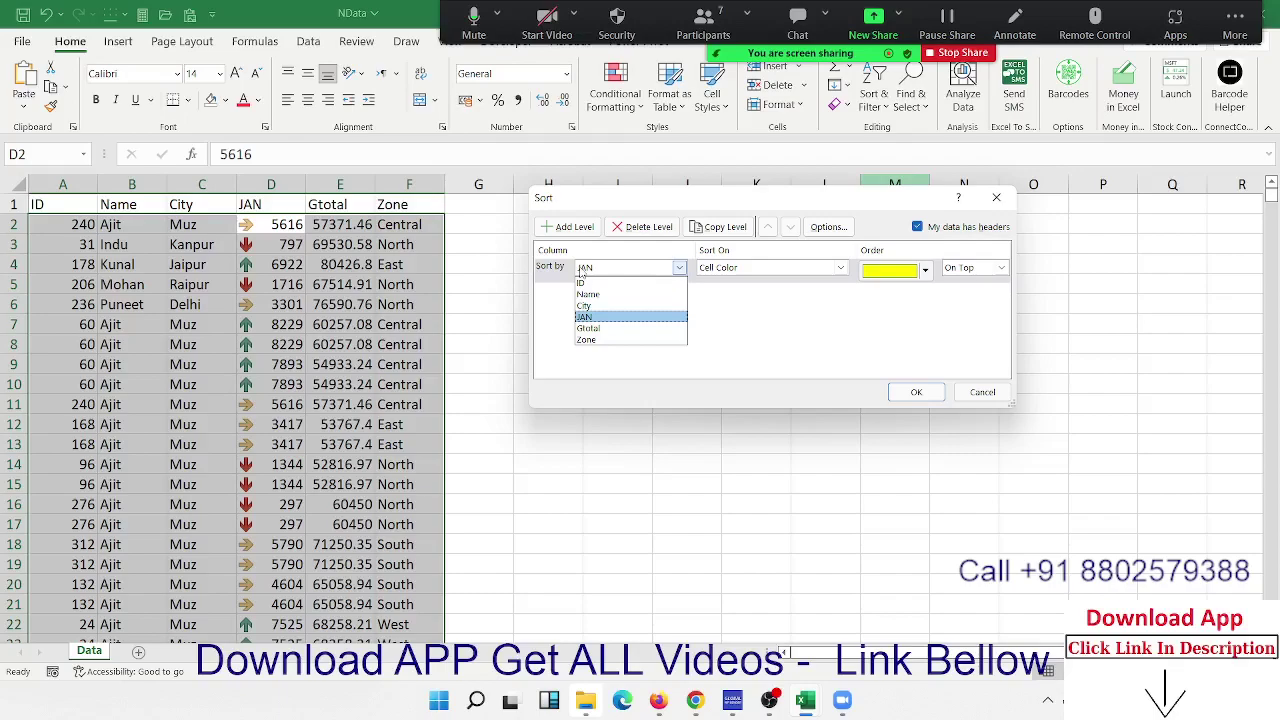
pyautogui.click(589, 317)
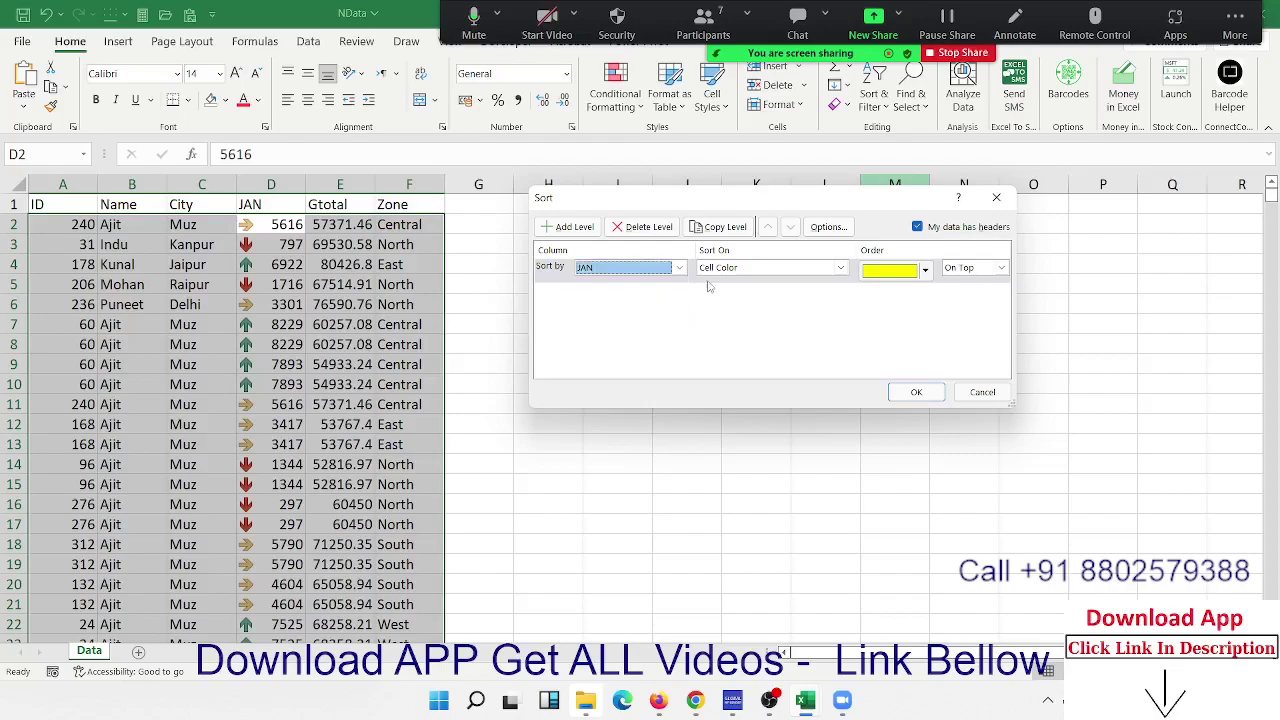
pyautogui.click(718, 270)
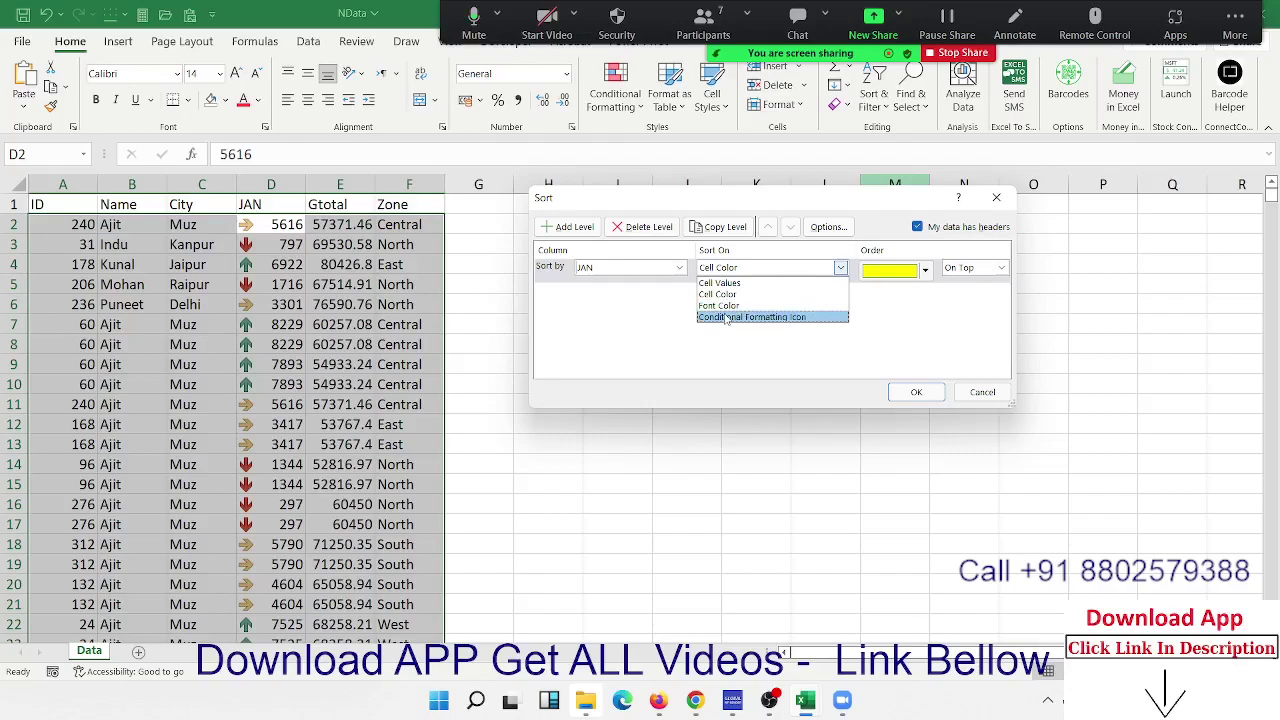
pyautogui.click(726, 317)
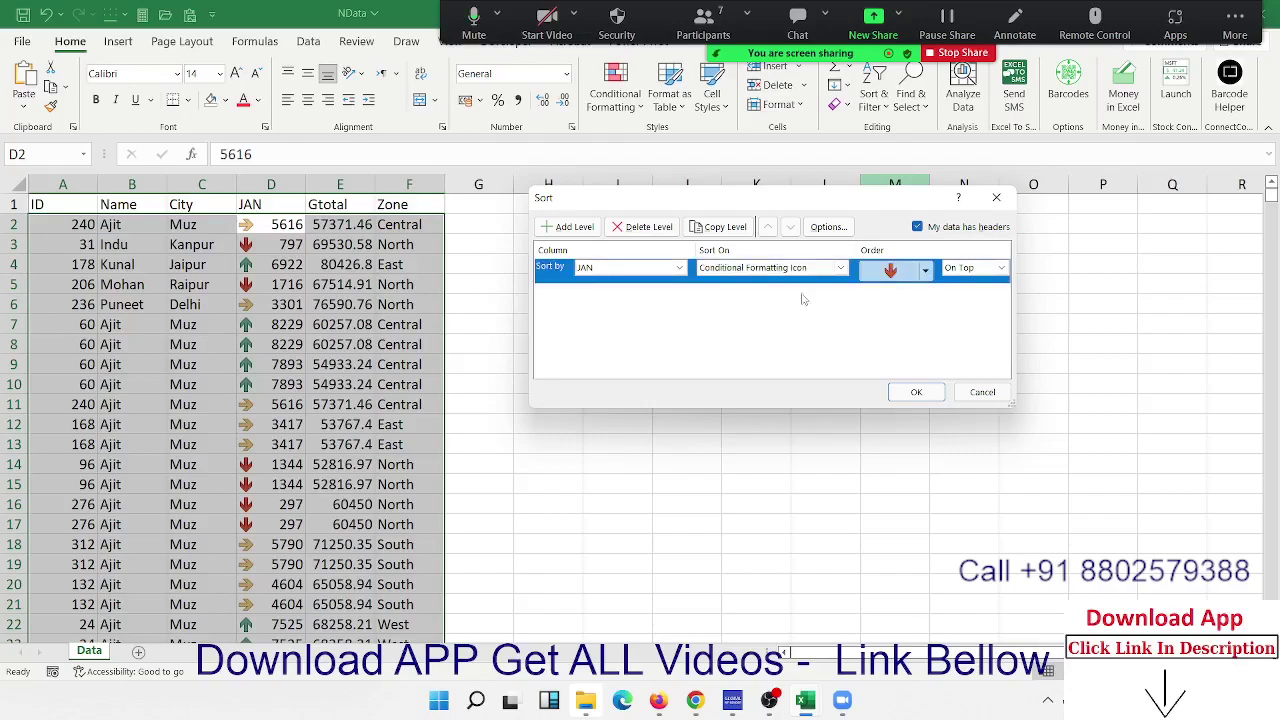
pyautogui.click(923, 271)
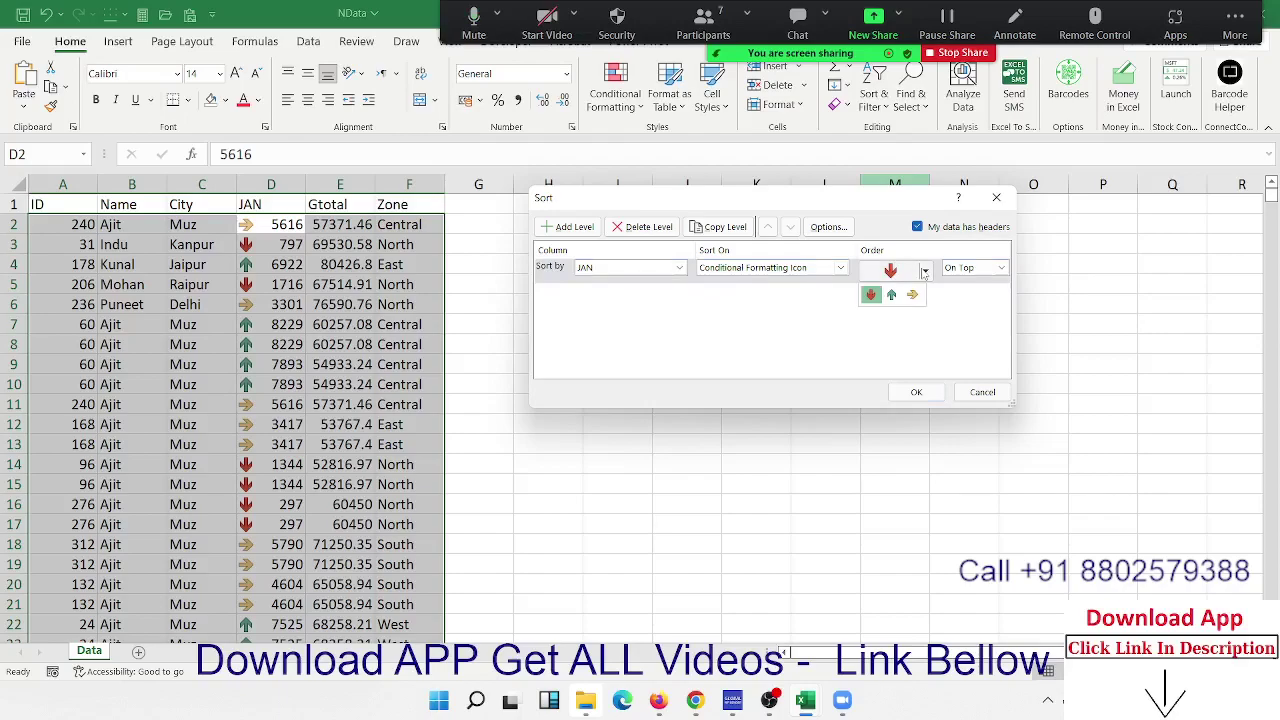
pyautogui.click(889, 295)
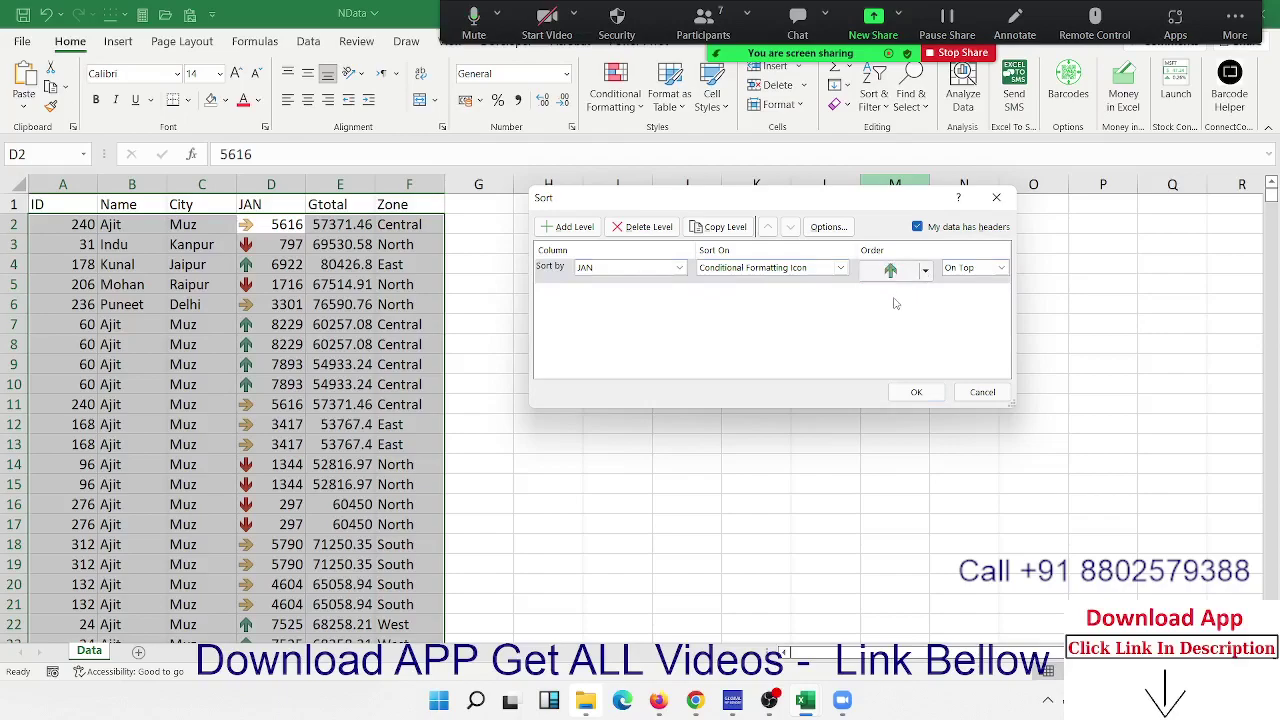
pyautogui.click(915, 392)
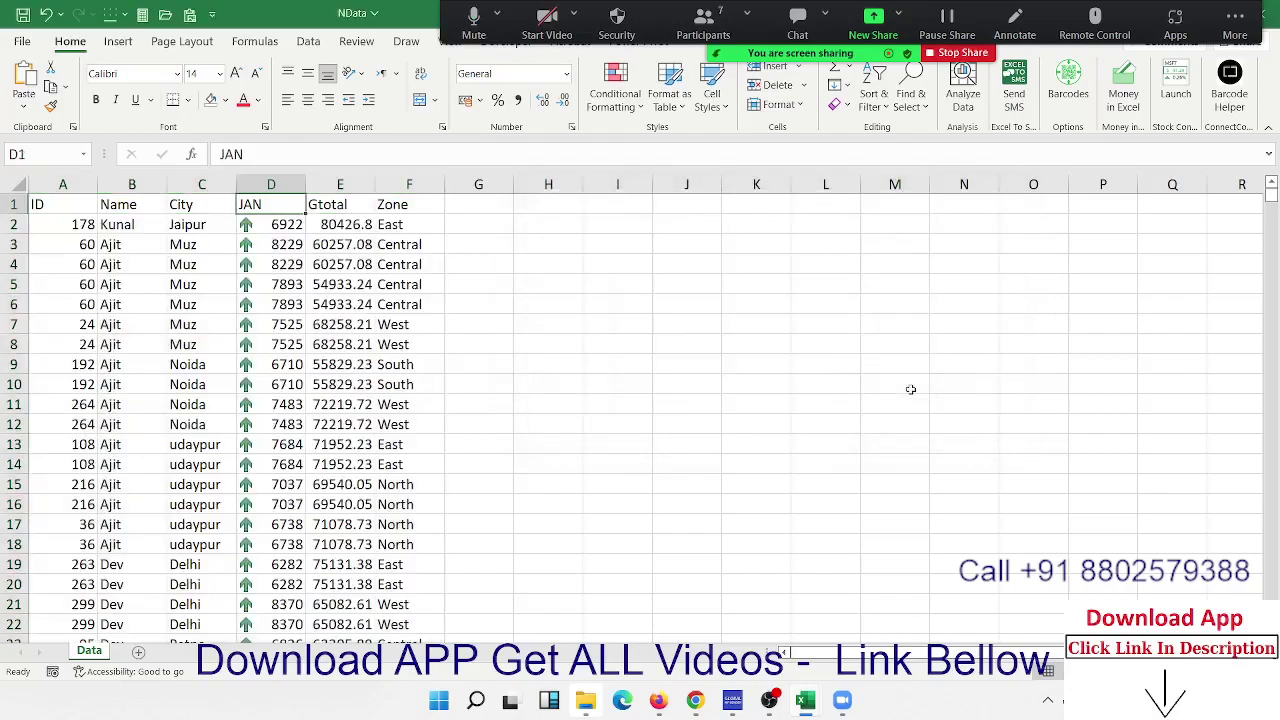
# Check the sorted JAN values, then reopen Custom Sort and cancel without changes
pyautogui.moveTo(286, 226)
pyautogui.mouseDown()
pyautogui.moveTo(295, 677)
pyautogui.moveTo(268, 566)
pyautogui.mouseUp()
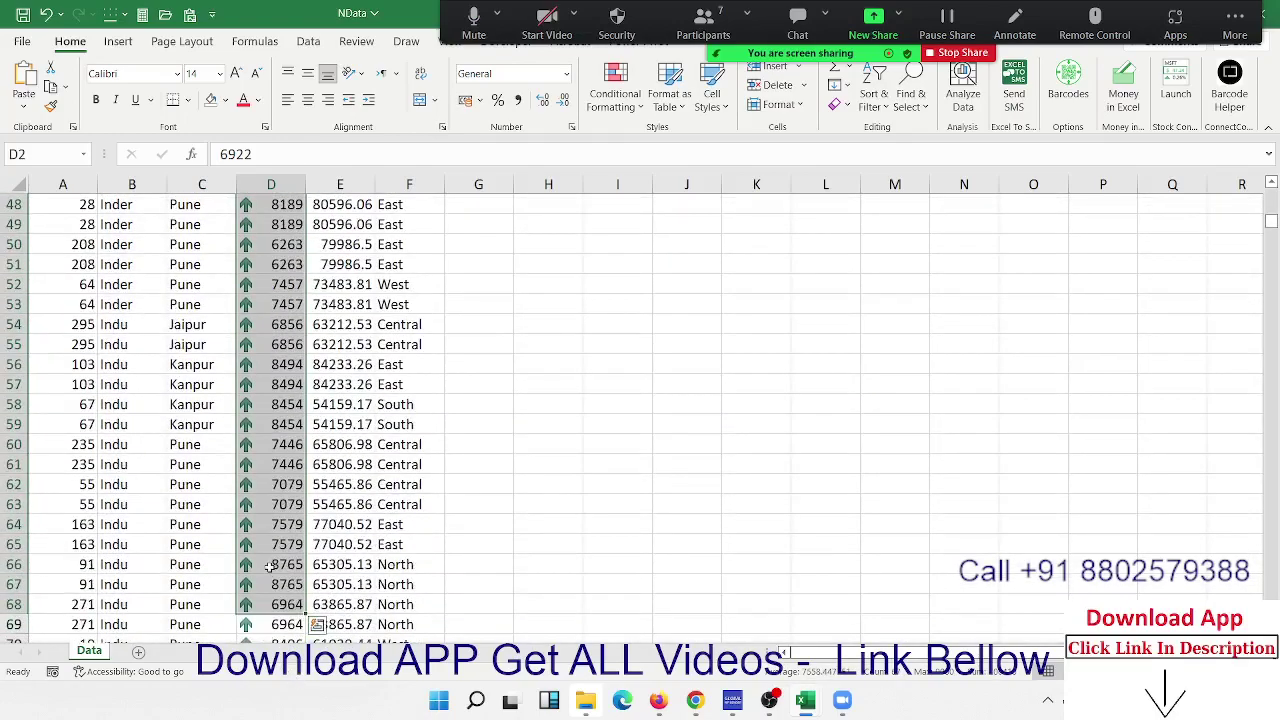
pyautogui.hotkey('ctrl', 'Up')
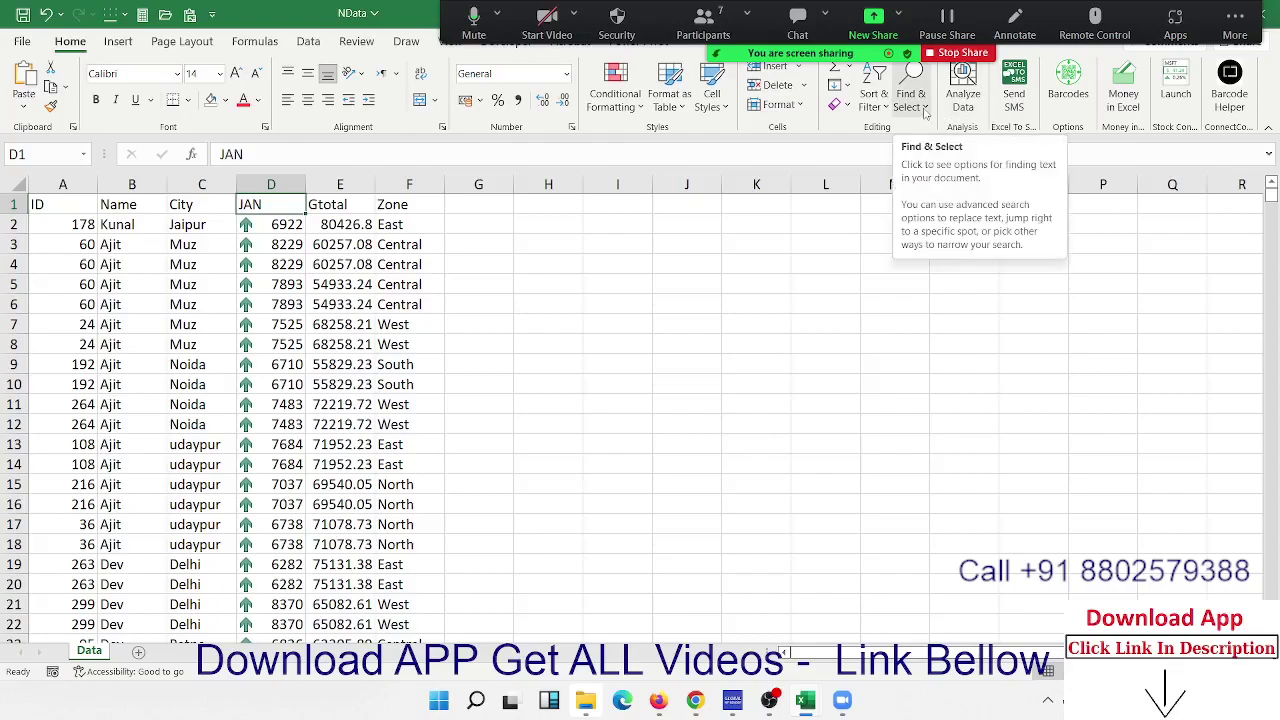
pyautogui.click(873, 100)
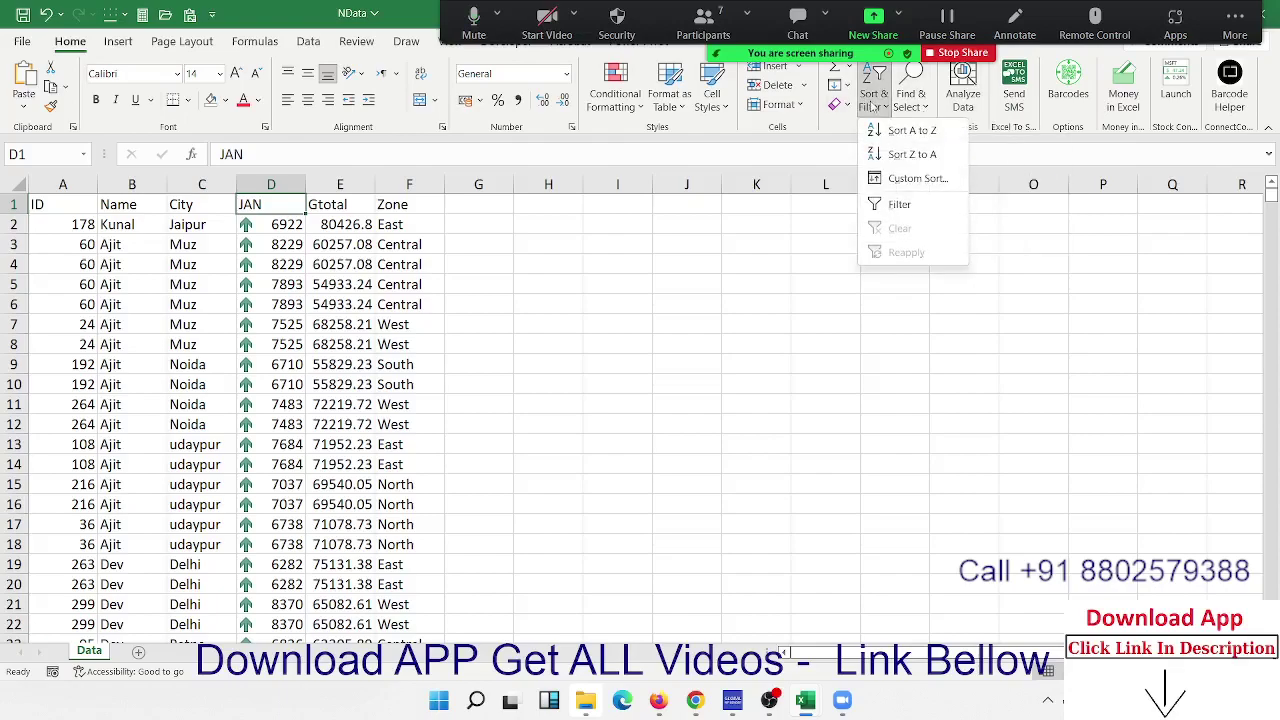
pyautogui.click(915, 178)
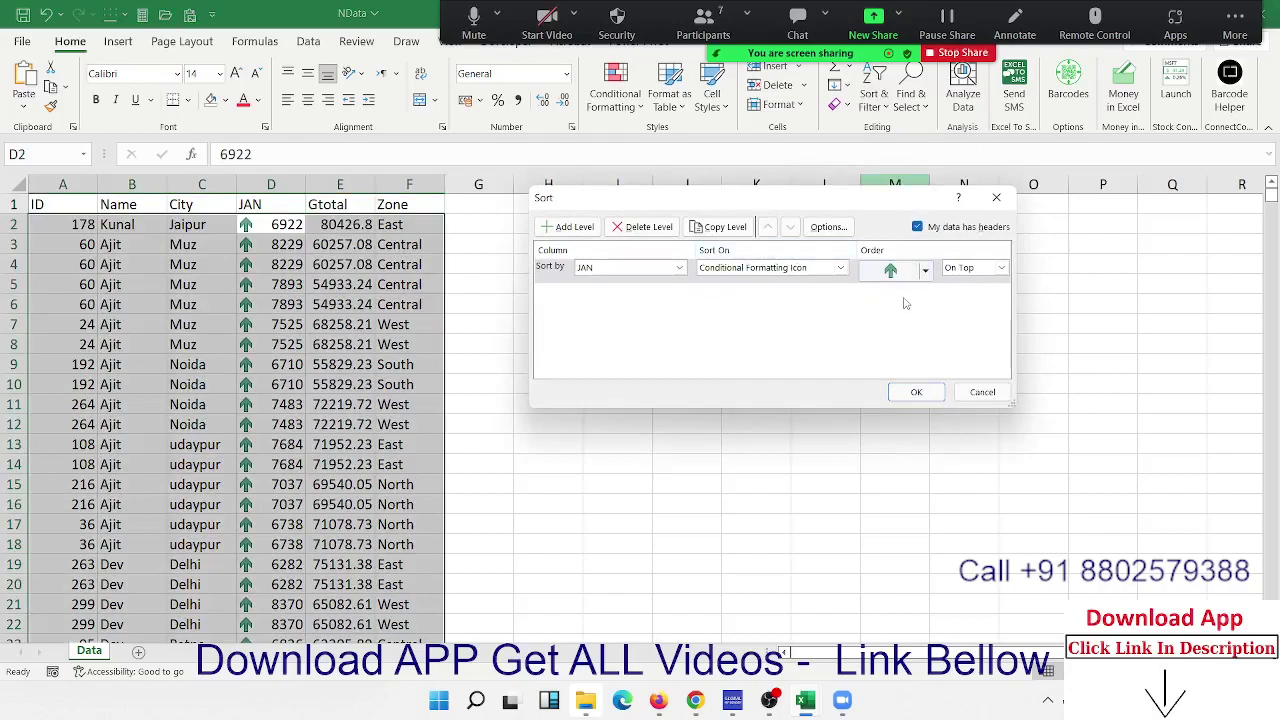
pyautogui.click(984, 390)
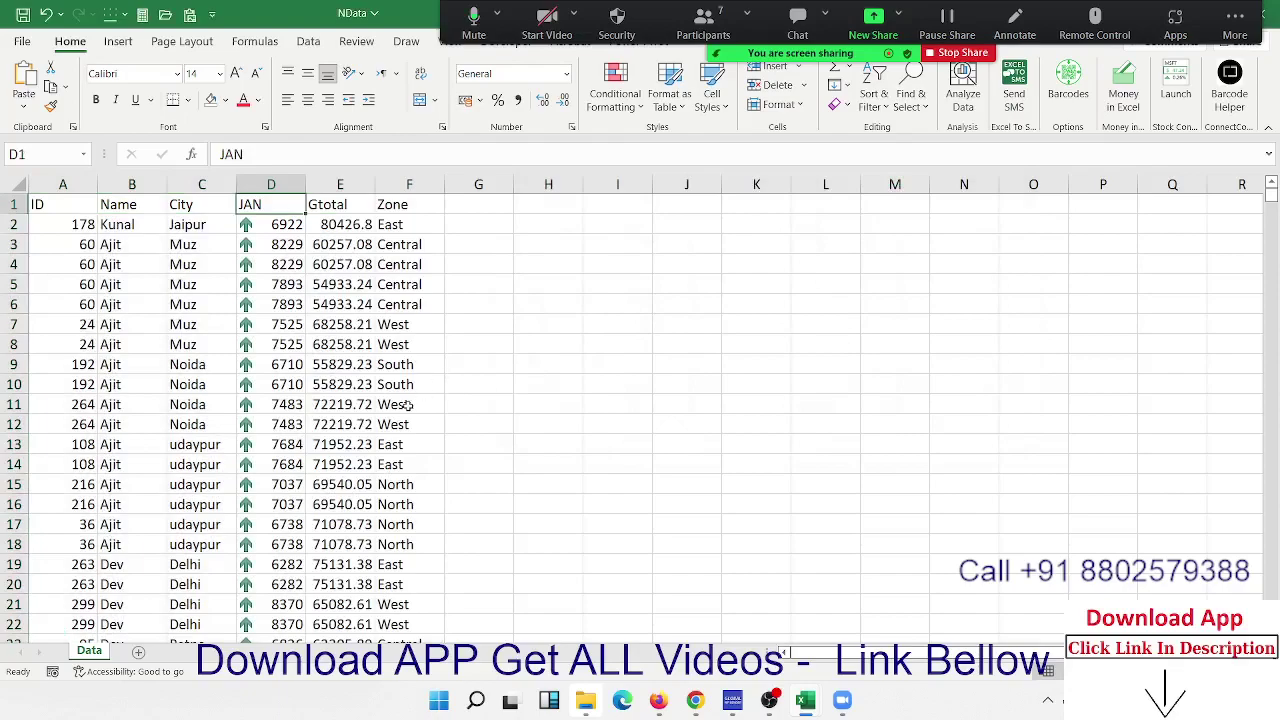
# Change C7 to MUZ and paste MUZ over Pune in C48 and Noida in C149
pyautogui.click(220, 336)
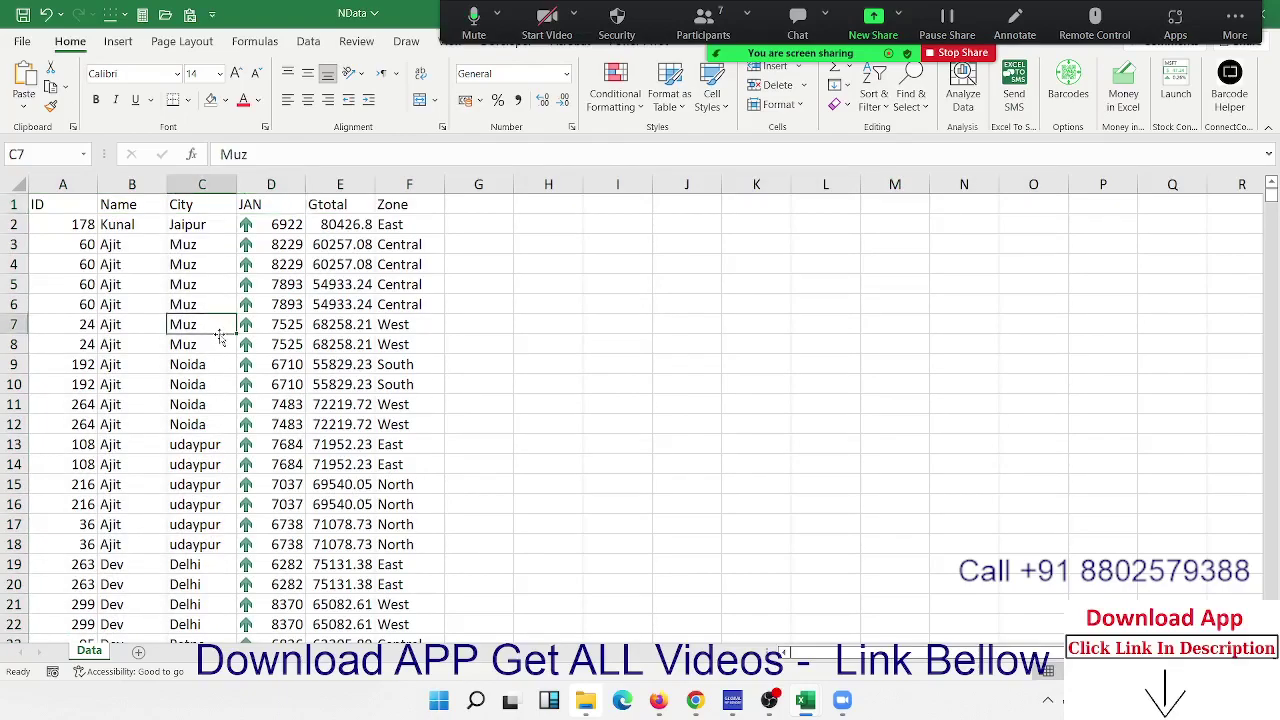
pyautogui.write('MU')
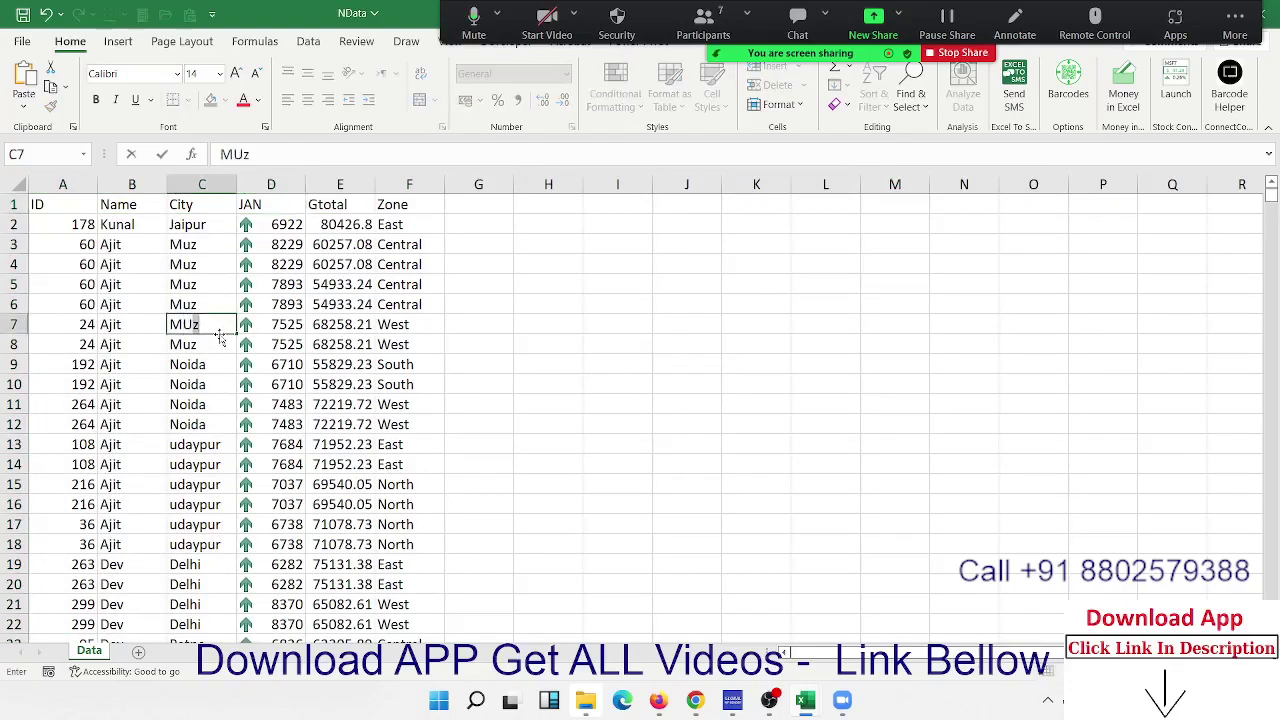
pyautogui.write('Z')
pyautogui.press('Return')
pyautogui.click(220, 327)
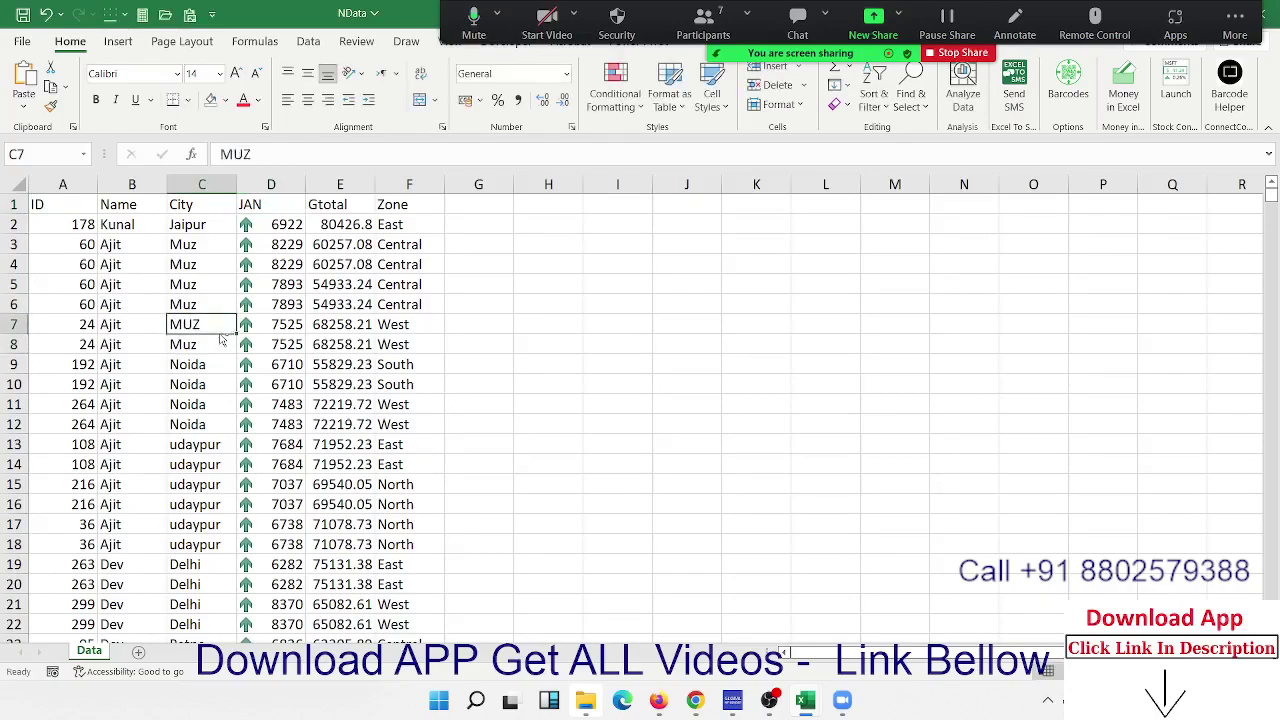
pyautogui.hotkey('ctrl', 'c')
pyautogui.scroll(-10, 200, 580)
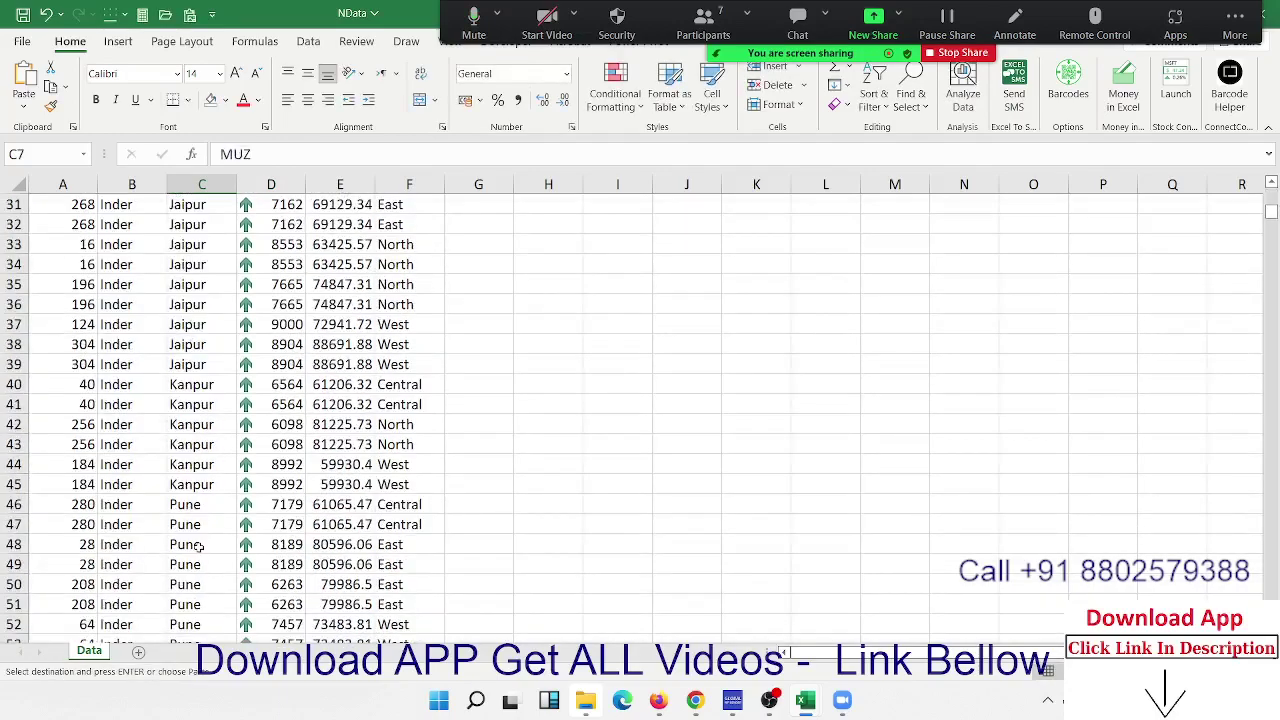
pyautogui.click(201, 546)
pyautogui.hotkey('ctrl', 'v')
pyautogui.scroll(-20, 200, 556)
pyautogui.scroll(-10, 200, 560)
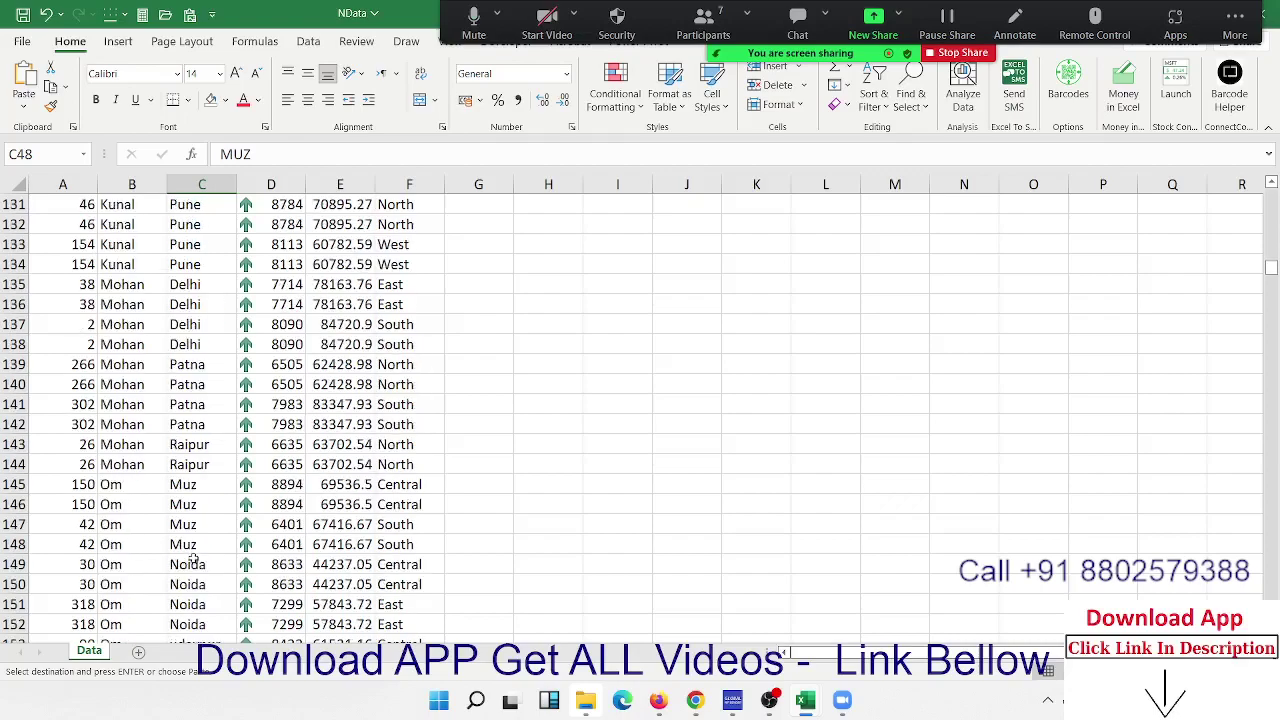
pyautogui.click(200, 565)
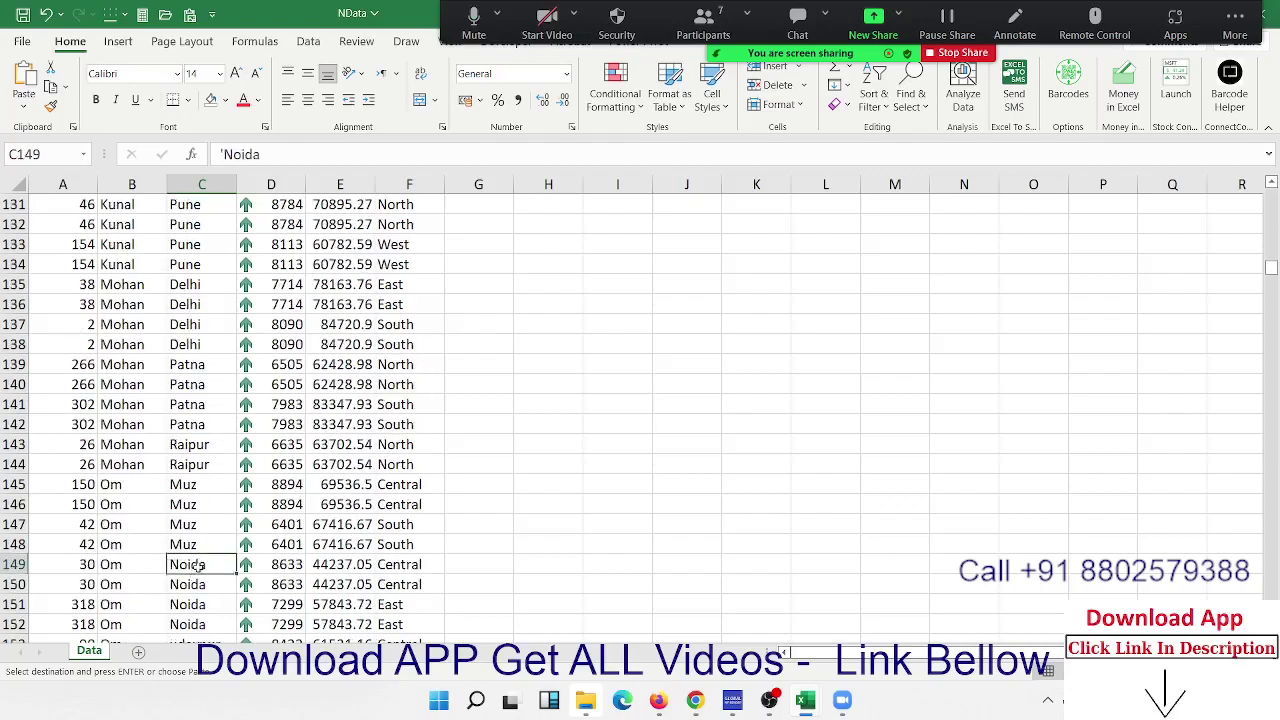
pyautogui.hotkey('ctrl', 'v')
# Sort the table A to Z by City
pyautogui.hotkey('ctrl', 'Up')
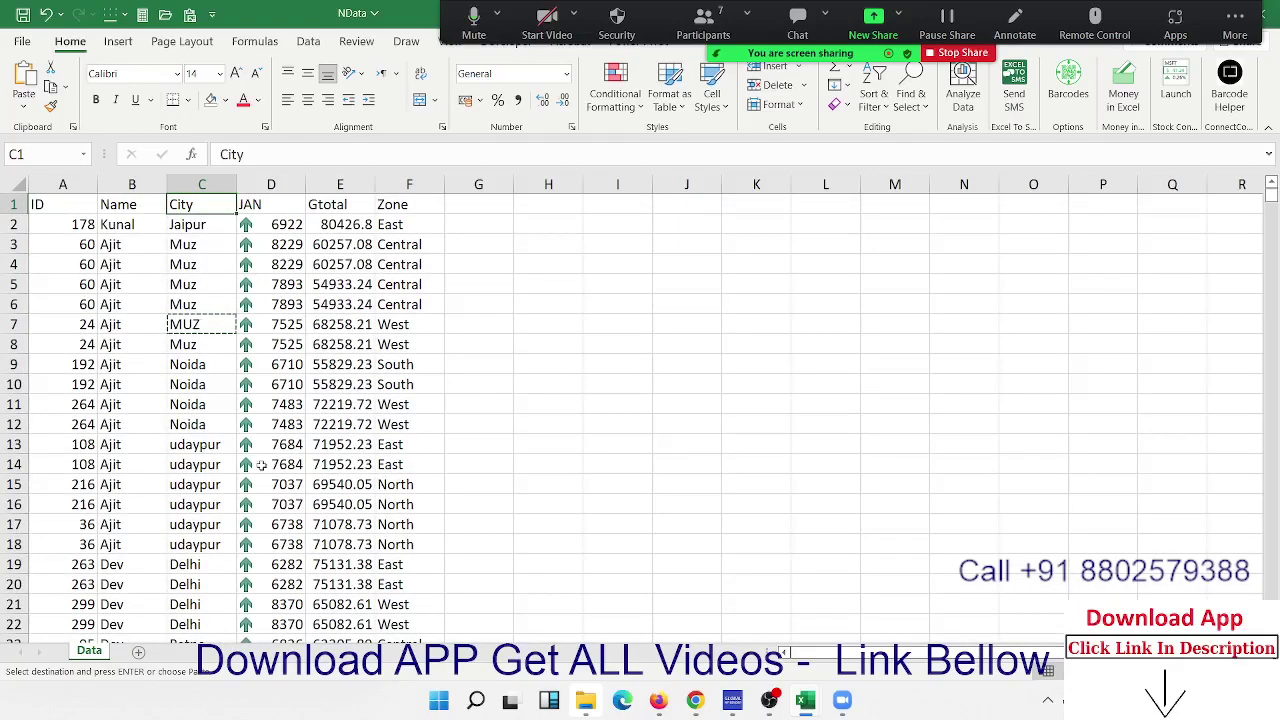
pyautogui.click(878, 100)
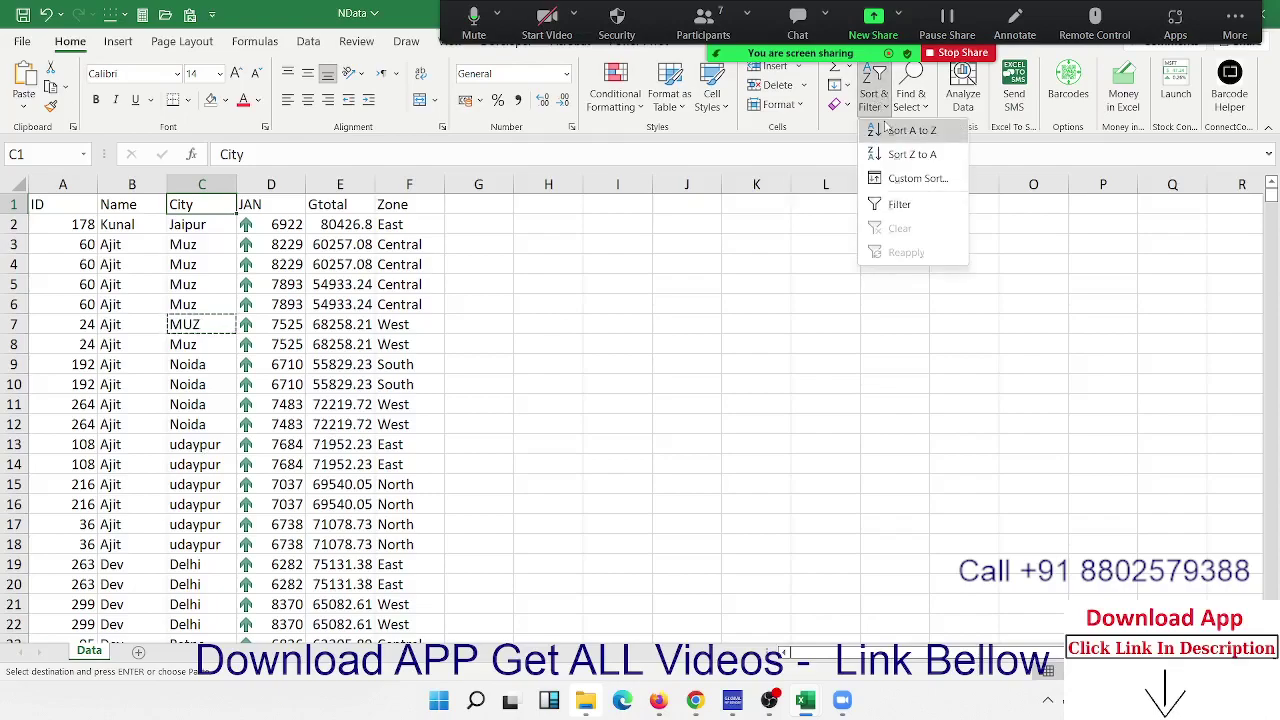
pyautogui.click(890, 130)
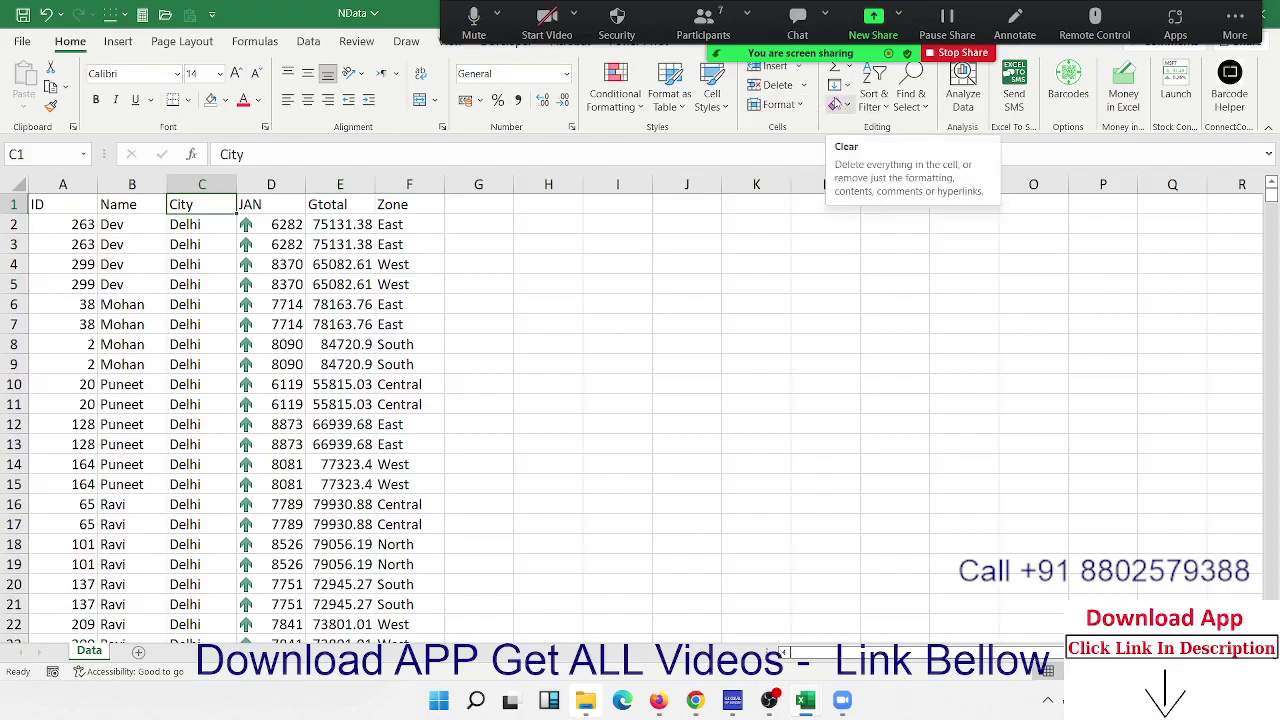
# Locate and select the uppercase MUZ entry in cell C289
pyautogui.click(873, 100)
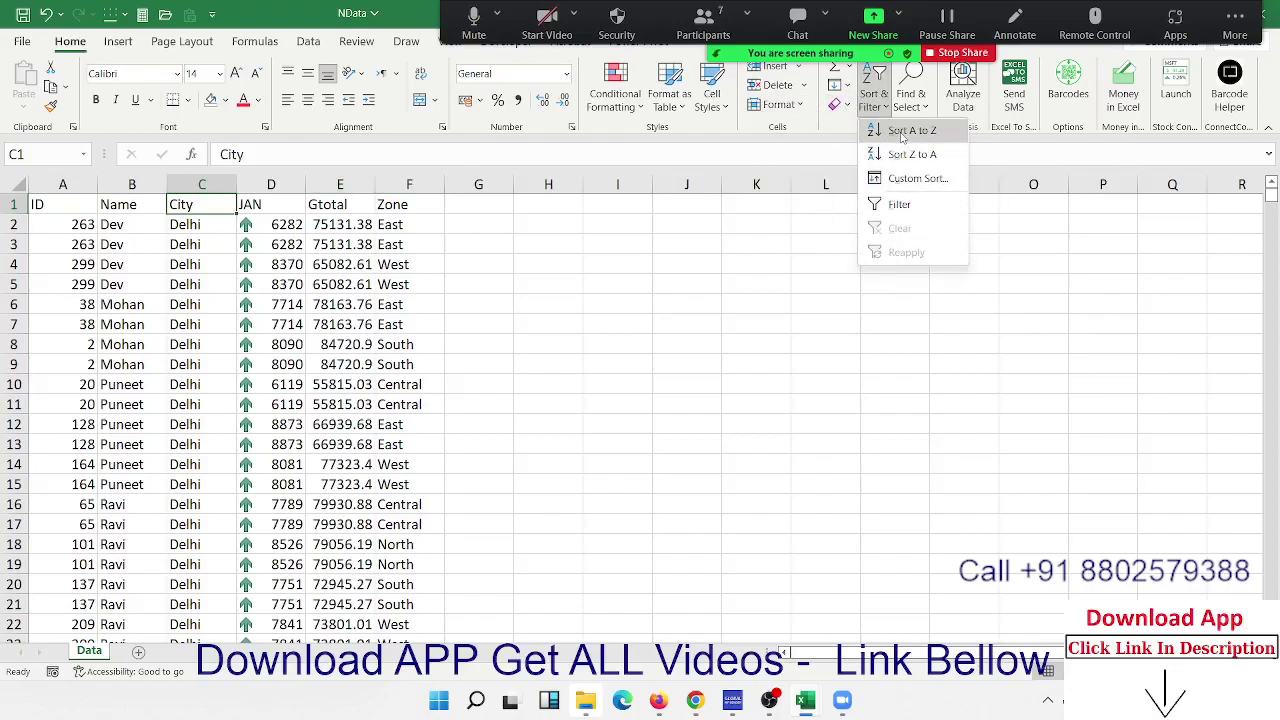
pyautogui.press('Escape')
pyautogui.scroll(-2, 271, 384)
pyautogui.scroll(-18, 271, 384)
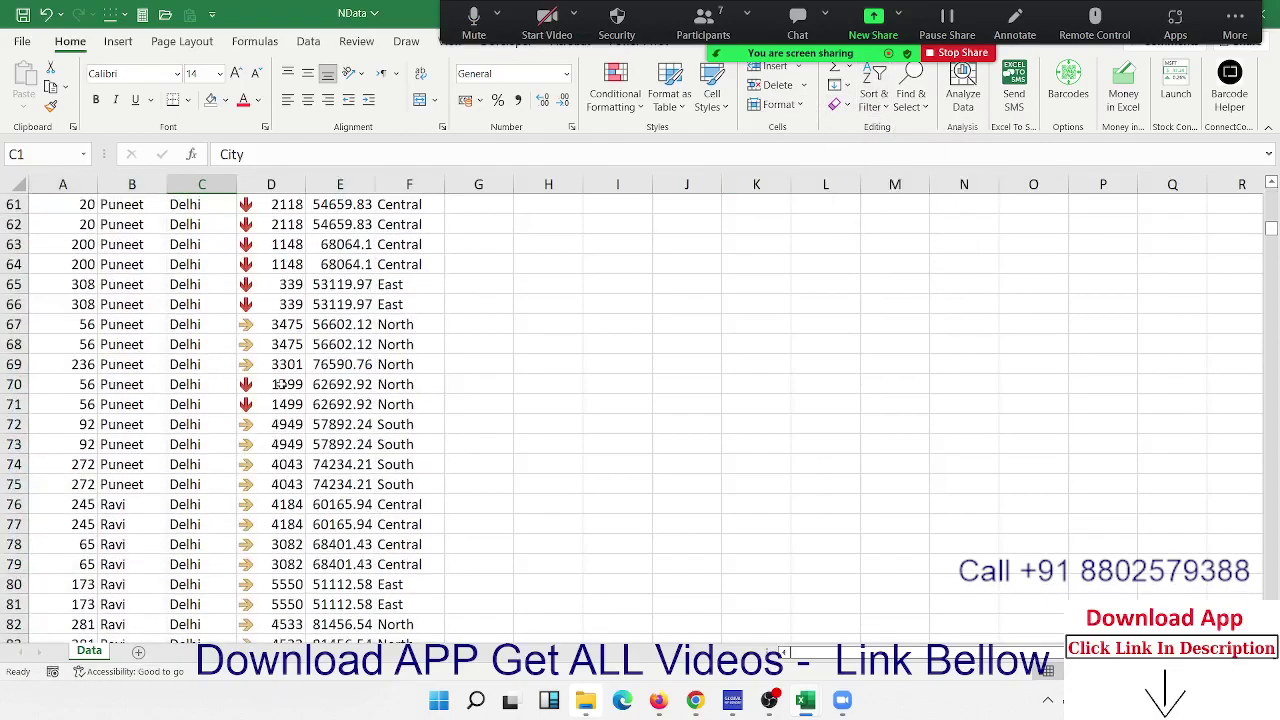
pyautogui.scroll(-13, 271, 384)
pyautogui.scroll(-13, 247, 405)
pyautogui.scroll(-13, 247, 405)
pyautogui.scroll(-20, 247, 405)
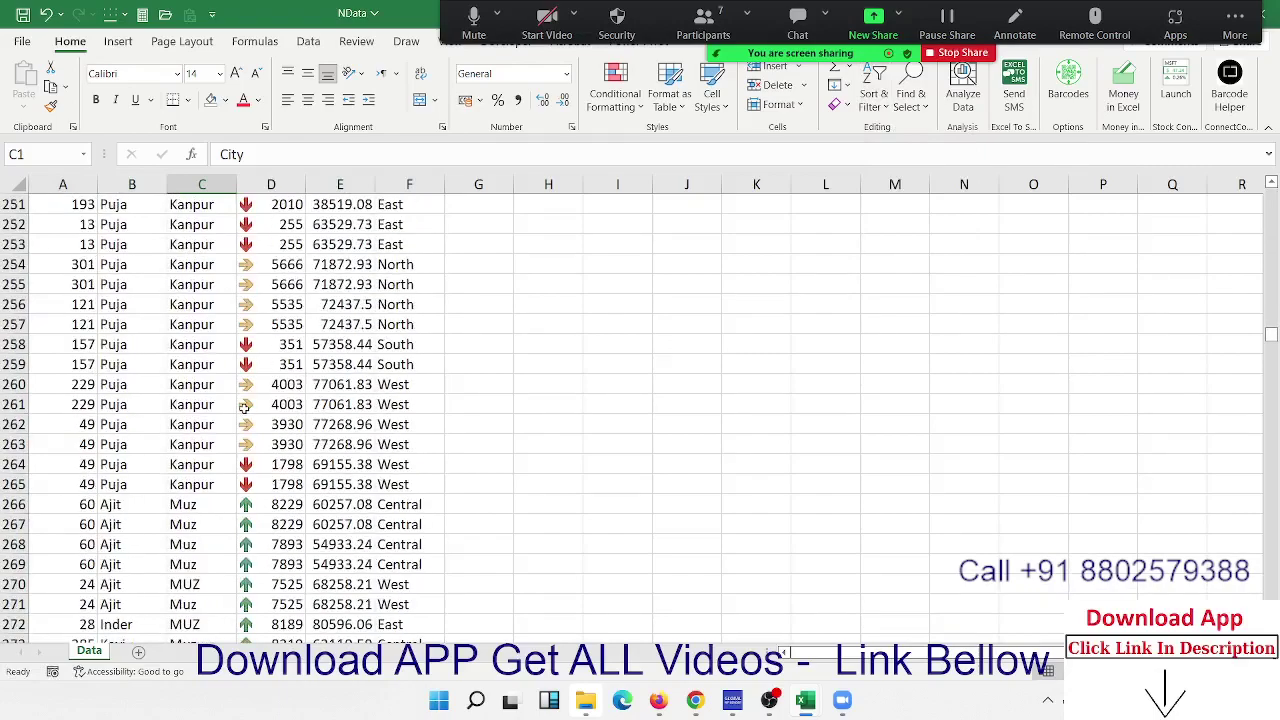
pyautogui.scroll(-17, 240, 407)
pyautogui.scroll(3, 236, 415)
pyautogui.scroll(3, 236, 415)
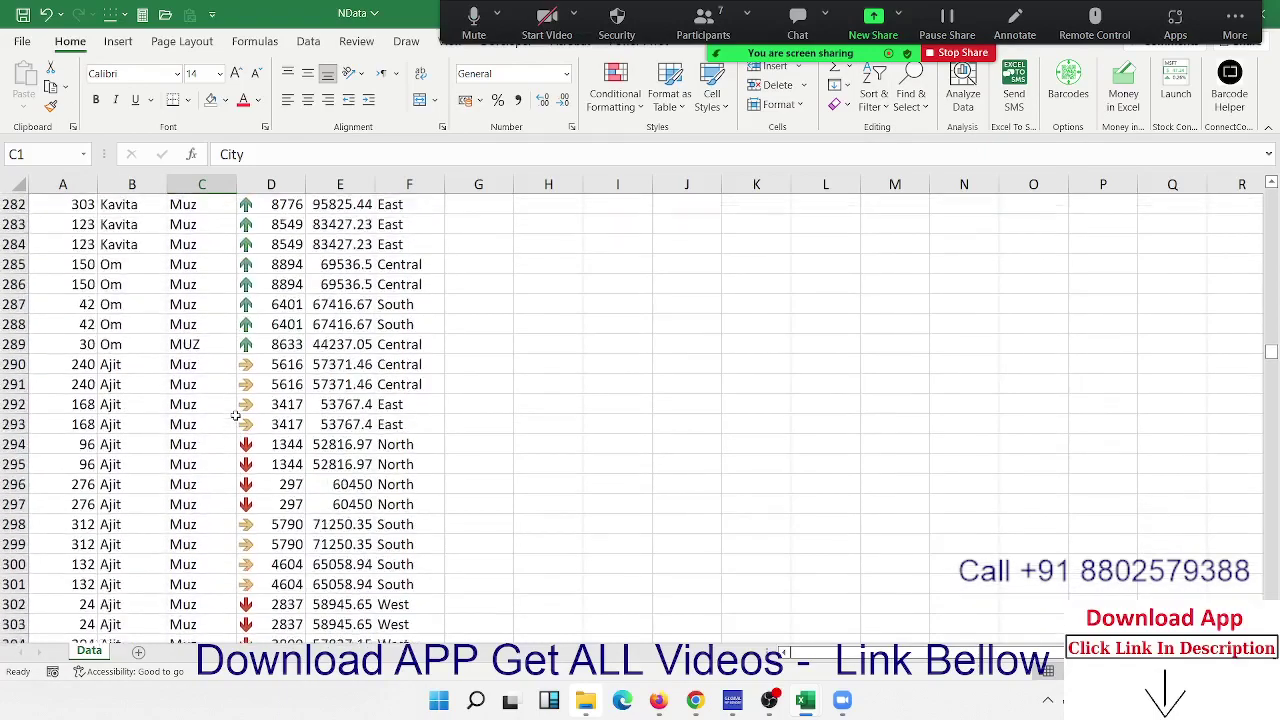
pyautogui.click(187, 366)
# Scroll back up and bring up the Sort & Filter choices
pyautogui.scroll(3, 189, 345)
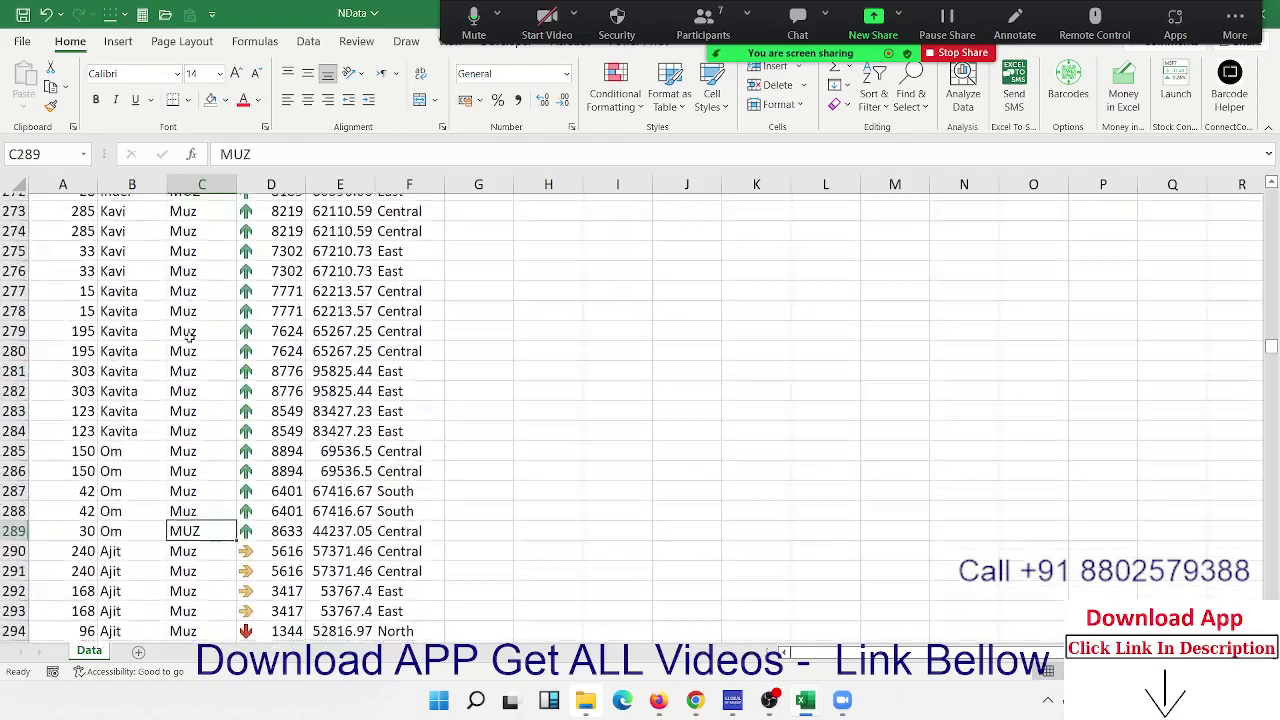
pyautogui.scroll(1, 190, 340)
pyautogui.scroll(7, 196, 326)
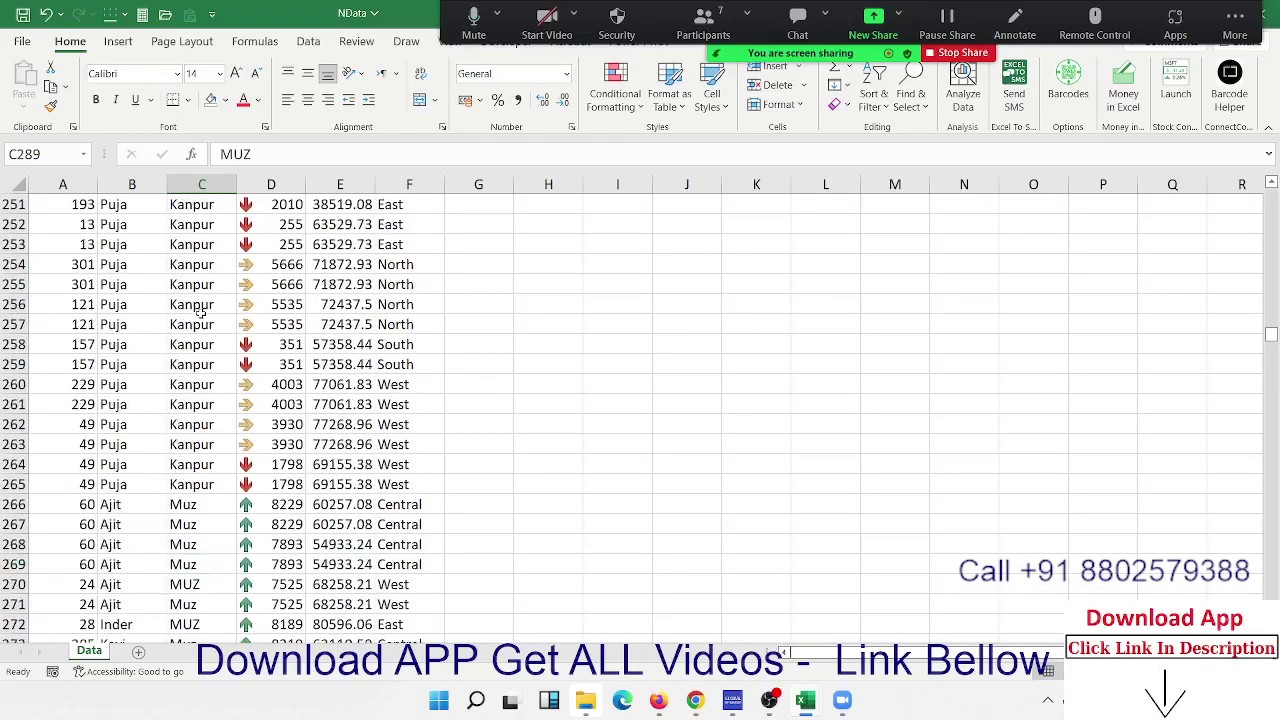
pyautogui.click(875, 95)
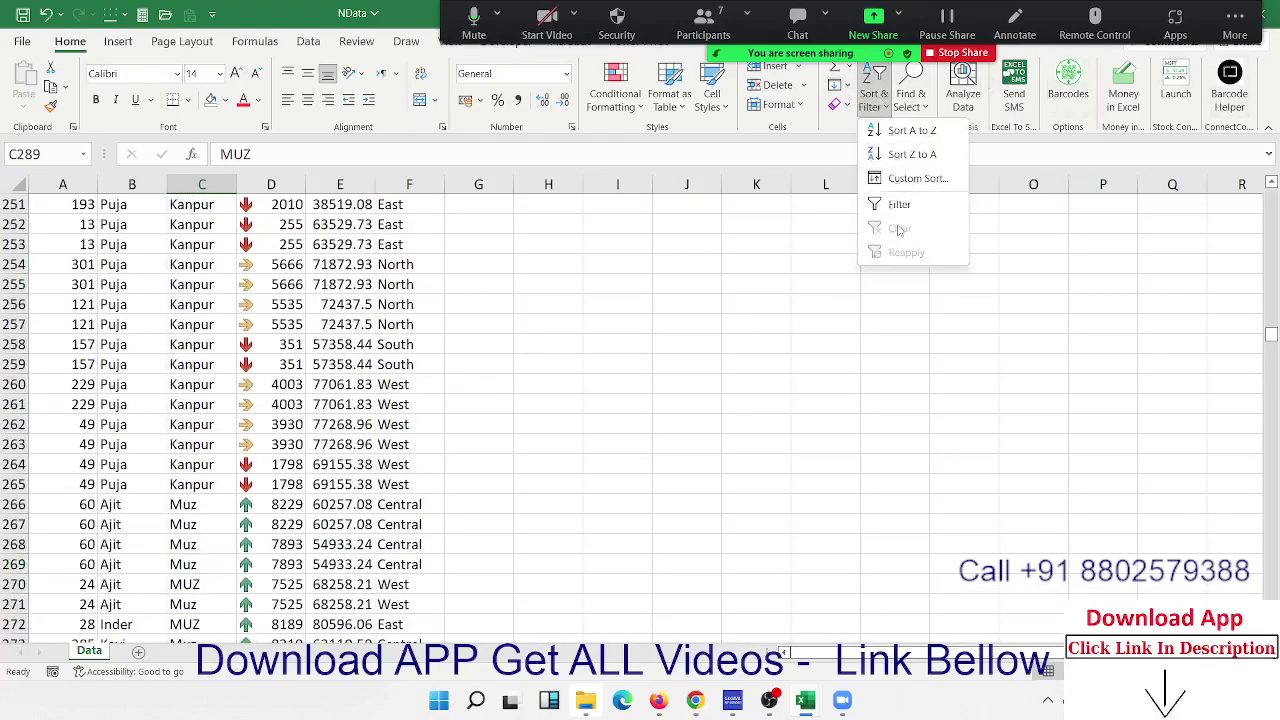
# Re-run the City Custom Sort with the Case sensitive option ticked
pyautogui.click(905, 177)
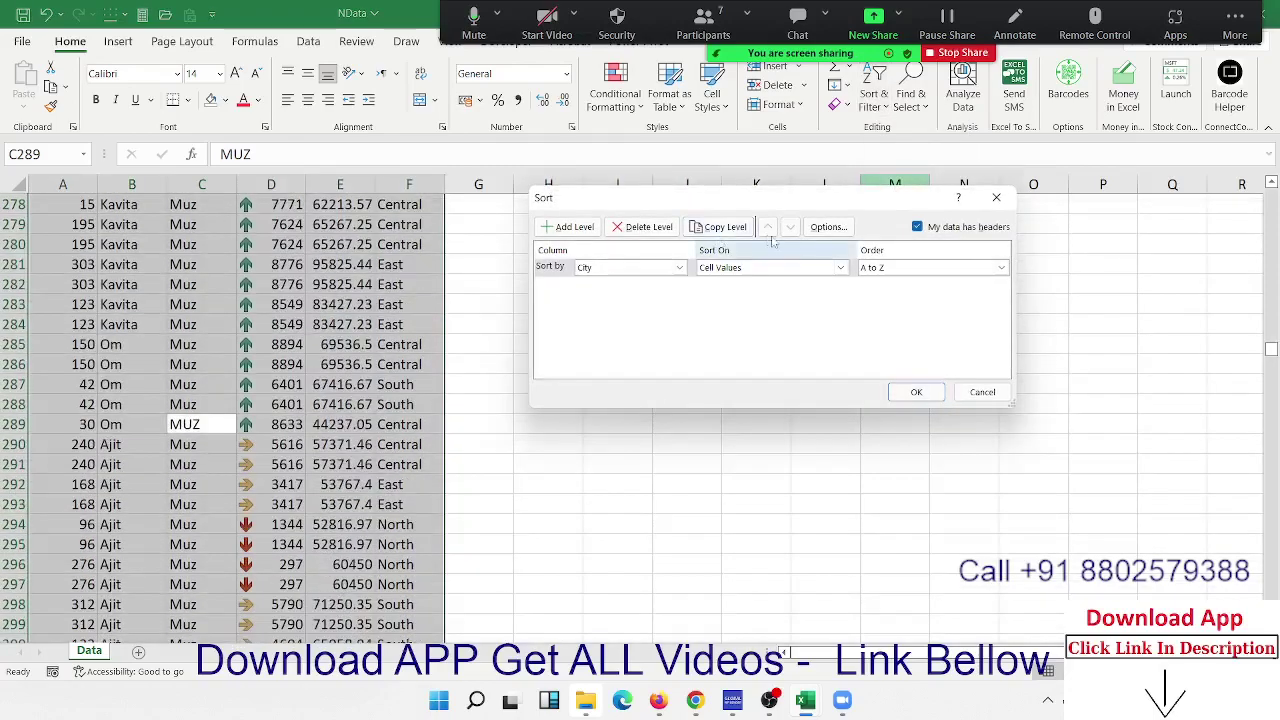
pyautogui.click(825, 227)
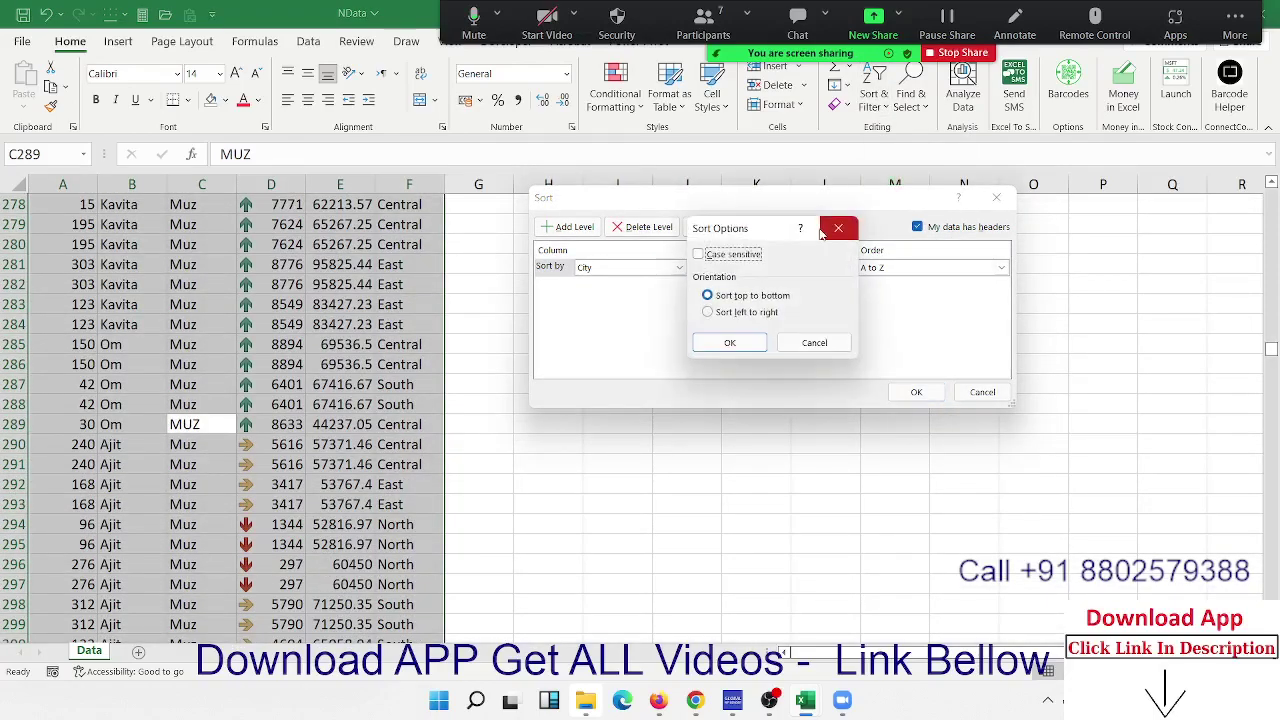
pyautogui.click(699, 256)
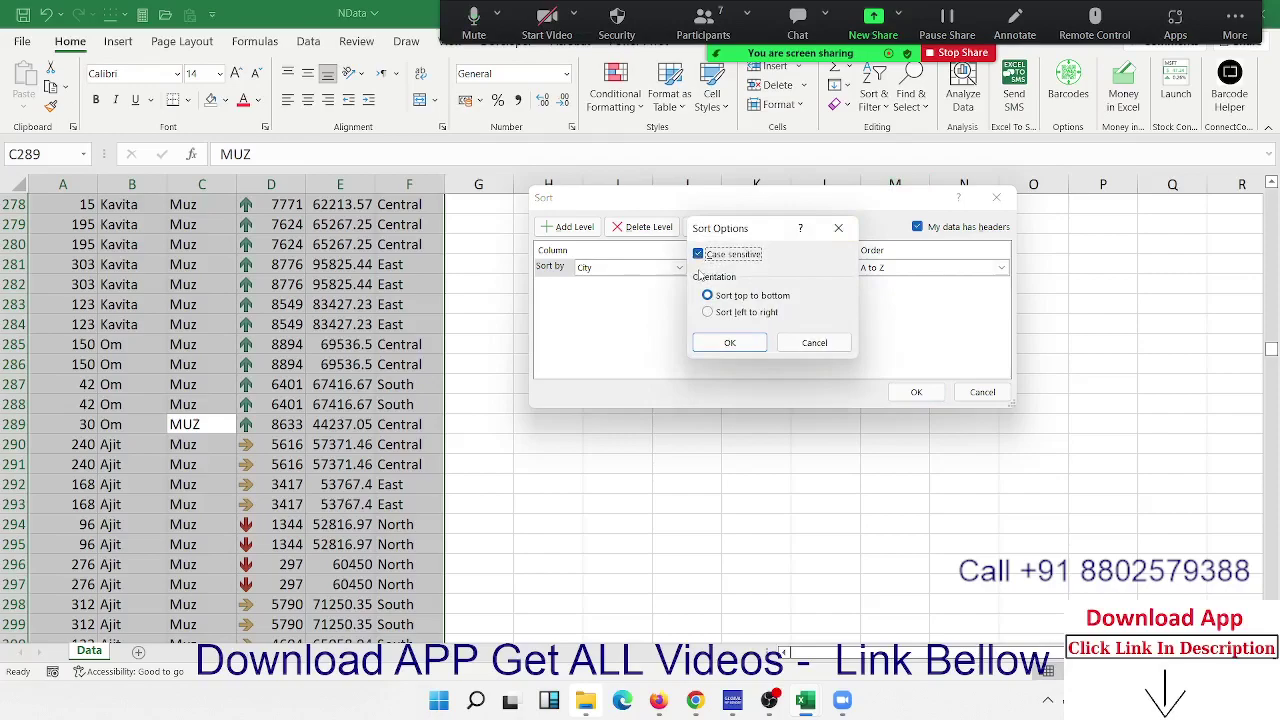
pyautogui.click(735, 345)
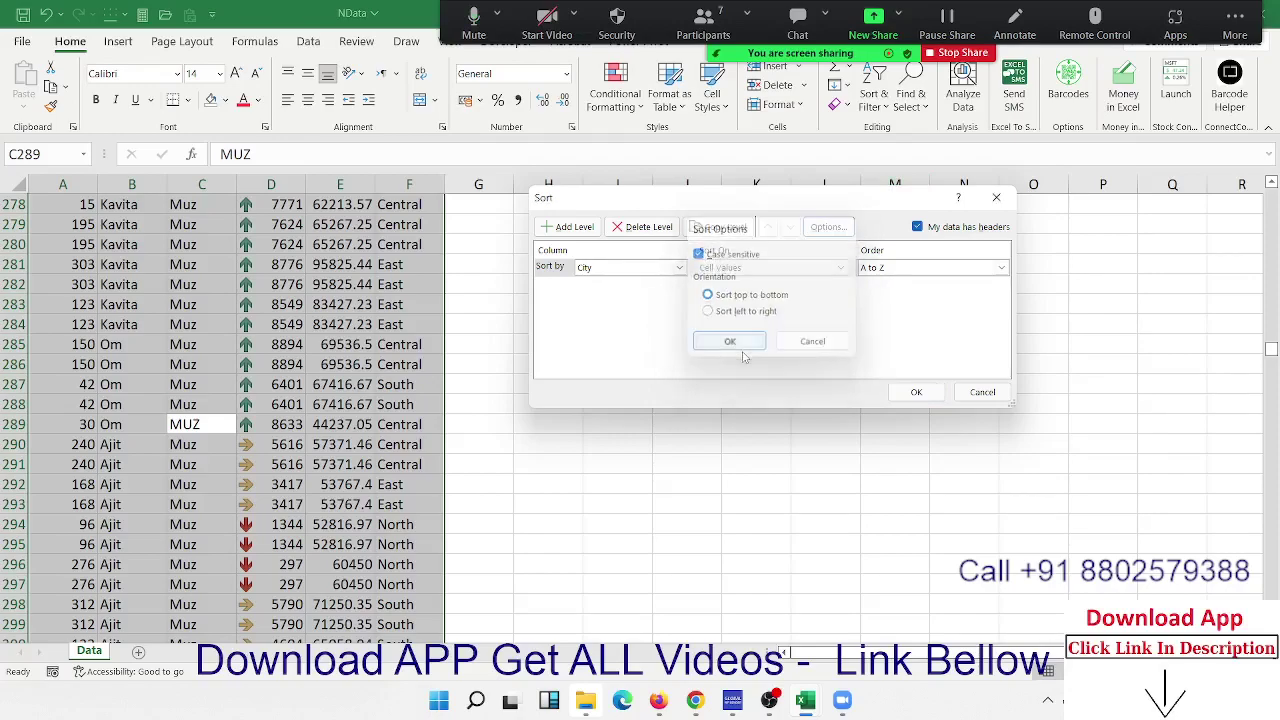
pyautogui.click(912, 392)
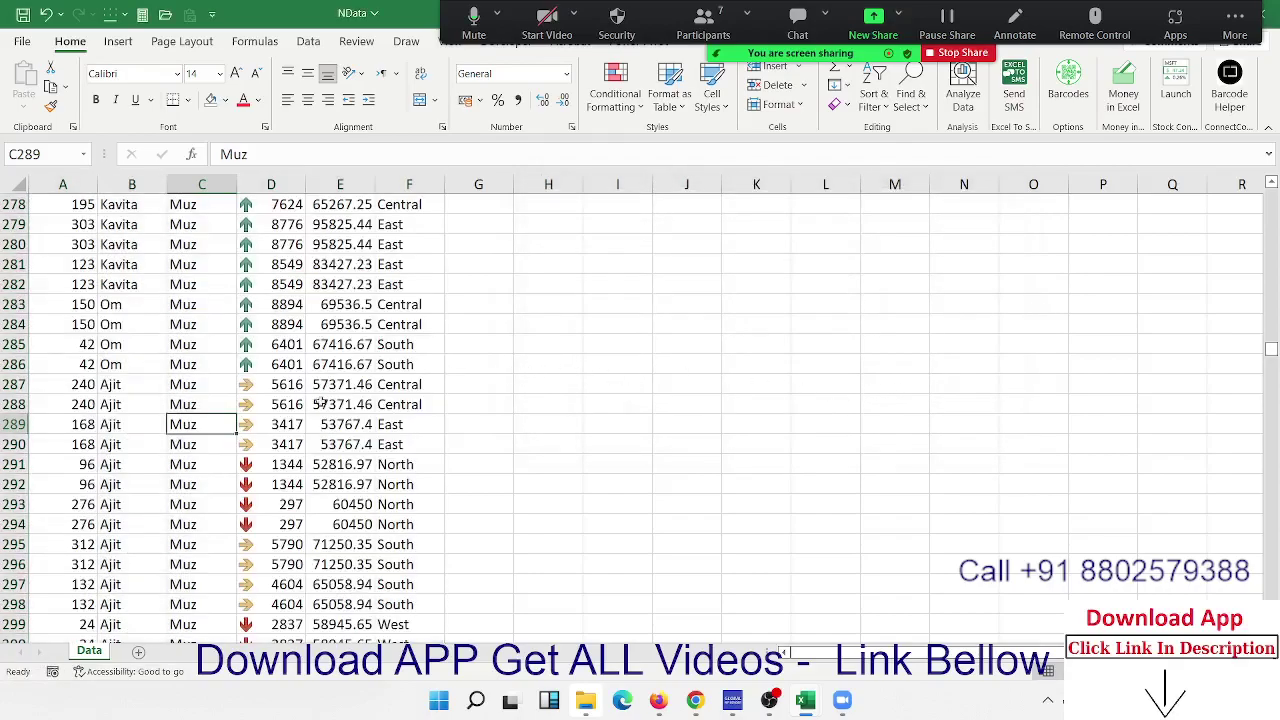
# Verify the uppercase MUZ rows now sit at C353:C355, then return to the top
pyautogui.scroll(13, 318, 402)
pyautogui.scroll(-3, 318, 402)
pyautogui.scroll(-3, 318, 401)
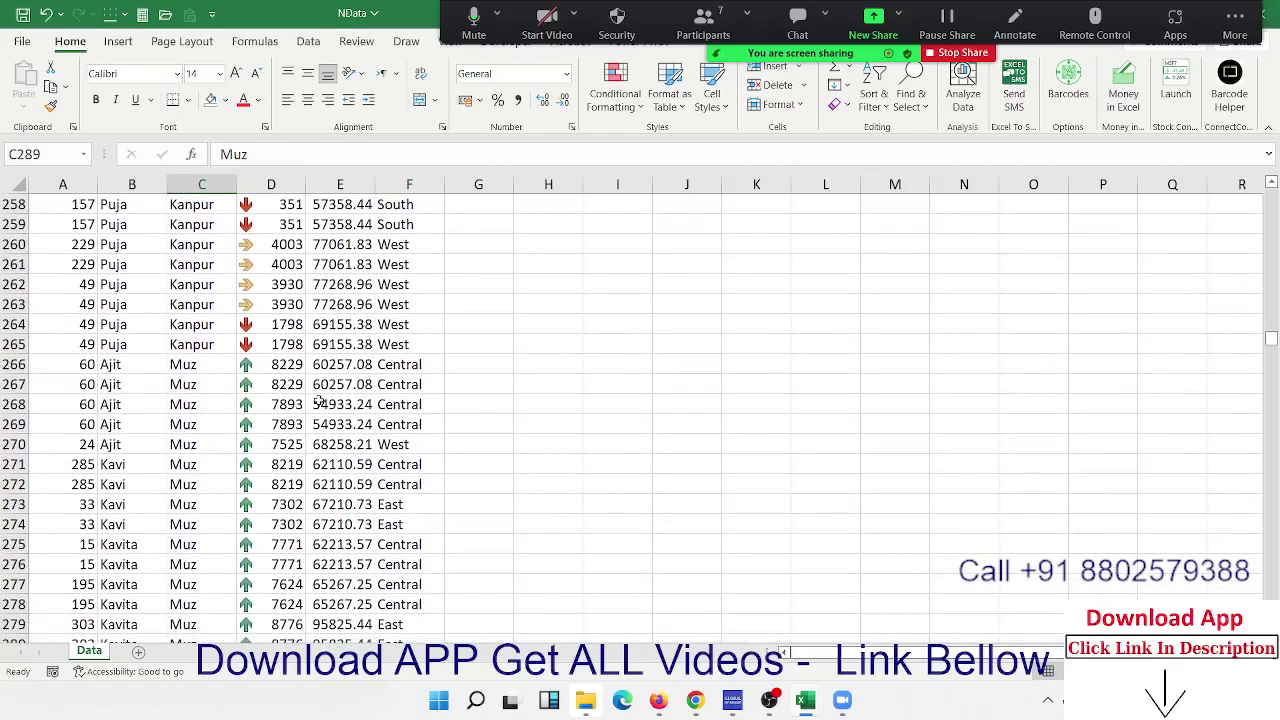
pyautogui.scroll(-9, 318, 401)
pyautogui.scroll(-8, 310, 401)
pyautogui.scroll(-13, 298, 400)
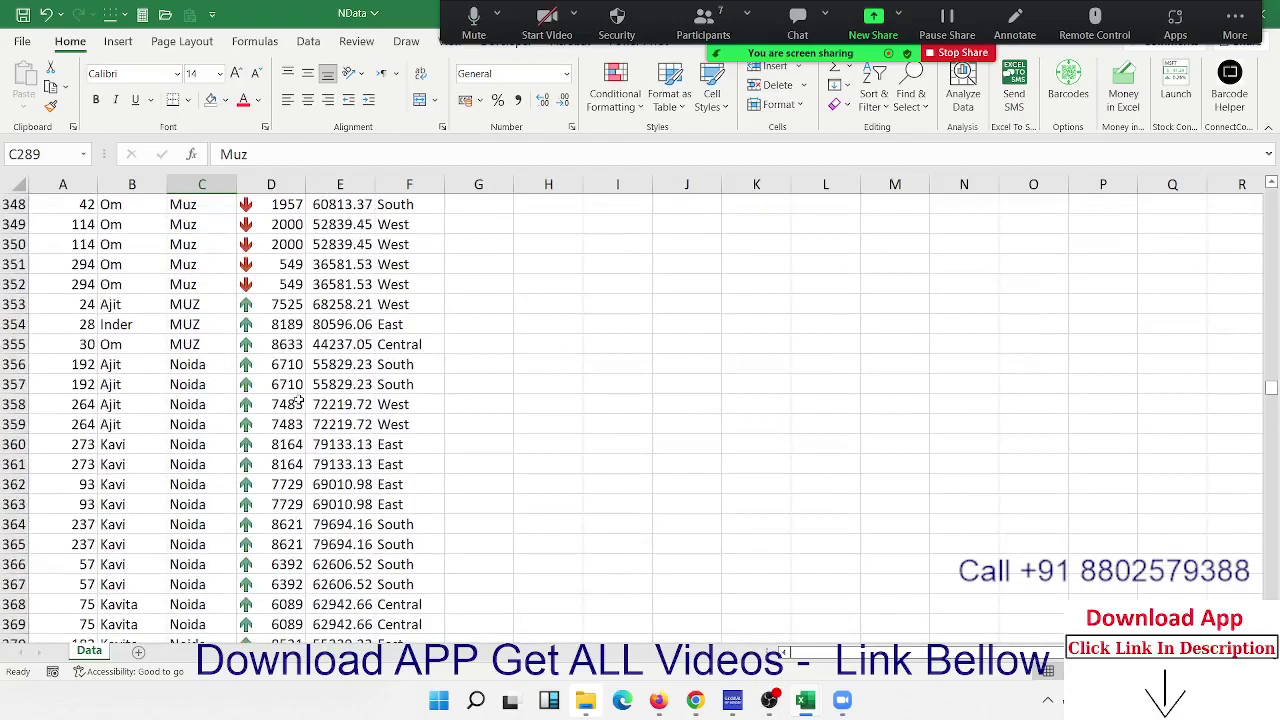
pyautogui.moveTo(215, 344); pyautogui.dragTo(209, 300)
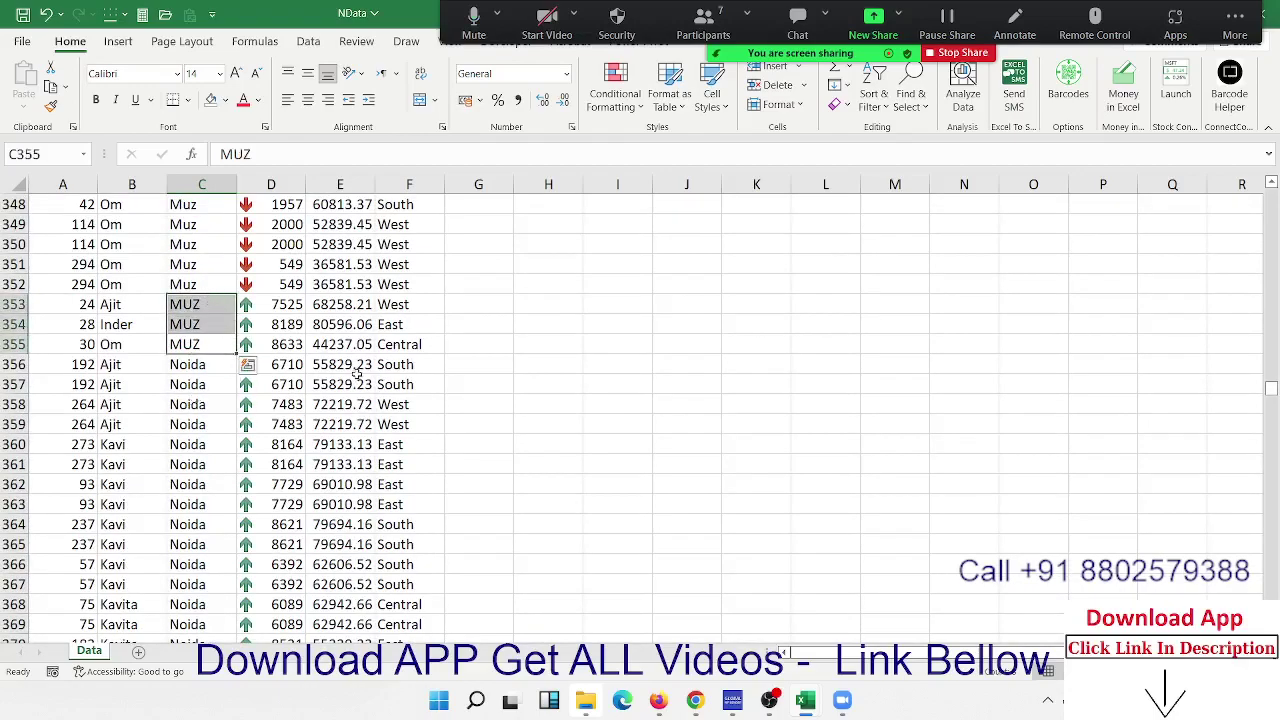
pyautogui.scroll(1, 357, 374)
pyautogui.scroll(19, 370, 368)
pyautogui.scroll(14, 385, 362)
pyautogui.scroll(20, 403, 355)
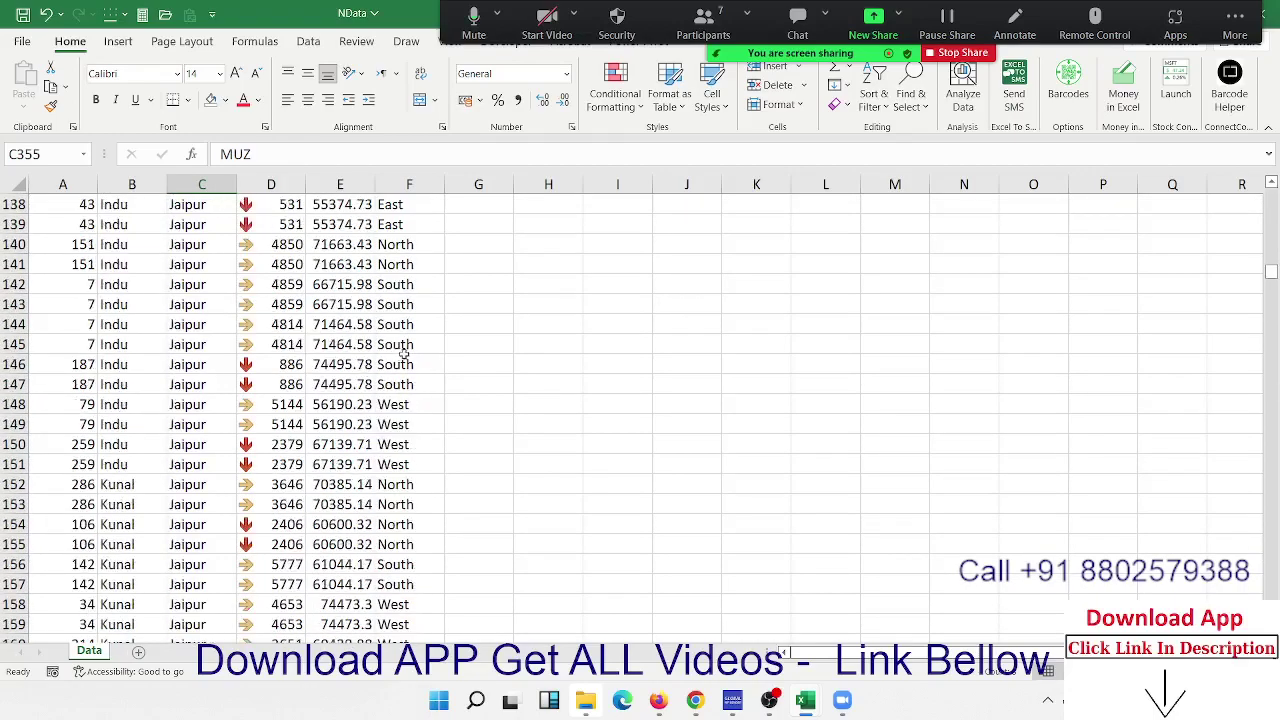
pyautogui.click(396, 330)
# Enter 'Month' in G1 and JAN in G2, then AutoFill JAN–DEC down column G
pyautogui.hotkey('ctrl', 'Up')
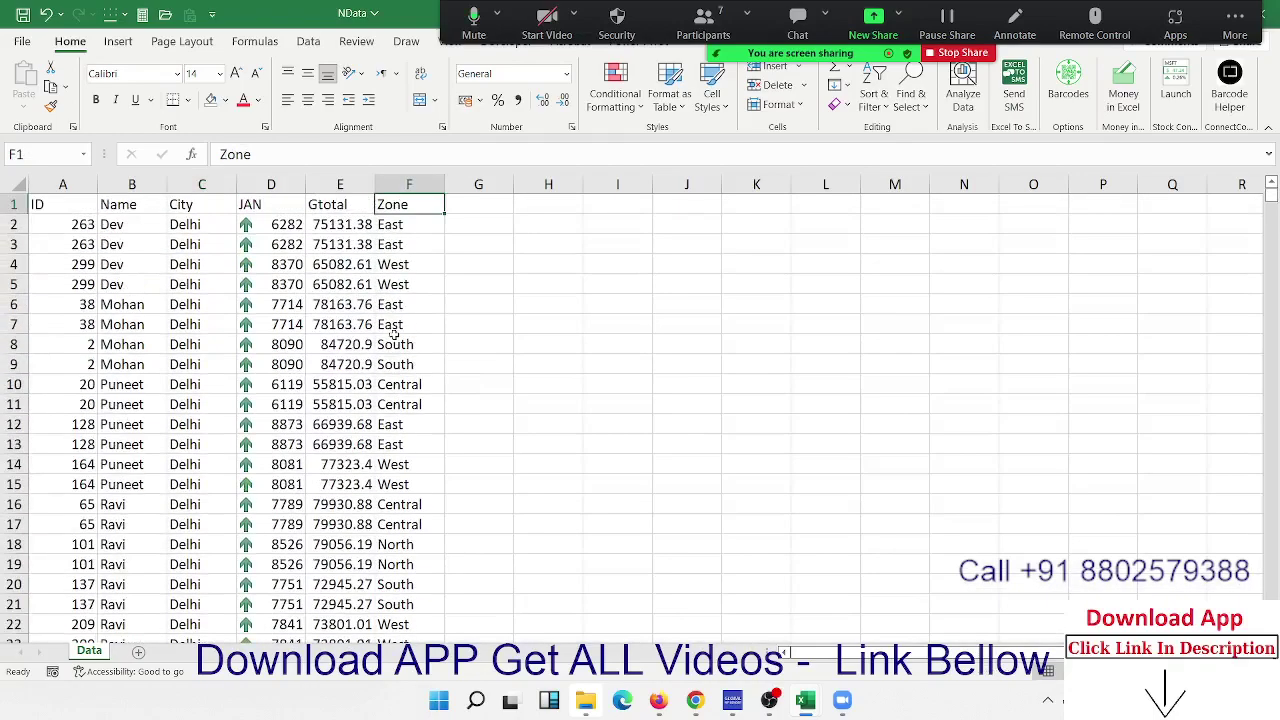
pyautogui.press('Right')
pyautogui.write('Mon')
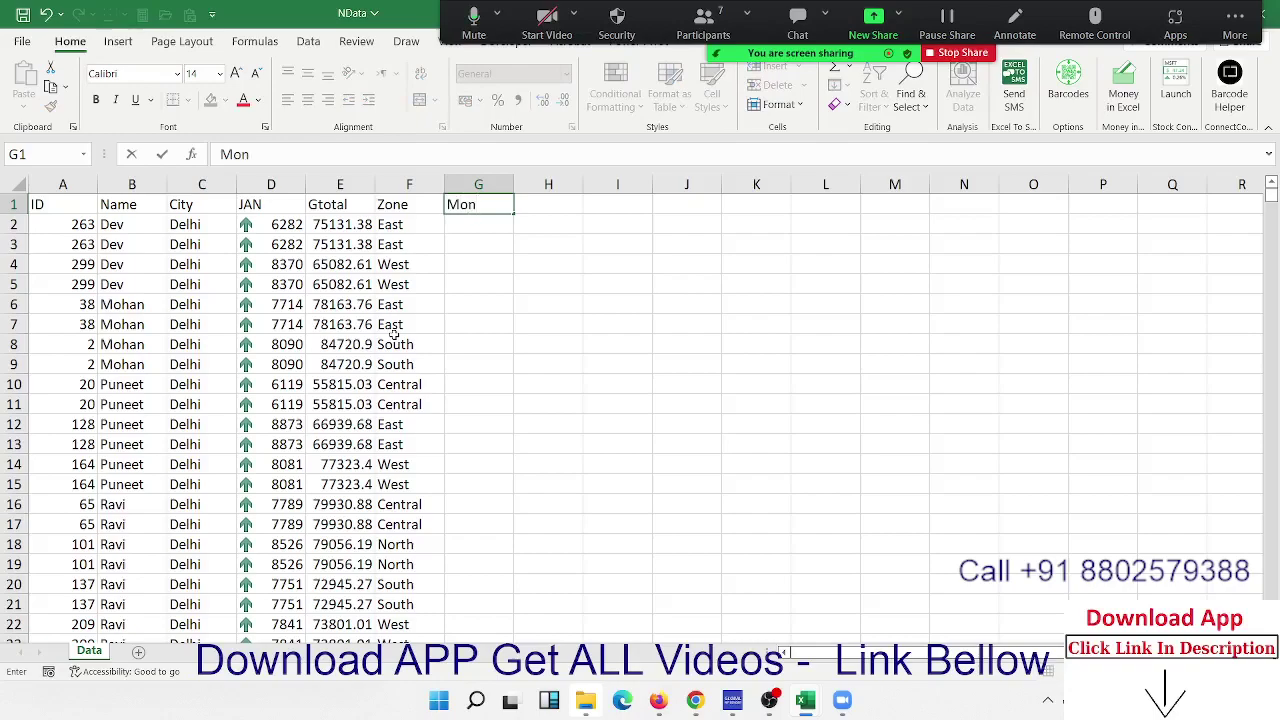
pyautogui.write('th')
pyautogui.press('Return')
pyautogui.write('J')
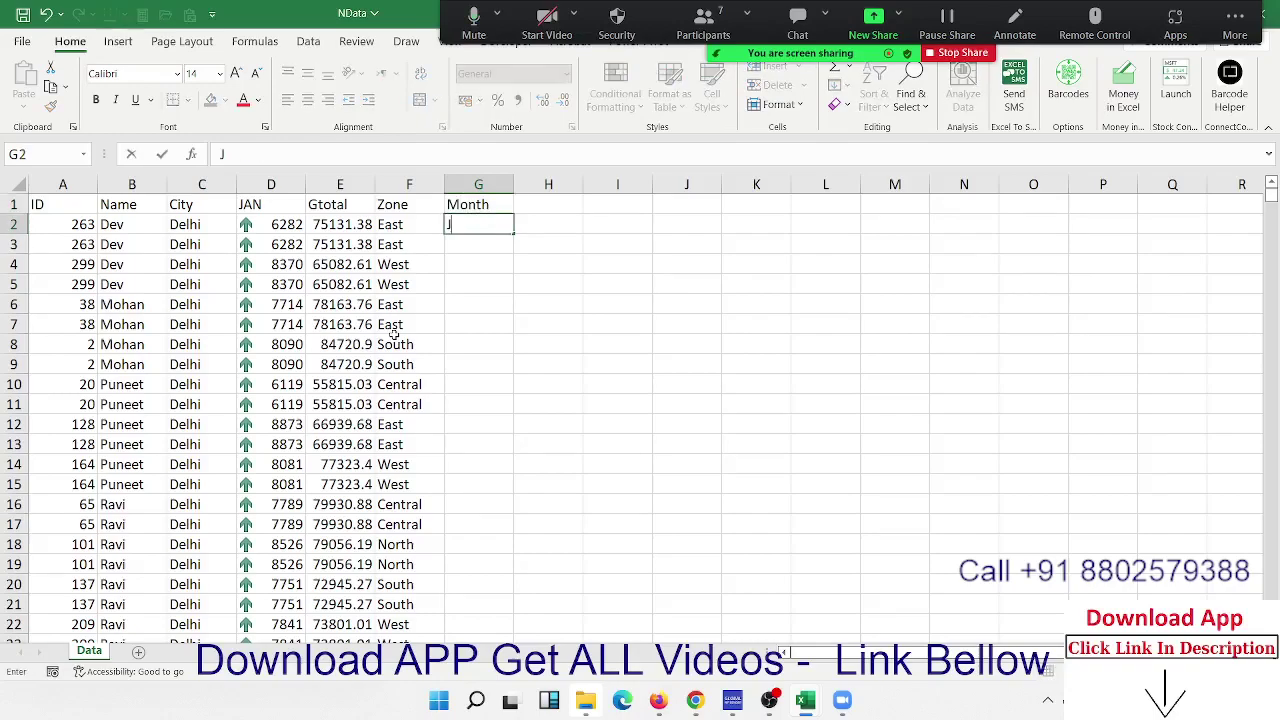
pyautogui.write('AN')
pyautogui.press('Return')
pyautogui.press('Up')
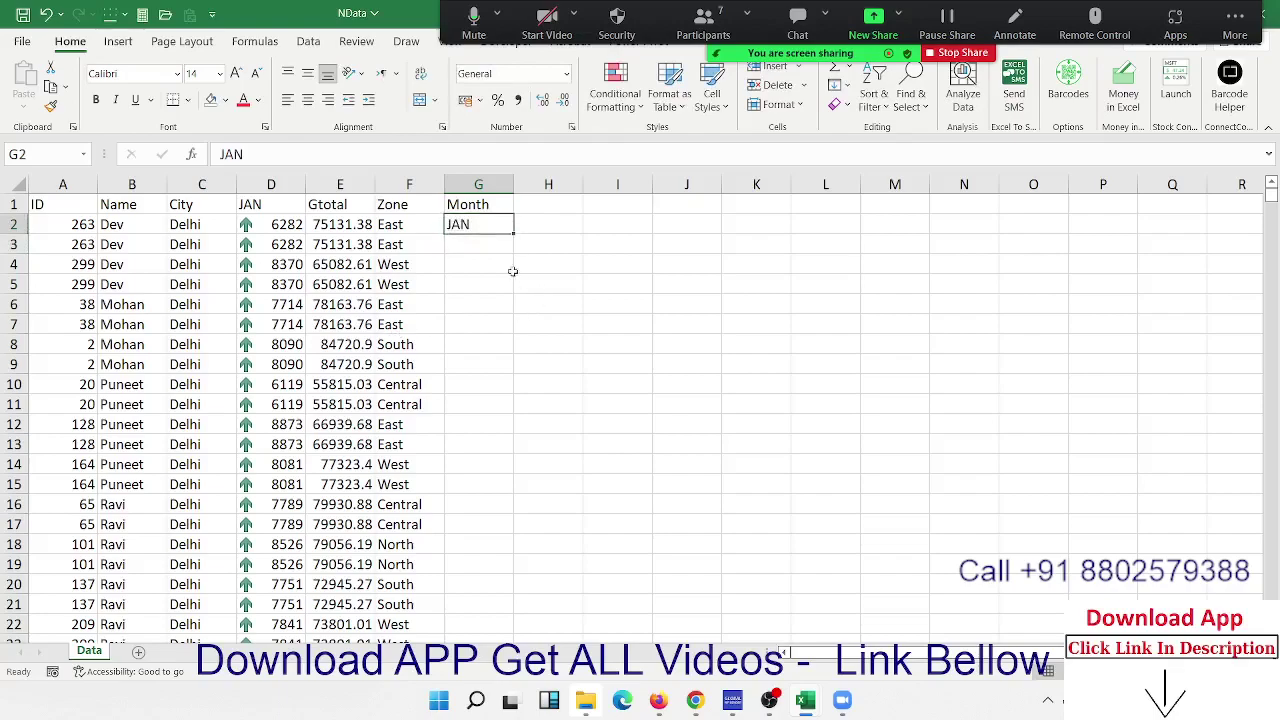
pyautogui.doubleClick(512, 234)
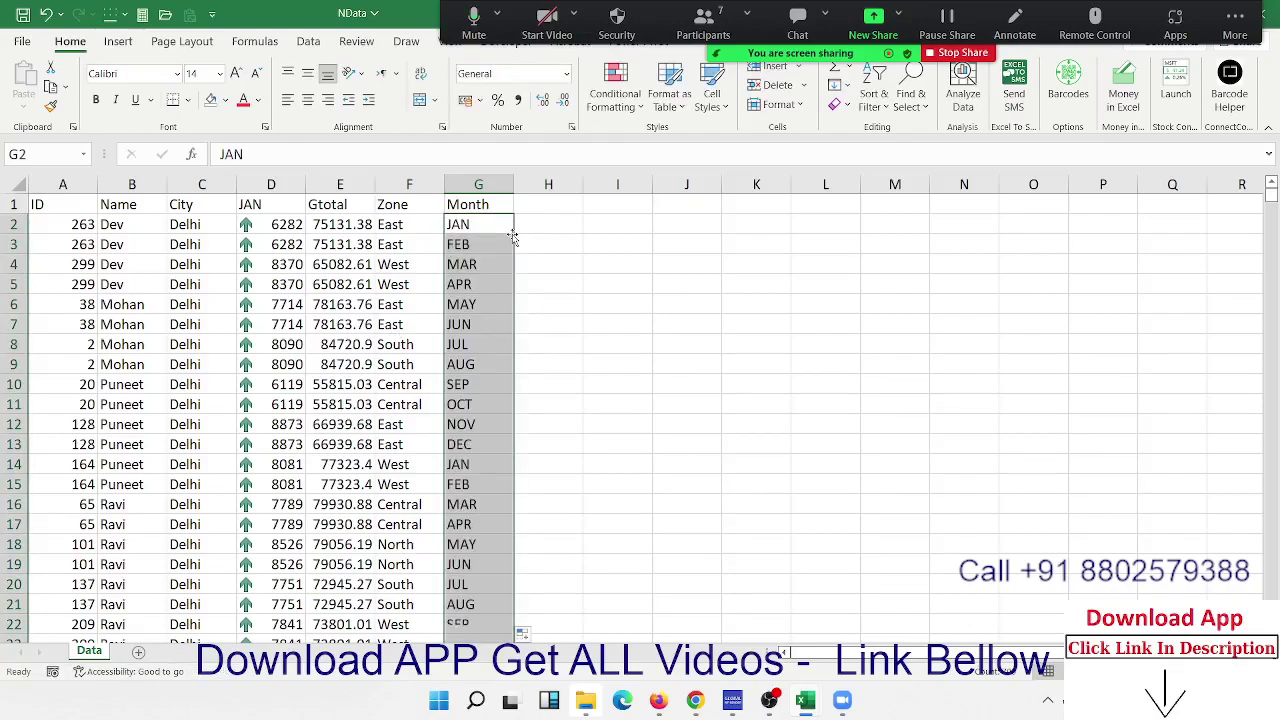
pyautogui.click(470, 204)
# Sort the table A to Z by Month, bringing the APR rows to the top
pyautogui.click(870, 104)
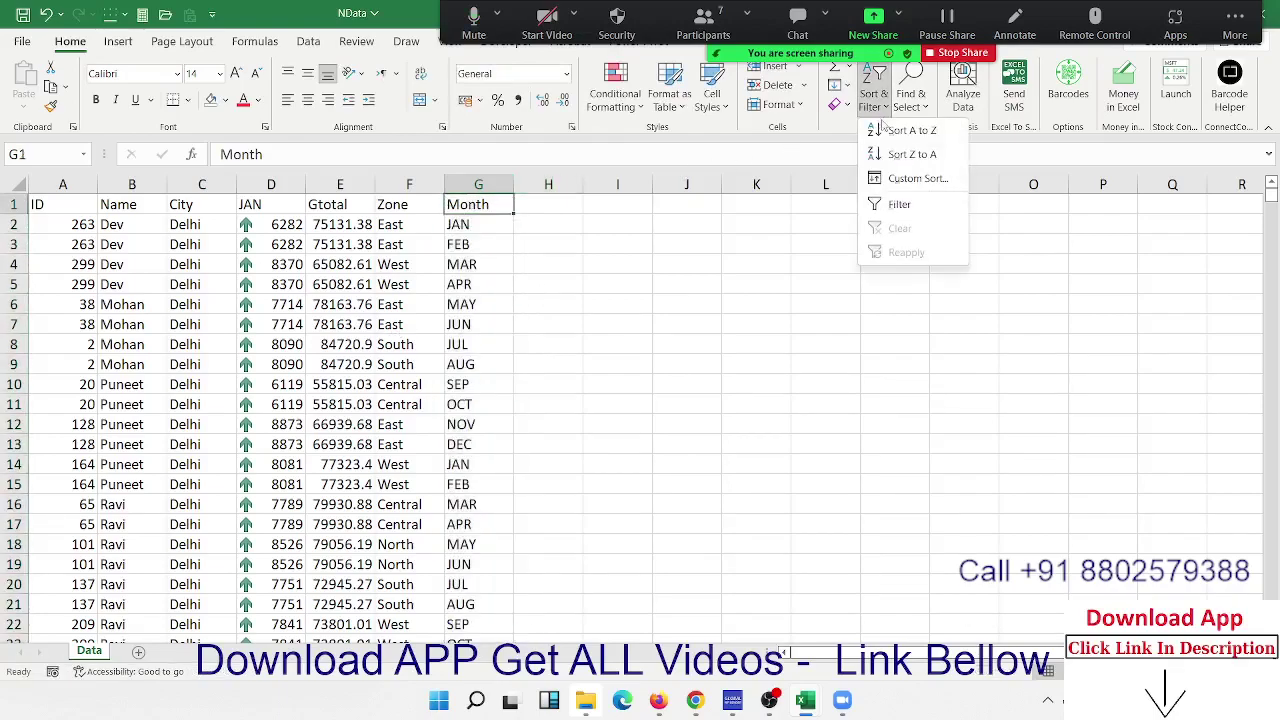
pyautogui.click(890, 132)
pyautogui.moveTo(482, 224); pyautogui.dragTo(471, 443)
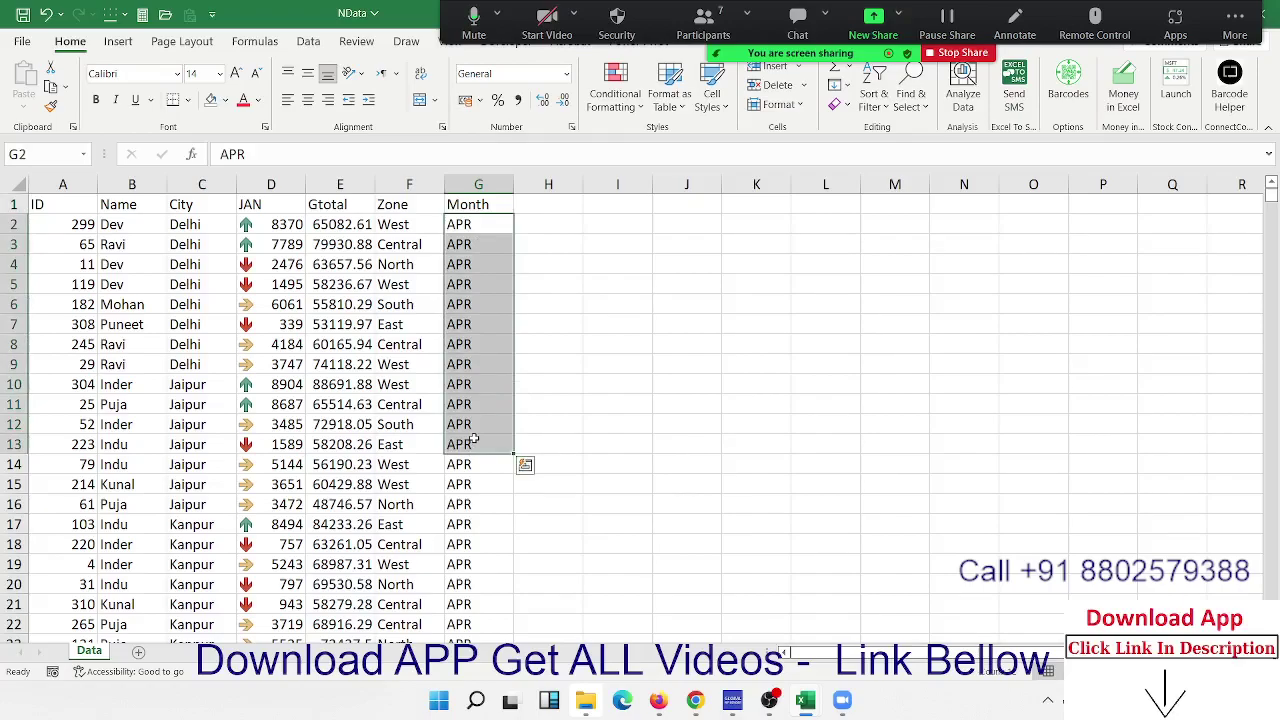
# Scroll down to confirm the AUG and DEC groups, then return to the Zone header F1
pyautogui.scroll(-3, 505, 430)
pyautogui.scroll(-14, 497, 429)
pyautogui.scroll(-7, 494, 425)
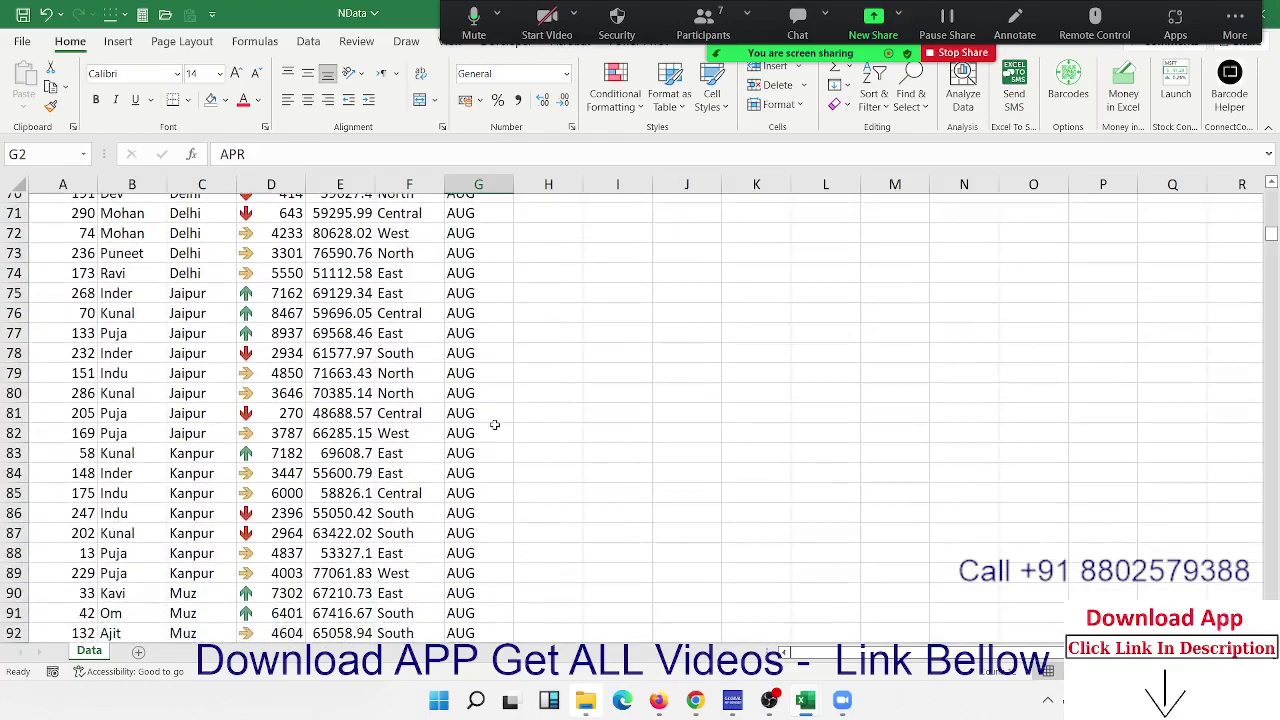
pyautogui.scroll(-7, 485, 419)
pyautogui.scroll(-7, 485, 419)
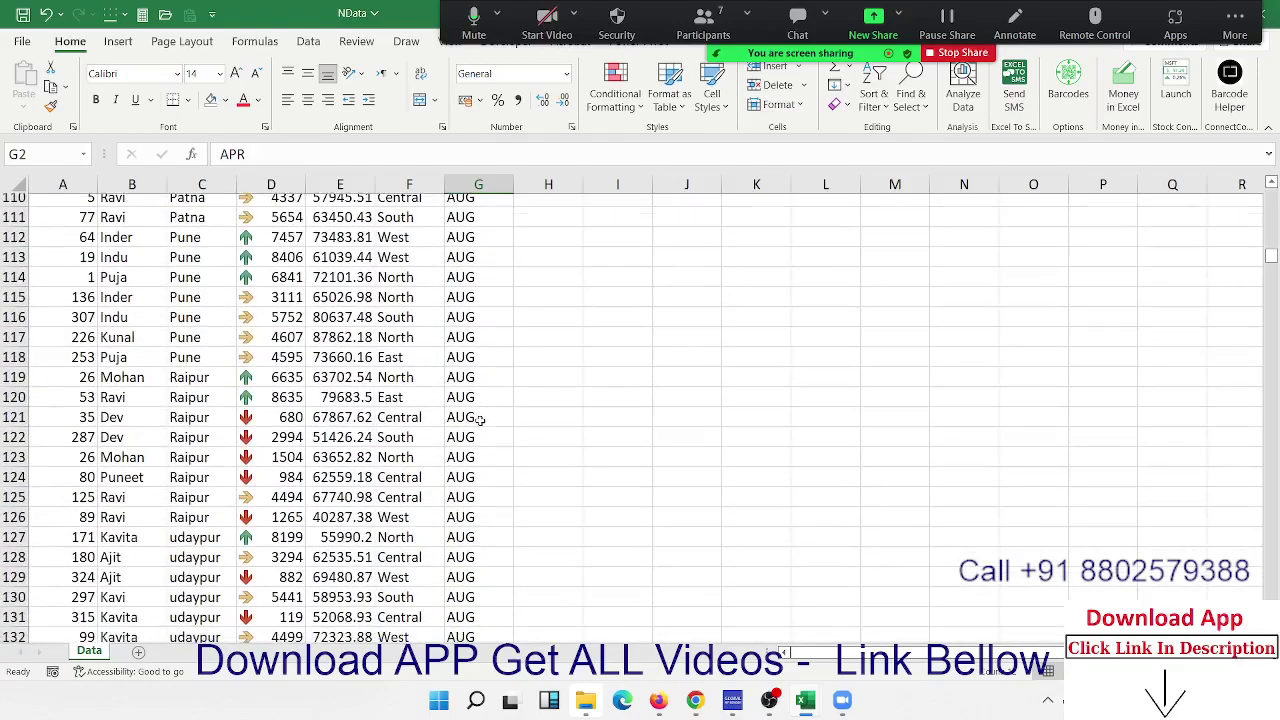
pyautogui.scroll(-10, 485, 419)
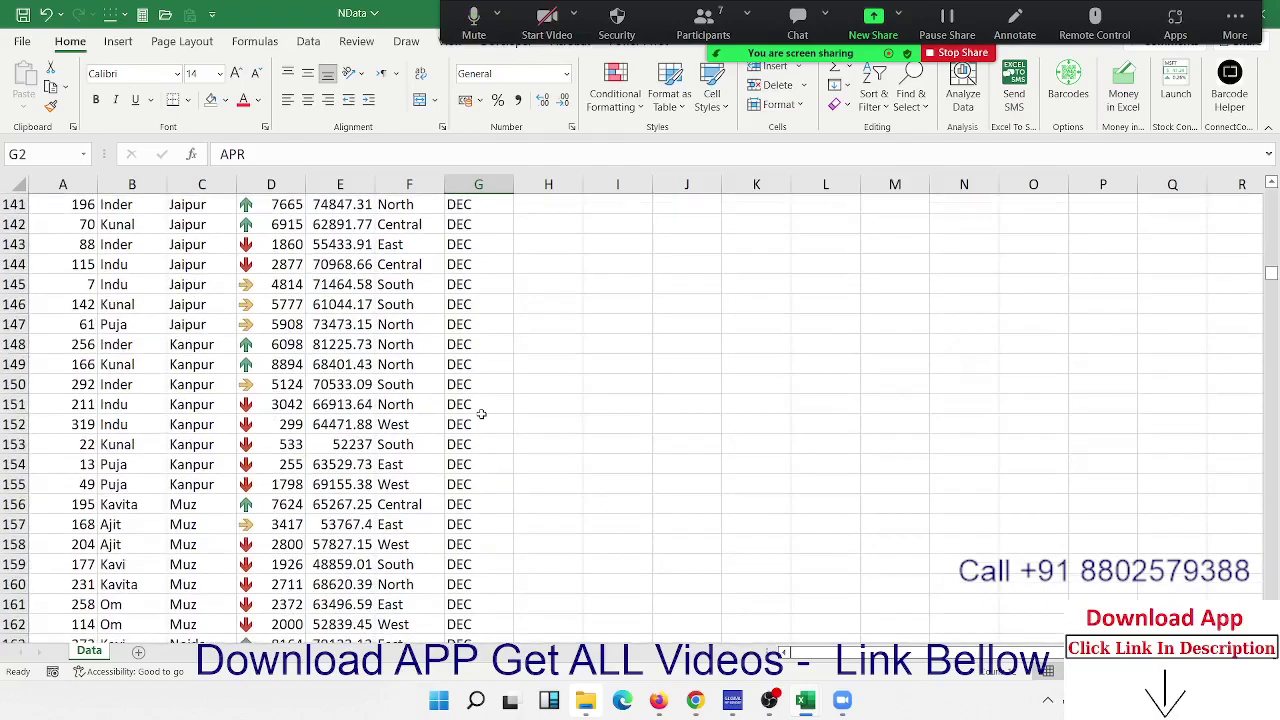
pyautogui.hotkey('ctrl', 'Up')
pyautogui.press('Left')
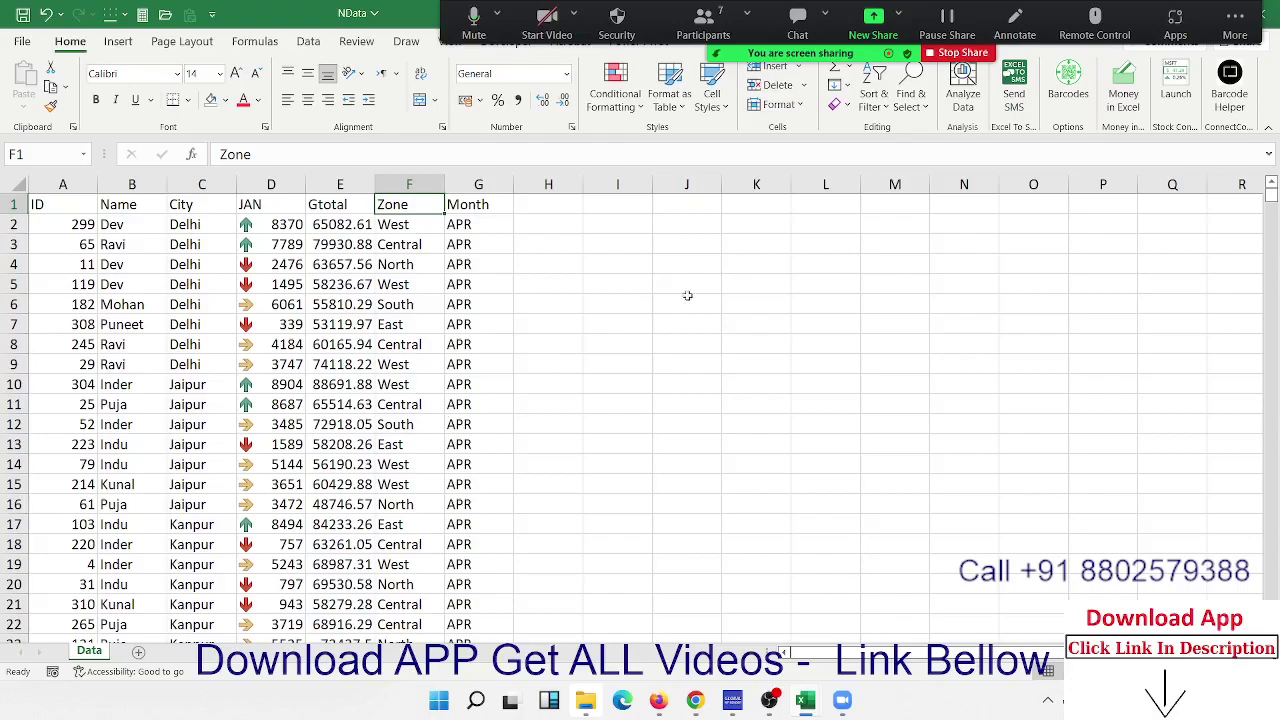
# Sort the table by Month using the Jan, Feb, Mar… short month custom list
pyautogui.click(873, 98)
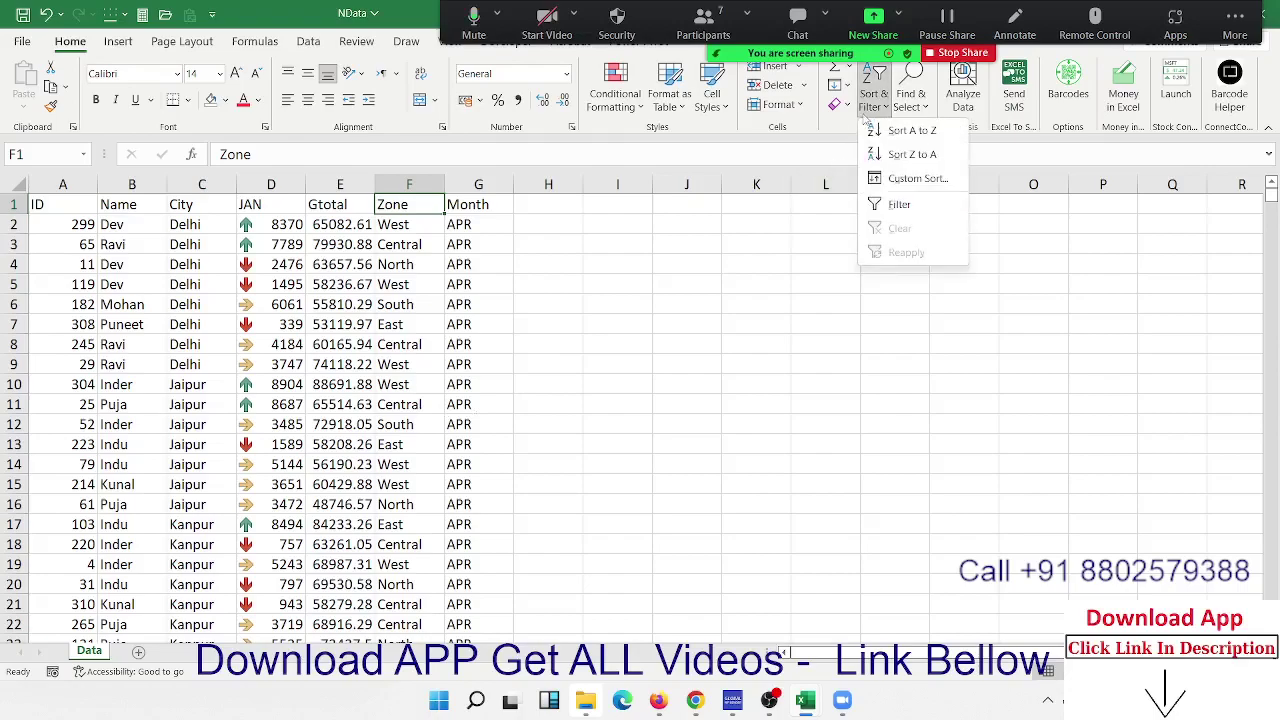
pyautogui.click(888, 178)
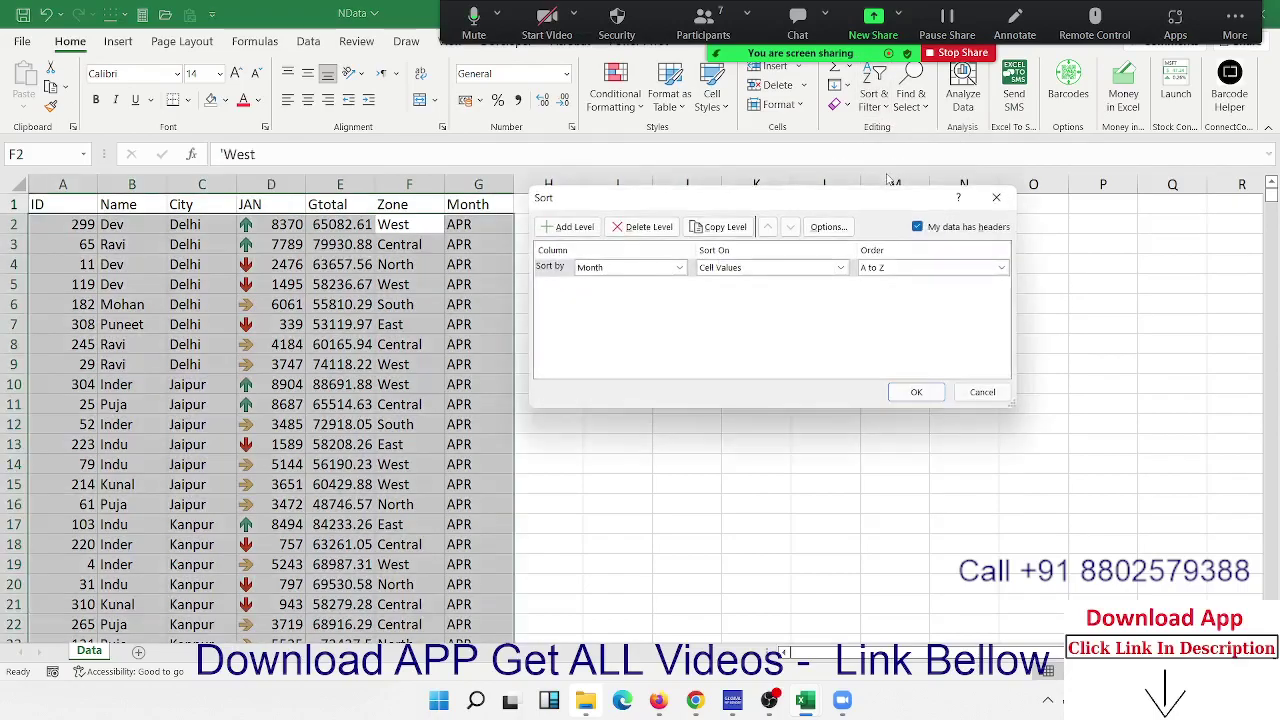
pyautogui.click(900, 268)
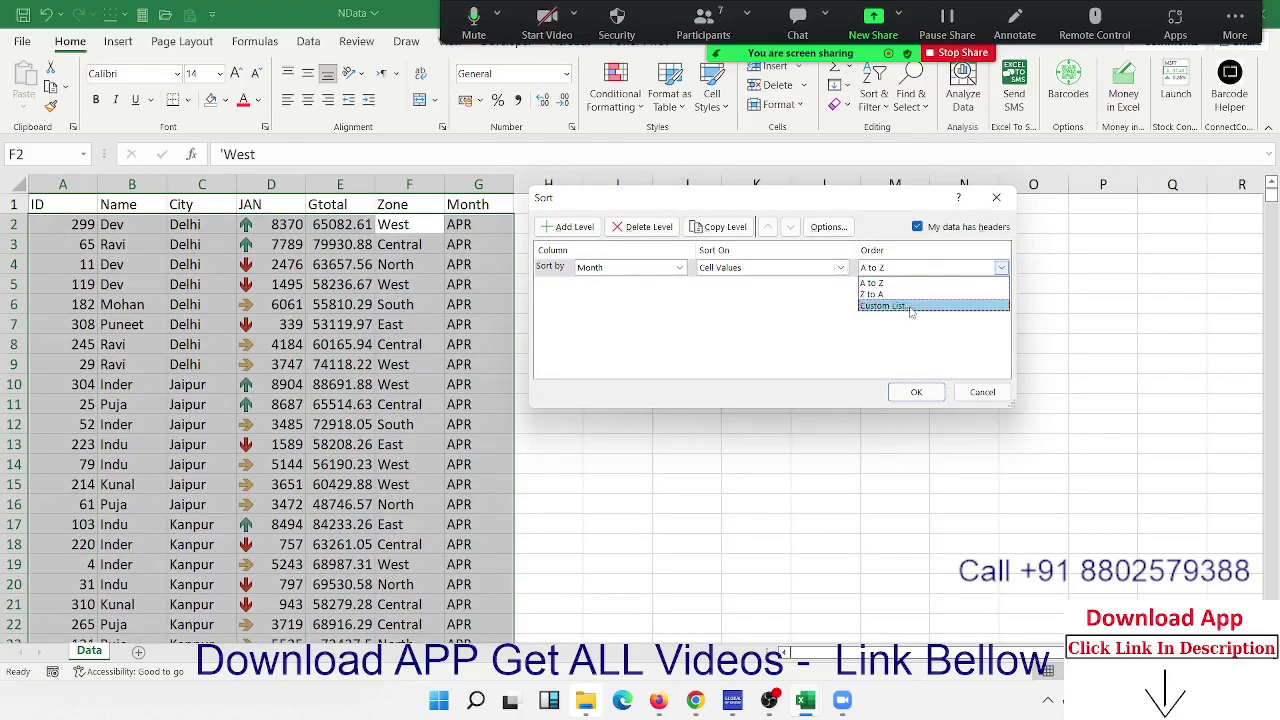
pyautogui.click(910, 308)
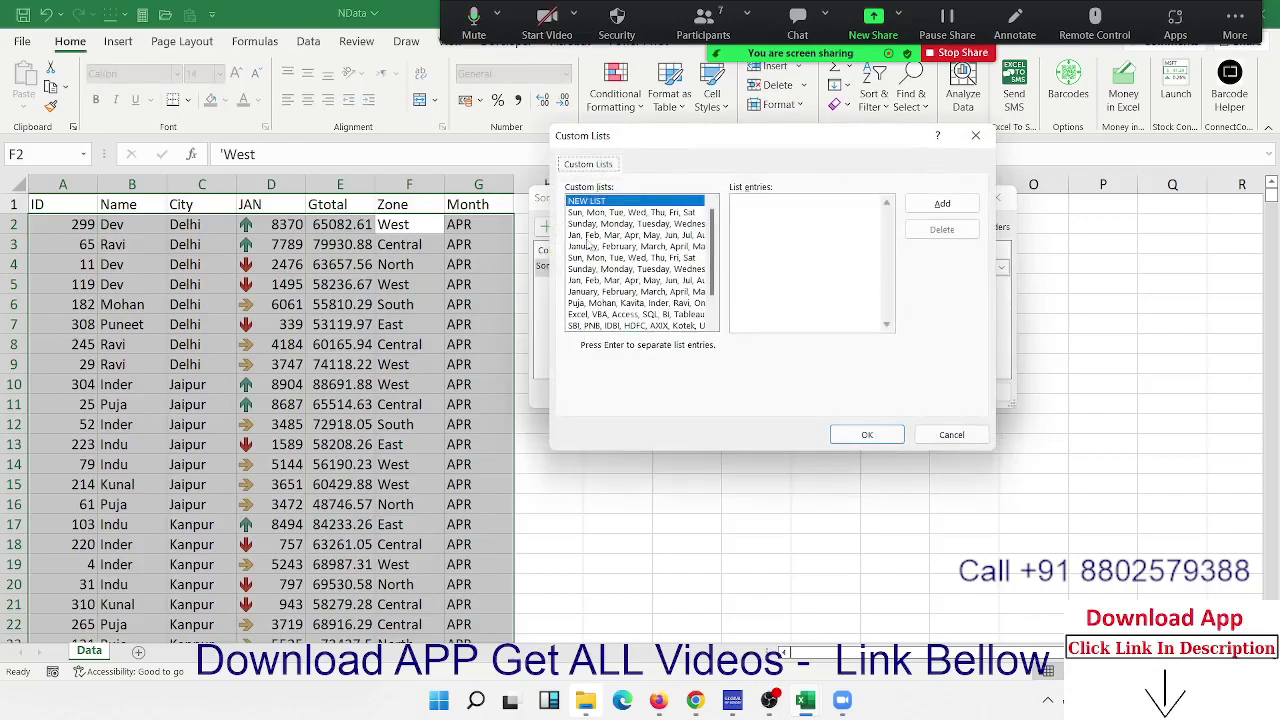
pyautogui.scroll(-1, 589, 241)
pyautogui.scroll(1, 598, 325)
pyautogui.click(605, 246)
pyautogui.click(606, 235)
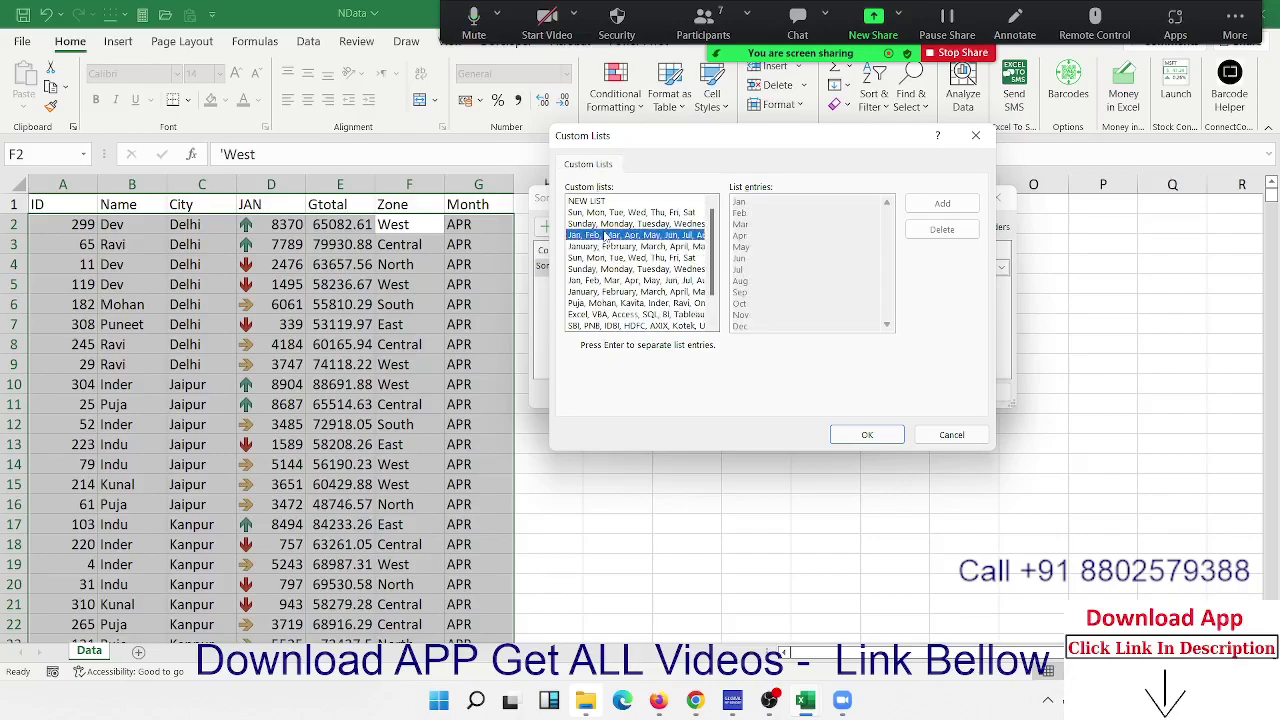
pyautogui.click(867, 434)
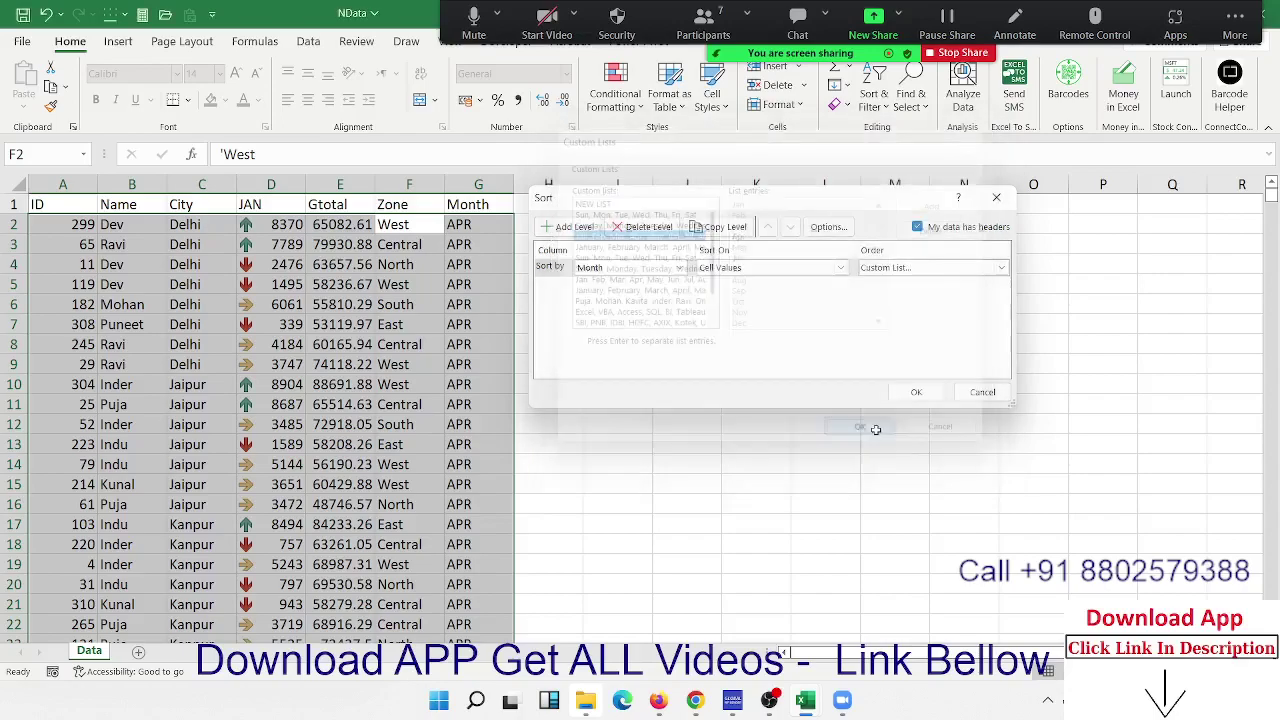
pyautogui.click(914, 391)
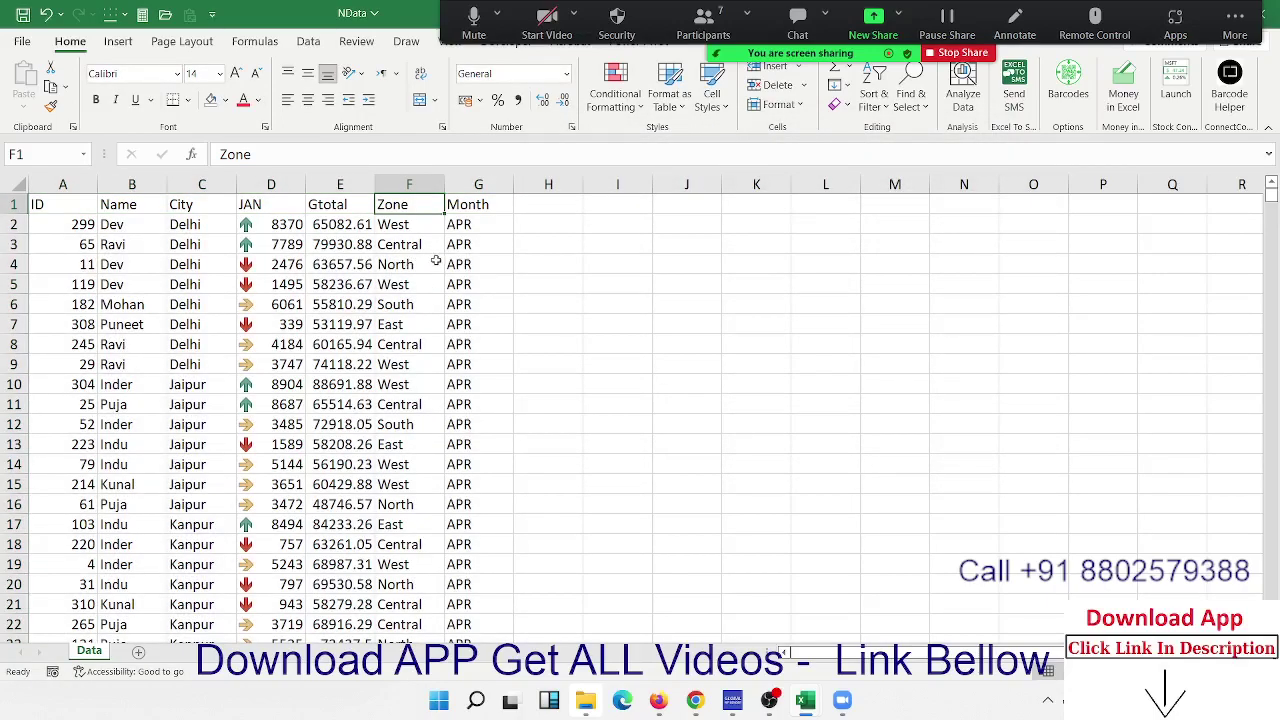
# Reselect a cell in the table and bring back the Custom Sort dialog
pyautogui.scroll(-7, 466, 258)
pyautogui.scroll(7, 466, 258)
pyautogui.click(478, 249)
pyautogui.scroll(-20, 474, 251)
pyautogui.scroll(-20, 472, 251)
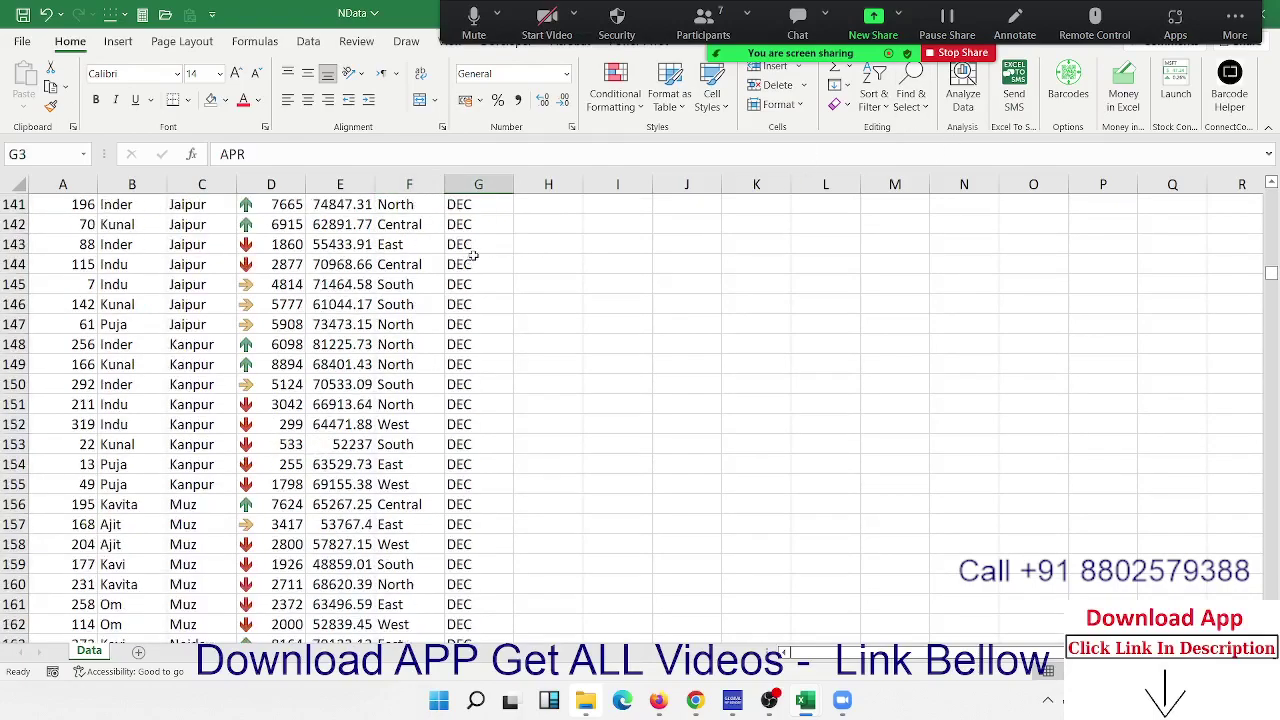
pyautogui.scroll(20, 472, 251)
pyautogui.scroll(20, 468, 240)
pyautogui.click(409, 185)
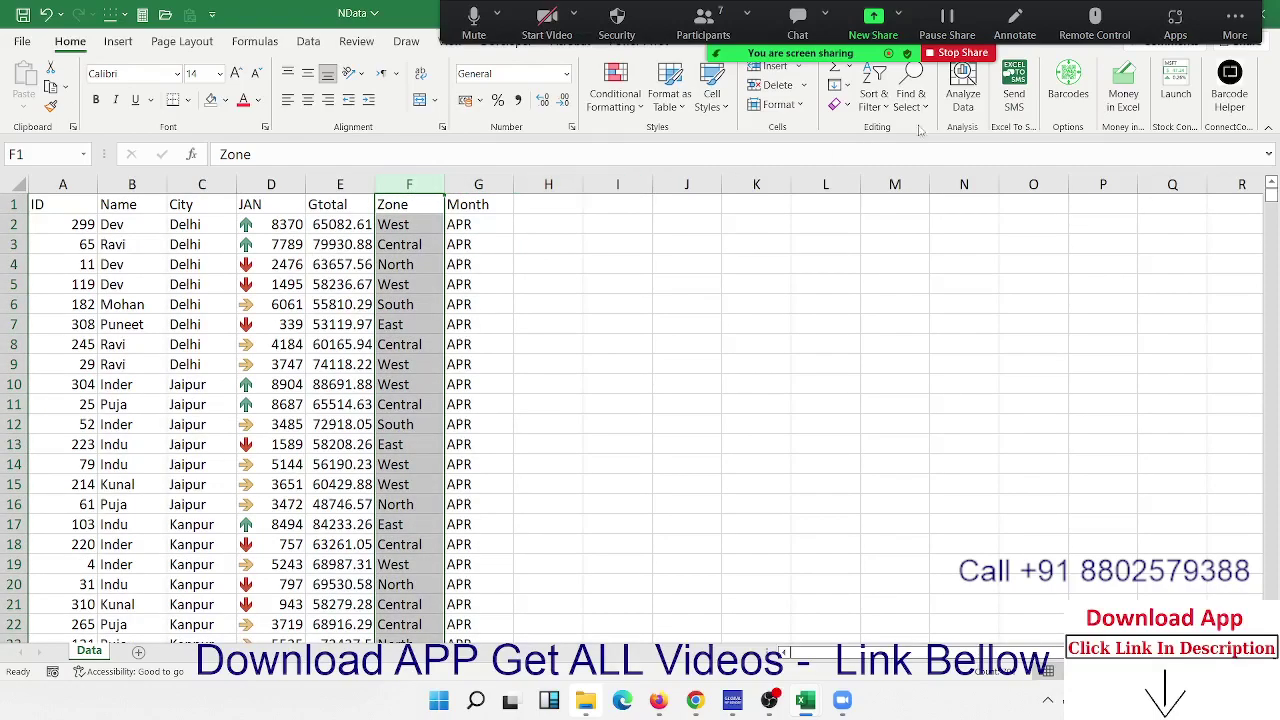
pyautogui.click(385, 205)
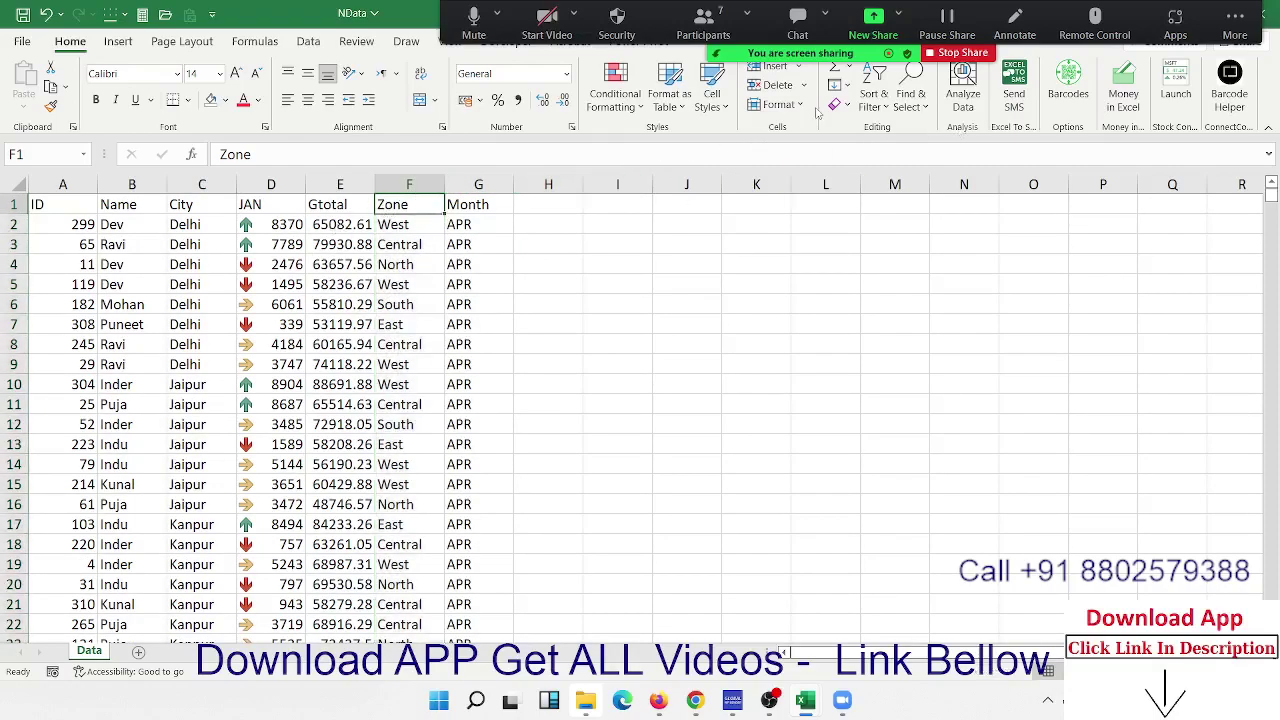
pyautogui.click(874, 100)
pyautogui.click(866, 177)
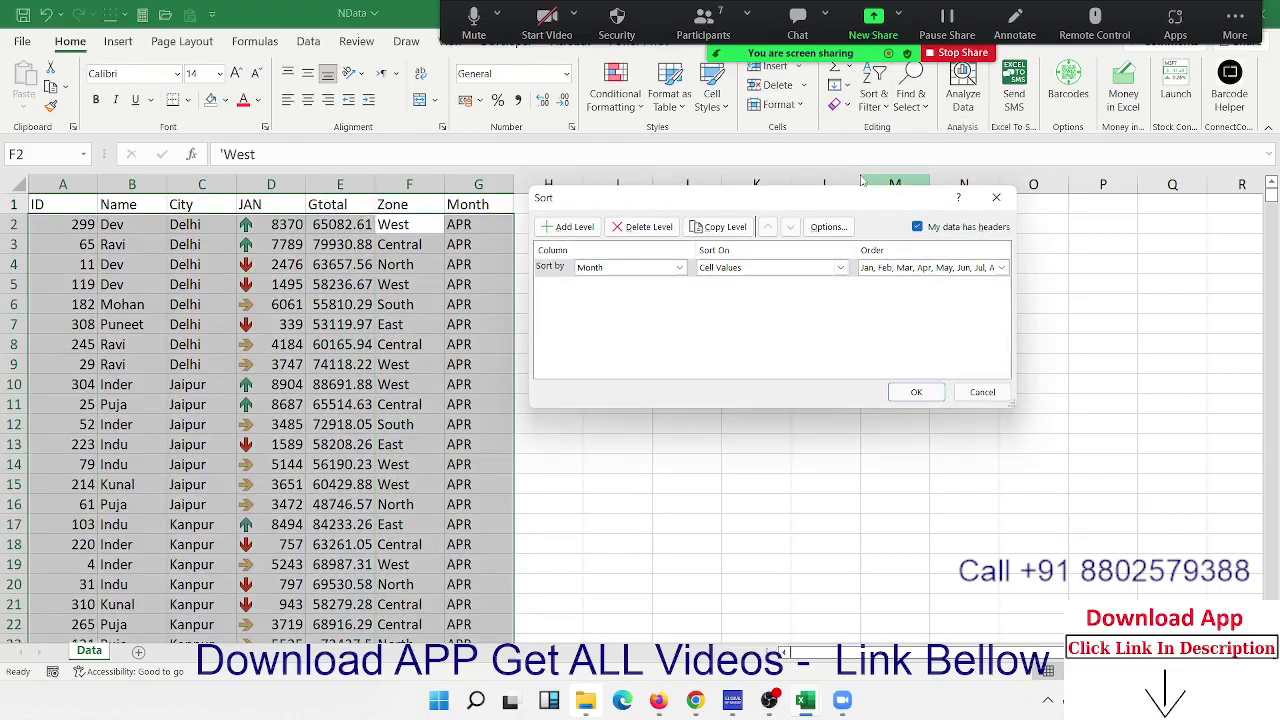
# Set the Month sort on cell values with the Jan, Feb, Mar… custom list order
pyautogui.click(840, 267)
pyautogui.click(726, 280)
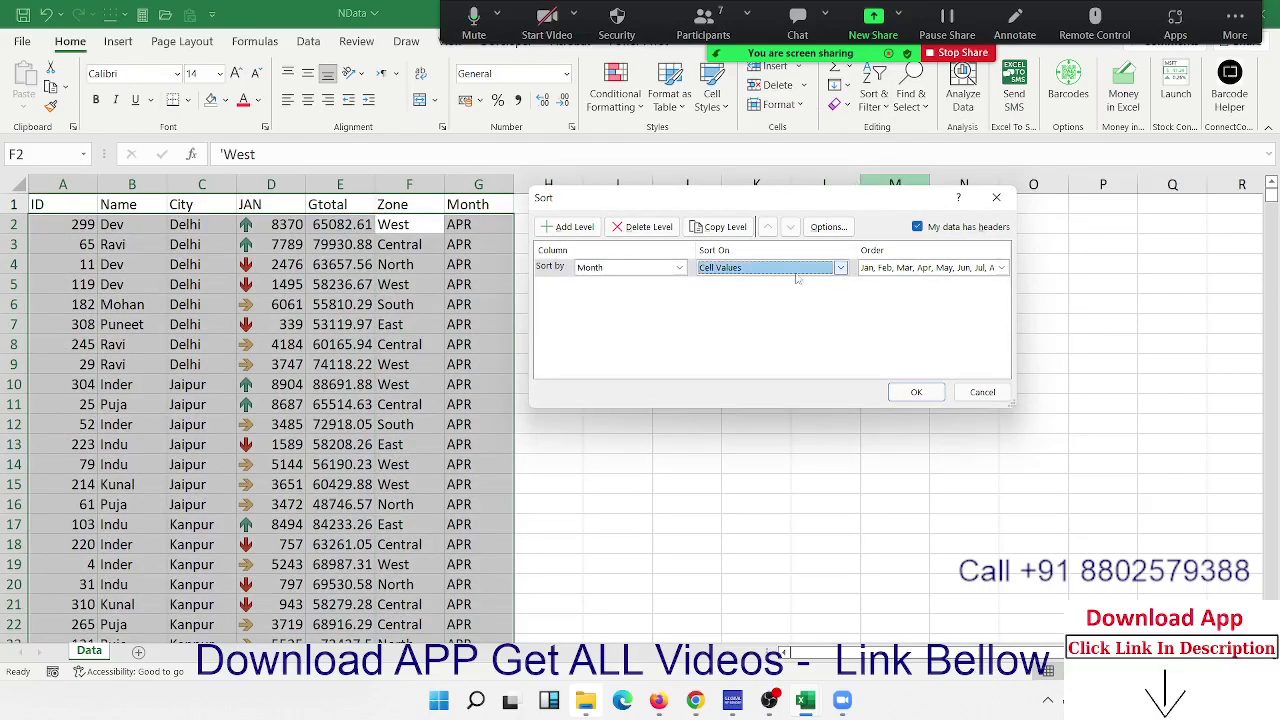
pyautogui.click(941, 270)
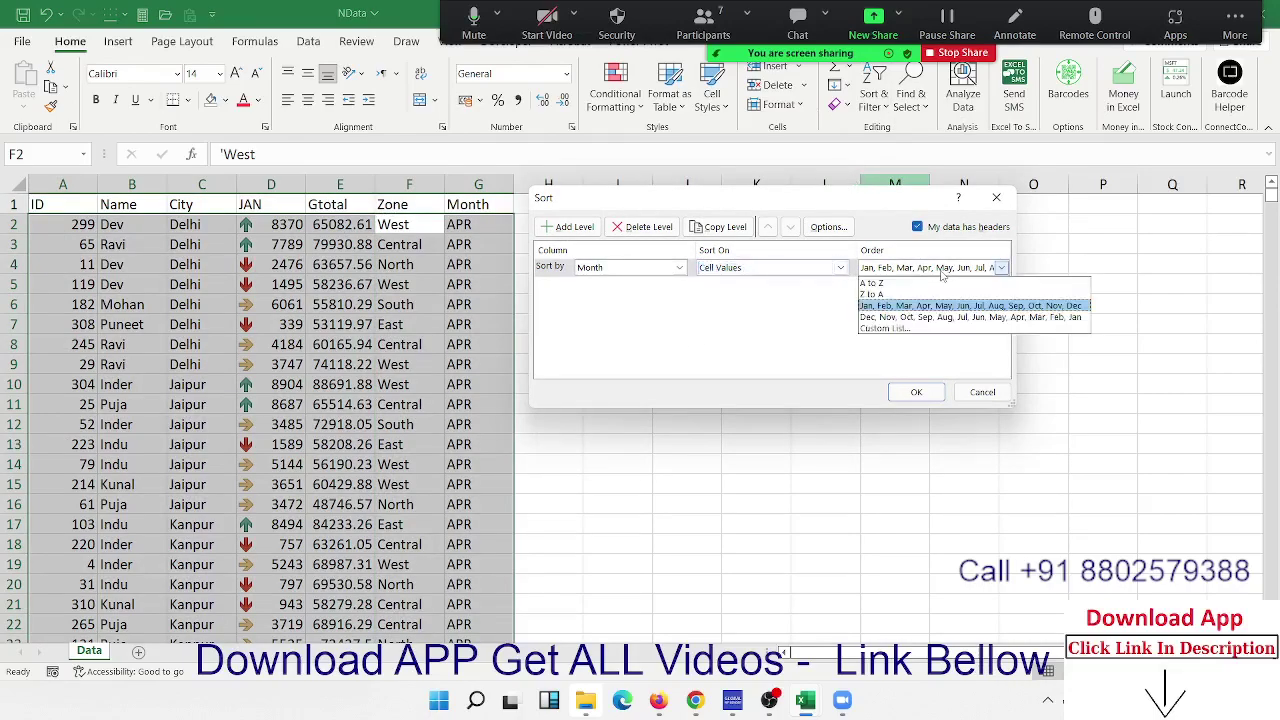
pyautogui.click(880, 328)
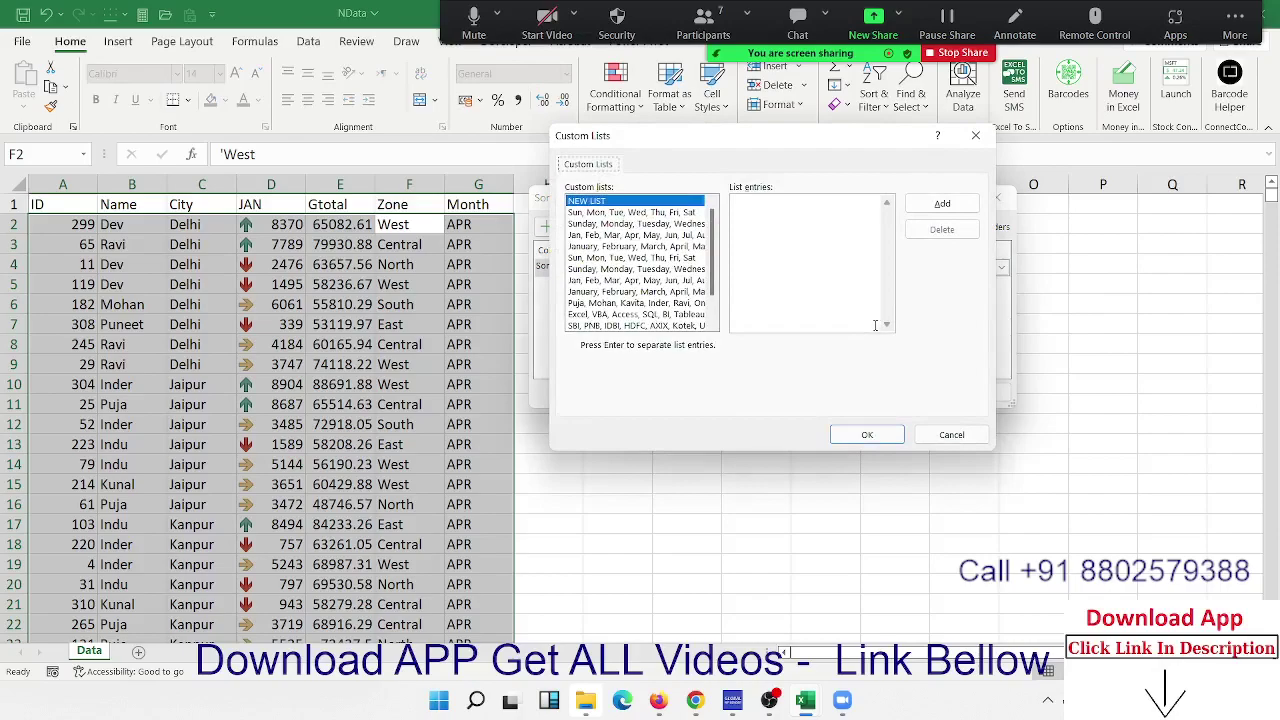
pyautogui.scroll(-1, 686, 312)
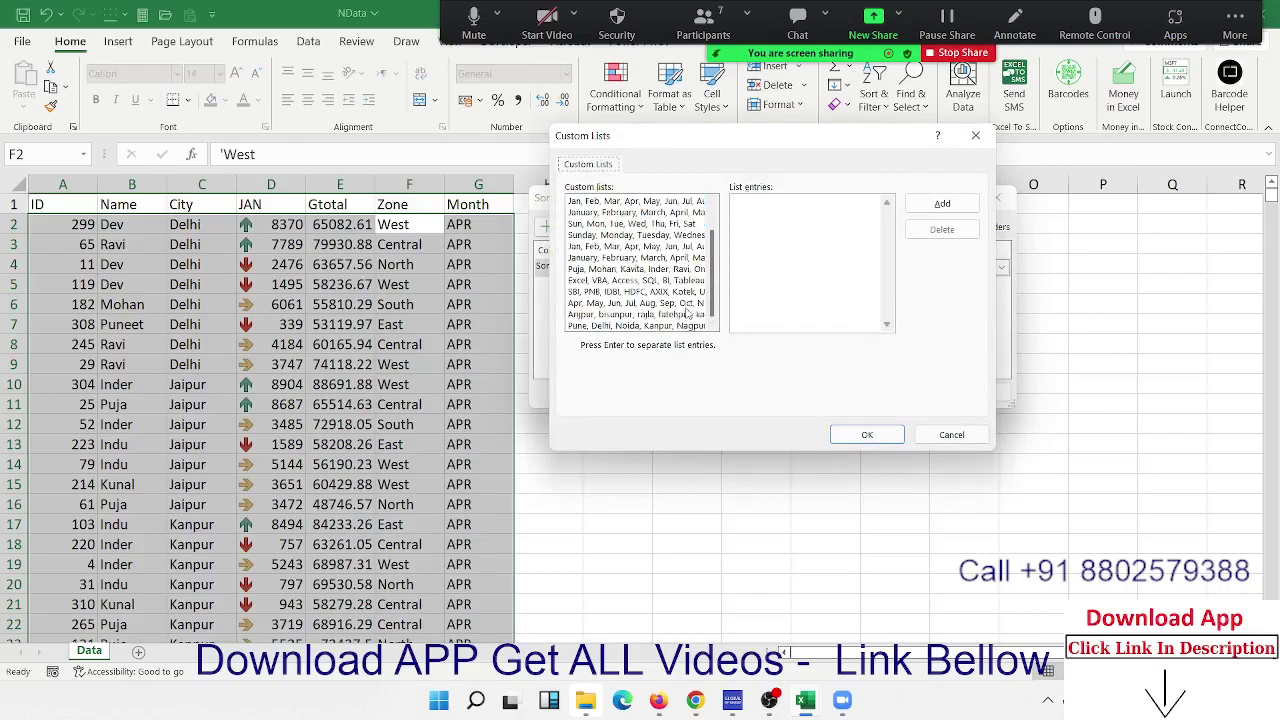
pyautogui.scroll(1, 686, 312)
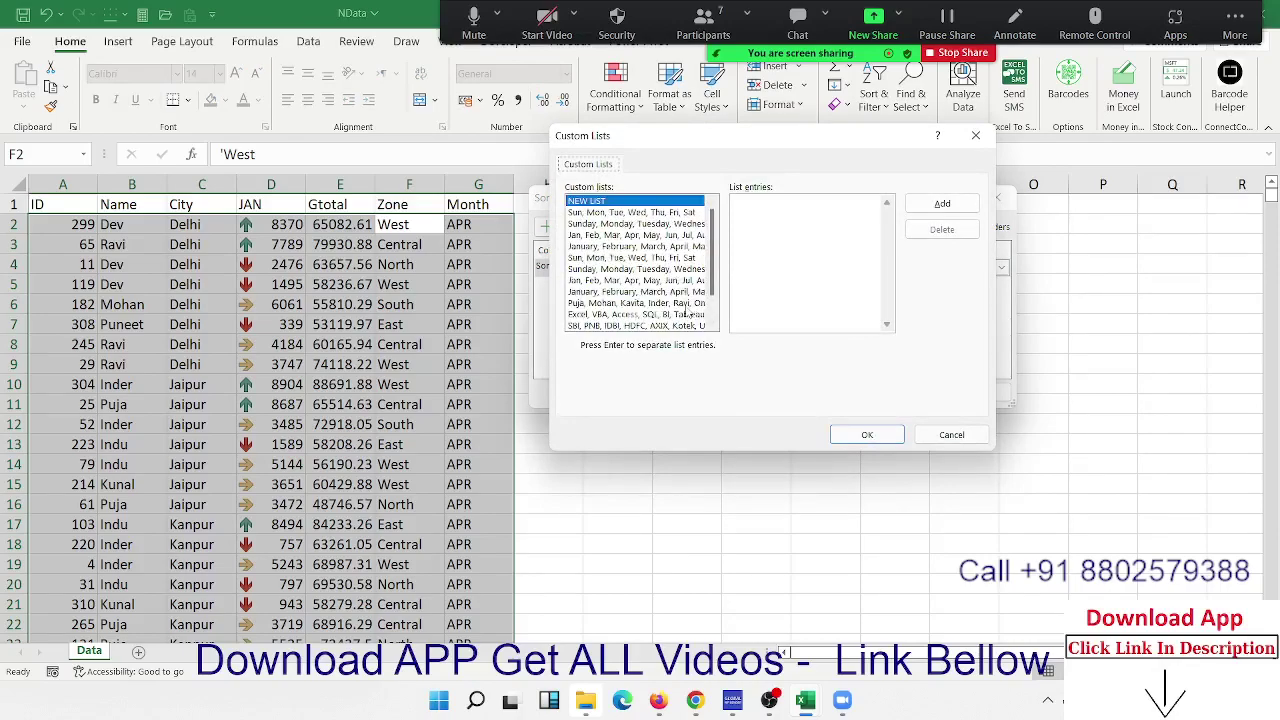
pyautogui.click(621, 281)
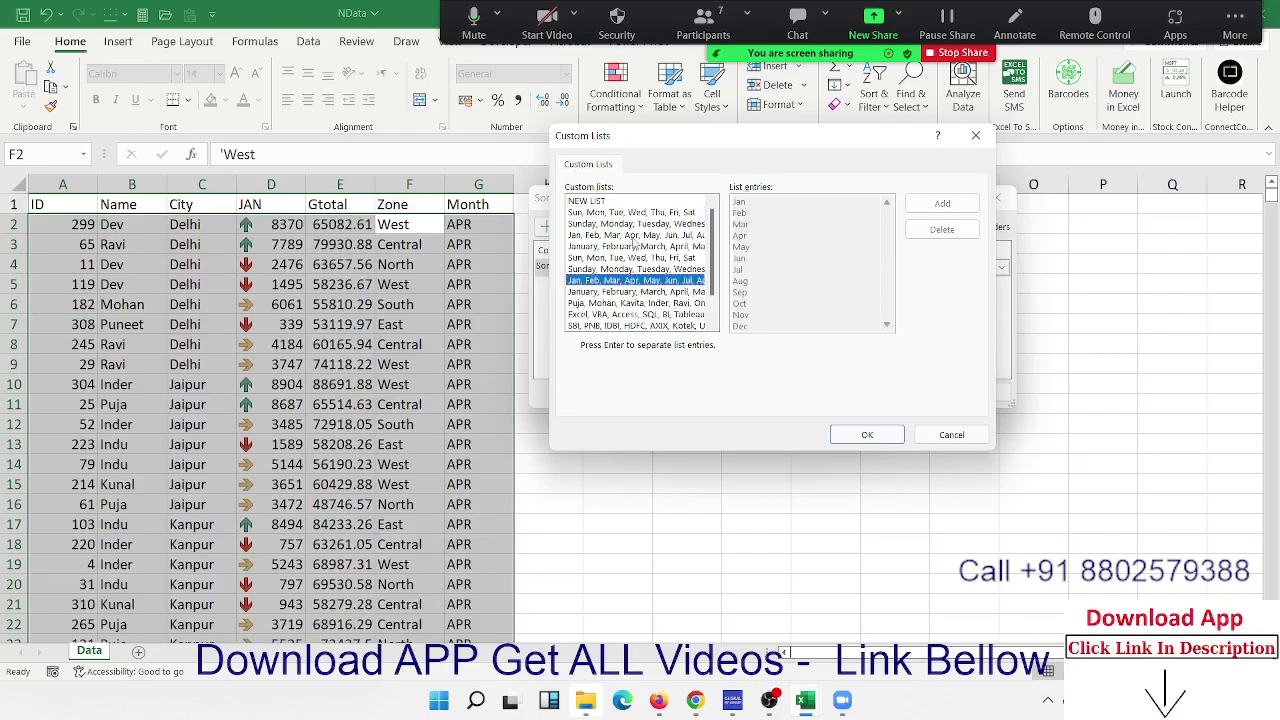
pyautogui.click(607, 235)
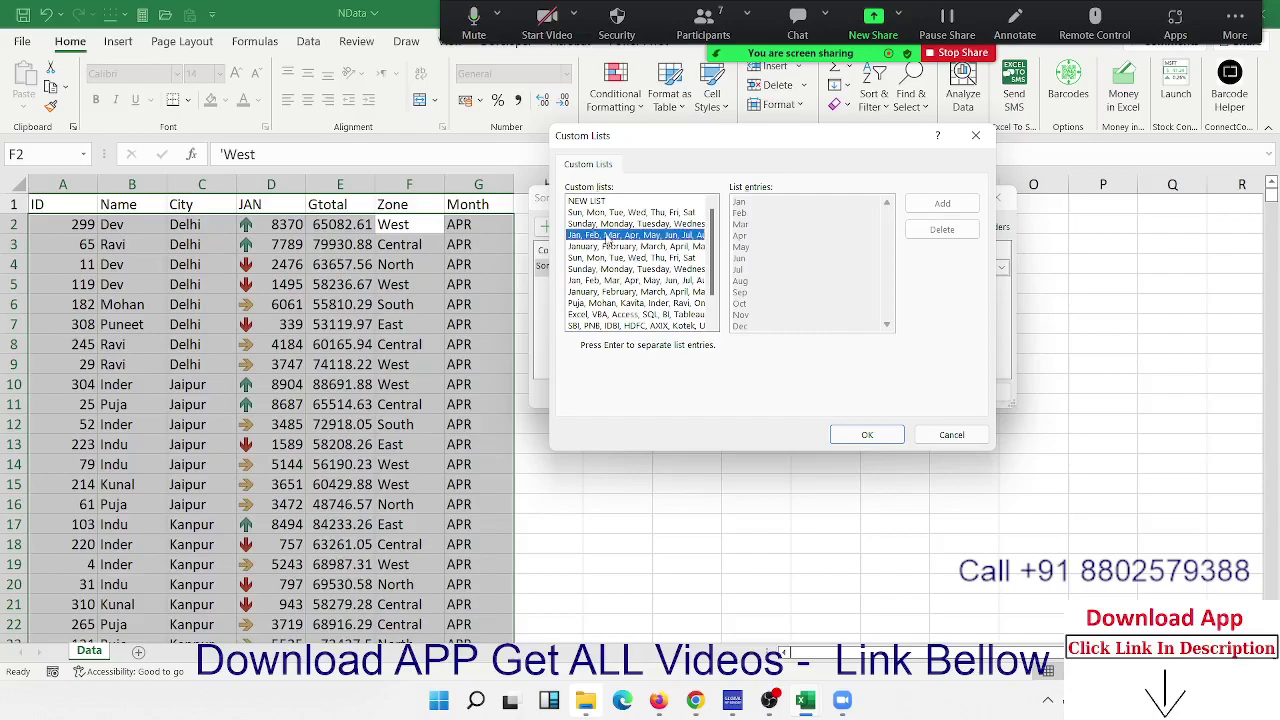
pyautogui.click(866, 436)
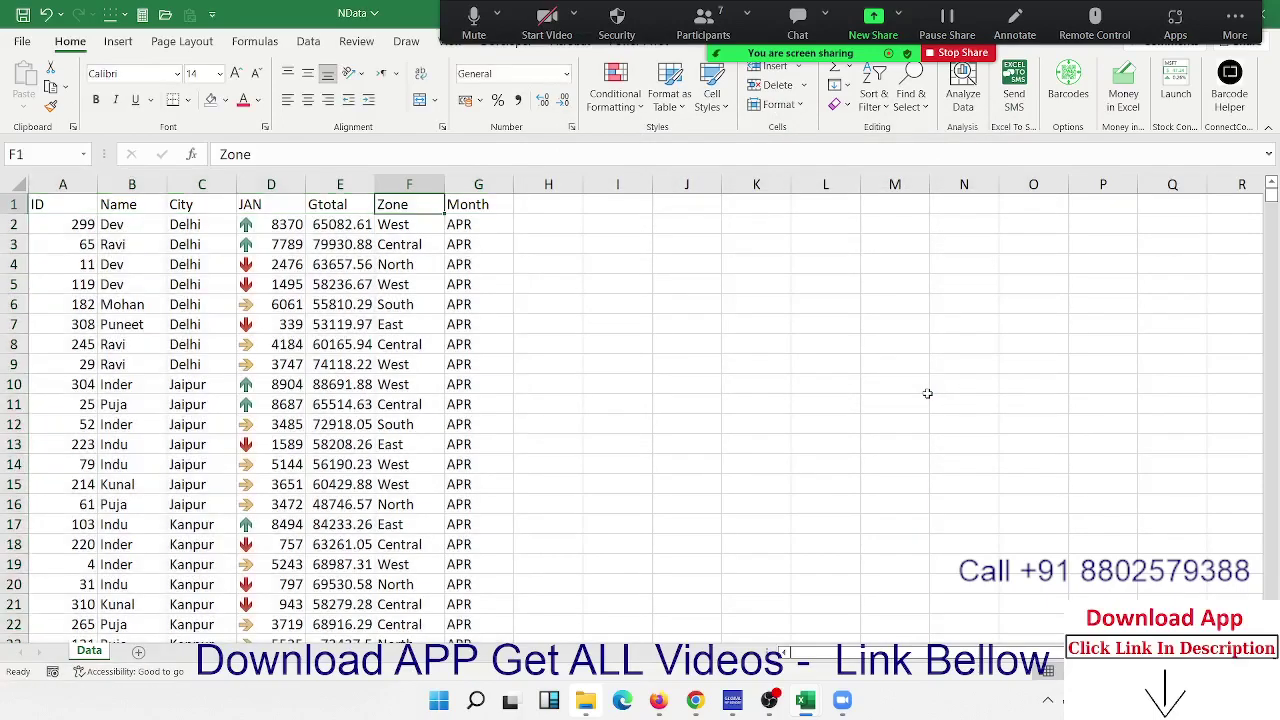
# Enter Jan in cell G2 of the Month column
pyautogui.click(506, 230)
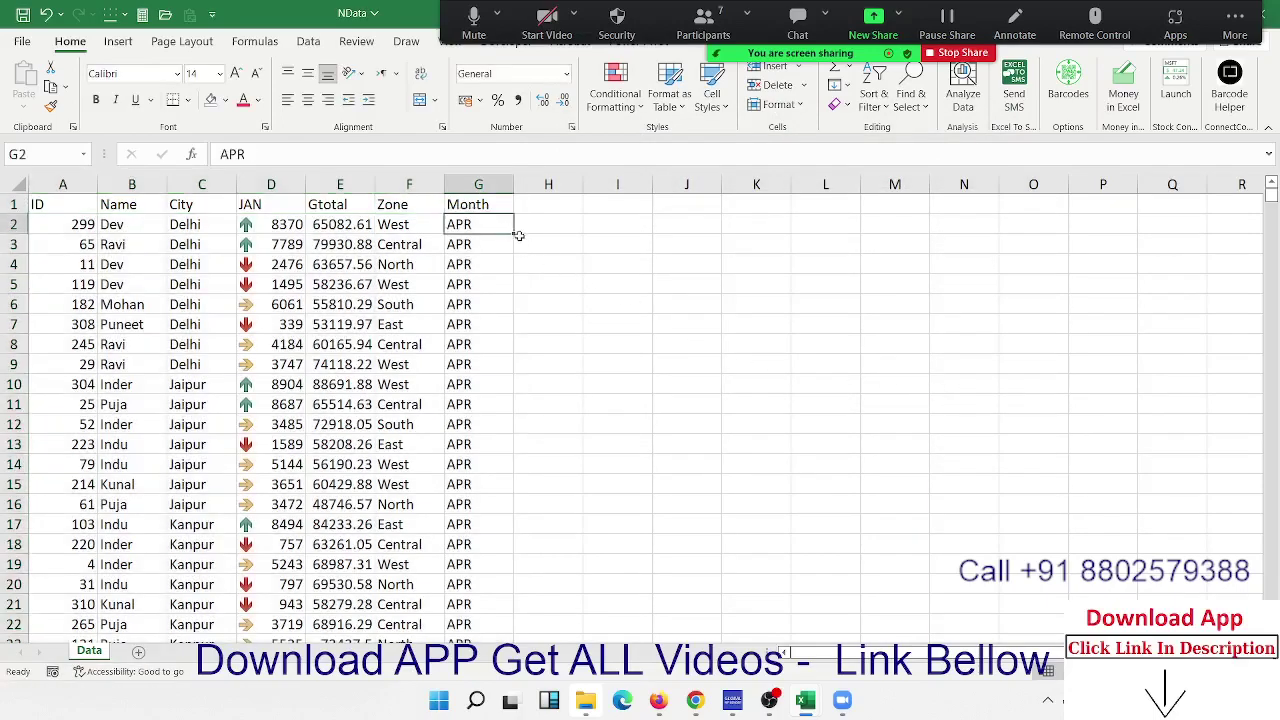
pyautogui.write('Jan')
pyautogui.press('Return')
# Fill the Month column down from G2 with the repeating Jan–Dec series
pyautogui.press('Up')
pyautogui.doubleClick(516, 236)
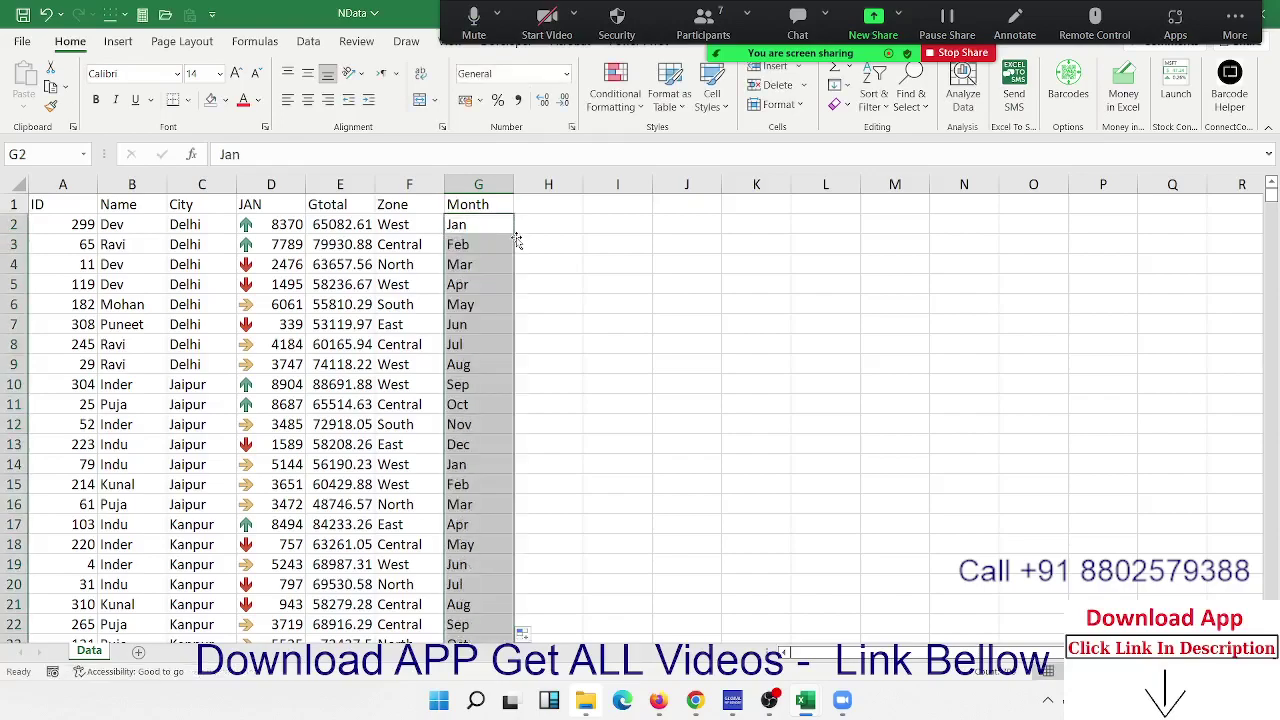
pyautogui.click(489, 211)
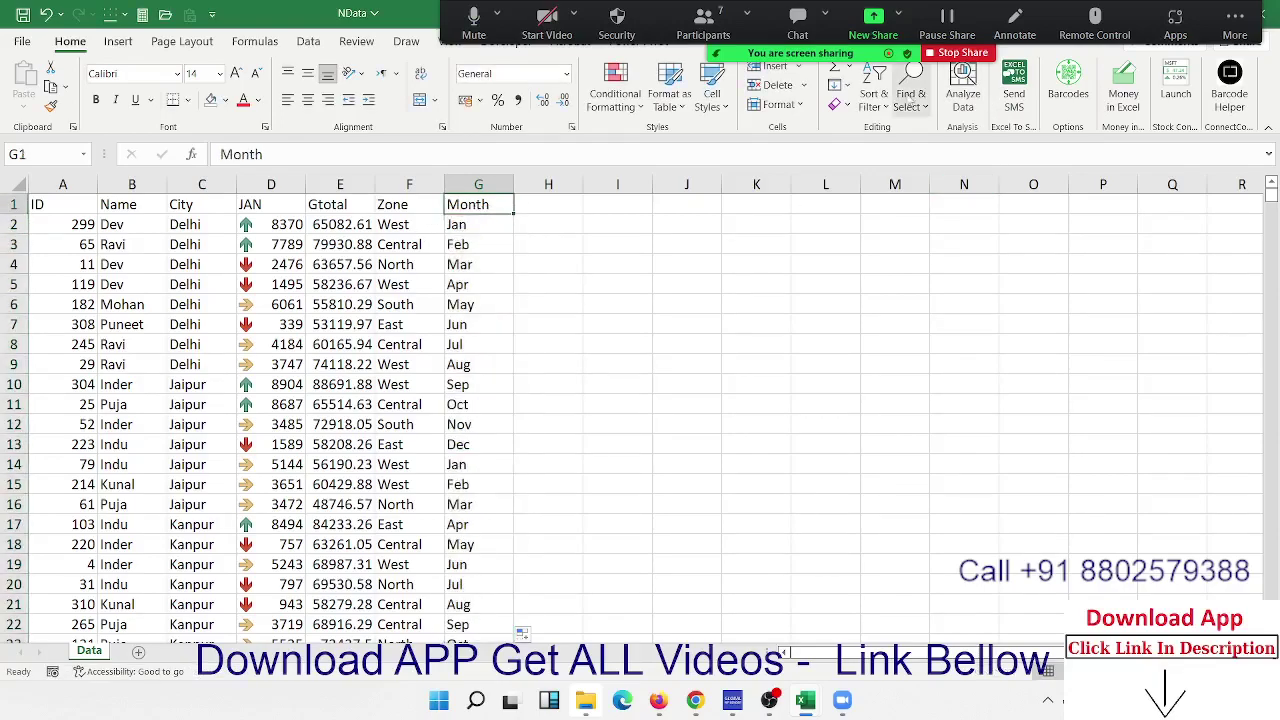
# Sort the table by Month in calendar order and scroll to check the result
pyautogui.click(875, 100)
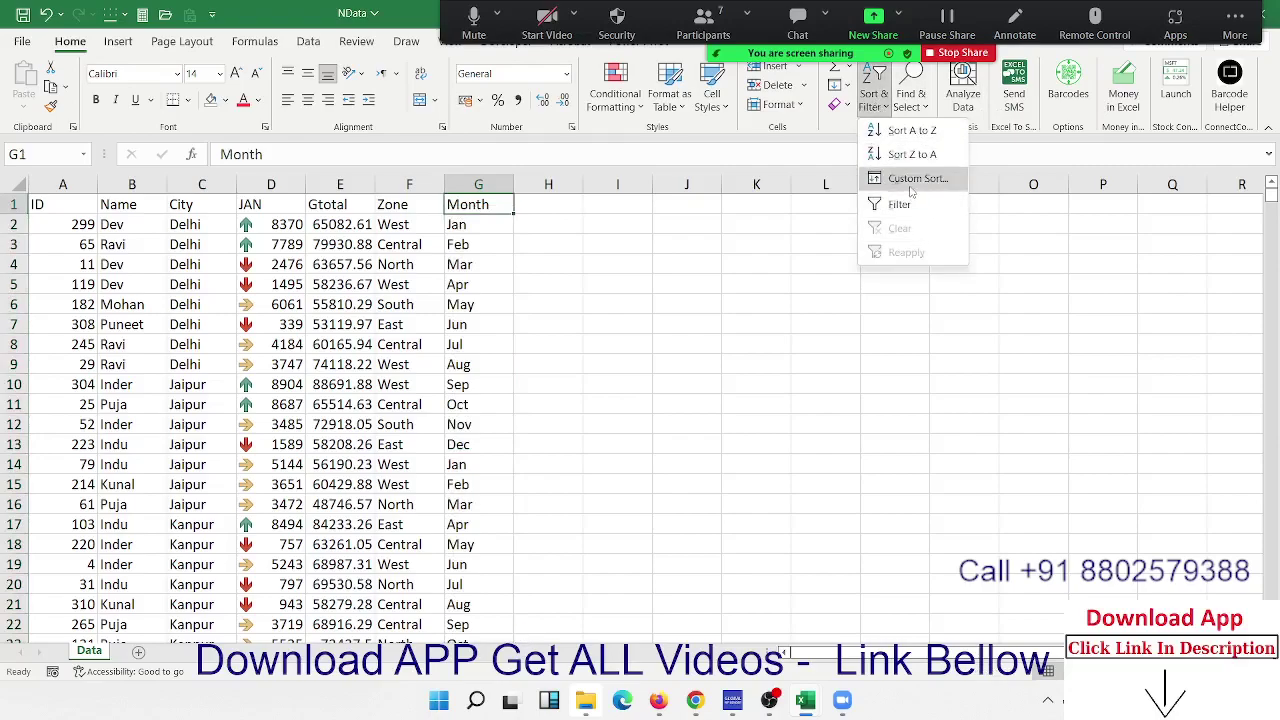
pyautogui.click(905, 177)
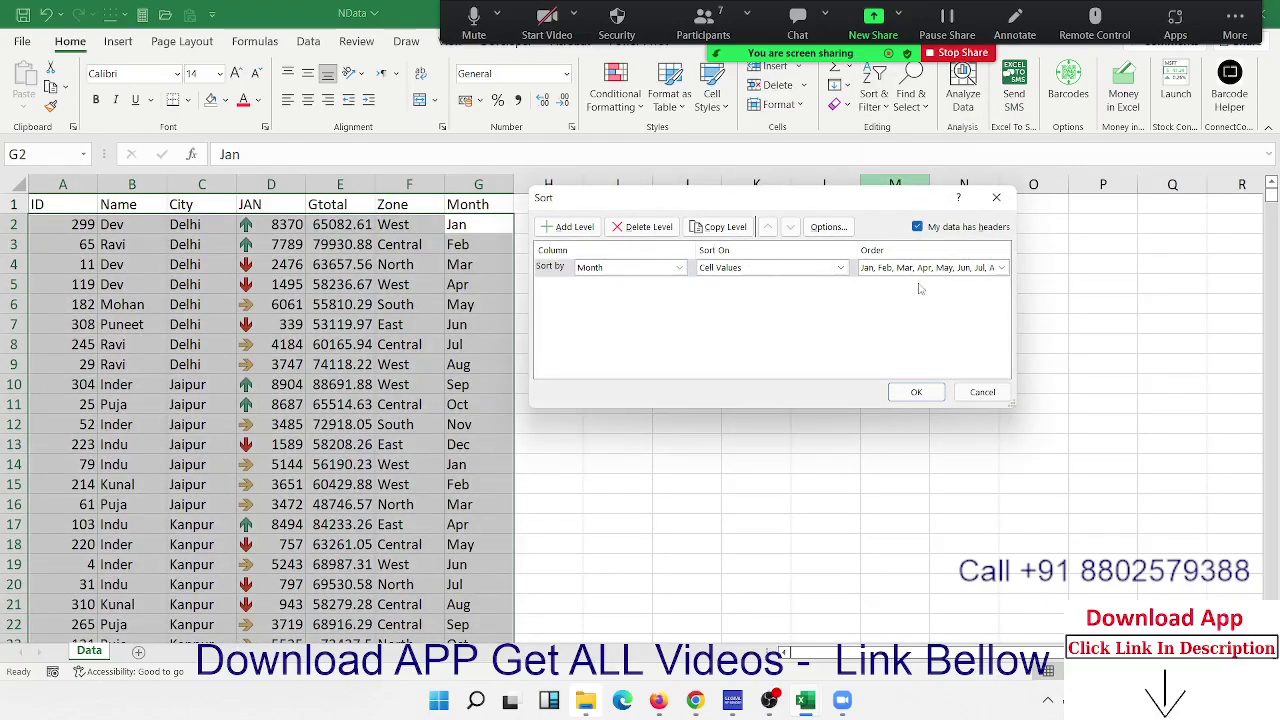
pyautogui.click(913, 393)
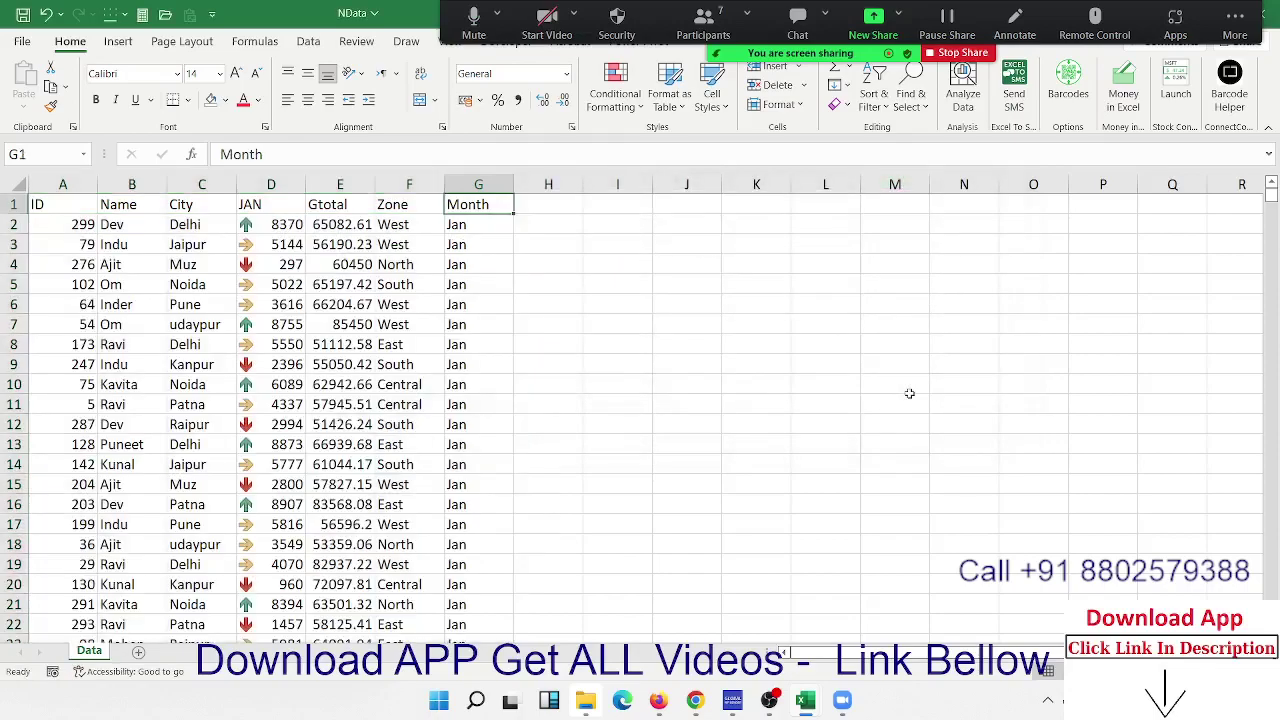
pyautogui.scroll(-13, 465, 362)
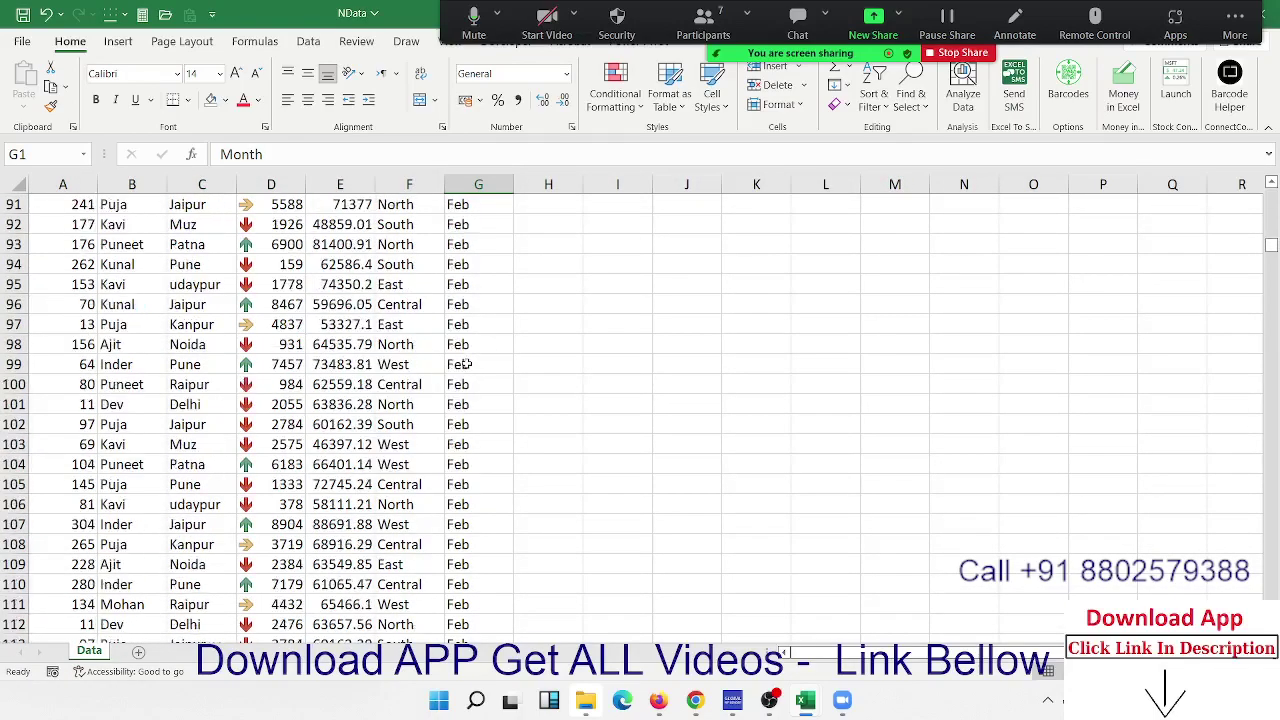
pyautogui.scroll(-2, 465, 362)
pyautogui.scroll(-14, 465, 362)
pyautogui.scroll(-7, 465, 362)
pyautogui.scroll(-17, 465, 362)
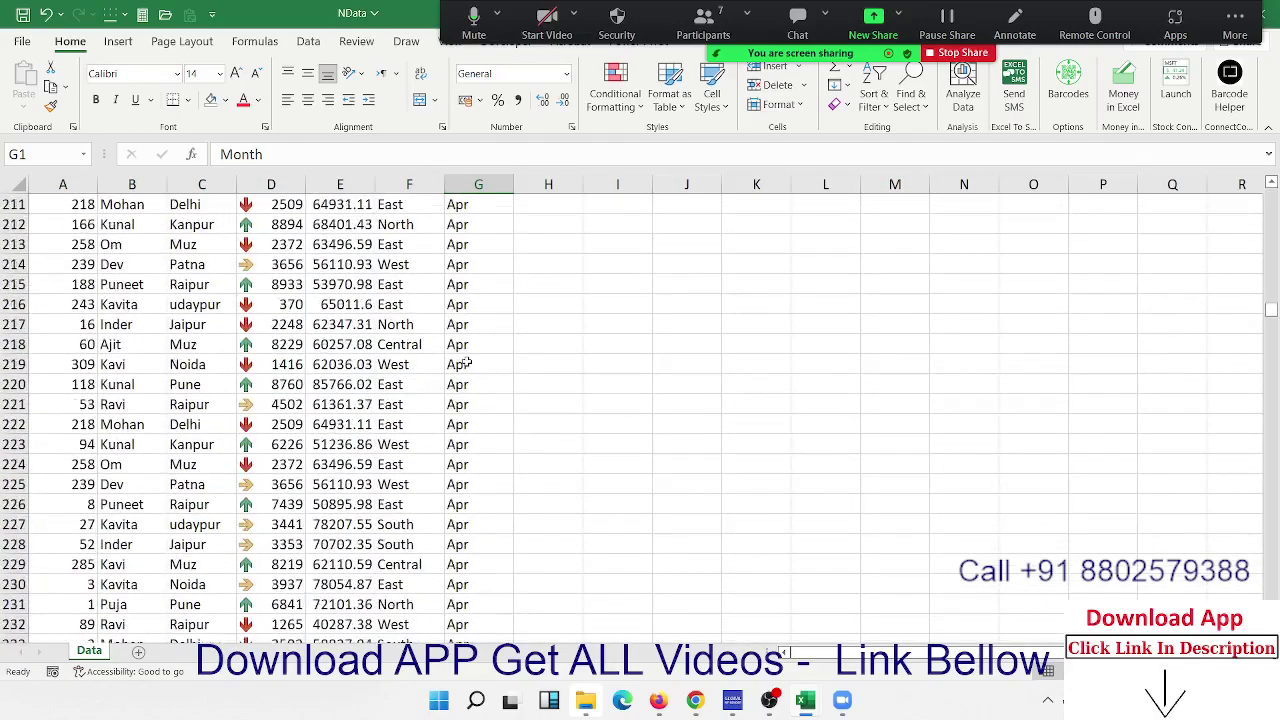
pyautogui.scroll(-7, 465, 362)
pyautogui.scroll(17, 470, 360)
pyautogui.scroll(20, 476, 355)
pyautogui.scroll(17, 476, 355)
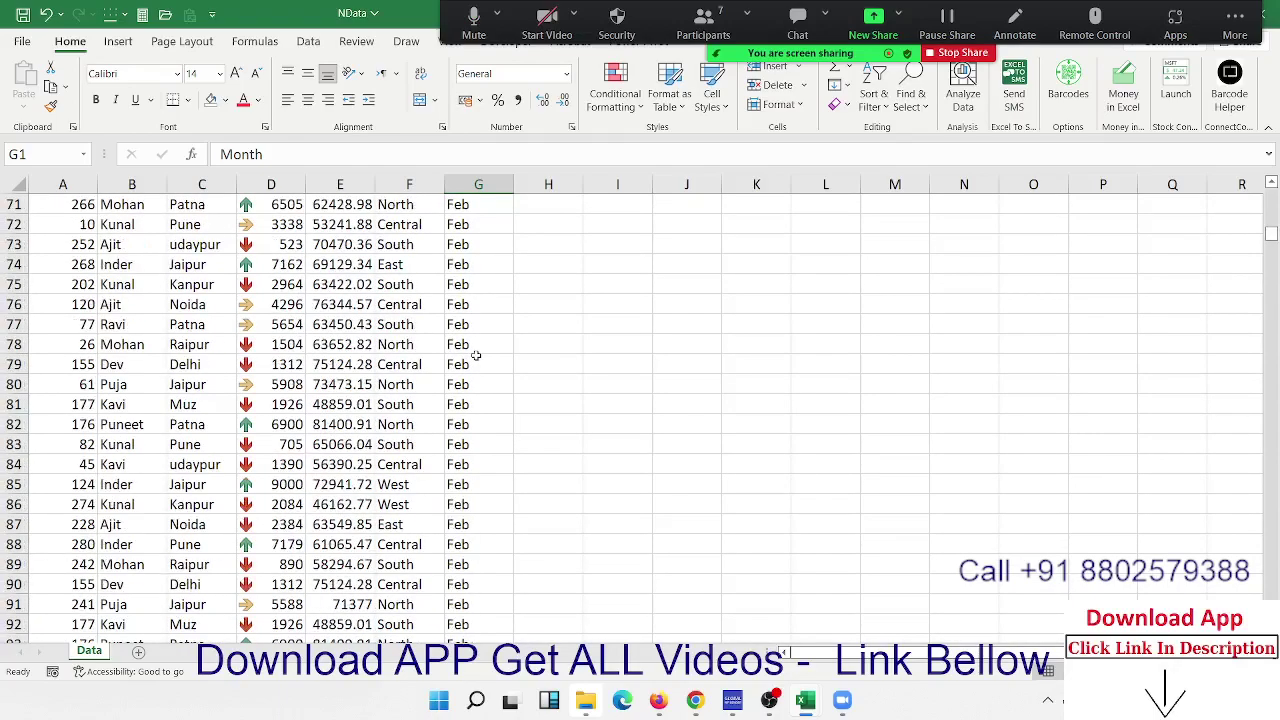
pyautogui.scroll(20, 476, 355)
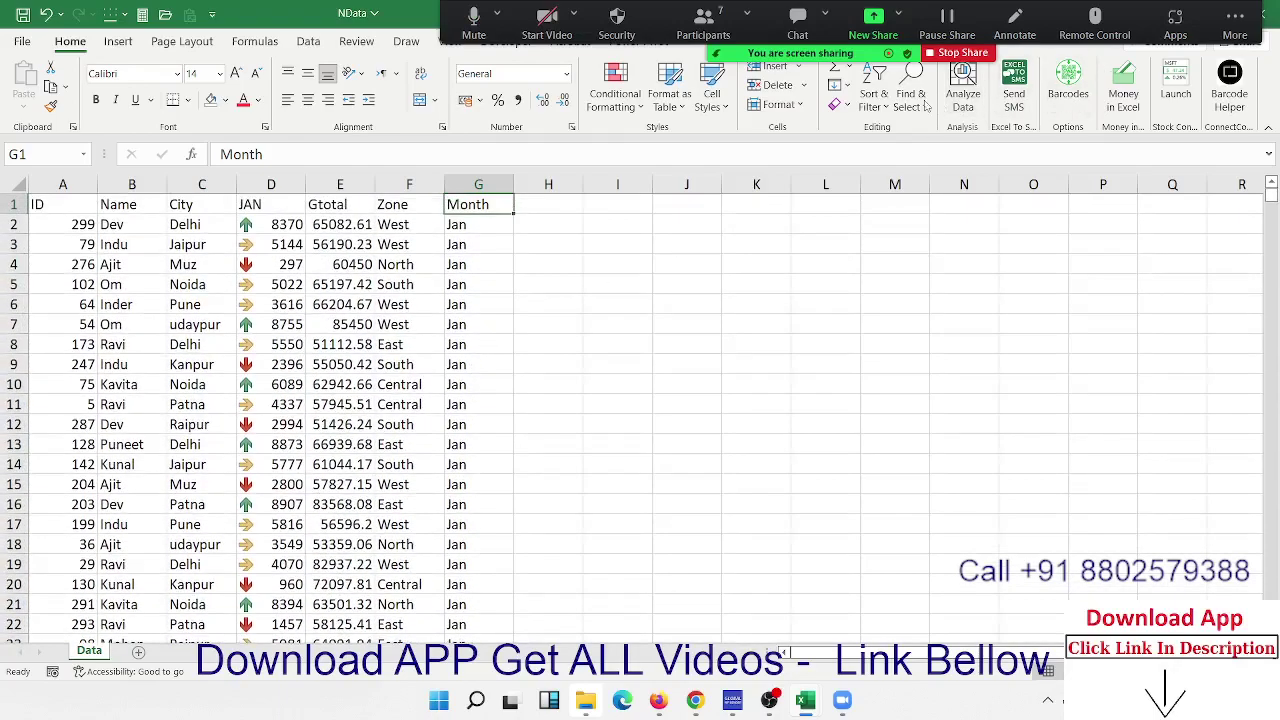
# Re-sort by Month with the Case sensitive option ticked, then select cell G2
pyautogui.click(874, 100)
pyautogui.click(911, 179)
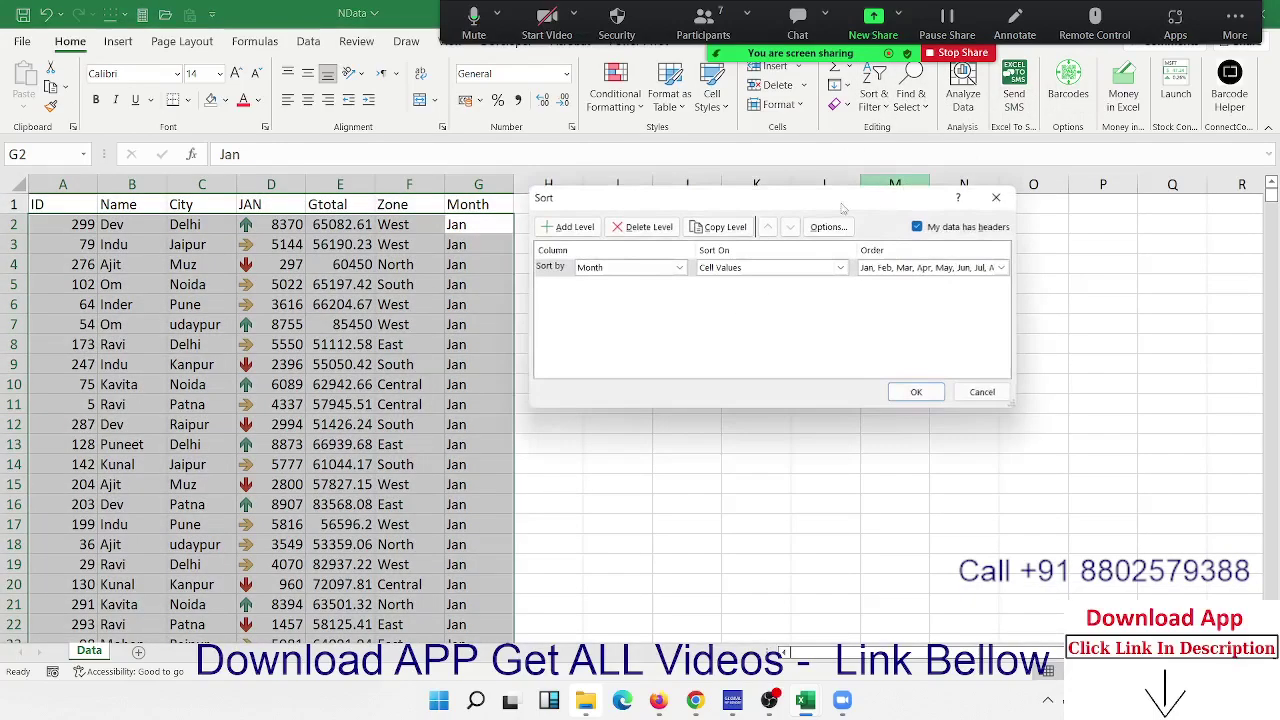
pyautogui.click(829, 227)
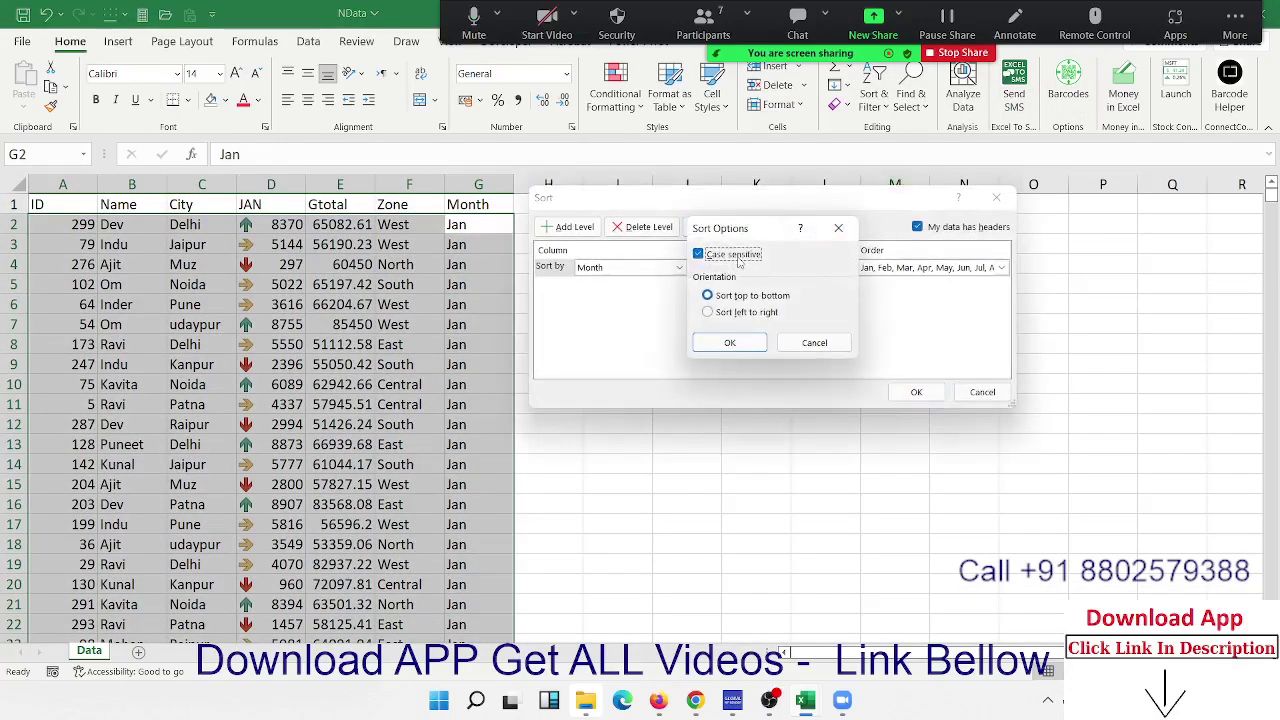
pyautogui.click(752, 344)
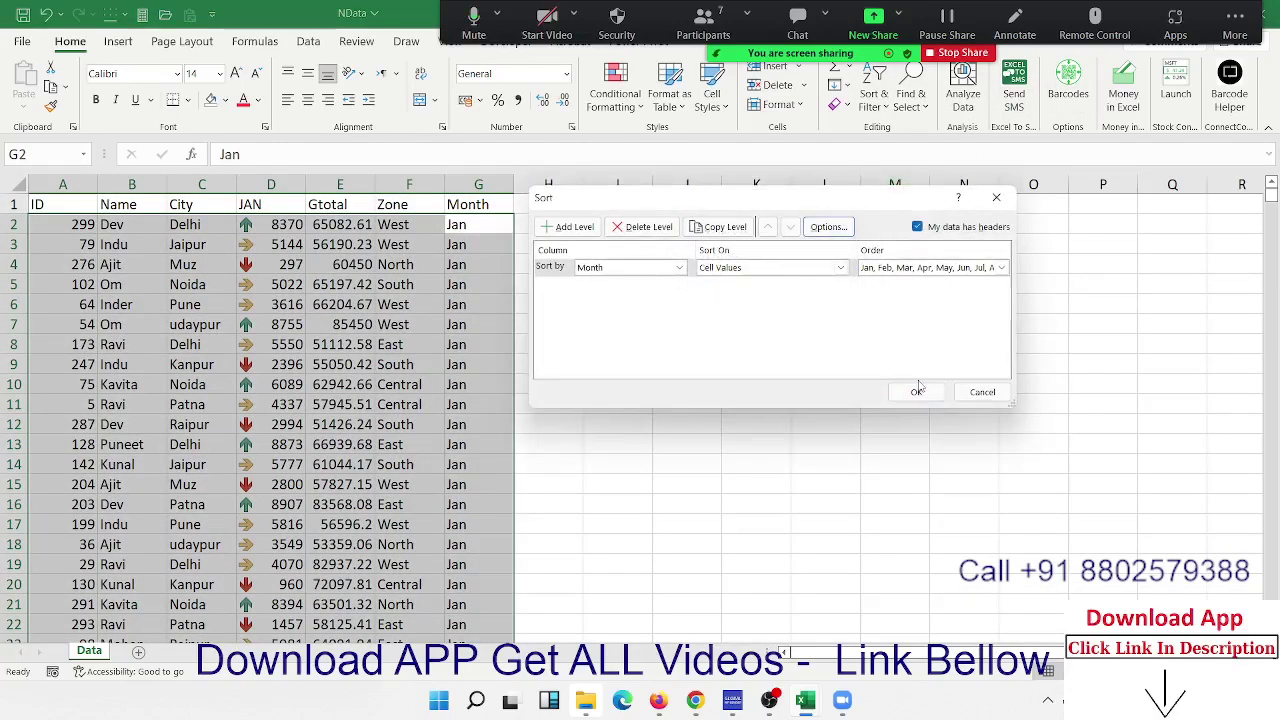
pyautogui.click(916, 393)
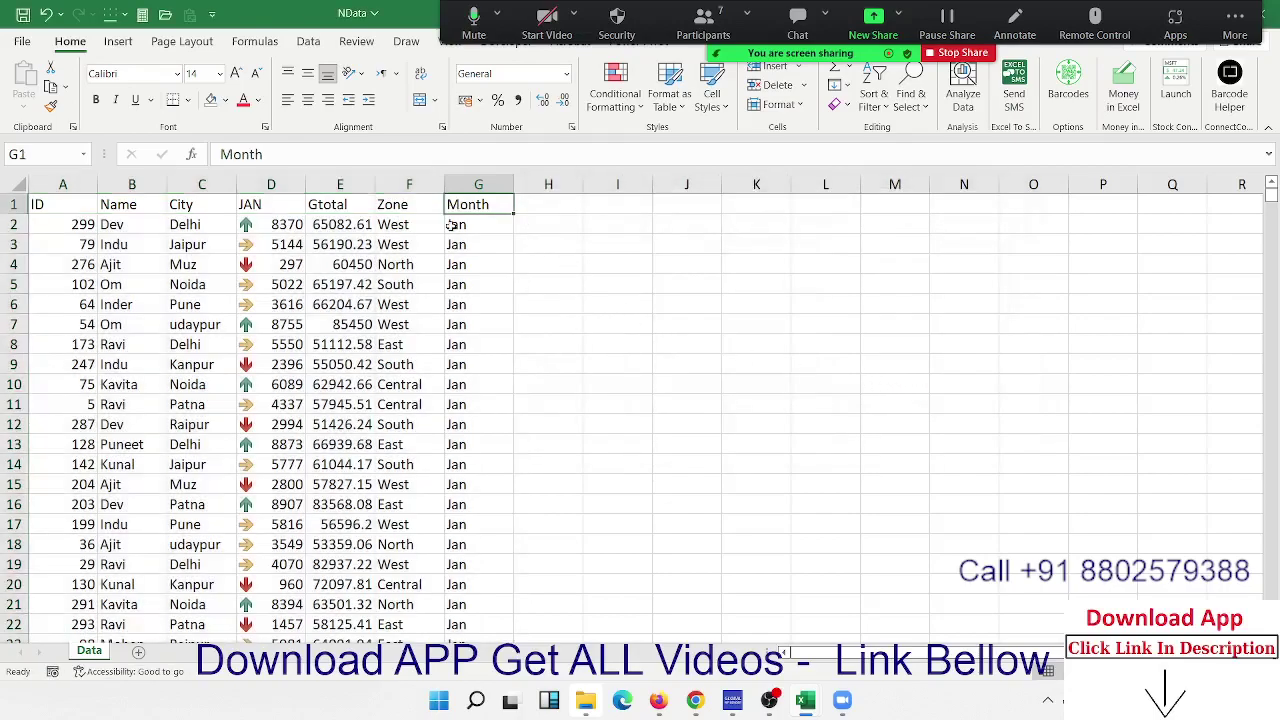
pyautogui.click(450, 226)
# Enter JAN in G2 and fill the Month column with uppercase JAN–DEC
pyautogui.write('JAN')
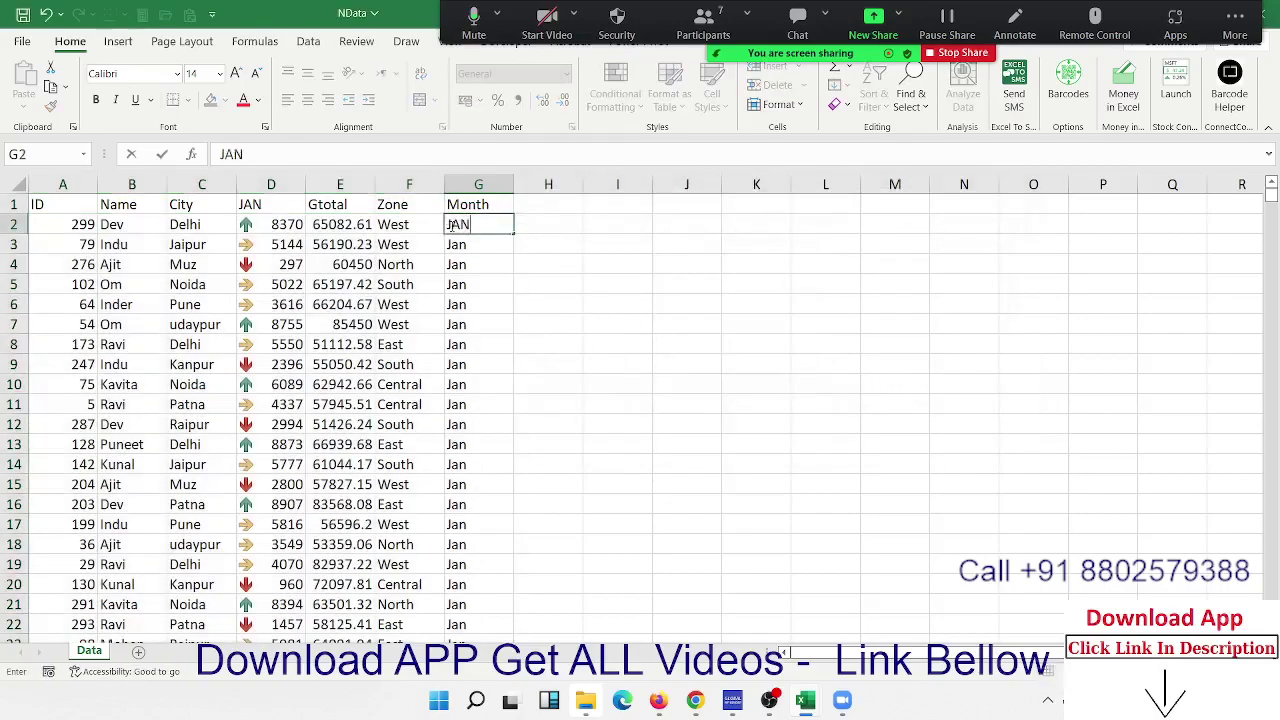
pyautogui.press('Return')
pyautogui.click(456, 226)
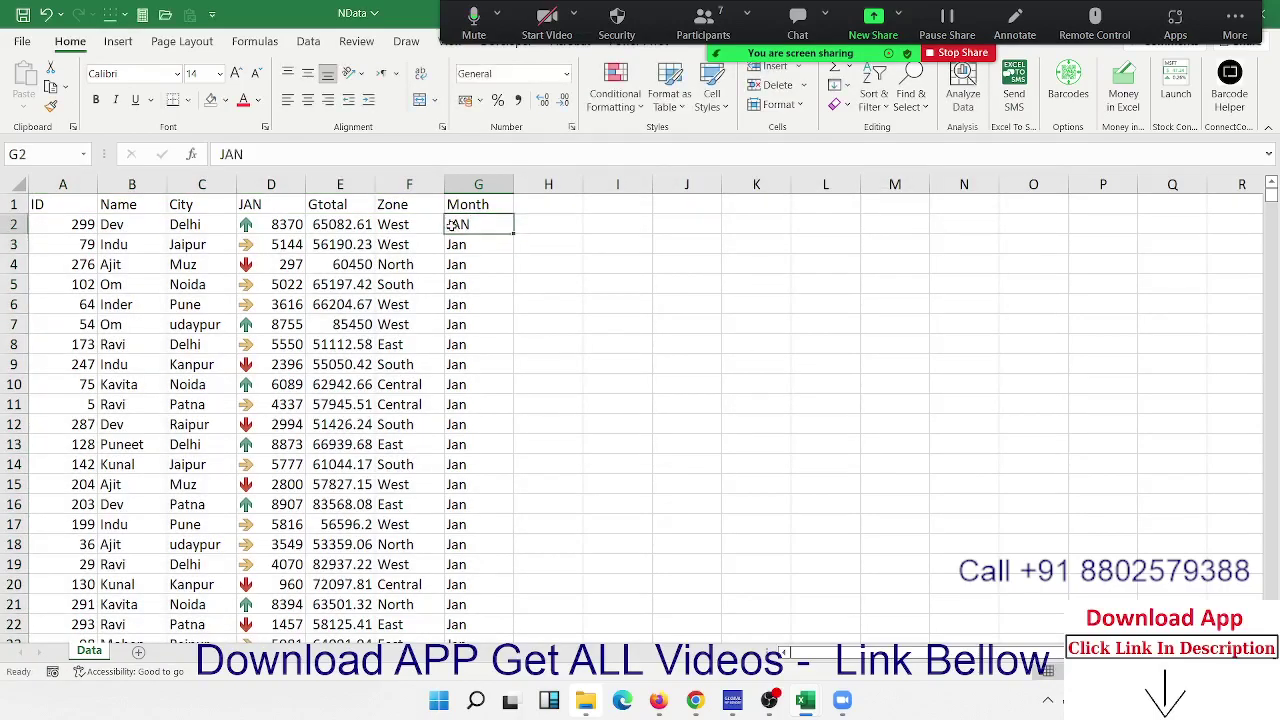
pyautogui.doubleClick(513, 234)
# Sort the table by Month in Jan–Dec calendar order
pyautogui.click(478, 205)
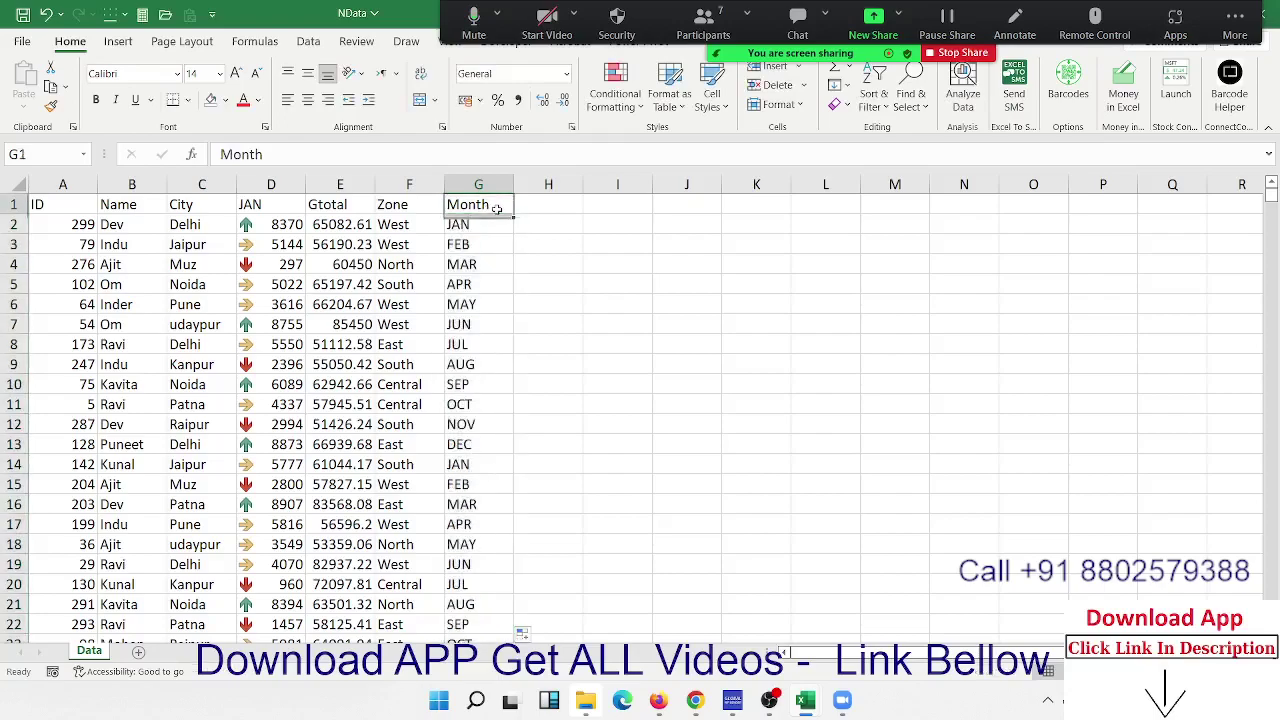
pyautogui.click(873, 100)
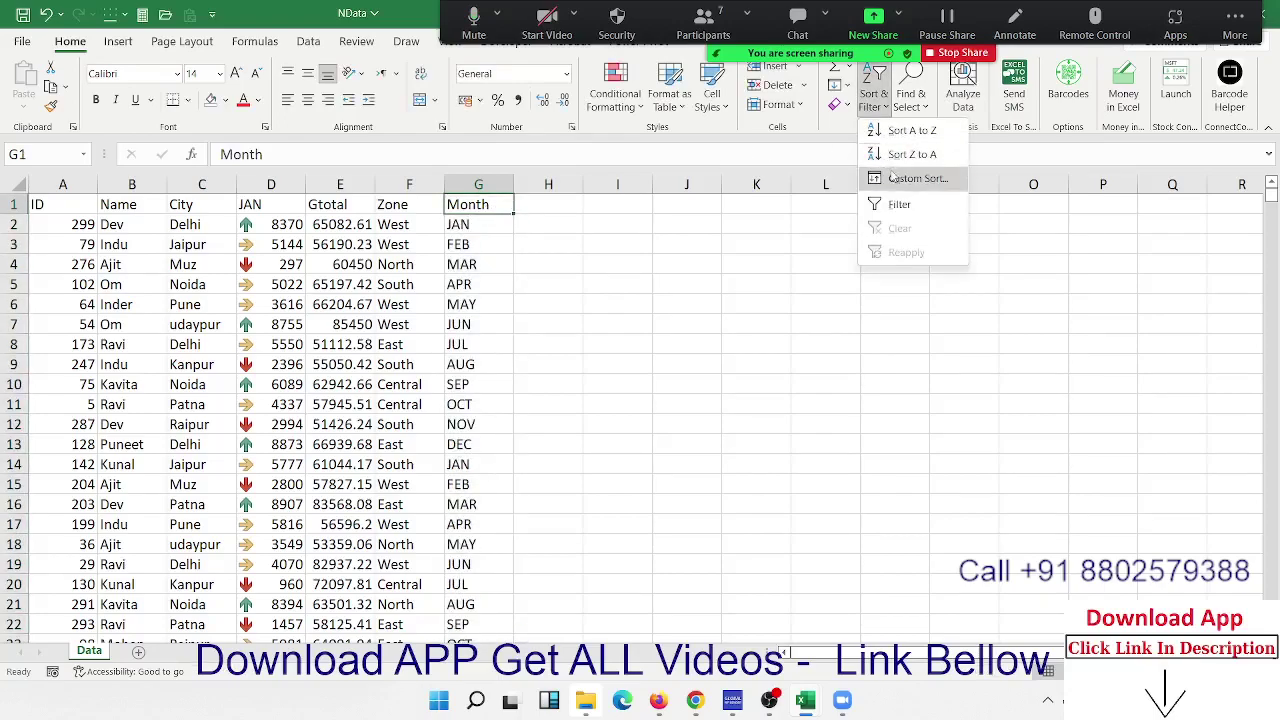
pyautogui.click(895, 178)
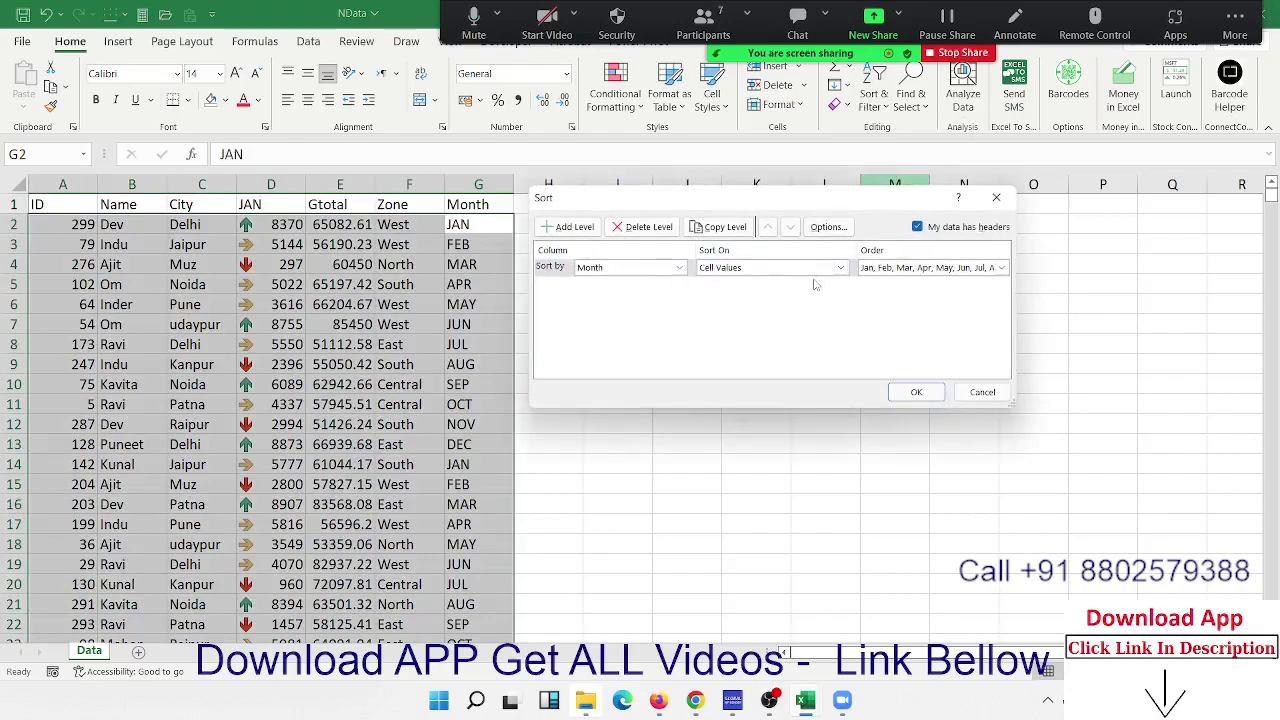
pyautogui.click(916, 391)
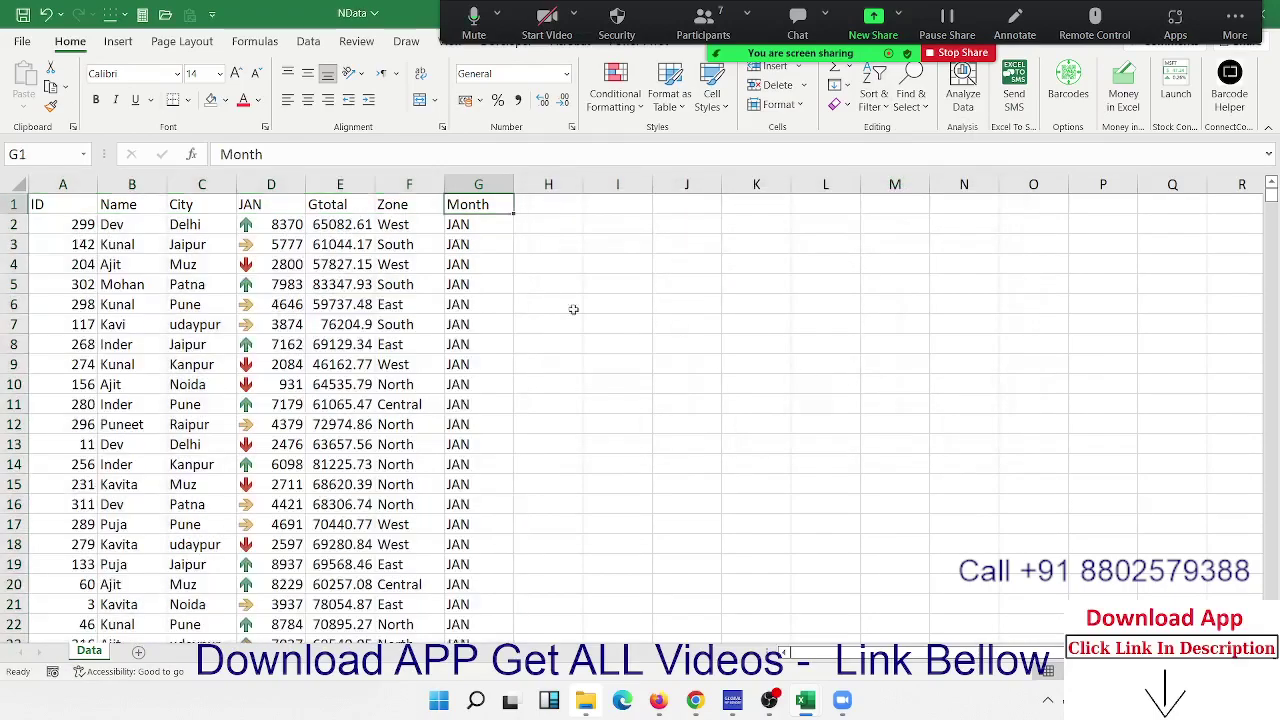
# Select the JAN entries in G3:G10 and start a custom sort on them
pyautogui.moveTo(487, 244); pyautogui.dragTo(482, 373)
pyautogui.scroll(-20, 490, 380)
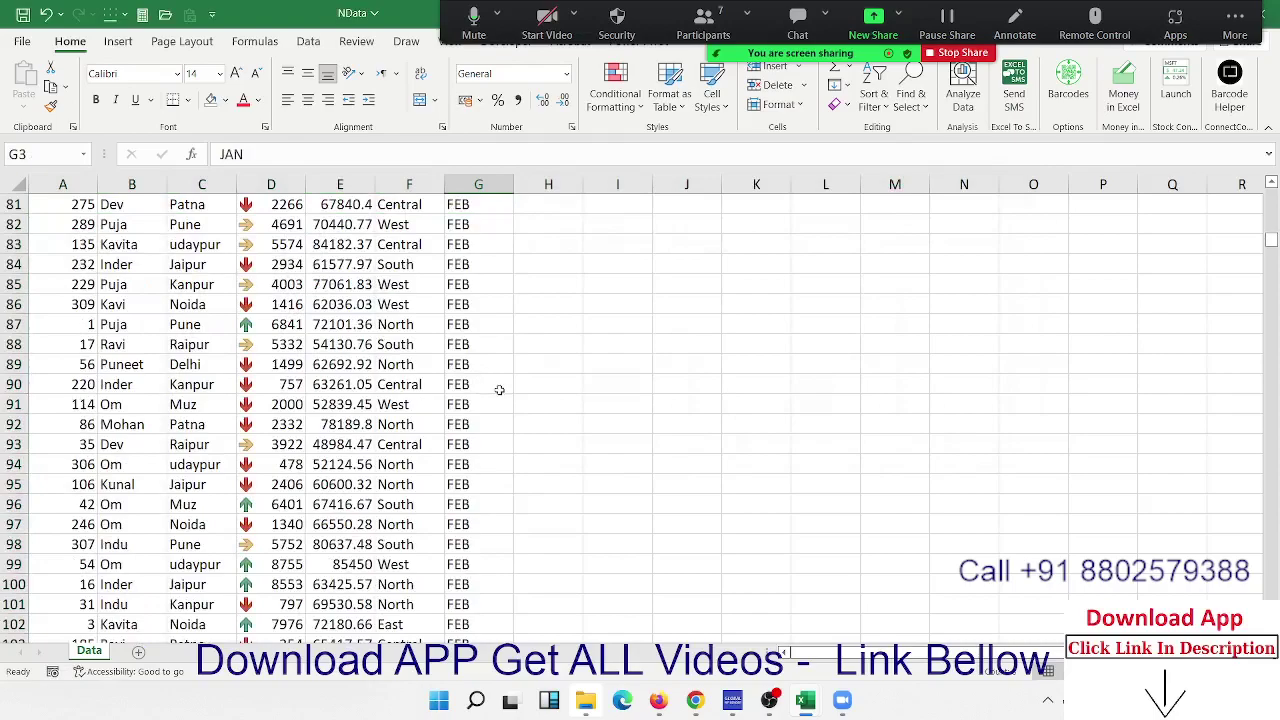
pyautogui.scroll(20, 497, 390)
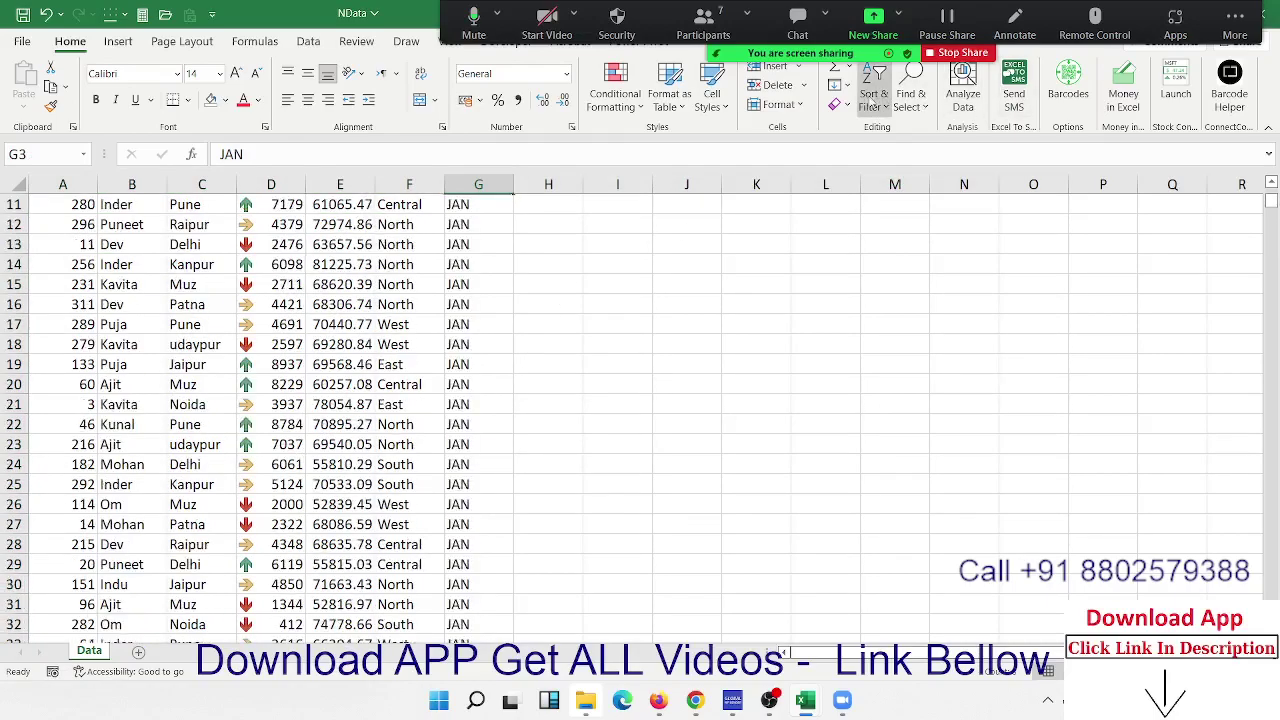
pyautogui.click(873, 95)
pyautogui.click(905, 178)
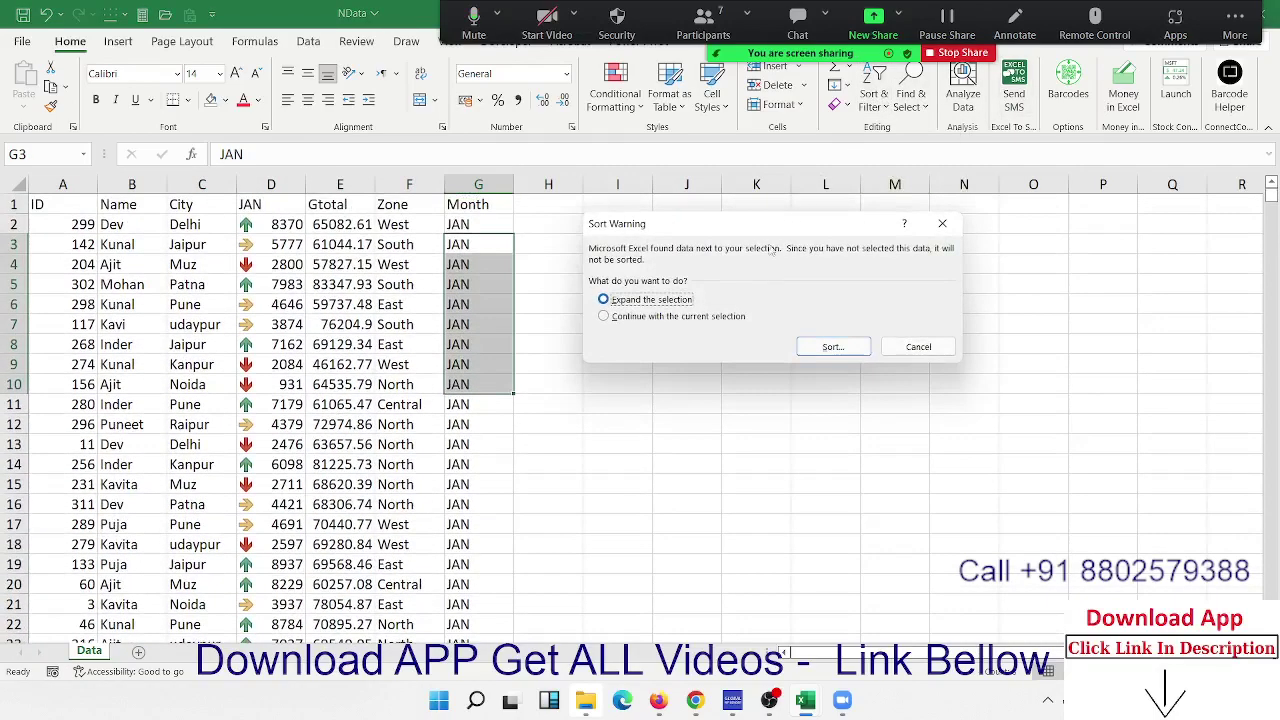
# Cancel the Sort Warning, reopen Custom Sort for the table, and bring up Custom Lists for Month
pyautogui.click(905, 346)
pyautogui.click(345, 304)
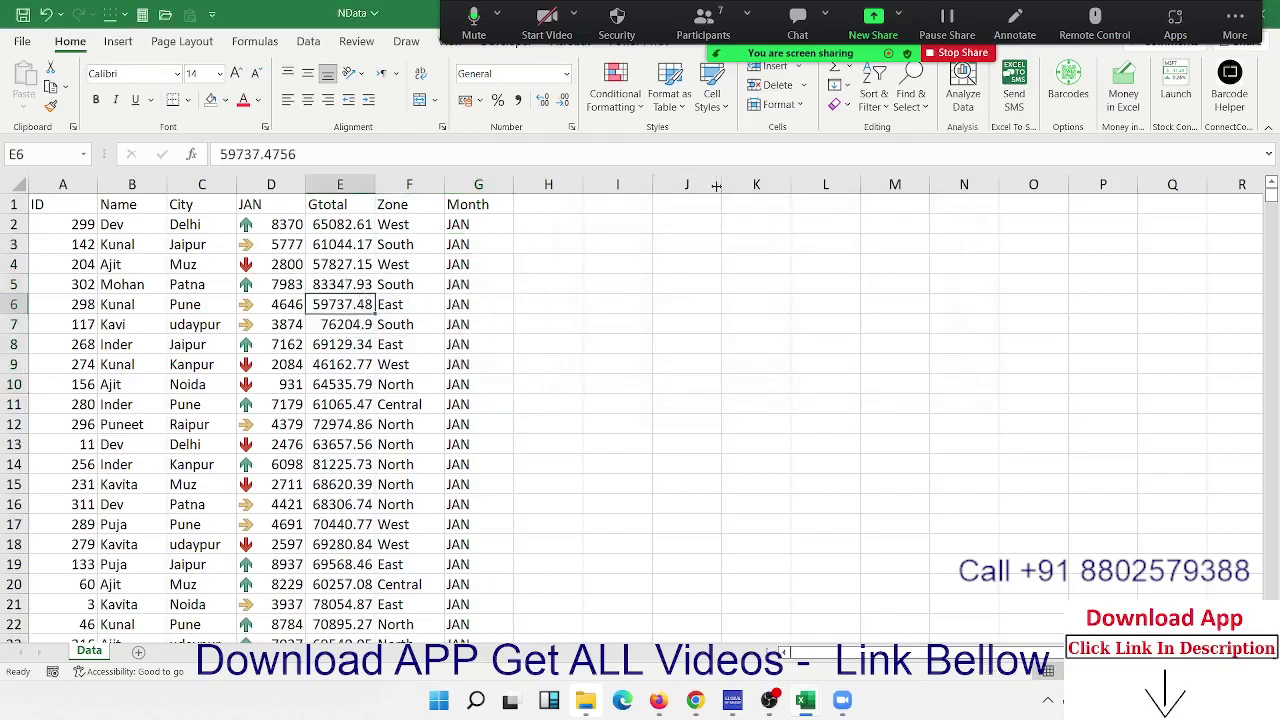
pyautogui.click(875, 105)
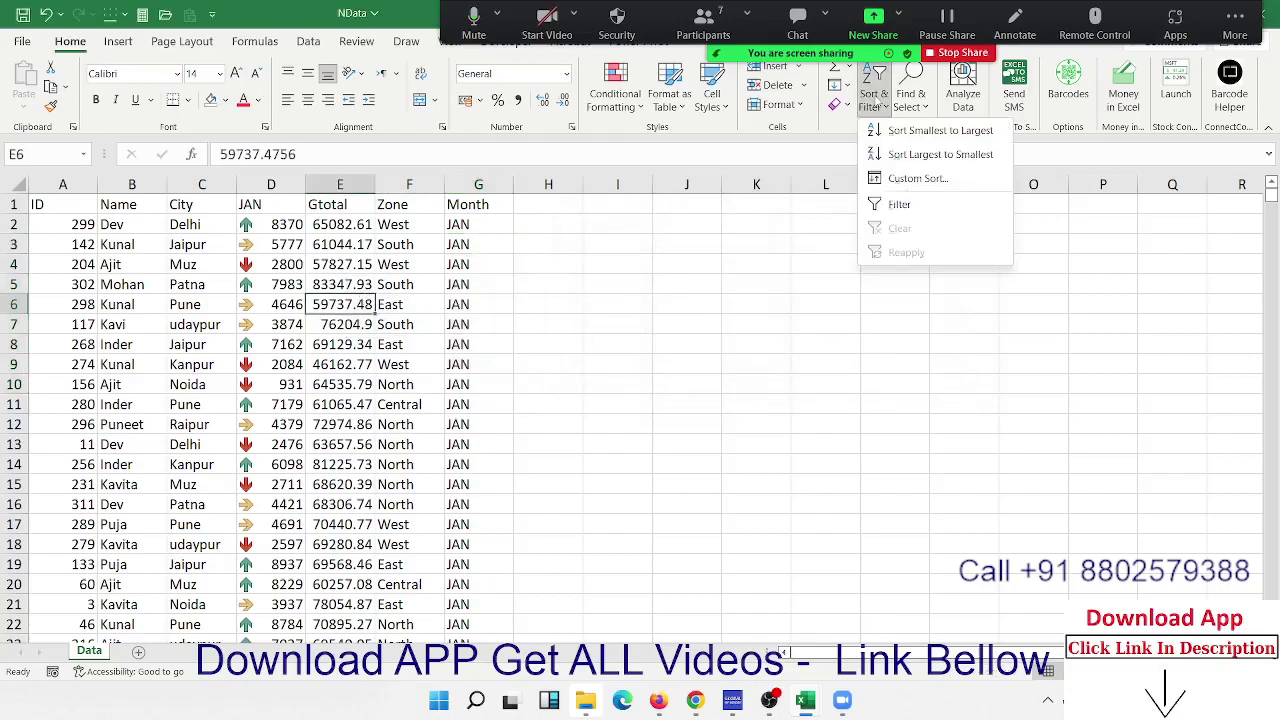
pyautogui.click(907, 180)
pyautogui.click(830, 226)
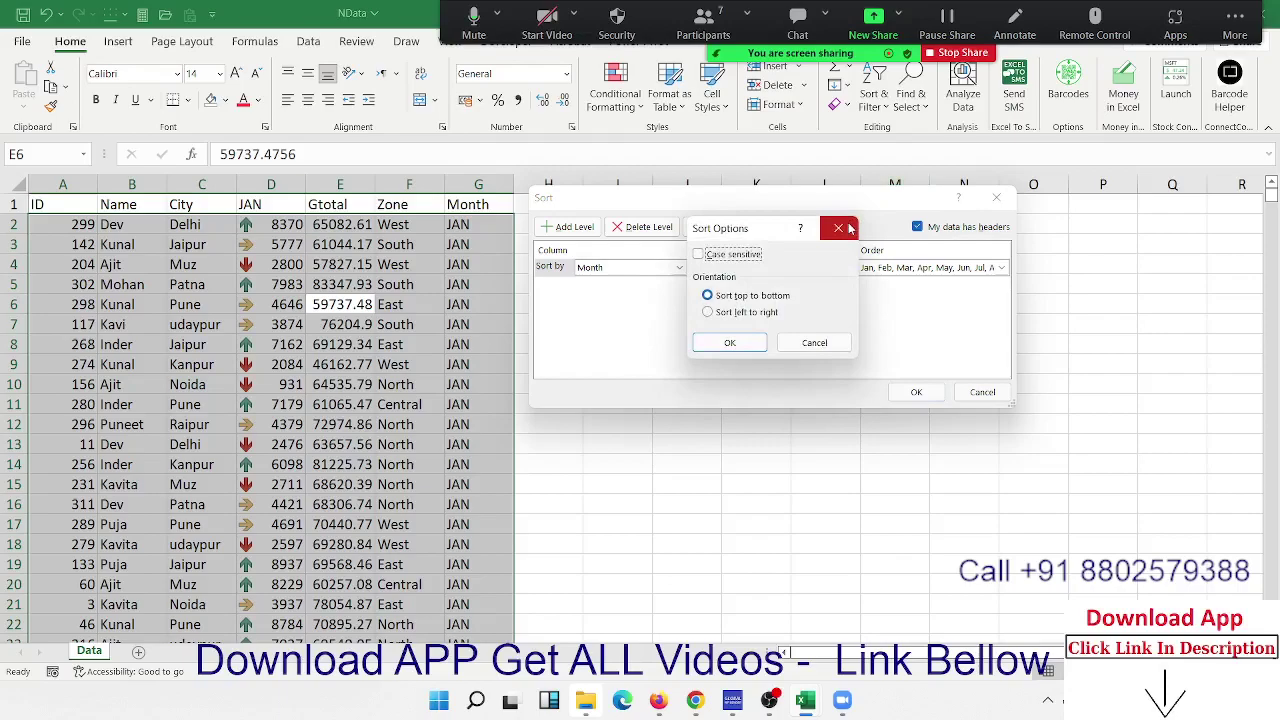
pyautogui.click(849, 229)
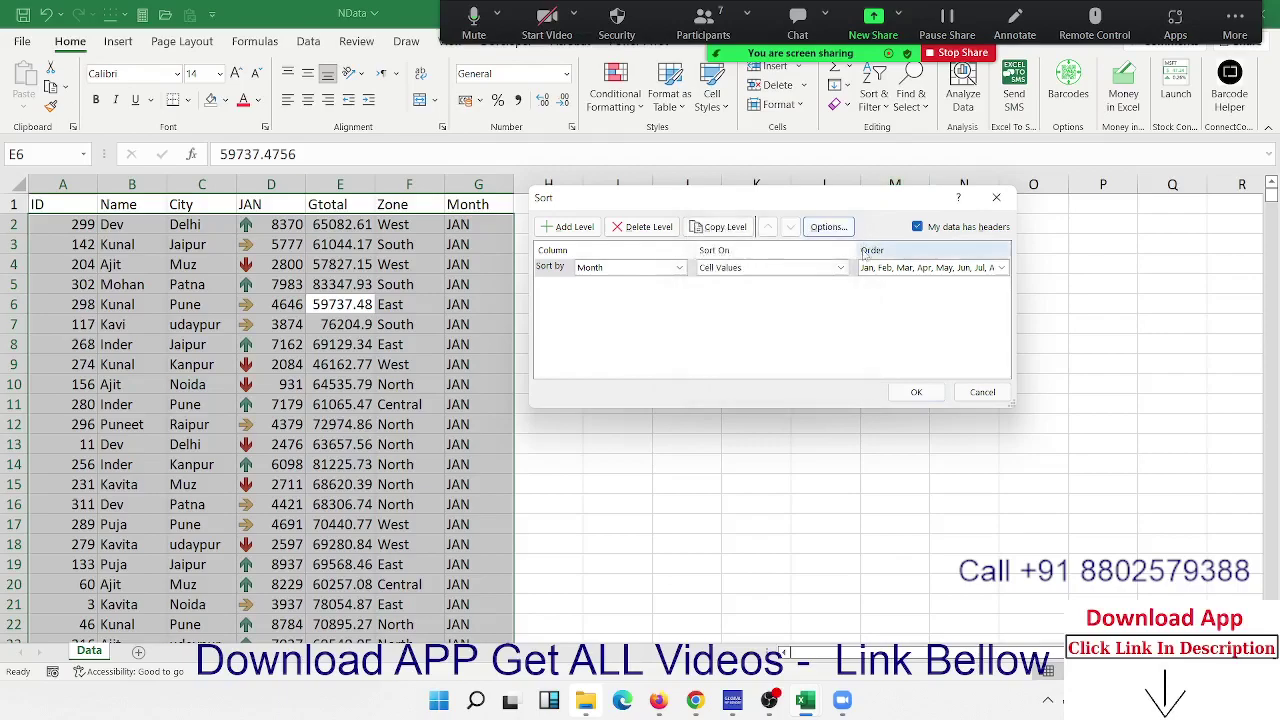
pyautogui.click(1001, 267)
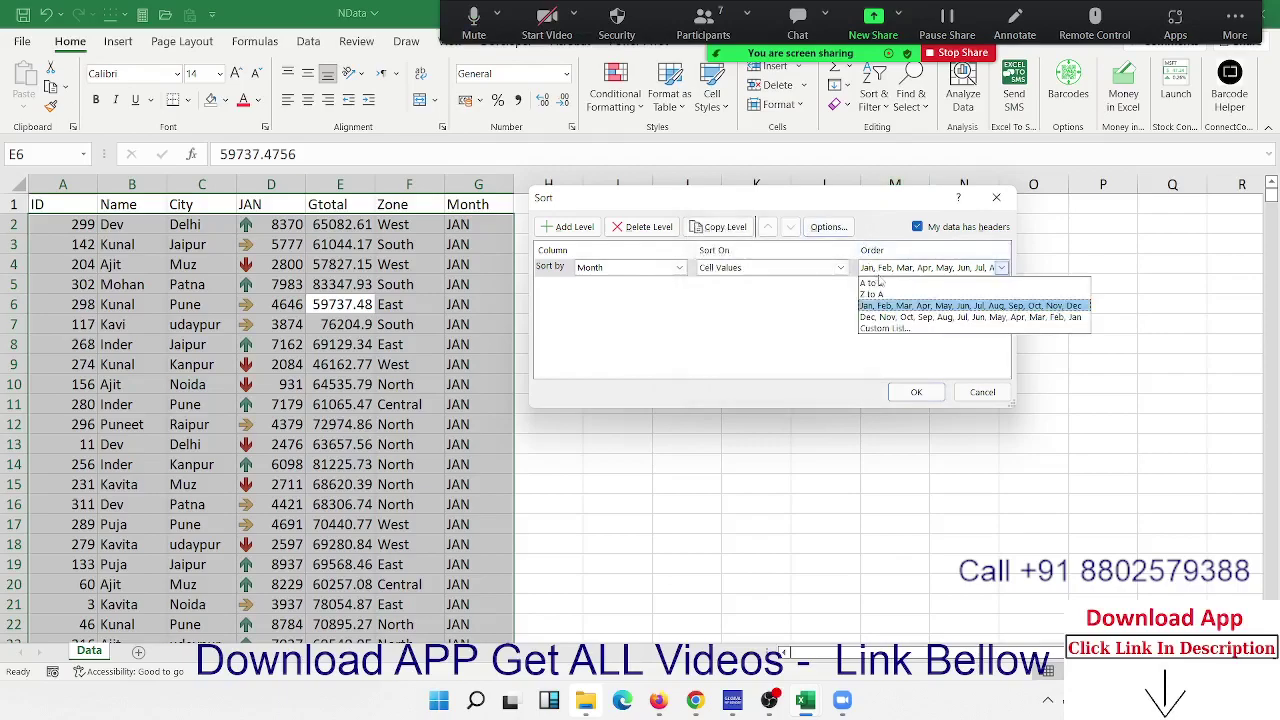
pyautogui.click(885, 328)
# Sort the table by Month using the Apr, May, Jun… fiscal custom list so APR rows lead
pyautogui.scroll(-1, 651, 236)
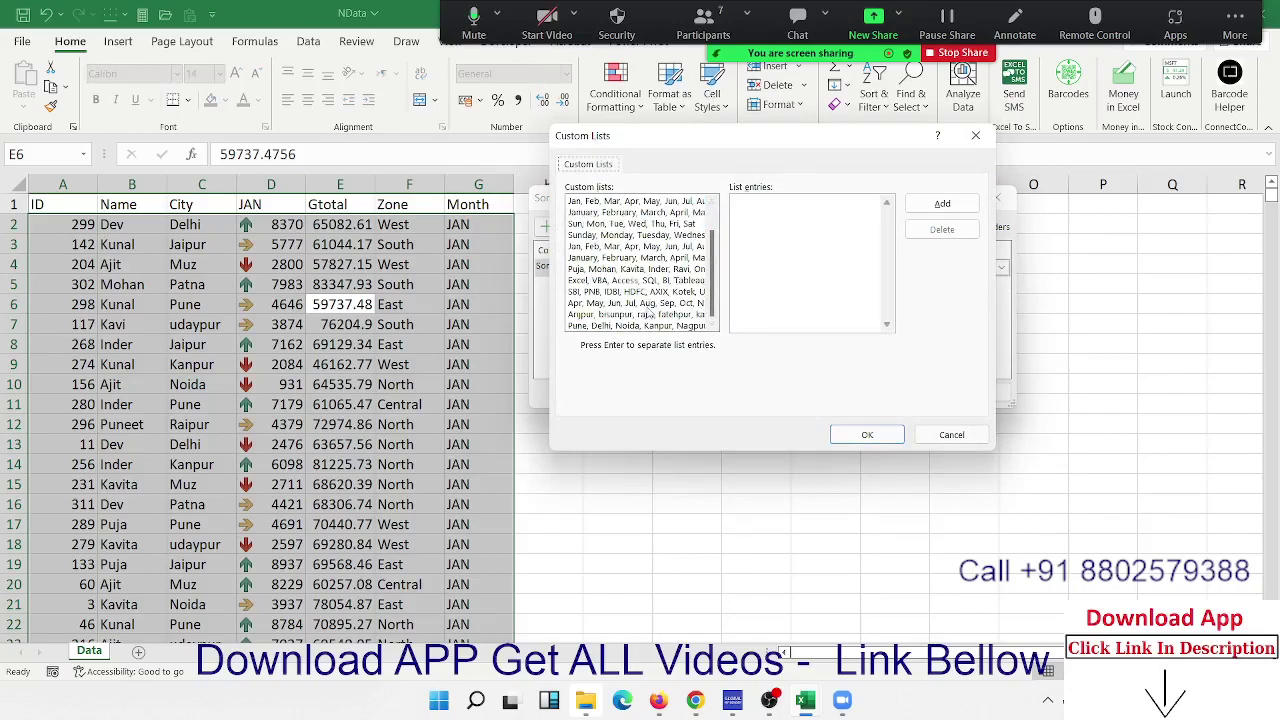
pyautogui.scroll(1, 609, 229)
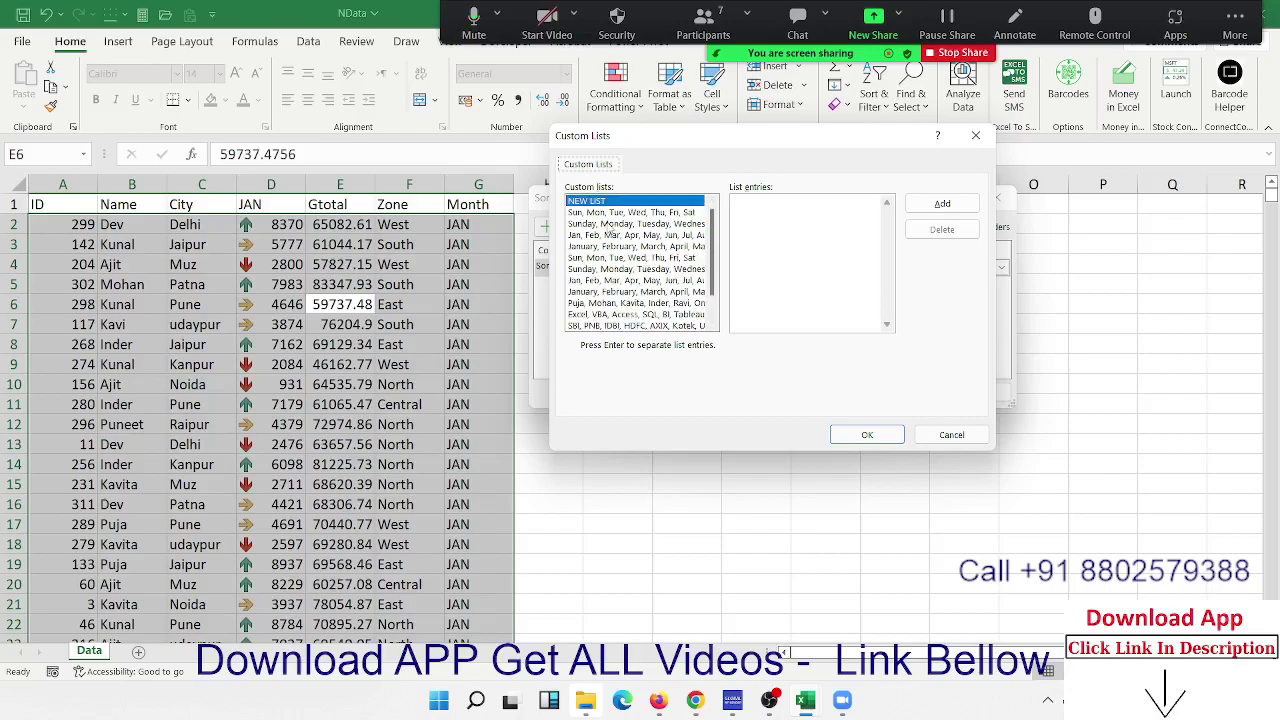
pyautogui.scroll(-1, 617, 330)
pyautogui.click(618, 314)
pyautogui.click(620, 303)
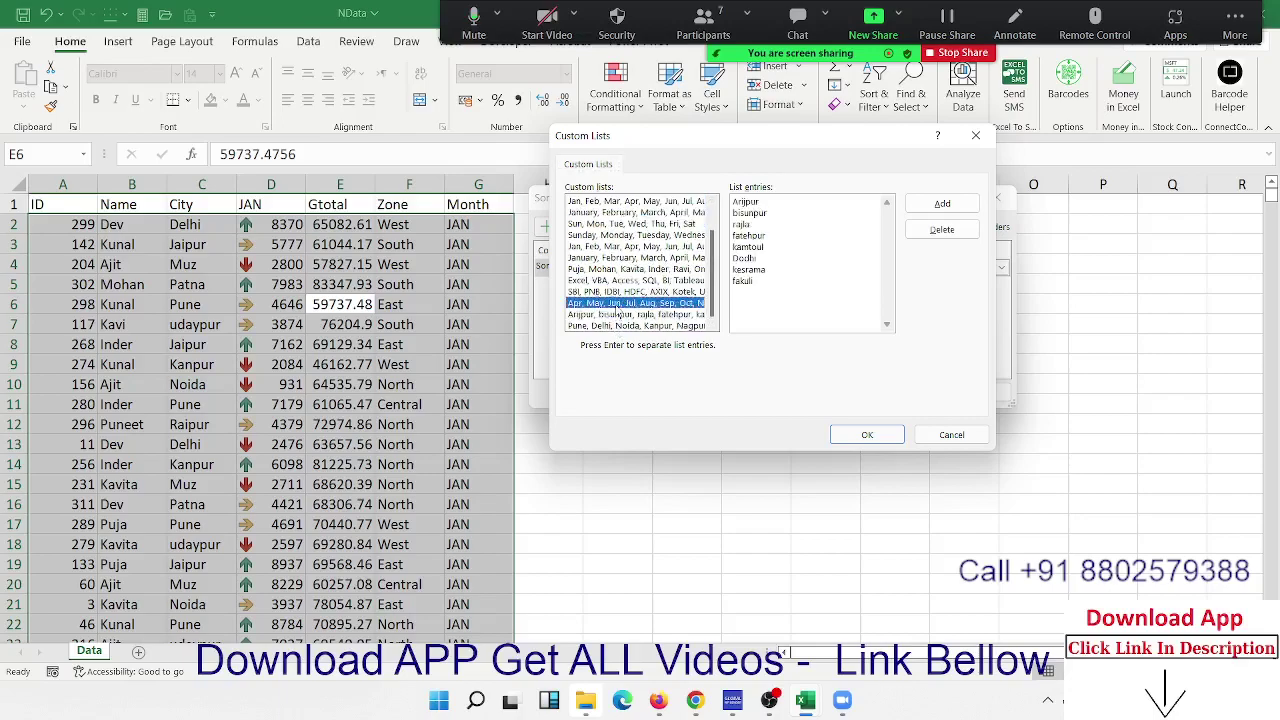
pyautogui.click(867, 434)
pyautogui.click(917, 393)
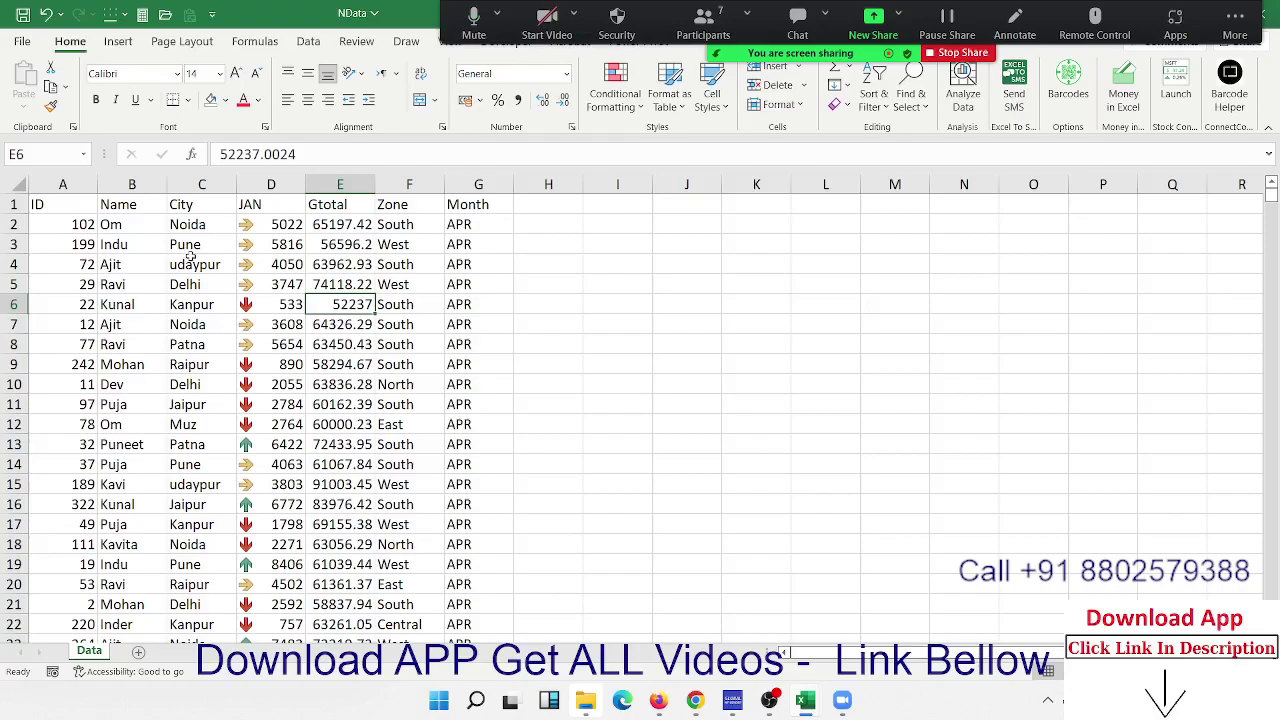
pyautogui.click(884, 102)
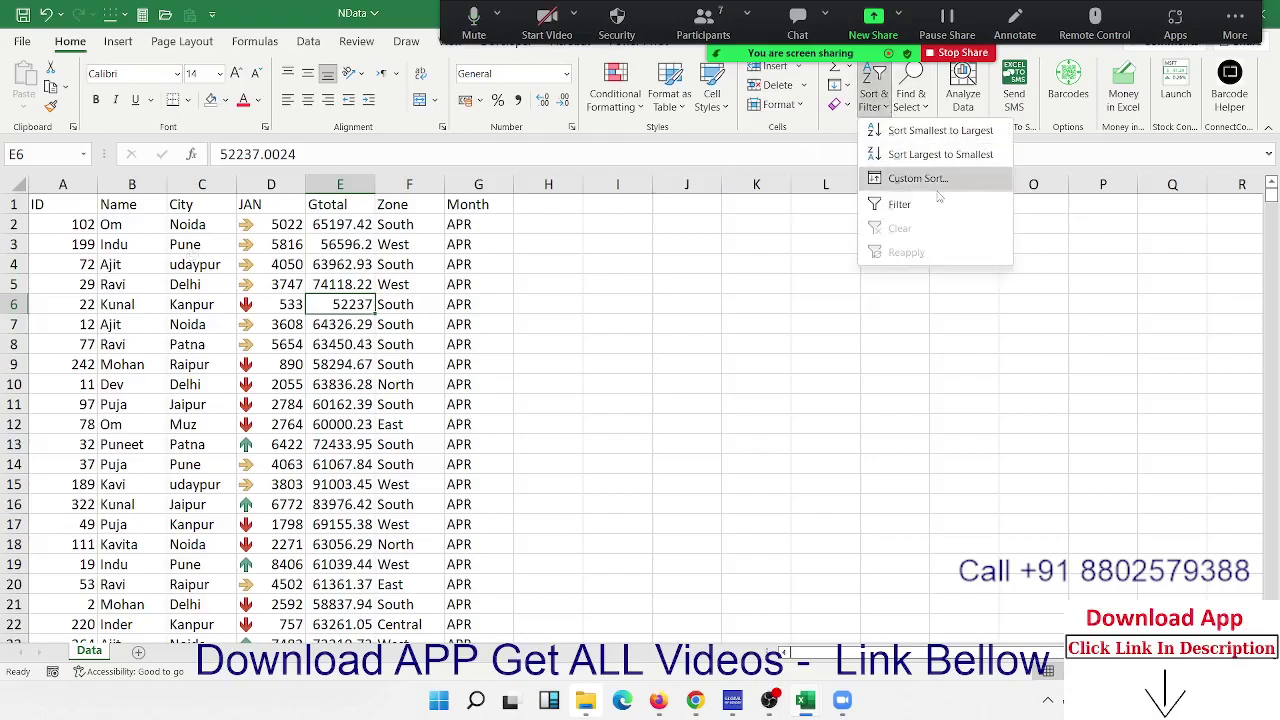
pyautogui.click(918, 179)
pyautogui.click(958, 268)
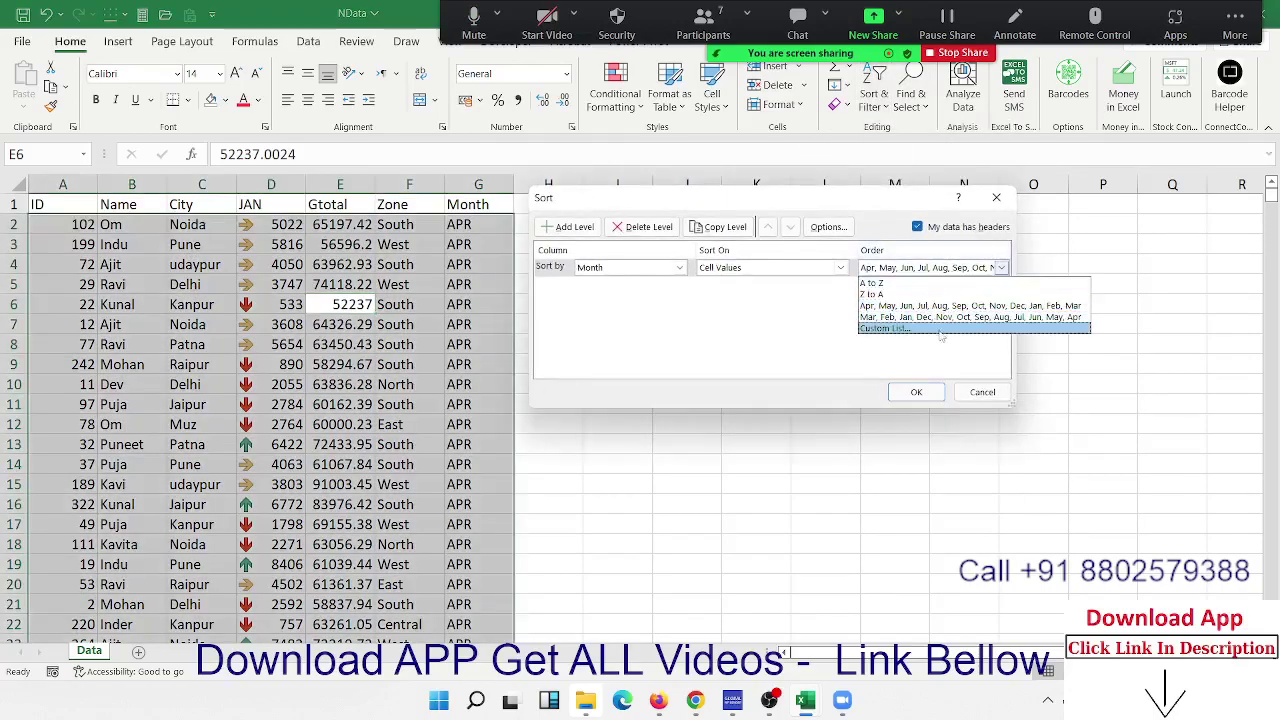
pyautogui.click(934, 330)
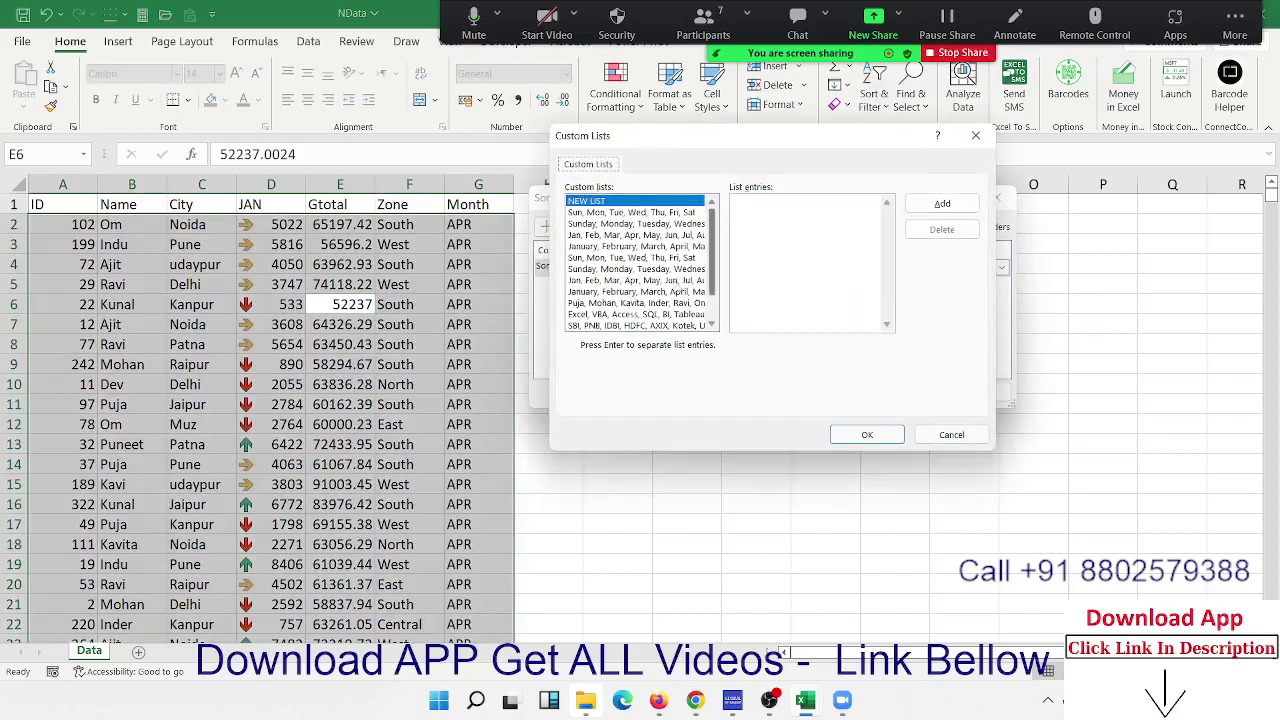
pyautogui.scroll(-1, 624, 277)
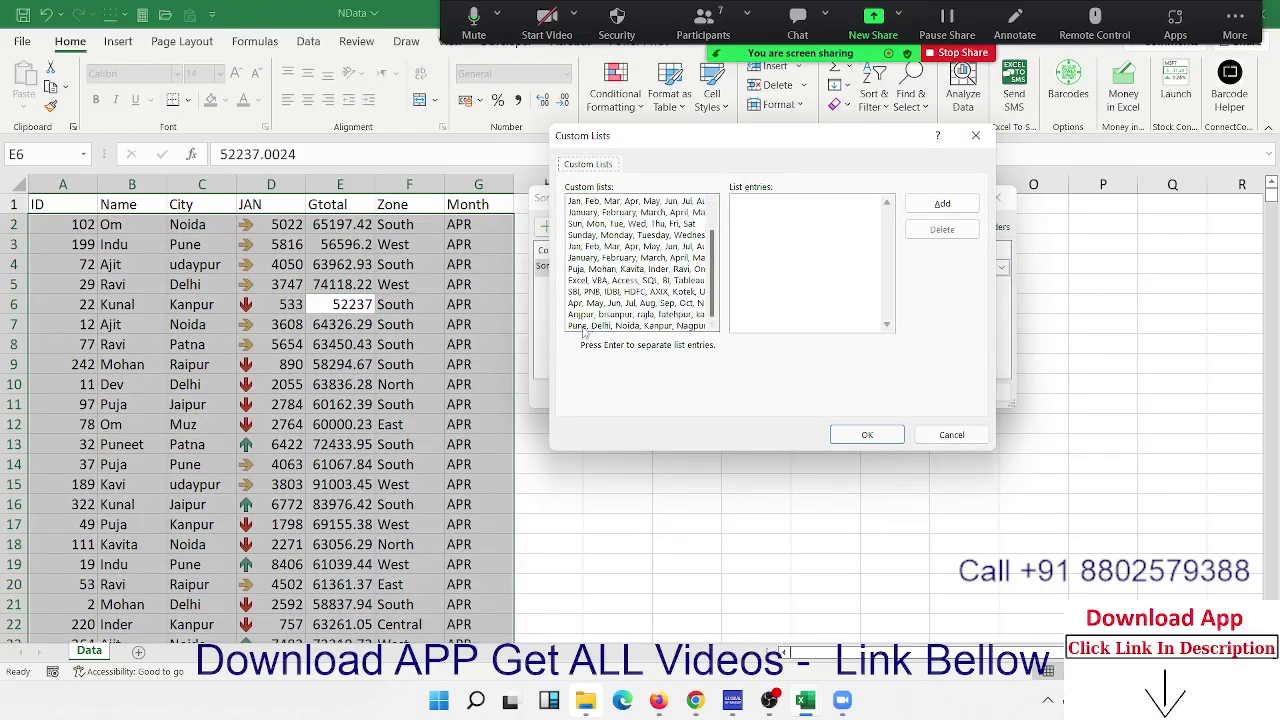
pyautogui.click(580, 273)
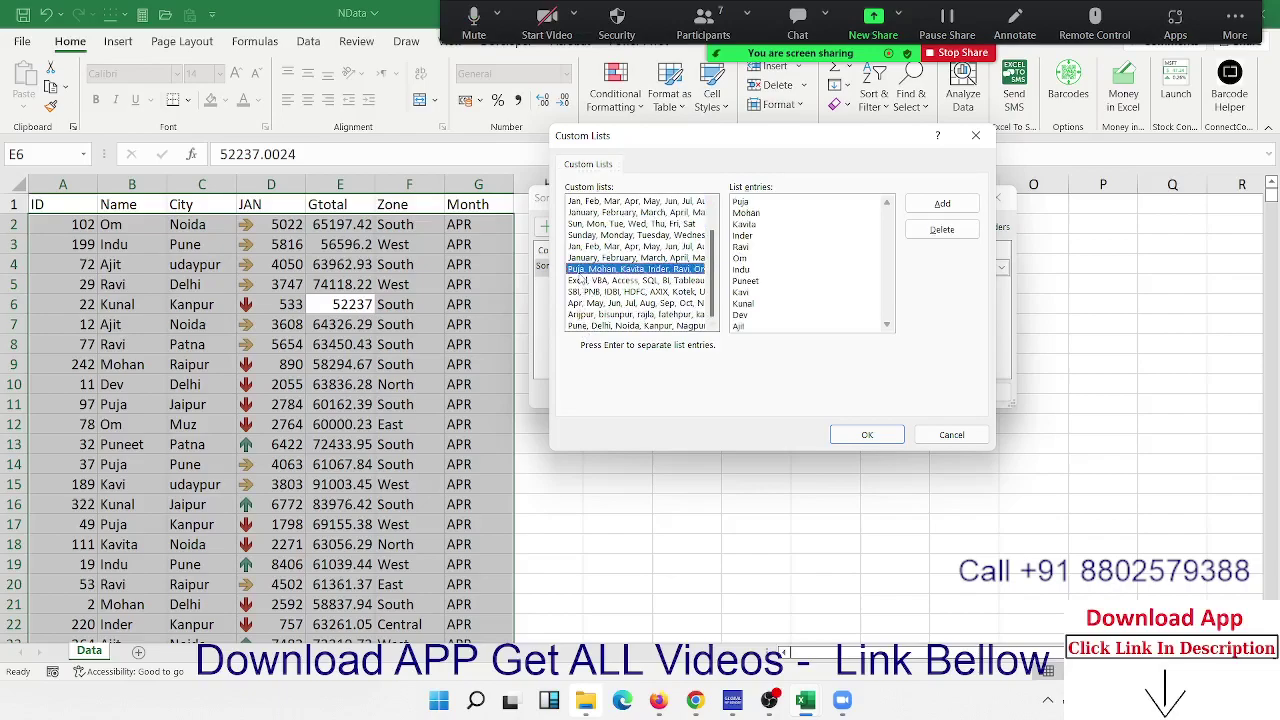
pyautogui.scroll(1, 582, 279)
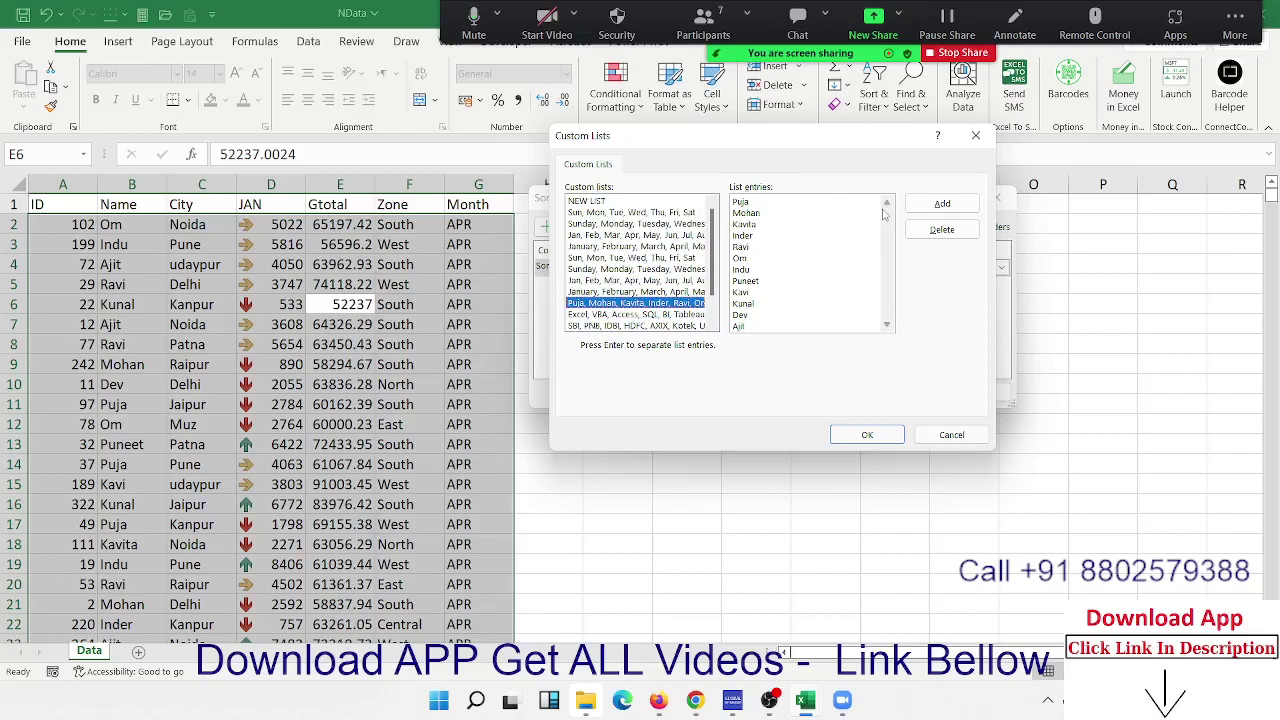
pyautogui.click(868, 434)
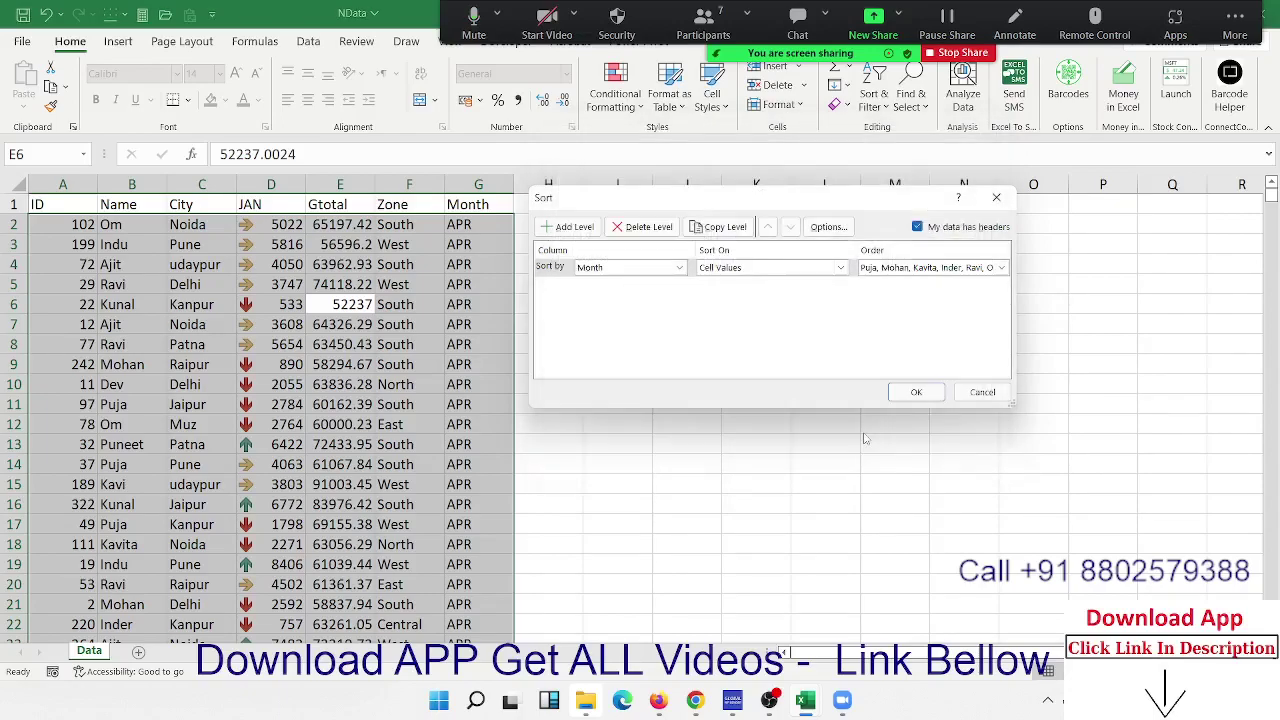
pyautogui.click(910, 393)
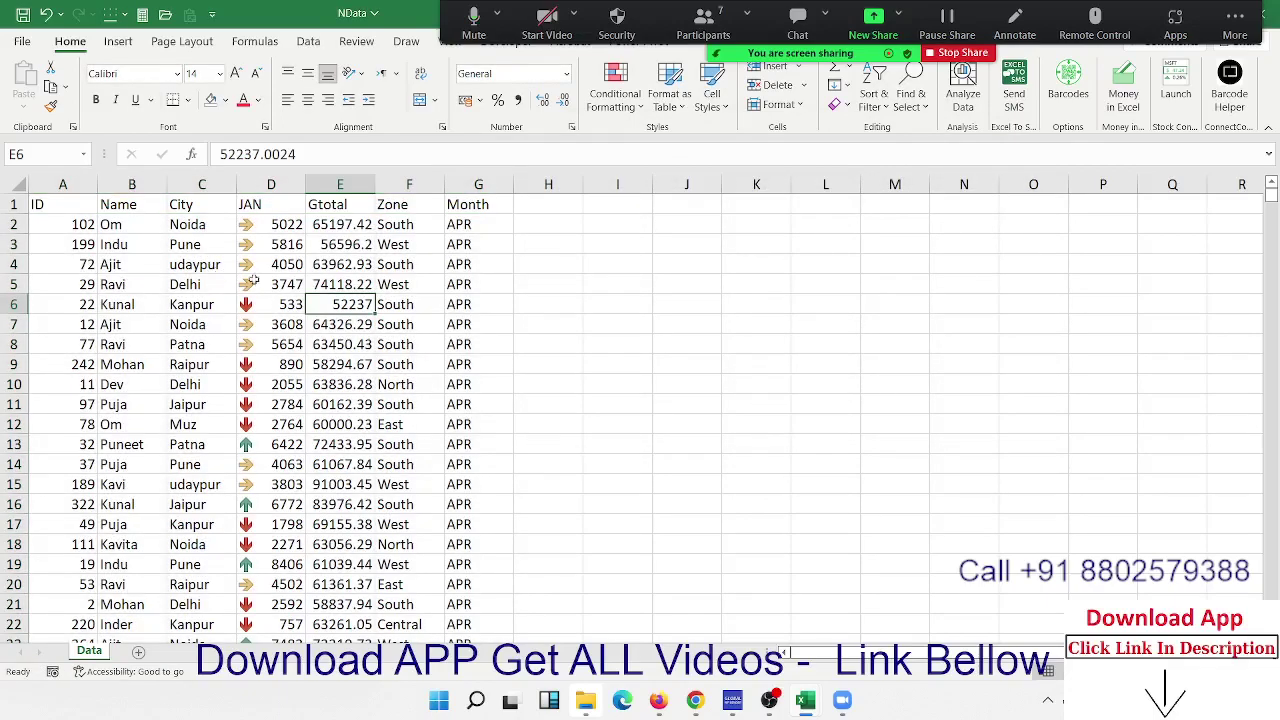
pyautogui.click(394, 242)
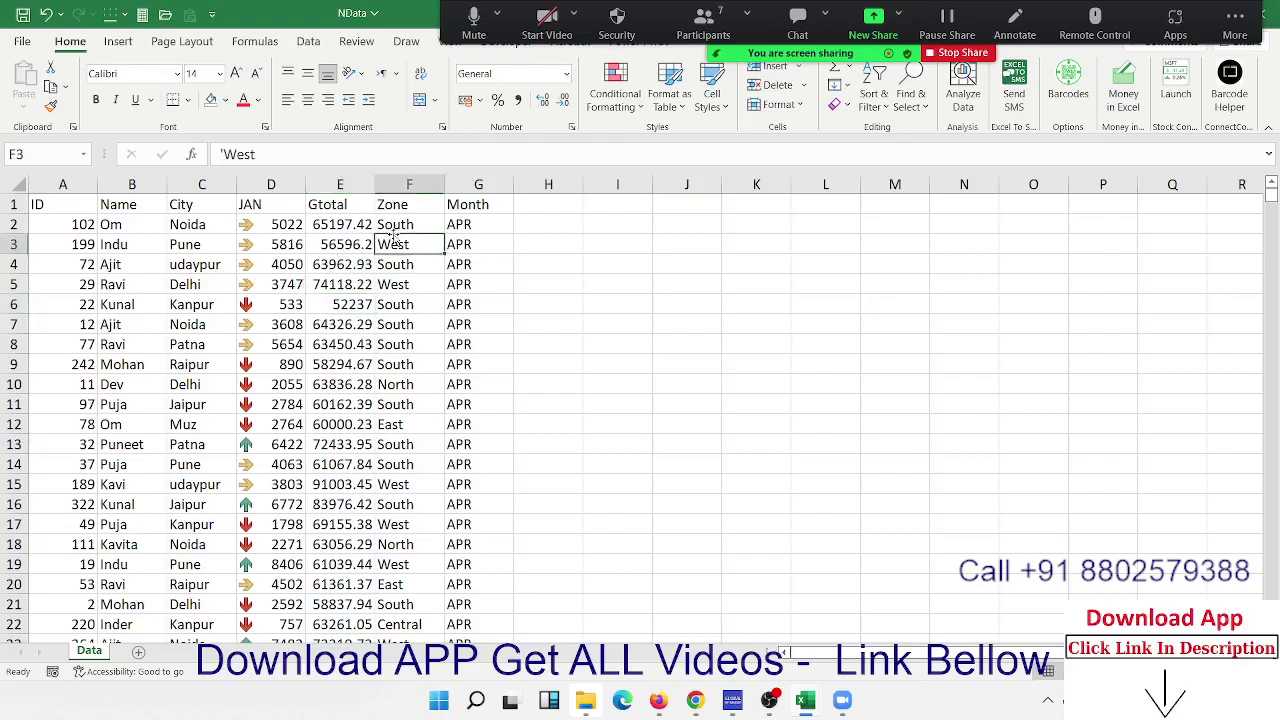
pyautogui.click(874, 95)
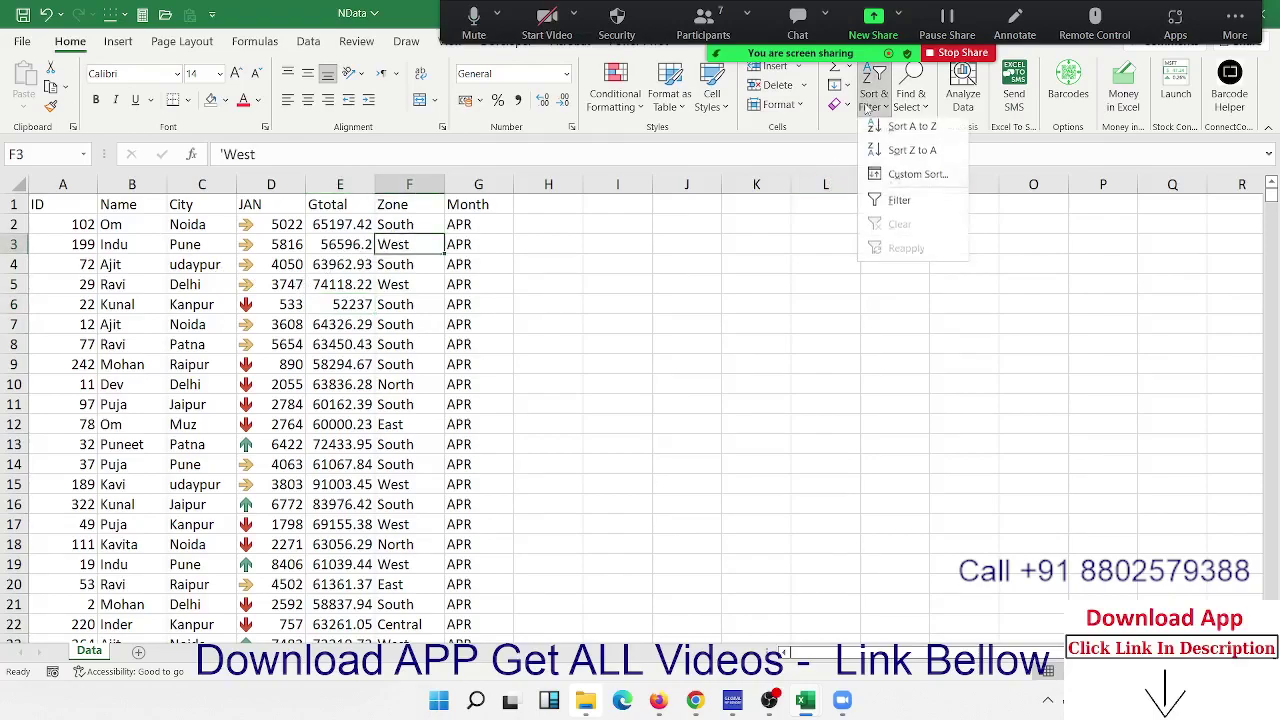
pyautogui.click(900, 176)
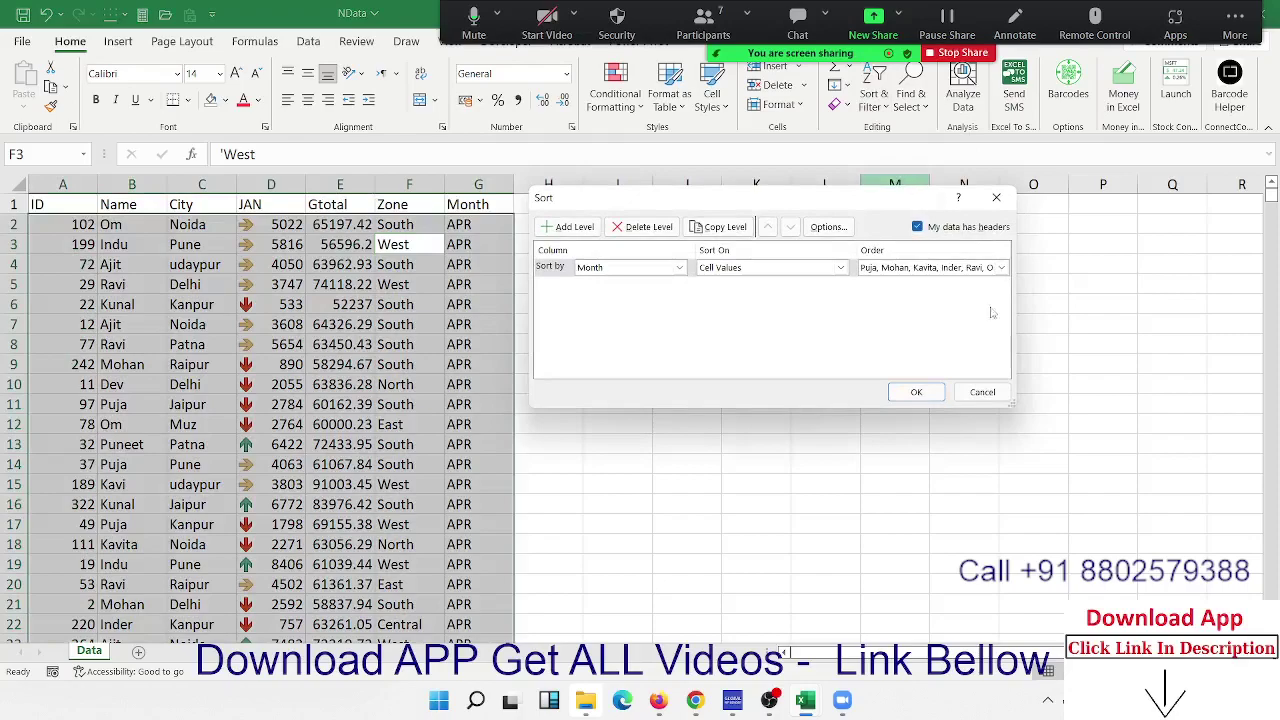
pyautogui.click(996, 395)
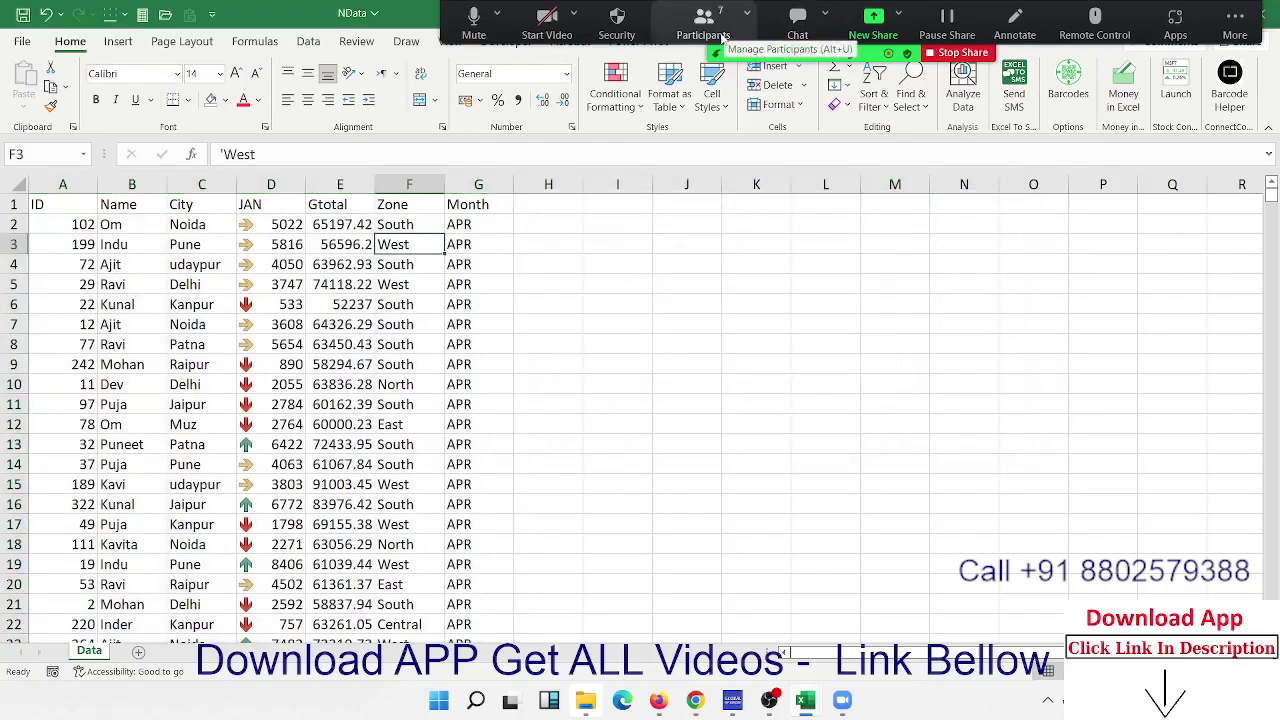
pyautogui.click(582, 204)
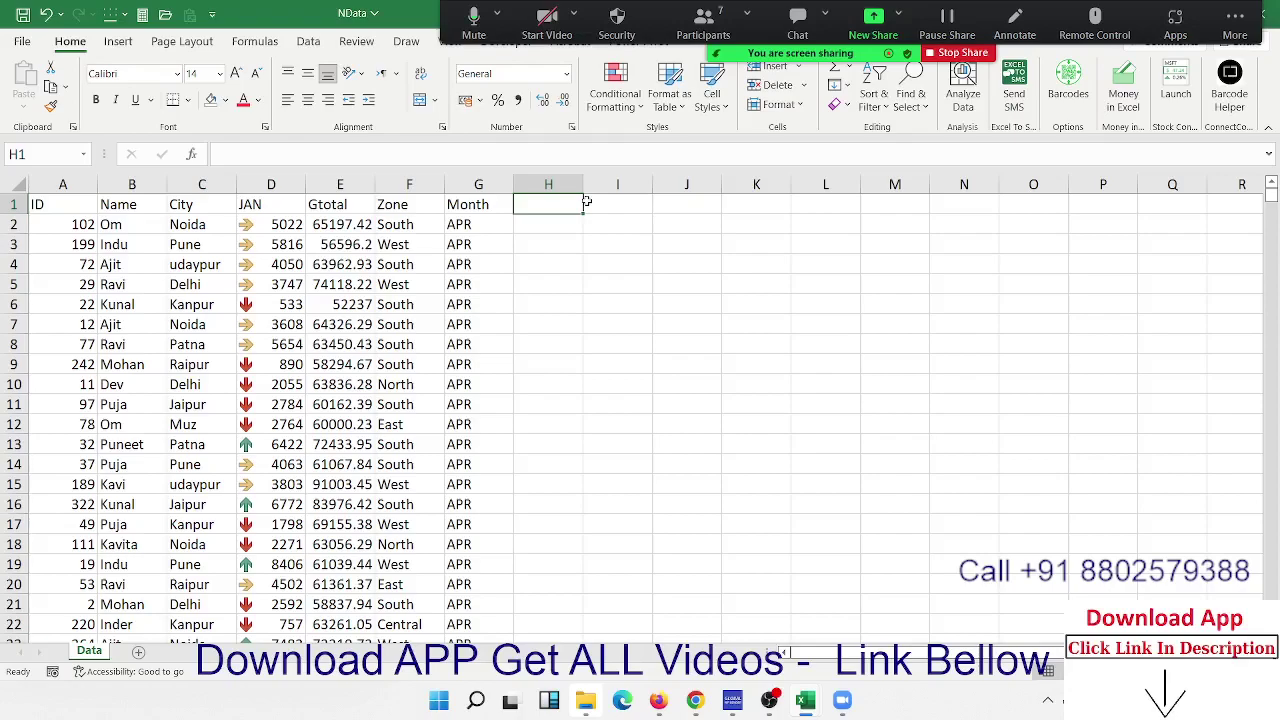
# Insert blank rows by hand below each of the first four records
pyautogui.press('Down')
pyautogui.press('Down')
pyautogui.hotkey('shift', 'space')
pyautogui.hotkey('ctrl', 'shift', '+')
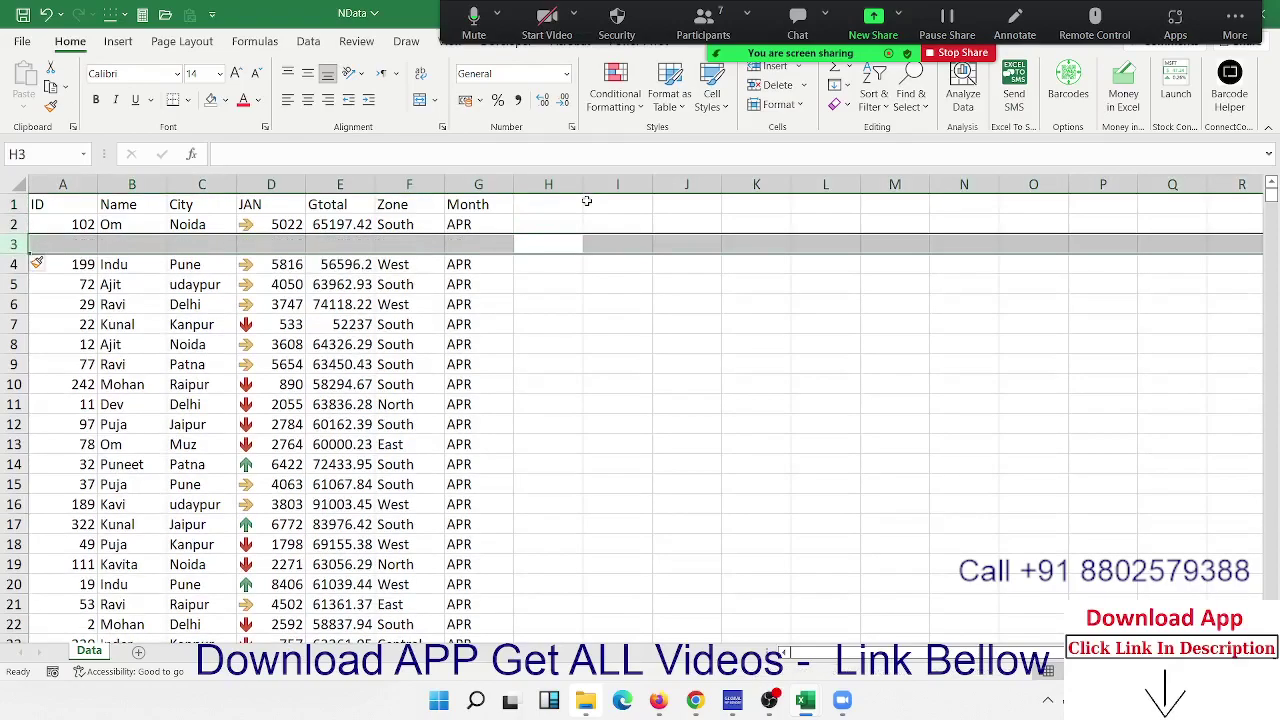
pyautogui.press('Down')
pyautogui.press('Down')
pyautogui.hotkey('shift', 'space')
pyautogui.hotkey('ctrl', 'shift', '+')
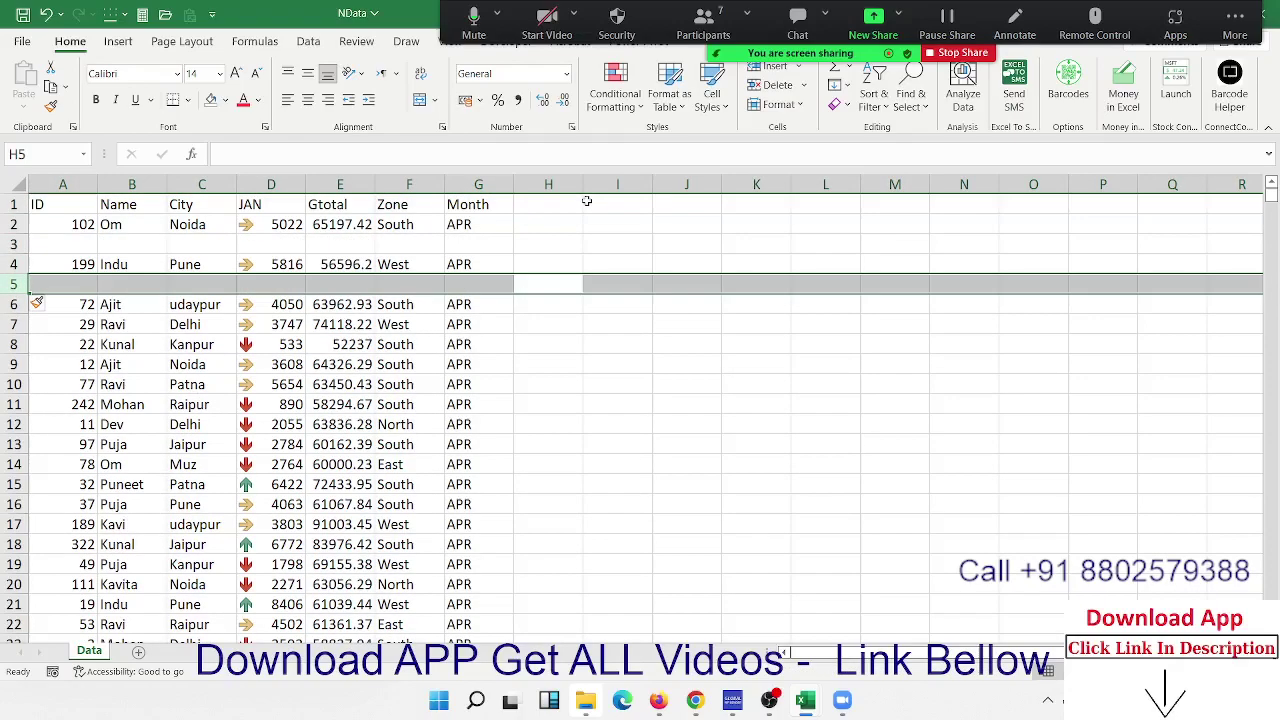
pyautogui.press('Down')
pyautogui.press('Down')
pyautogui.hotkey('shift', 'space')
pyautogui.hotkey('ctrl', 'shift', '+')
pyautogui.press('Down')
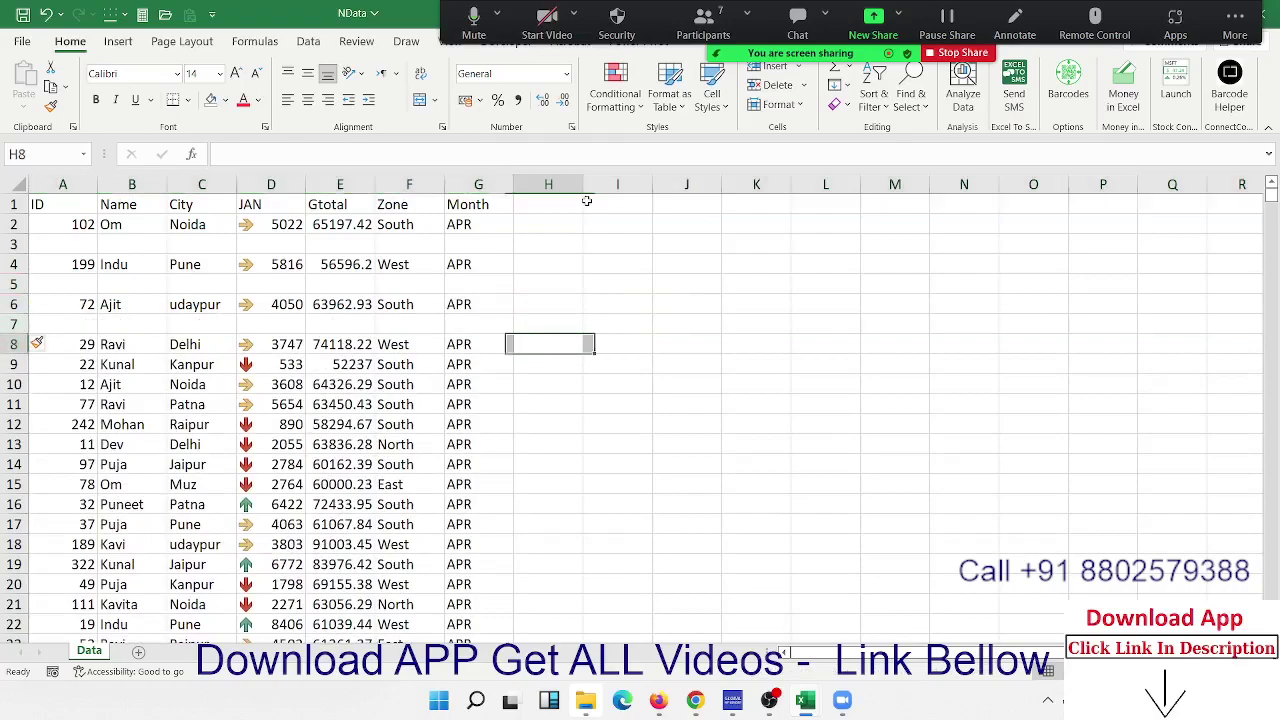
pyautogui.press('Down')
pyautogui.hotkey('shift', 'space')
pyautogui.write('+')
pyautogui.press('Escape')
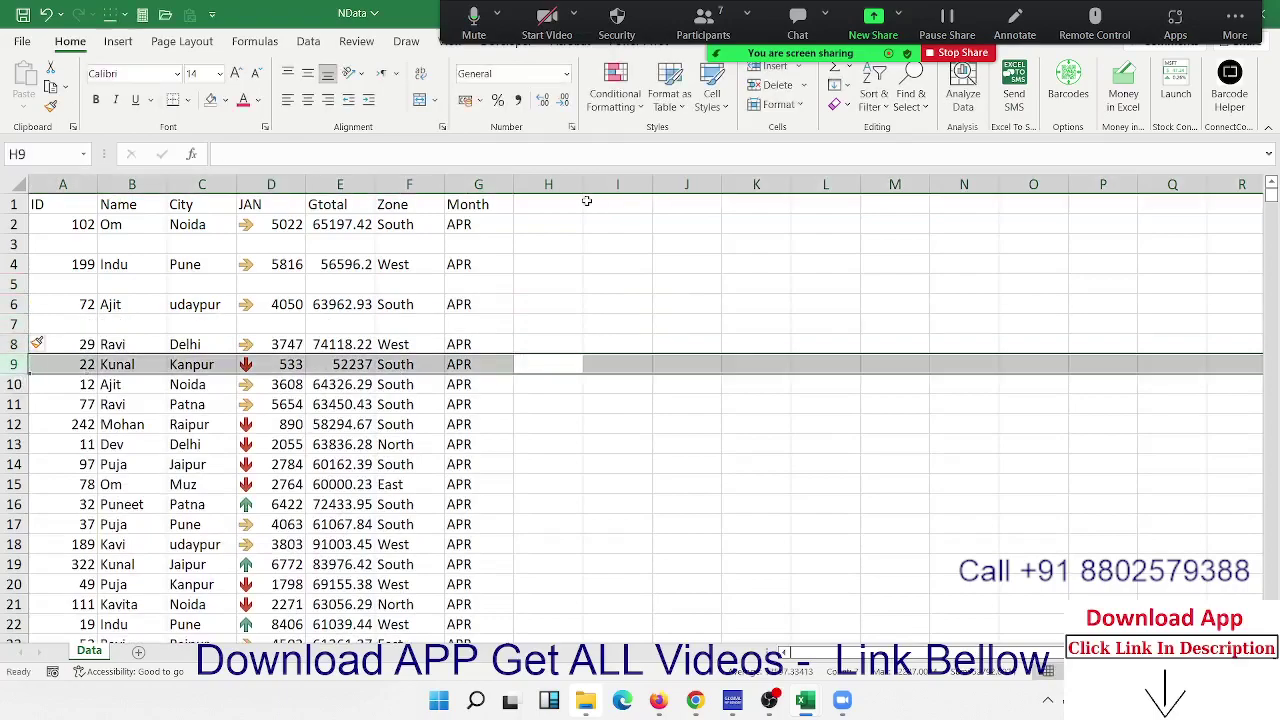
pyautogui.hotkey('ctrl', 'shift', '+')
pyautogui.press('Down')
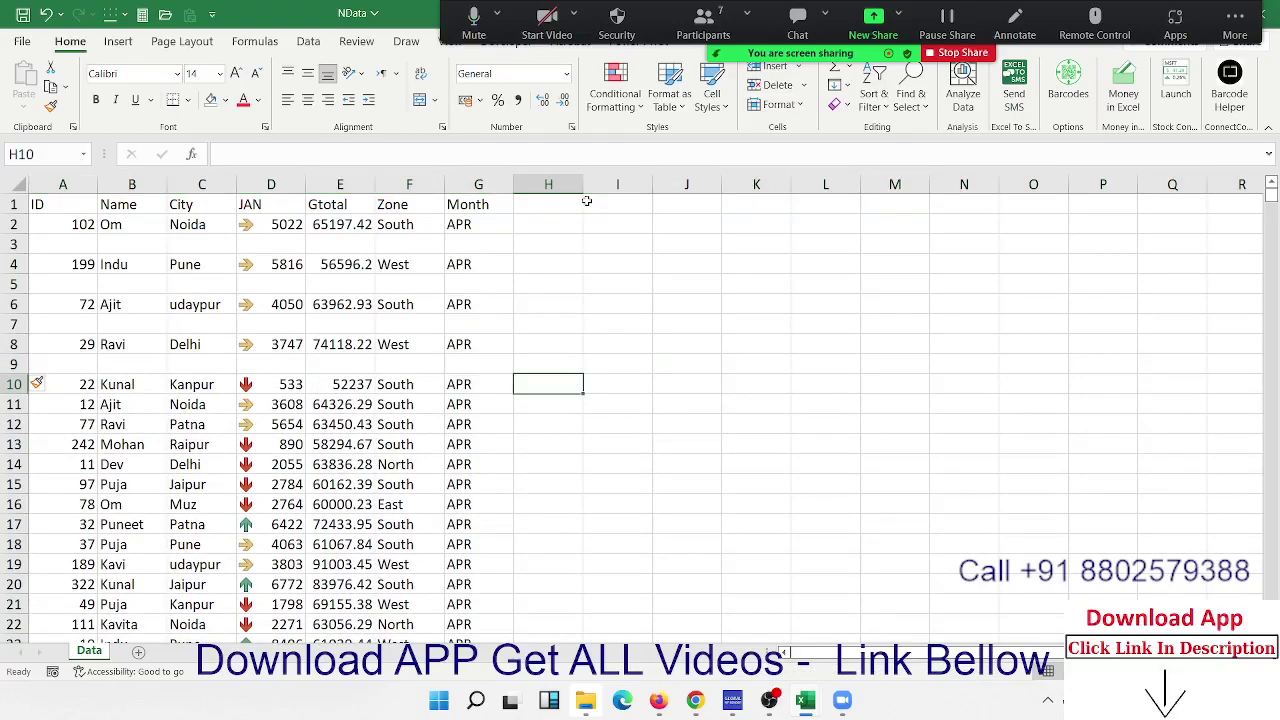
# Delete those four hand-inserted blank rows again
pyautogui.press('Up')
pyautogui.hotkey('shift', 'space')
pyautogui.hotkey('ctrl', '-')
pyautogui.press('Up')
pyautogui.press('Up')
pyautogui.hotkey('shift', 'space')
pyautogui.hotkey('ctrl', '-')
pyautogui.press('Up')
pyautogui.press('Up')
pyautogui.hotkey('shift', 'space')
pyautogui.hotkey('ctrl', '-')
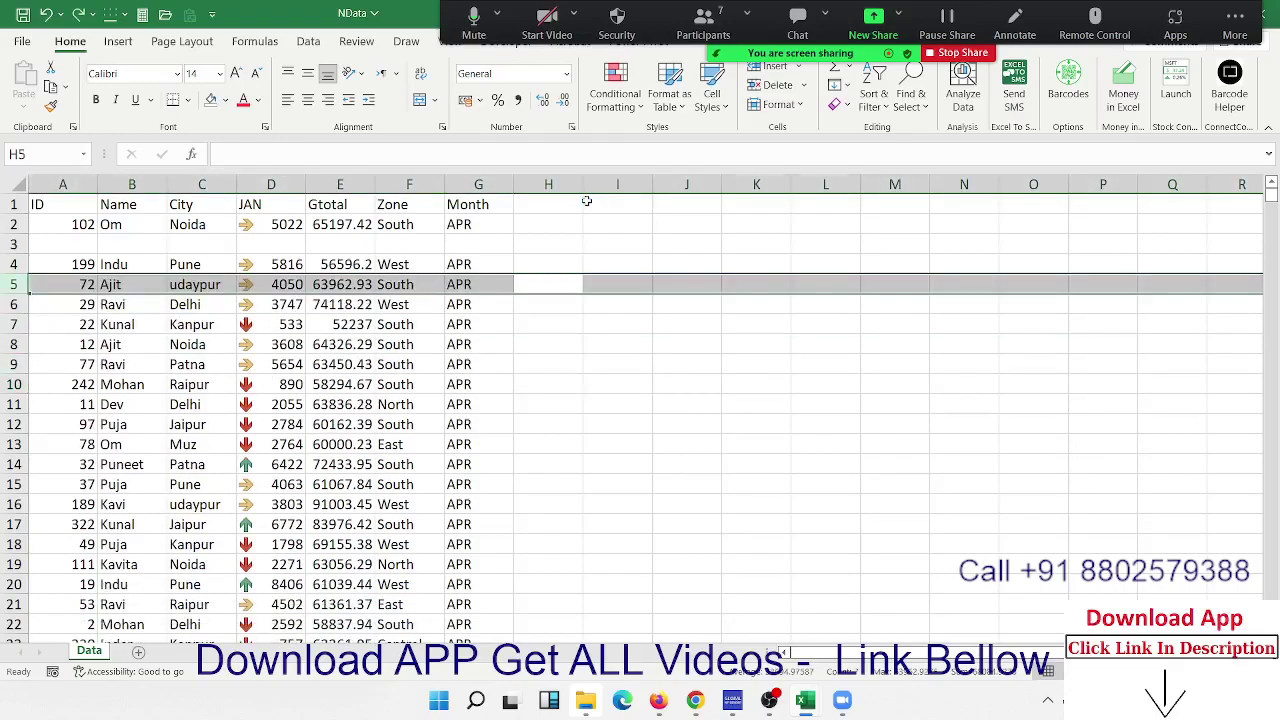
pyautogui.press('Up')
pyautogui.press('Up')
pyautogui.hotkey('shift', 'space')
pyautogui.hotkey('ctrl', '-')
# Delete every record row from row 82 onward, keeping the first 80 records
pyautogui.press('Left')
pyautogui.press('Left')
pyautogui.press('Left')
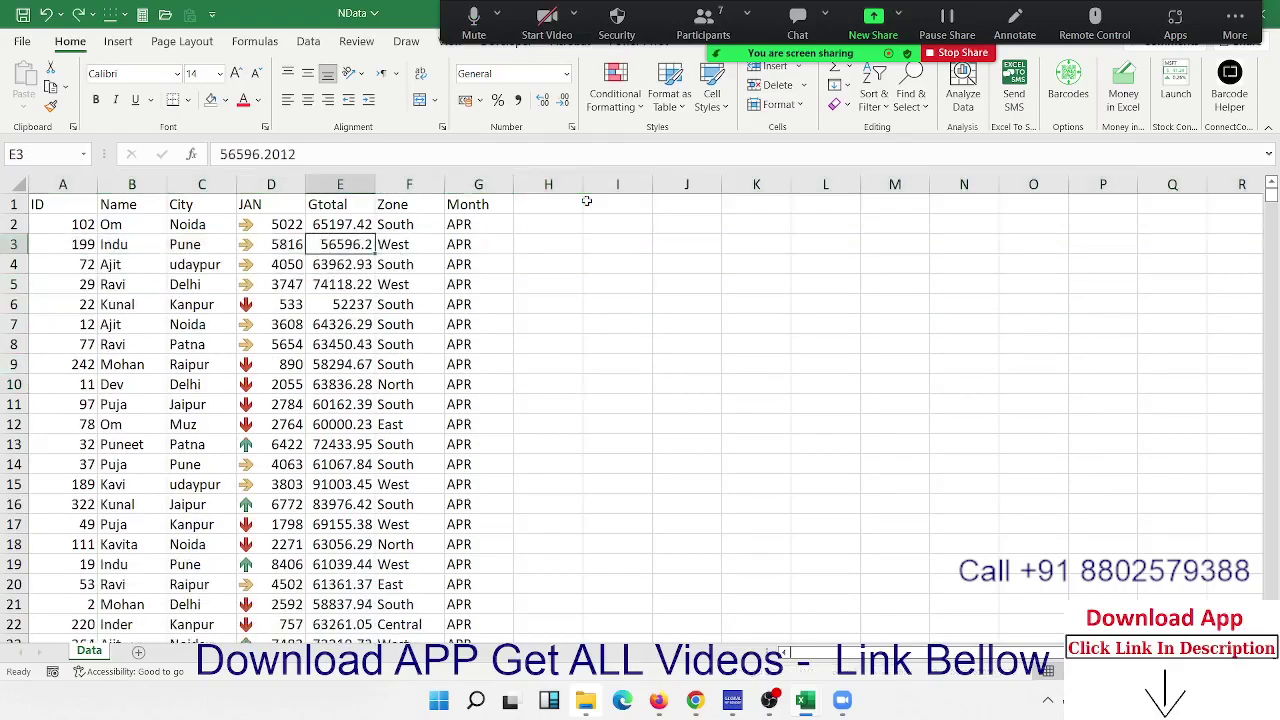
pyautogui.hotkey('ctrl', 'Down')
pyautogui.scroll(-1, 587, 201)
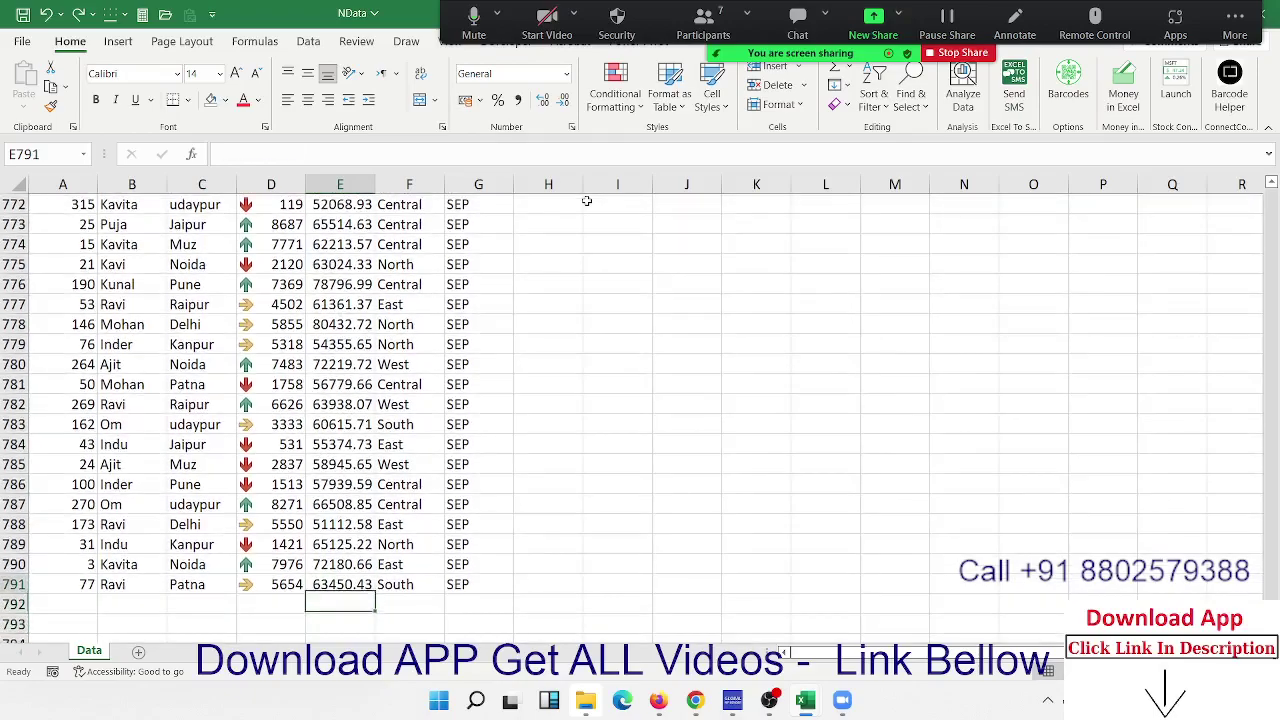
pyautogui.hotkey('shift', 'space')
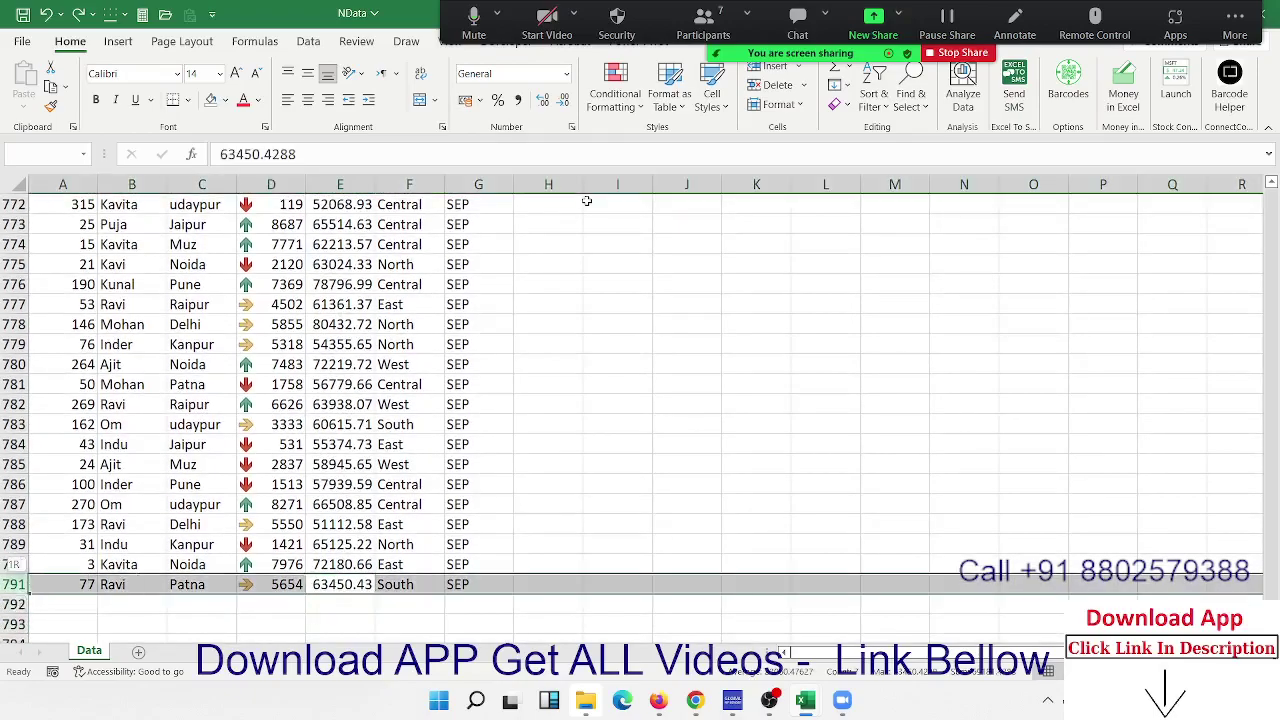
pyautogui.hotkey('shift', 'pageup')
pyautogui.hotkey('shift', 'pageup')
pyautogui.hotkey('shift', 'pageup')
pyautogui.hotkey('shift', 'pageup')
pyautogui.hotkey('shift', 'pageup')
pyautogui.hotkey('shift', 'pageup')
pyautogui.hotkey('shift', 'pageup')
pyautogui.hotkey('shift', 'pageup')
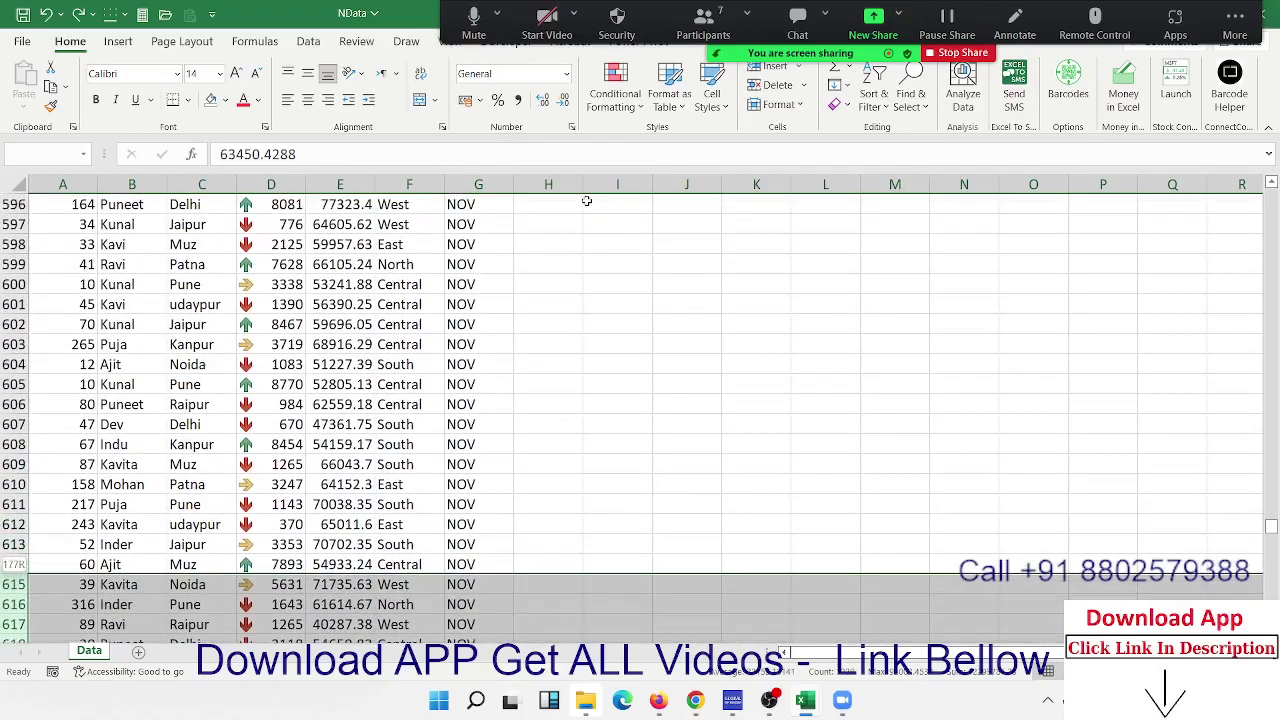
pyautogui.hotkey('shift', 'pageup')
pyautogui.hotkey('shift', 'pageup')
pyautogui.hotkey('shift', 'pageup')
pyautogui.hotkey('shift', 'pageup')
pyautogui.hotkey('shift', 'pageup')
pyautogui.hotkey('shift', 'pageup')
pyautogui.hotkey('shift', 'pageup')
pyautogui.hotkey('shift', 'pageup')
pyautogui.hotkey('shift', 'pageup')
pyautogui.hotkey('shift', 'pageup')
pyautogui.hotkey('shift', 'pageup')
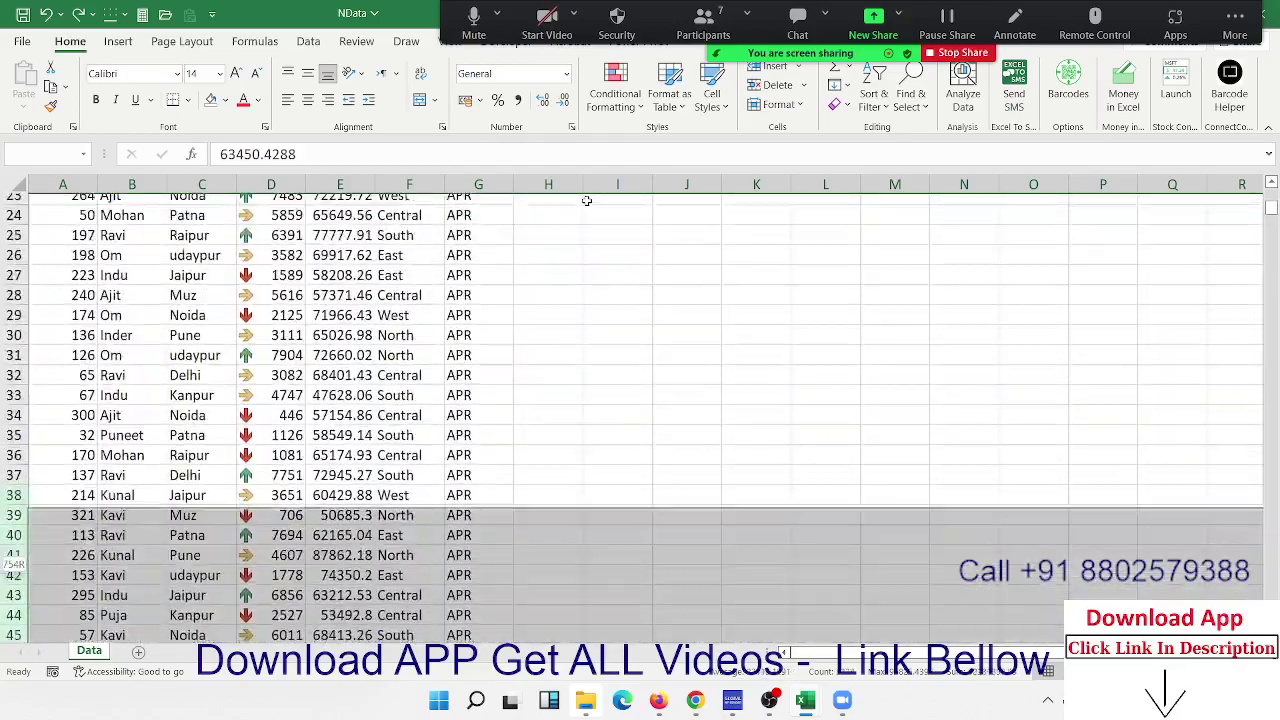
pyautogui.hotkey('shift', 'pagedown')
pyautogui.hotkey('shift', 'pagedown')
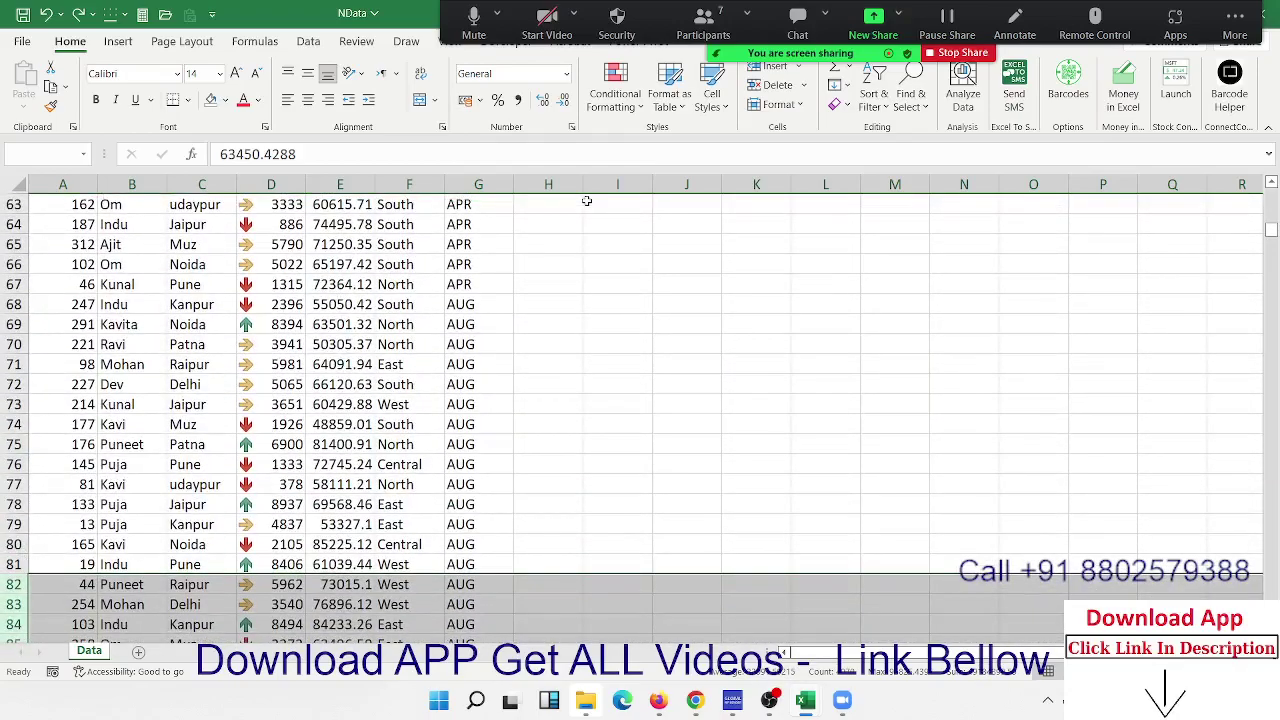
pyautogui.hotkey('ctrl', 'shift', 'Down')
pyautogui.press('Up')
# Add an Sr header in H1 and fill serial numbers 1–80 down the records
pyautogui.hotkey('ctrl', 'Up')
pyautogui.press('Right')
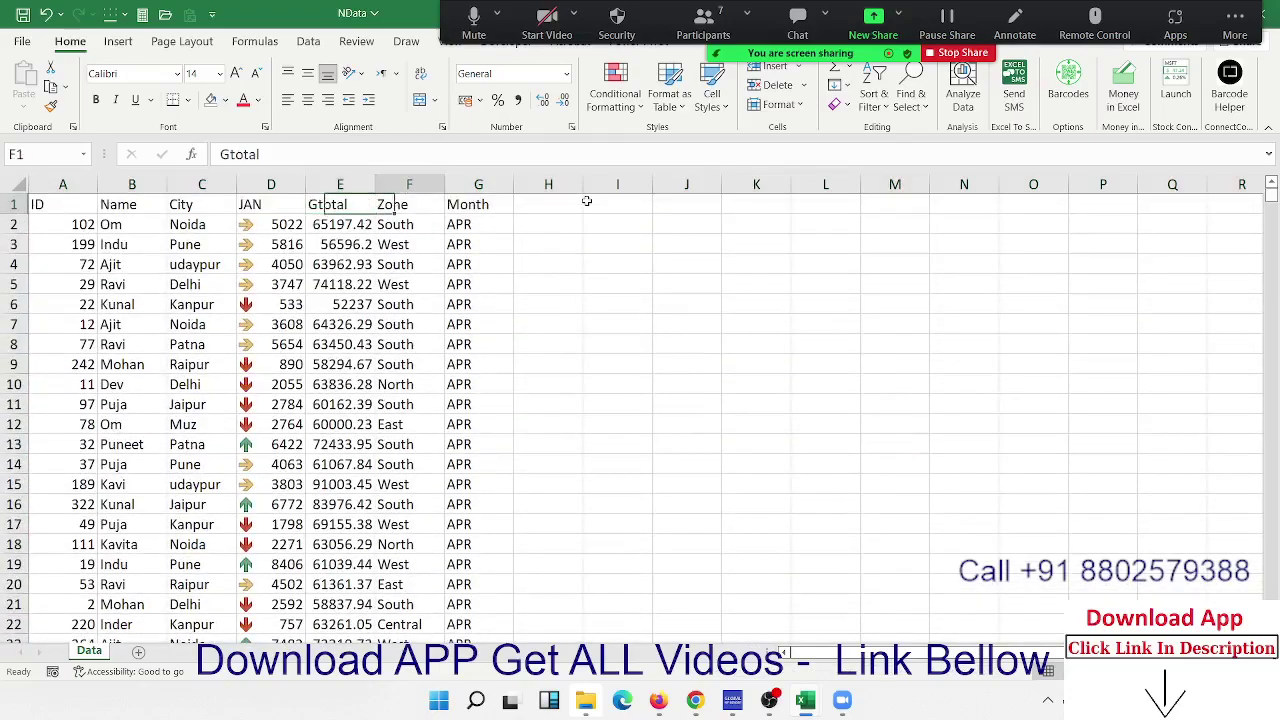
pyautogui.press('Right')
pyautogui.press('Right')
pyautogui.write('Sr')
pyautogui.press('Return')
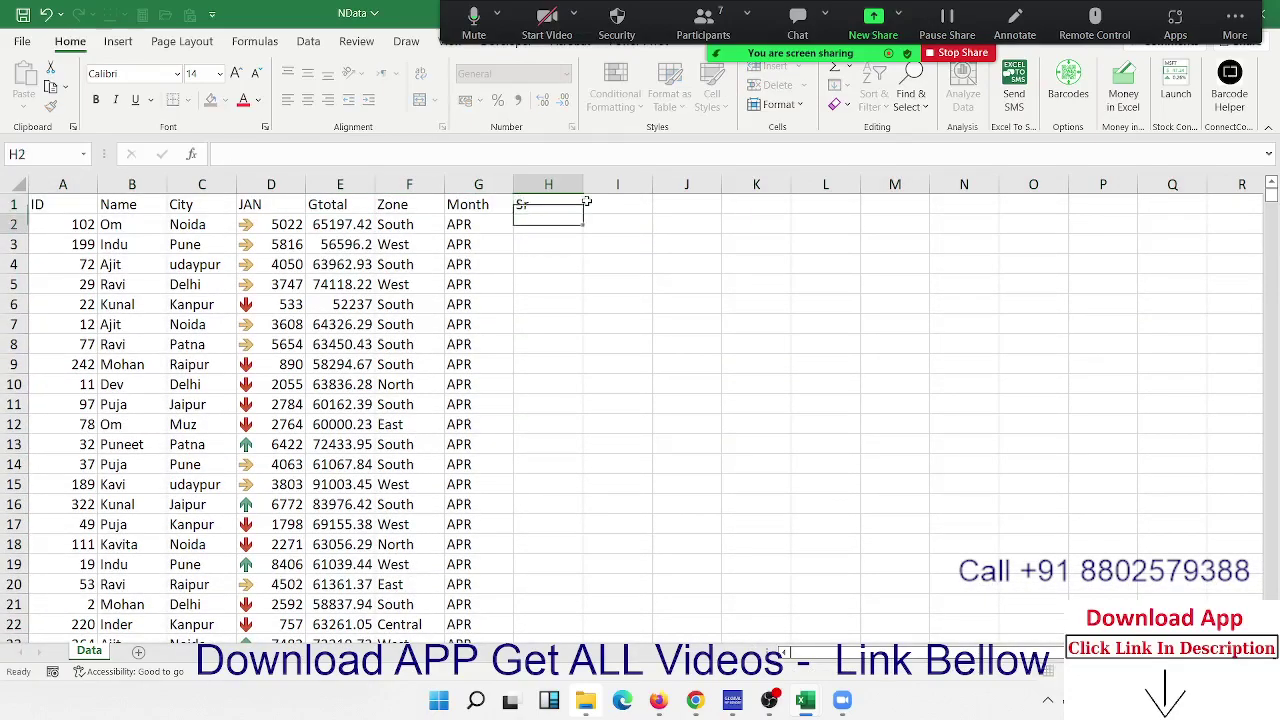
pyautogui.write('1')
pyautogui.press('Return')
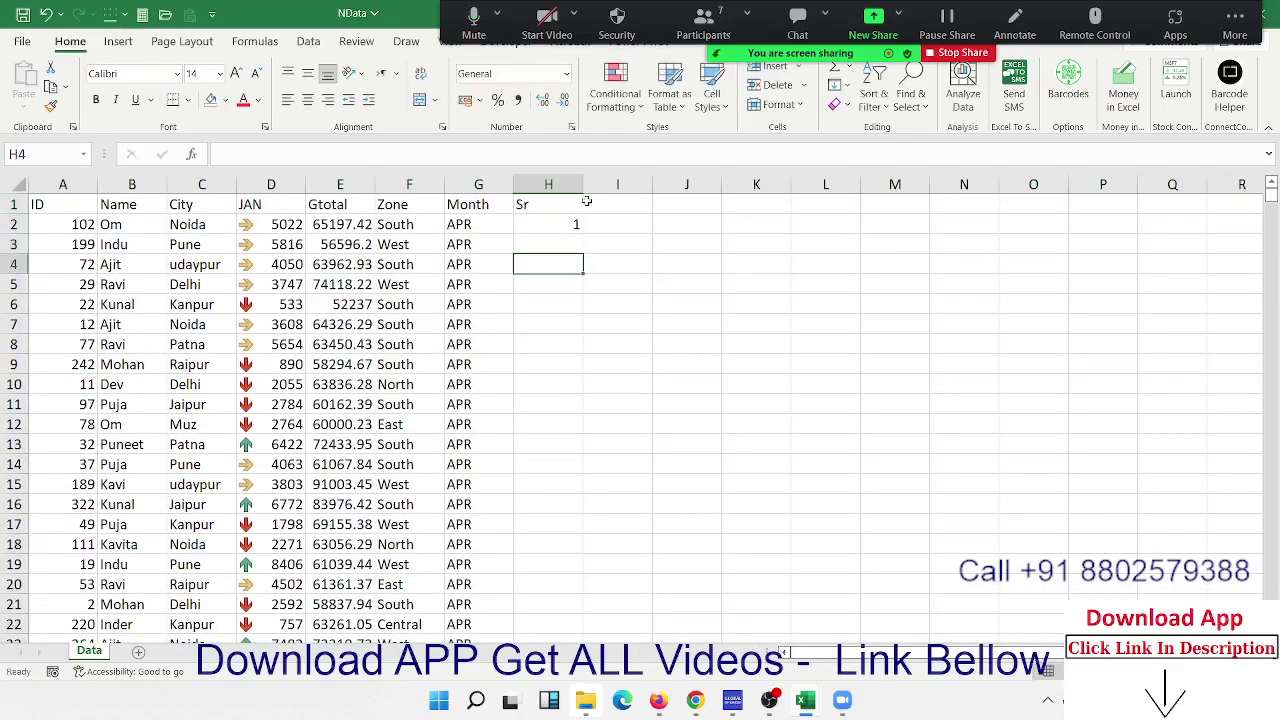
pyautogui.write('2')
pyautogui.press('Up')
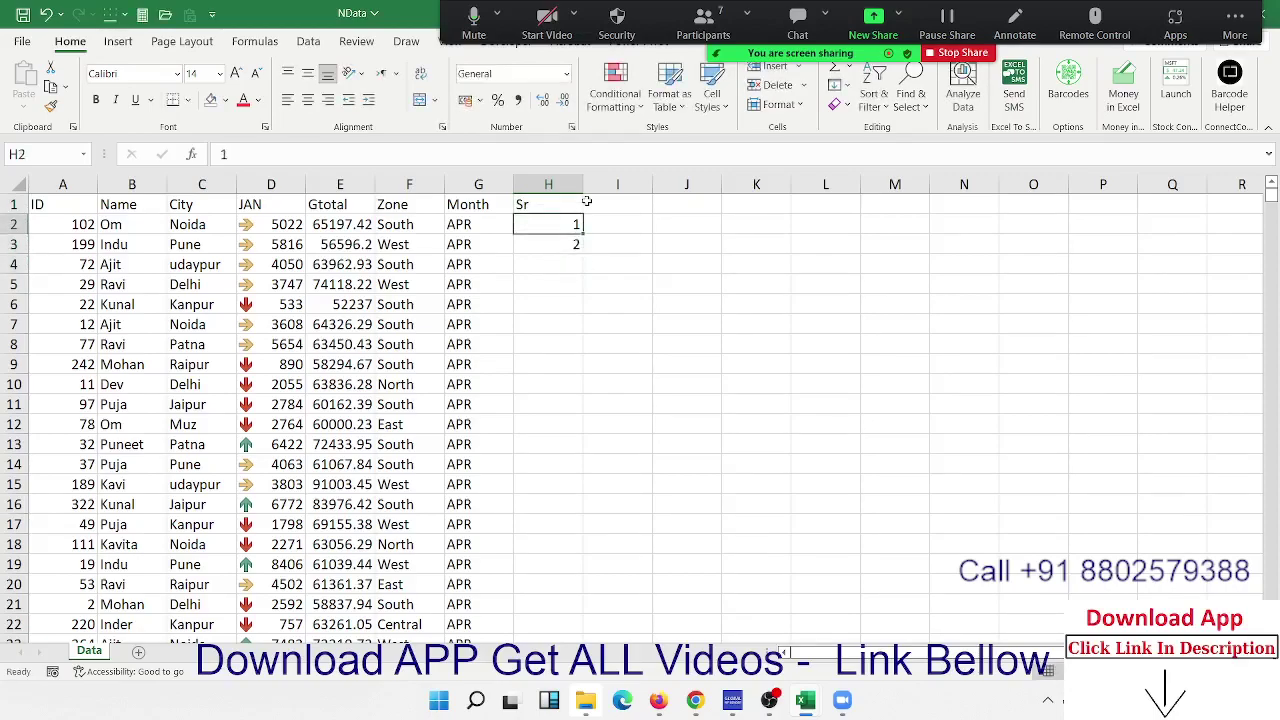
pyautogui.hotkey('shift', 'Down')
pyautogui.doubleClick(582, 255)
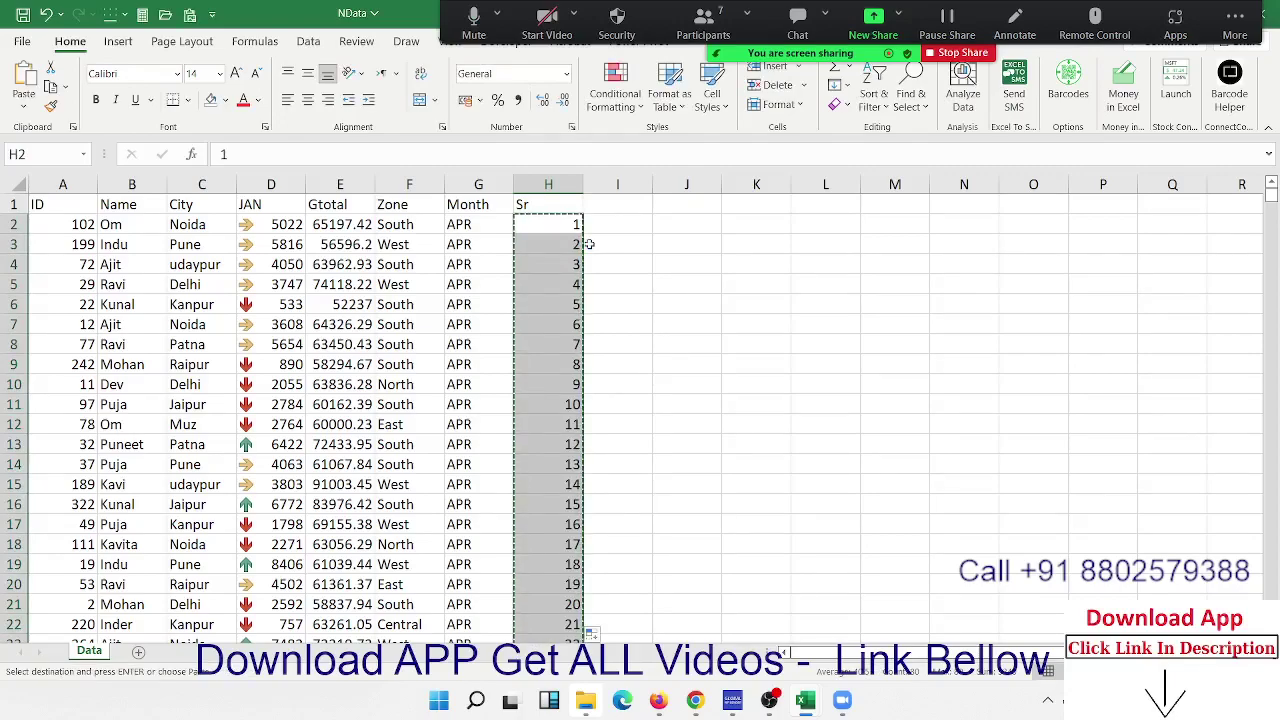
# Copy the Sr numbers 1–80 and paste a second copy starting at H82
pyautogui.hotkey('ctrl', 'c')
pyautogui.hotkey('ctrl', 'Down')
pyautogui.press('Down')
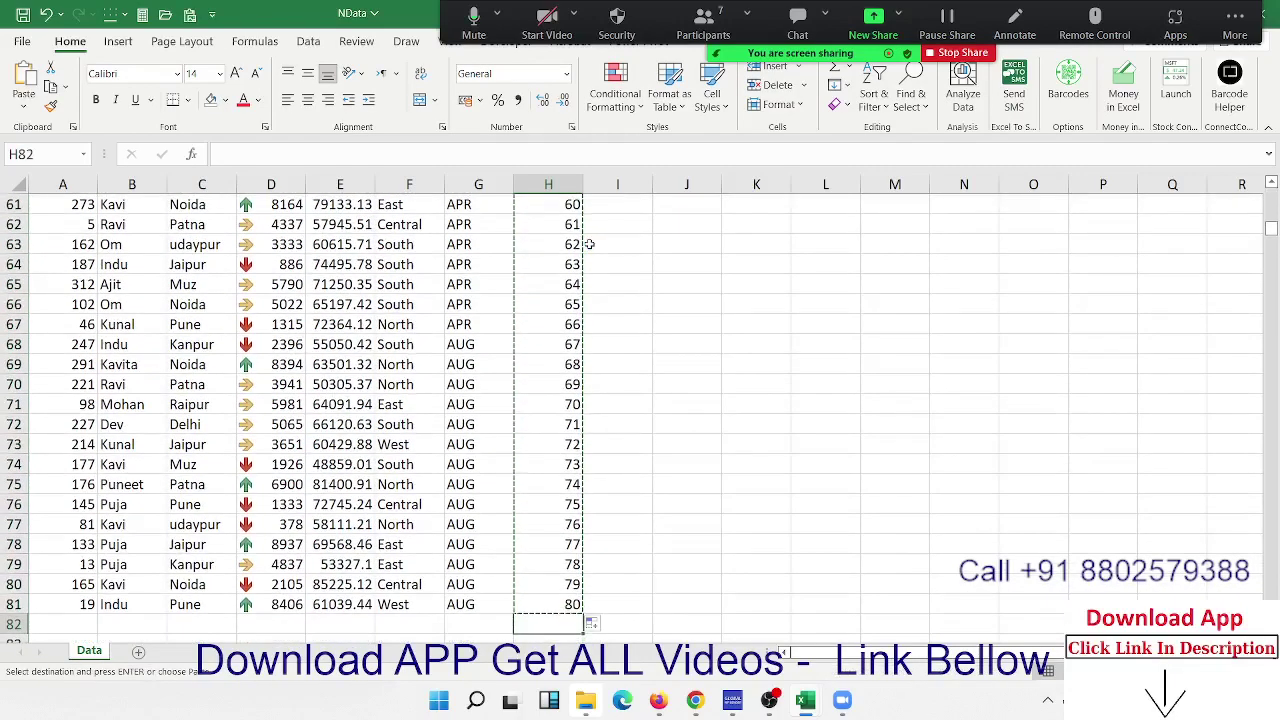
pyautogui.hotkey('ctrl', 'v')
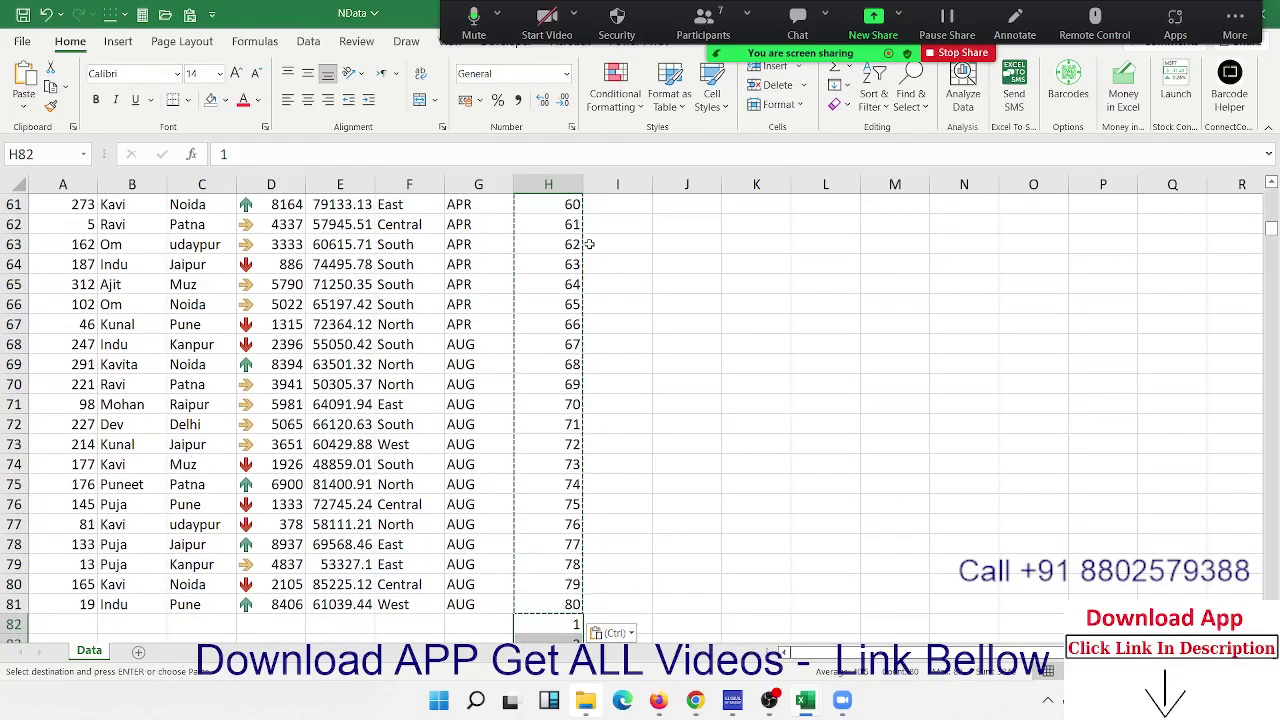
pyautogui.press('Up')
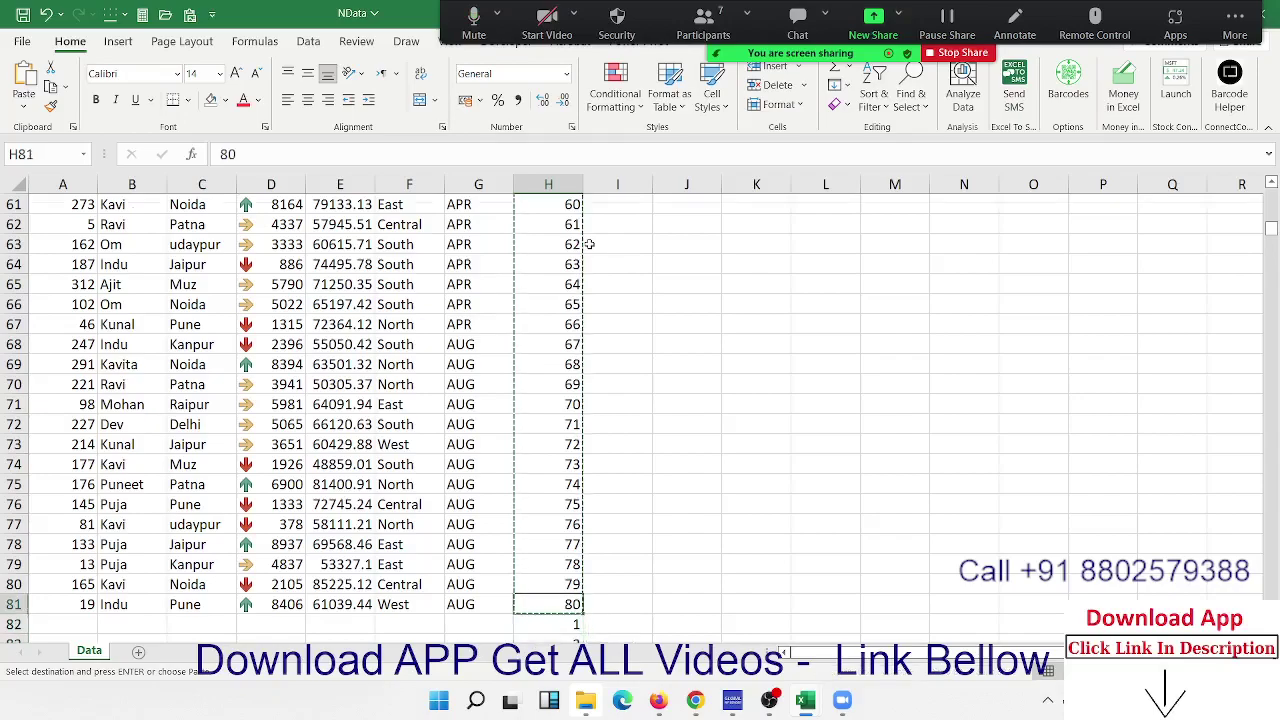
pyautogui.hotkey('ctrl', 'Up')
pyautogui.press('Down')
# Select the full range A1:H161, including the repeated serial numbers
pyautogui.press('Left')
pyautogui.hotkey('ctrl', 'Down')
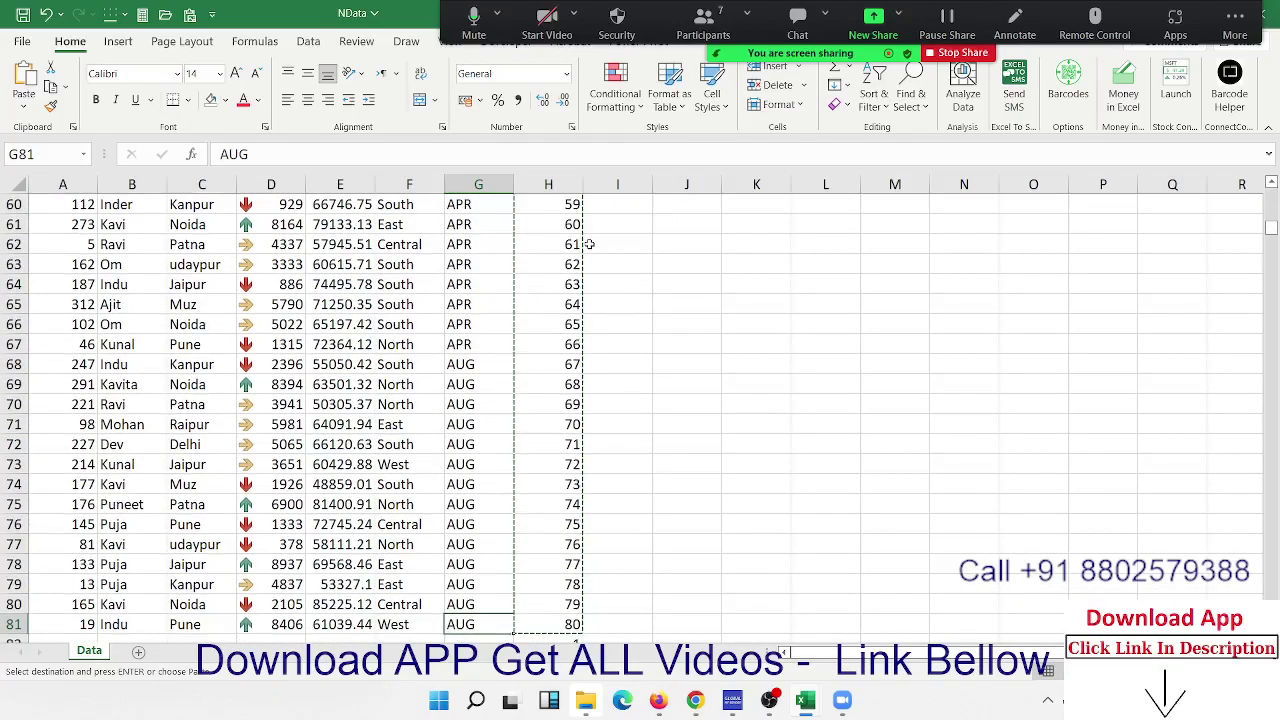
pyautogui.press('Down')
pyautogui.press('Right')
pyautogui.hotkey('ctrl', 'Down')
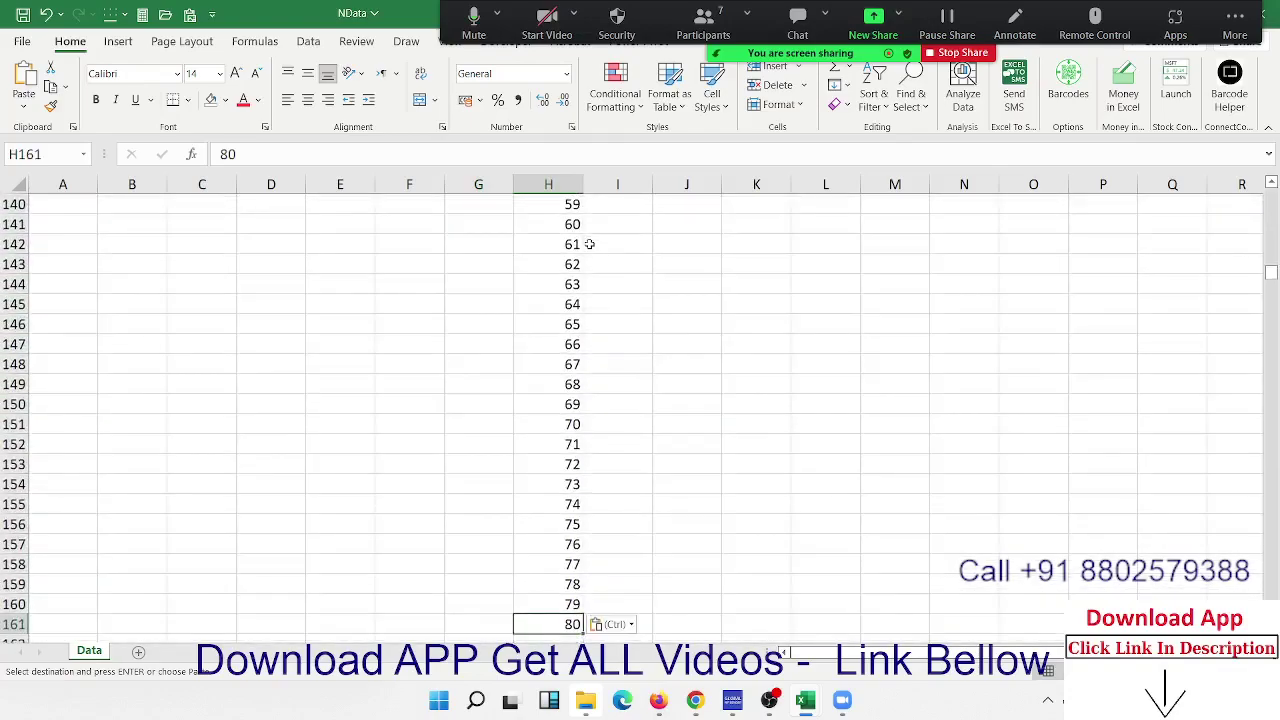
pyautogui.hotkey('ctrl', 'shift', 'Left')
pyautogui.hotkey('ctrl', 'shift', 'Up')
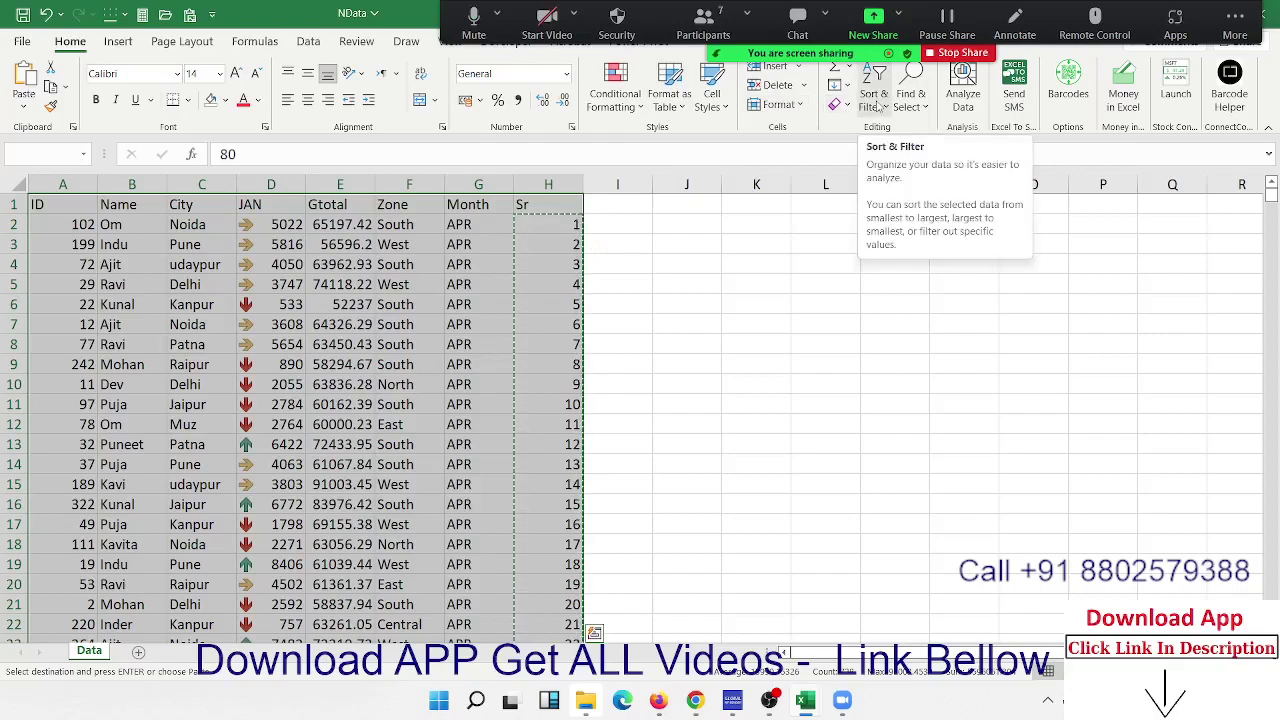
# Custom-sort the selected range by the Sr column, Smallest to Largest
pyautogui.click(876, 100)
pyautogui.click(905, 179)
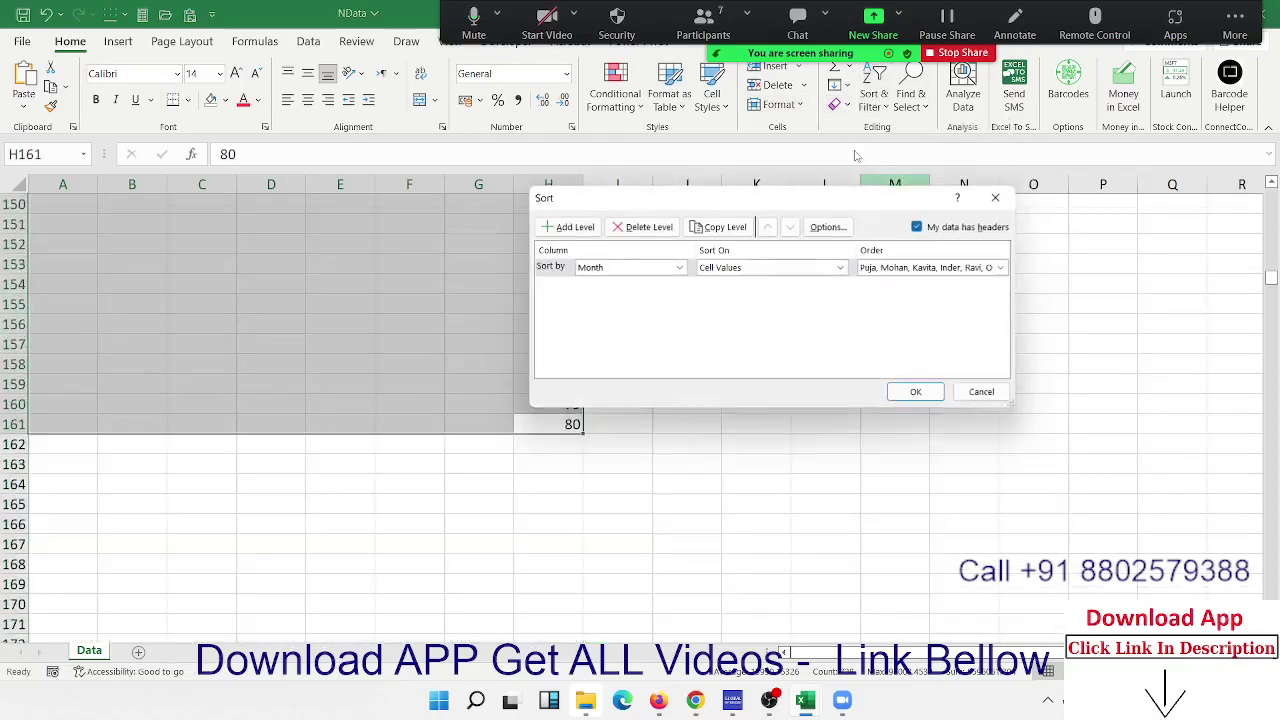
pyautogui.click(664, 268)
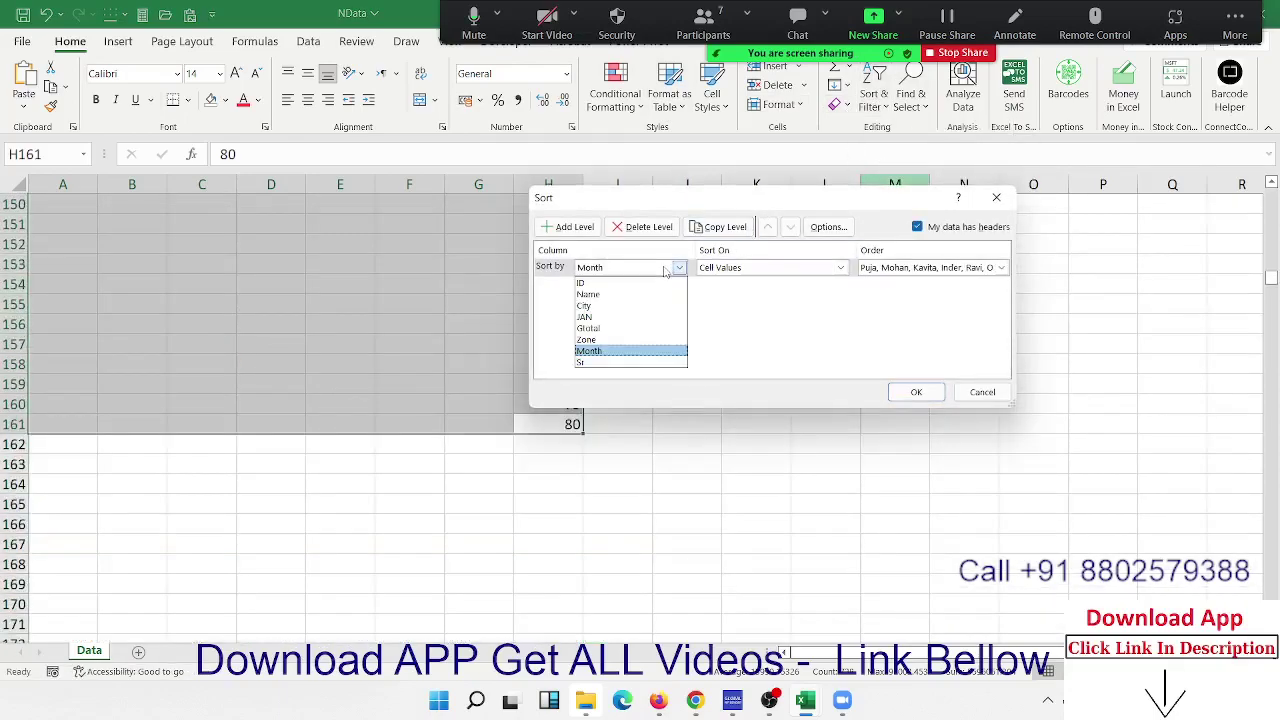
pyautogui.click(632, 363)
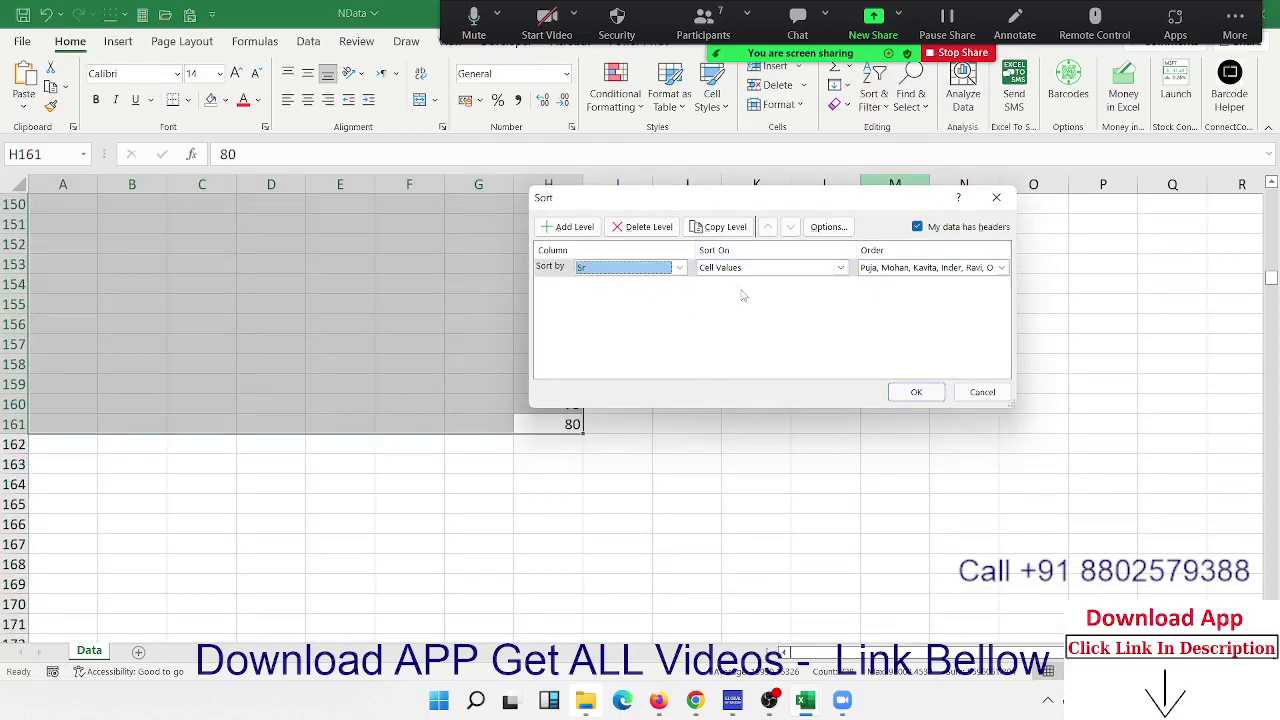
pyautogui.click(930, 268)
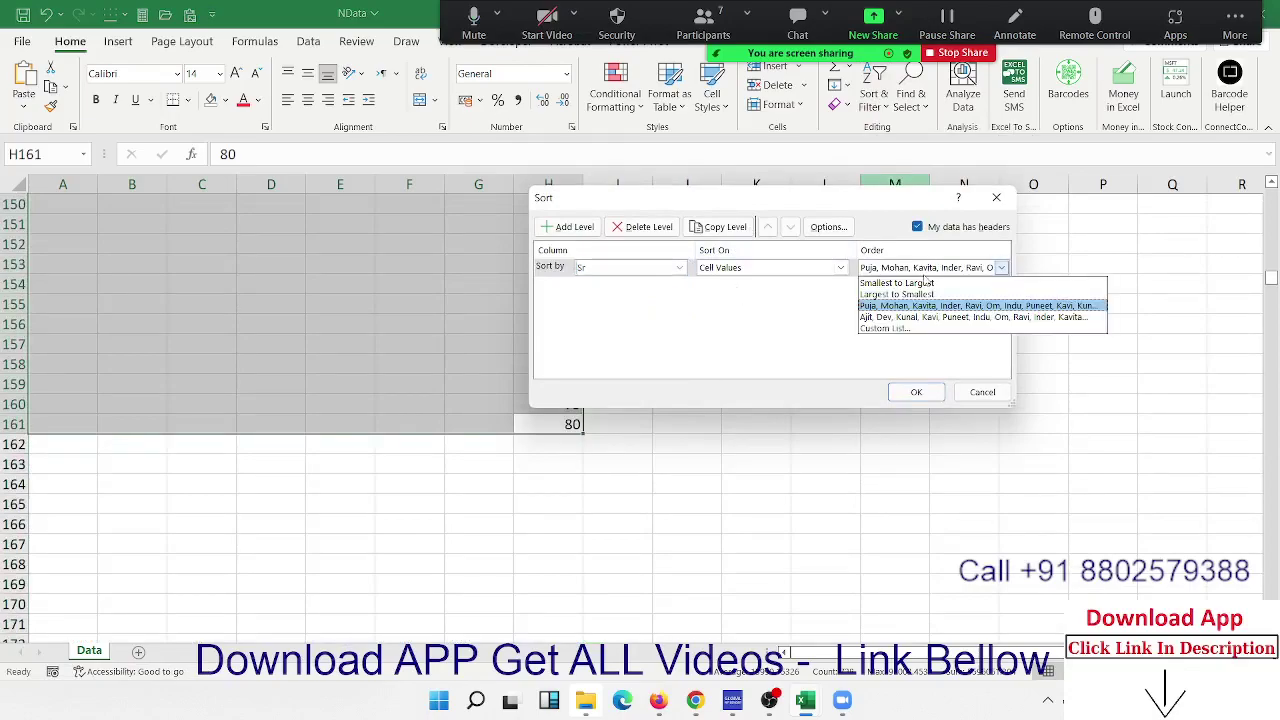
pyautogui.click(923, 285)
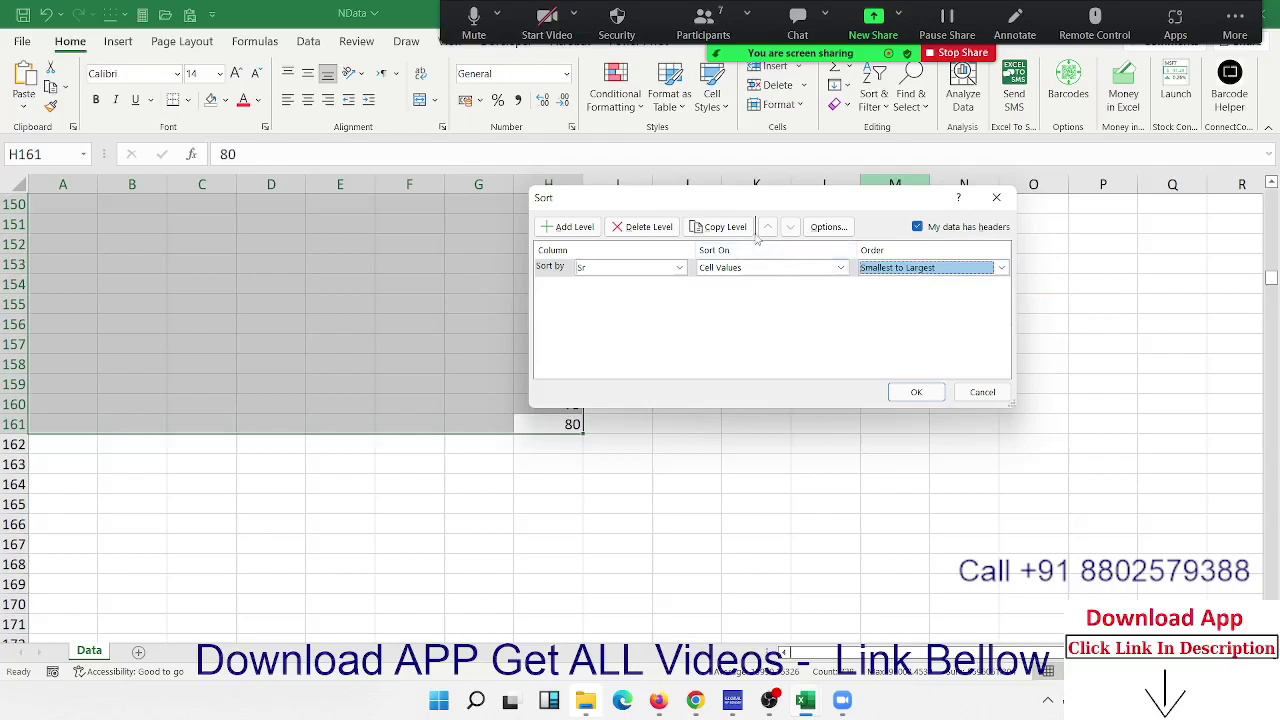
pyautogui.click(916, 391)
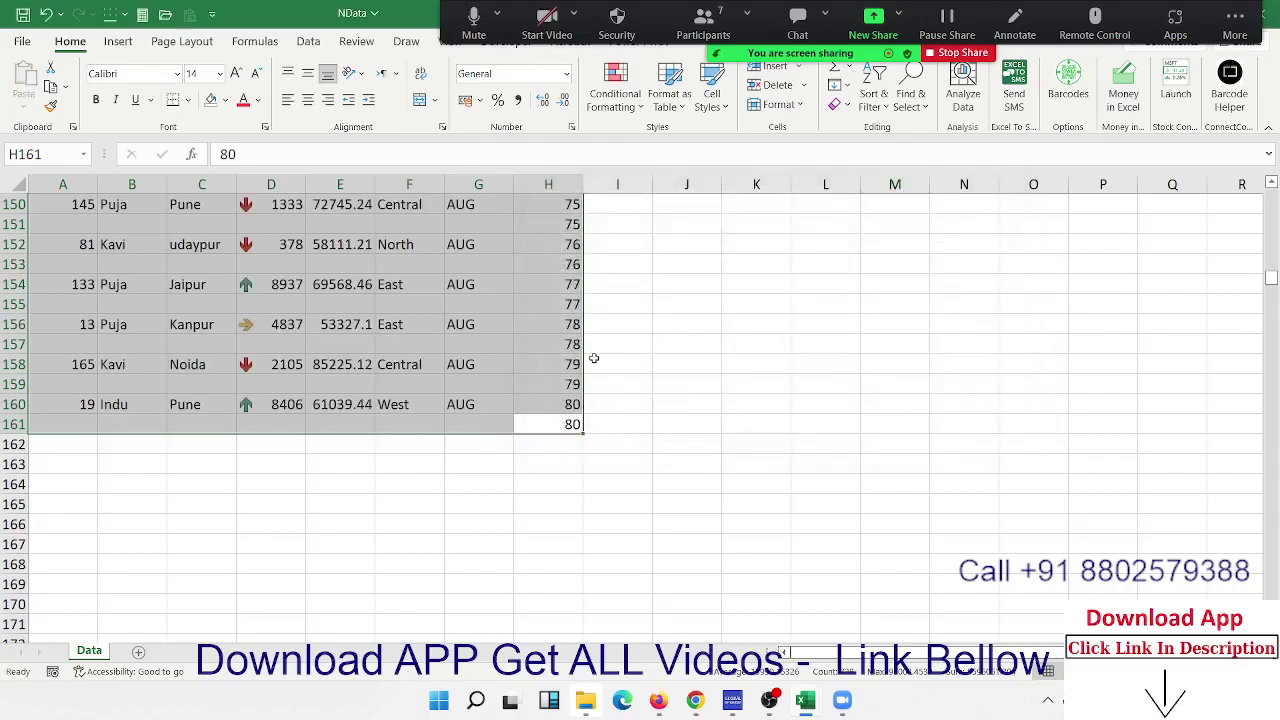
pyautogui.scroll(20, 597, 362)
pyautogui.scroll(10, 594, 358)
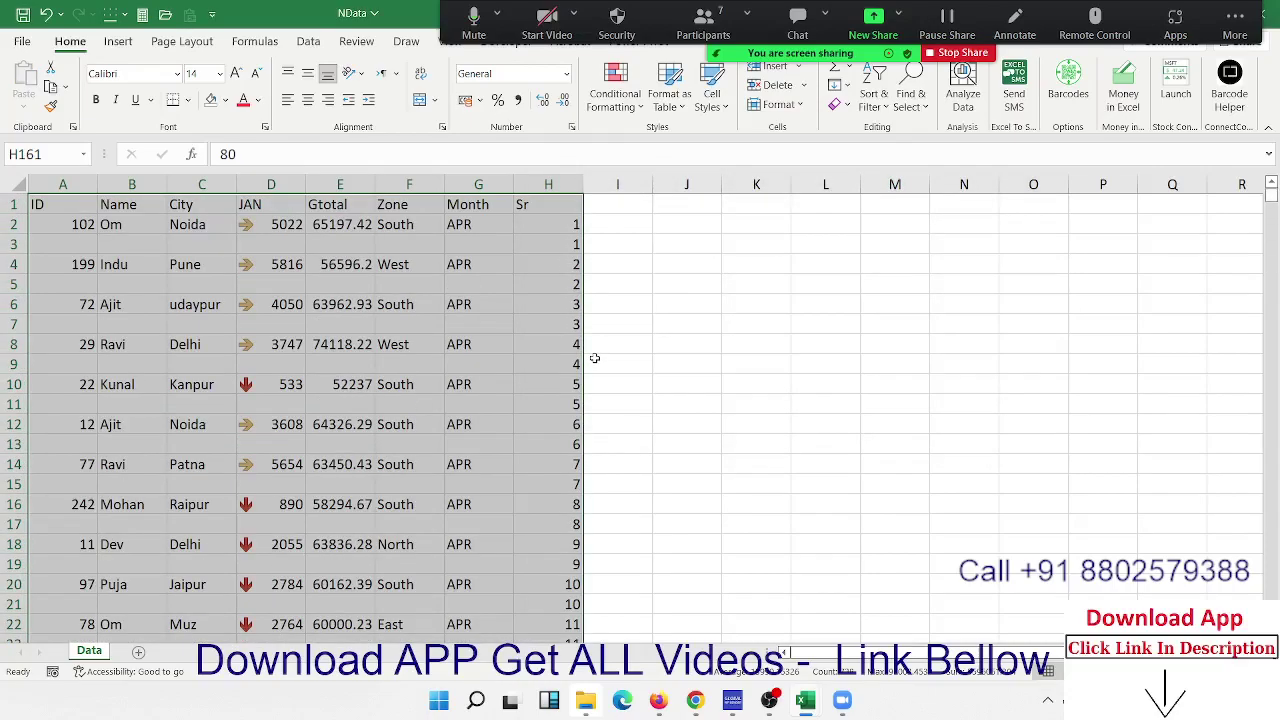
# Undo the sort so the records are contiguous again without blank rows
pyautogui.click(547, 250)
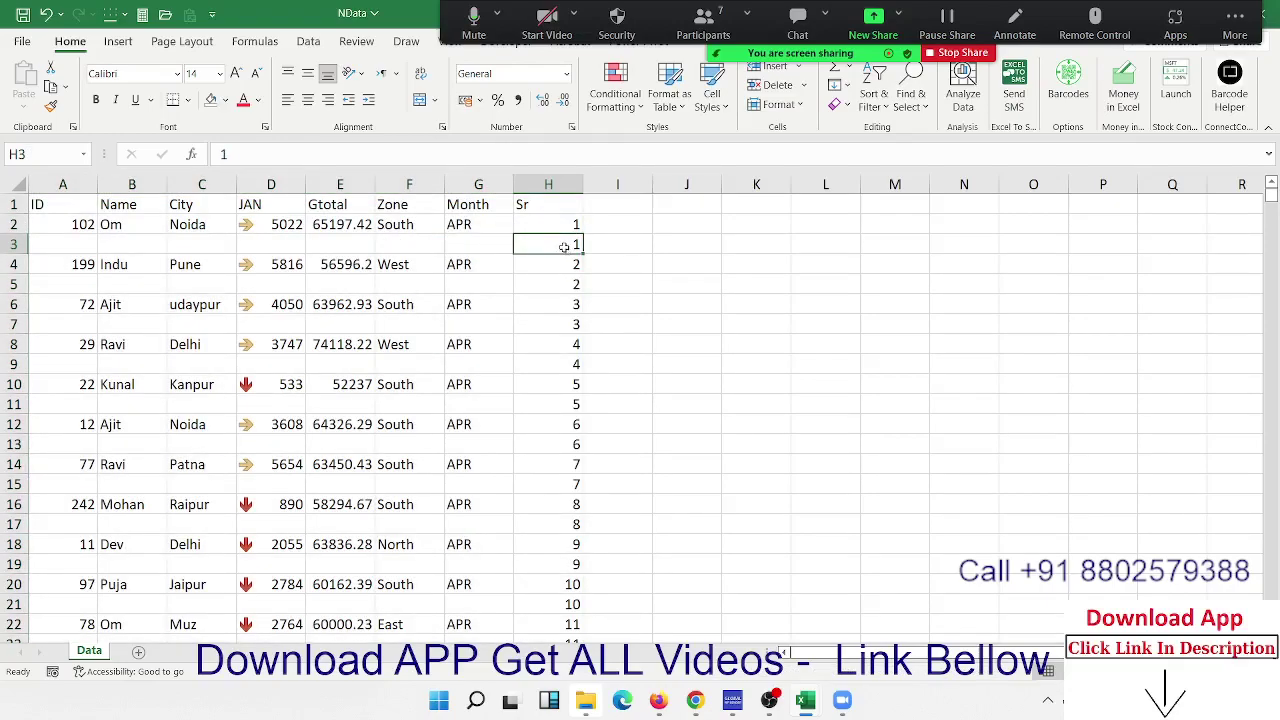
pyautogui.click(12, 244)
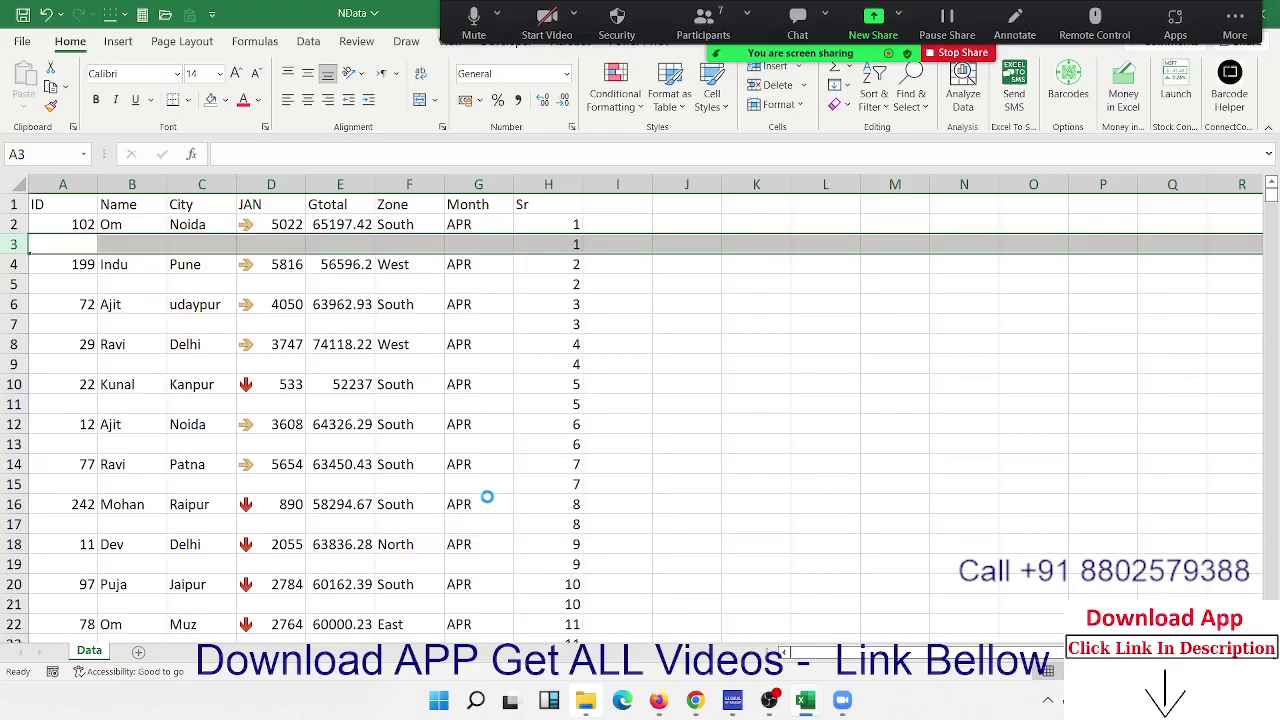
pyautogui.hotkey('ctrl', 'z')
pyautogui.hotkey('ctrl', 'z')
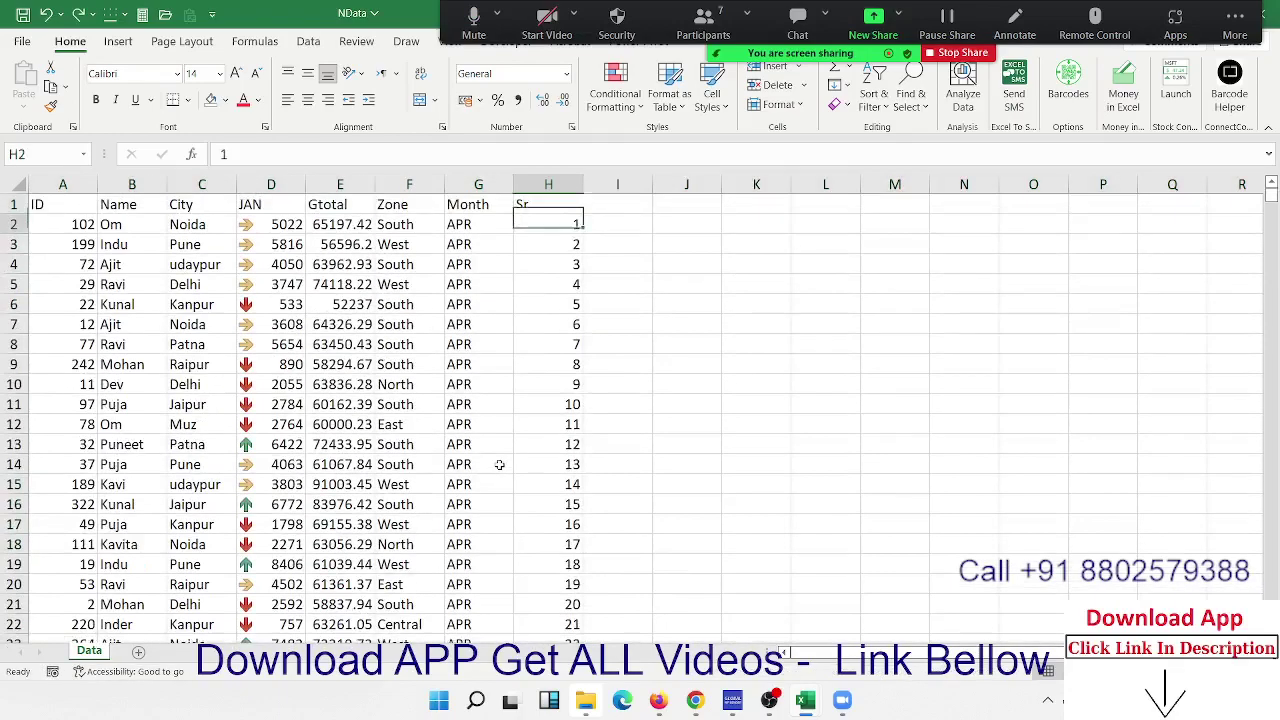
pyautogui.hotkey('ctrl', 'z')
pyautogui.hotkey('ctrl', 'z')
pyautogui.hotkey('ctrl', 'z')
# Enter 1 and 2 in the Sr column and fill the series down all records
pyautogui.press('Return')
pyautogui.write('1')
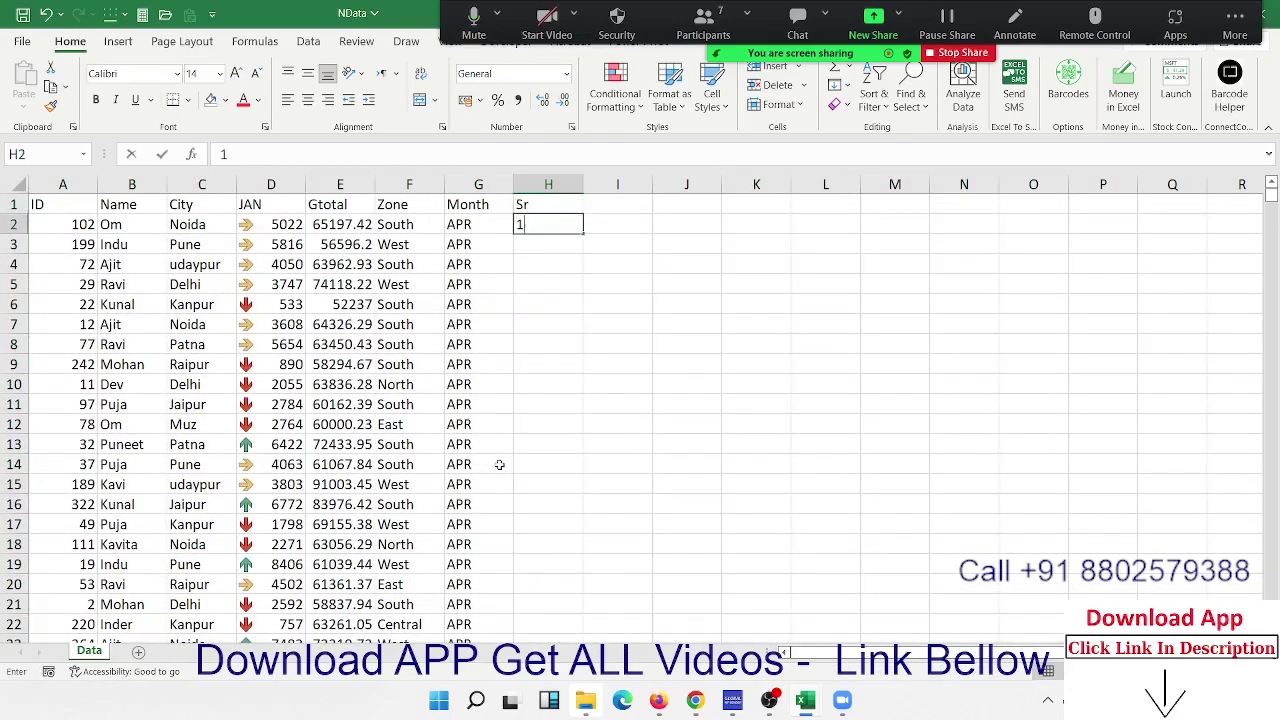
pyautogui.press('Return')
pyautogui.write('2')
pyautogui.hotkey('ctrl', 'Return')
pyautogui.press('Up')
pyautogui.hotkey('shift', 'Down')
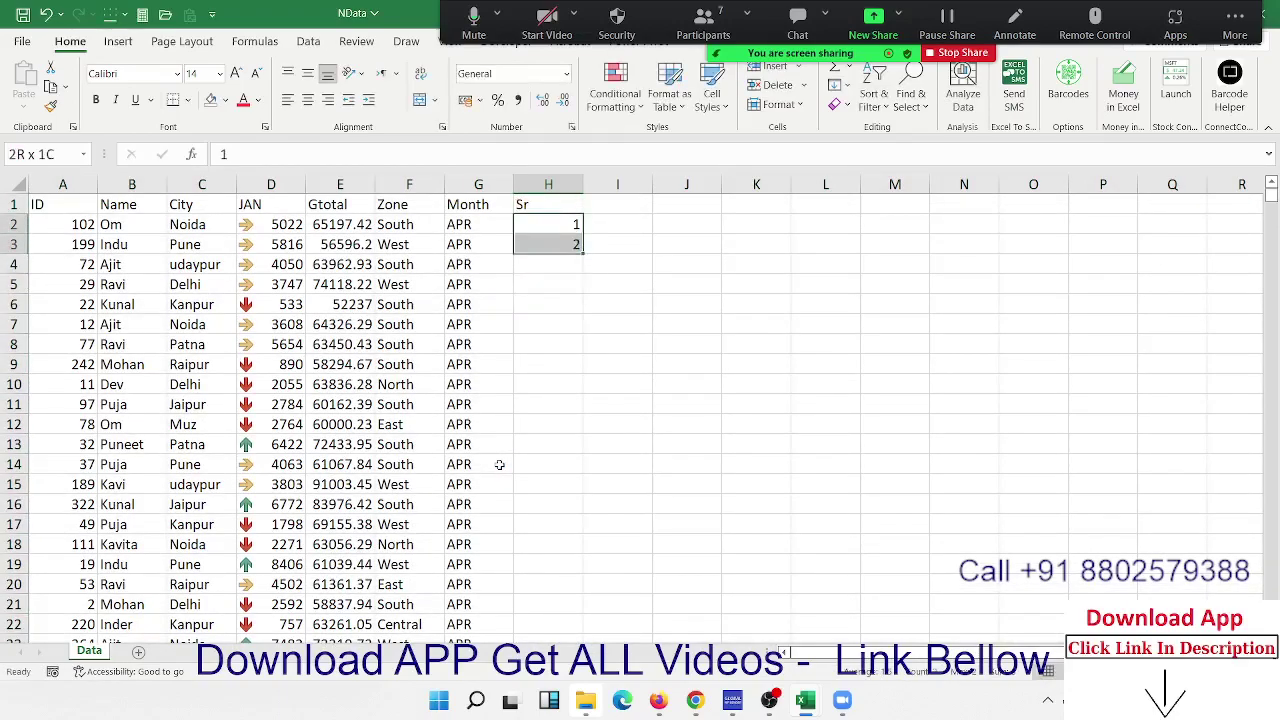
pyautogui.doubleClick(584, 254)
# Paste a copy of the Sr series 1–80 into column H below the data, from row 82
pyautogui.hotkey('ctrl', 'c')
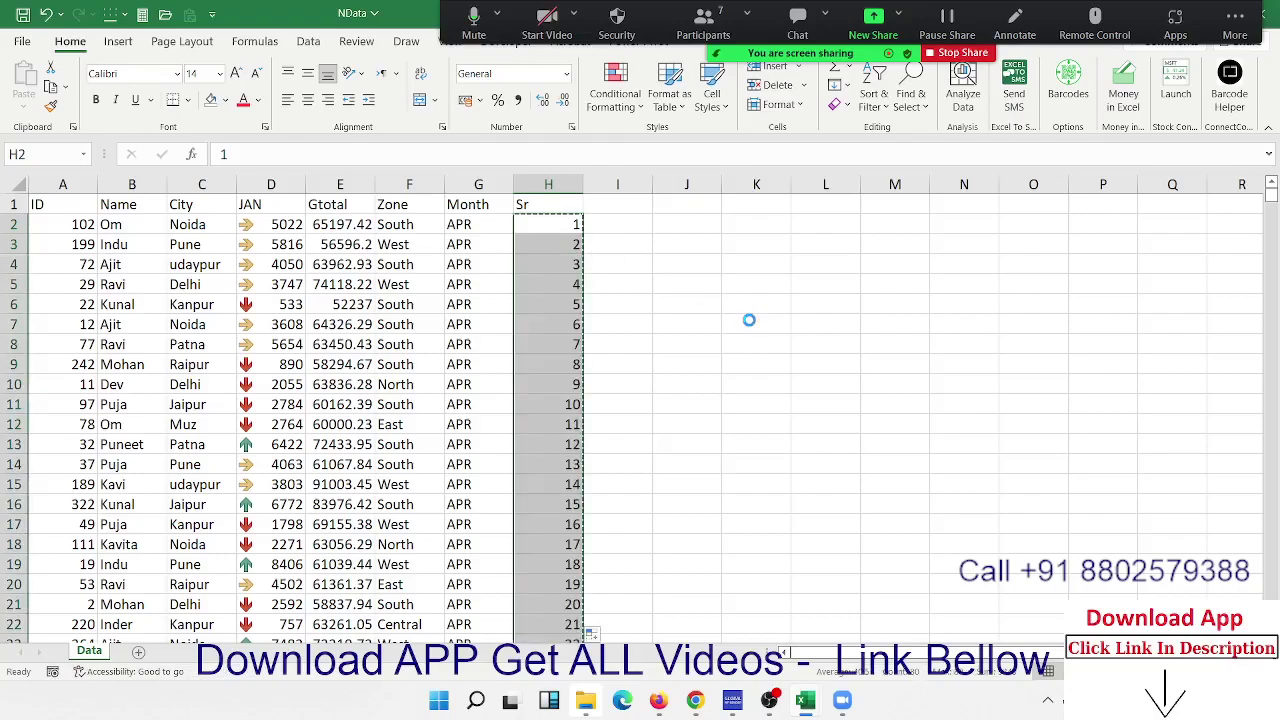
pyautogui.press('Left')
pyautogui.hotkey('ctrl', 'Down')
pyautogui.press('Down')
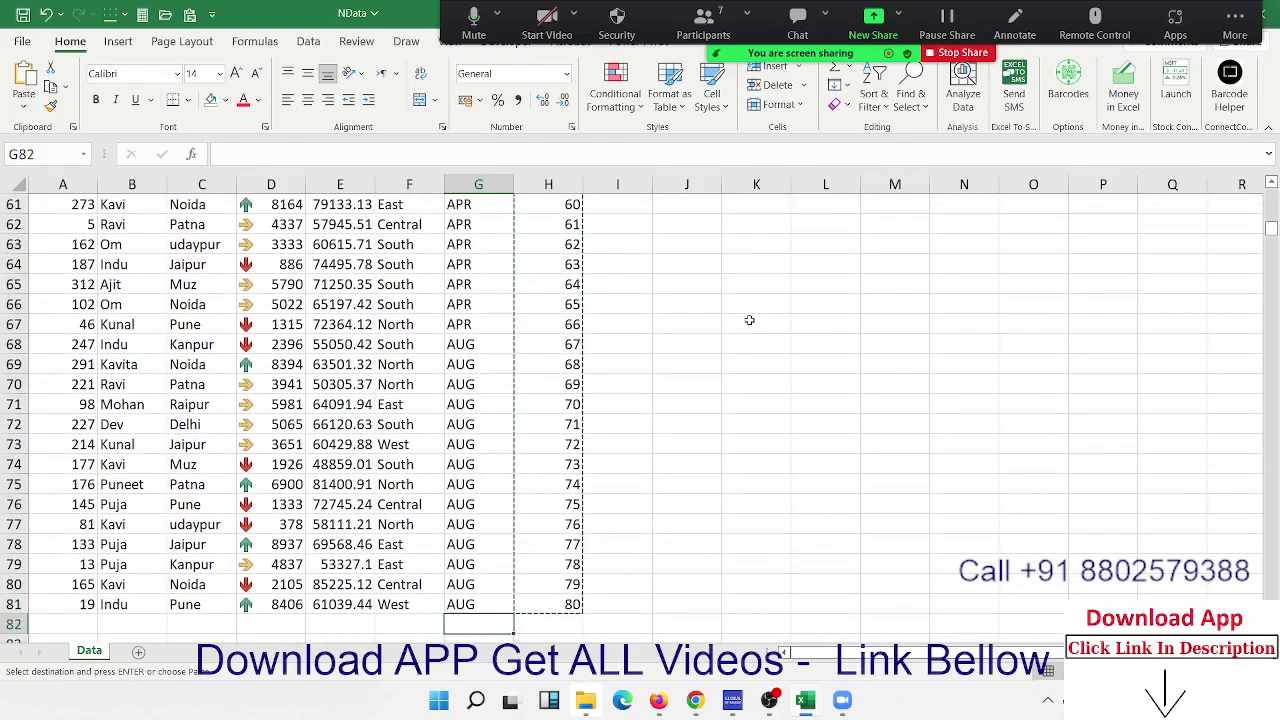
pyautogui.press('Right')
pyautogui.hotkey('ctrl', 'v')
pyautogui.press('Escape')
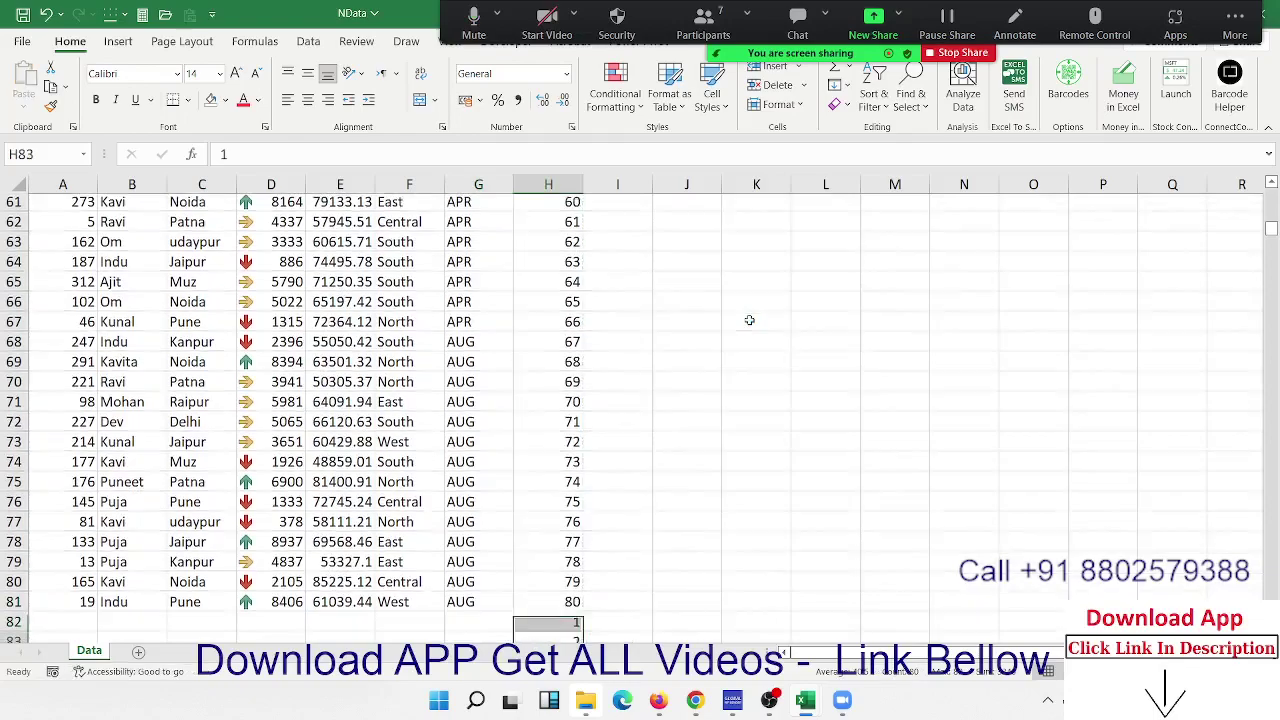
# Check the first record's row and the start of the pasted serials at row 82
pyautogui.press('Up')
pyautogui.hotkey('ctrl', 'Up')
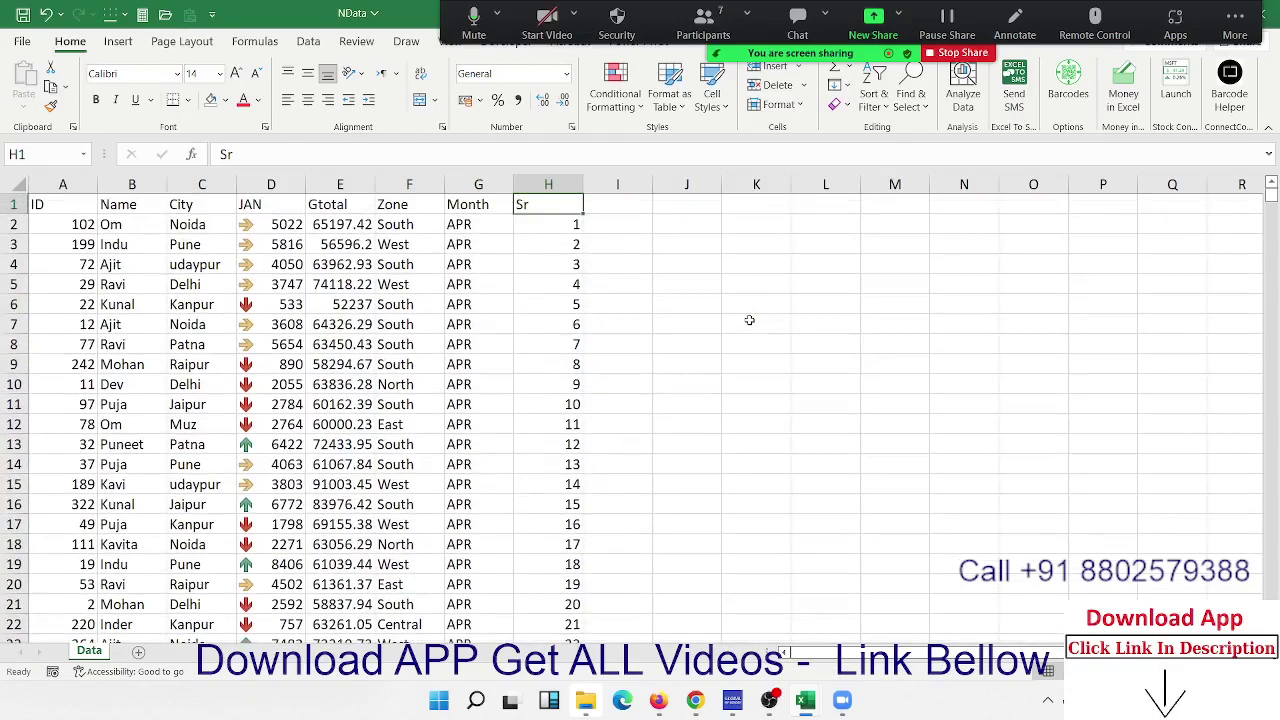
pyautogui.press('Down')
pyautogui.hotkey('shift', 'Left')
pyautogui.hotkey('shift', 'Left')
pyautogui.hotkey('ctrl', 'shift', 'Left')
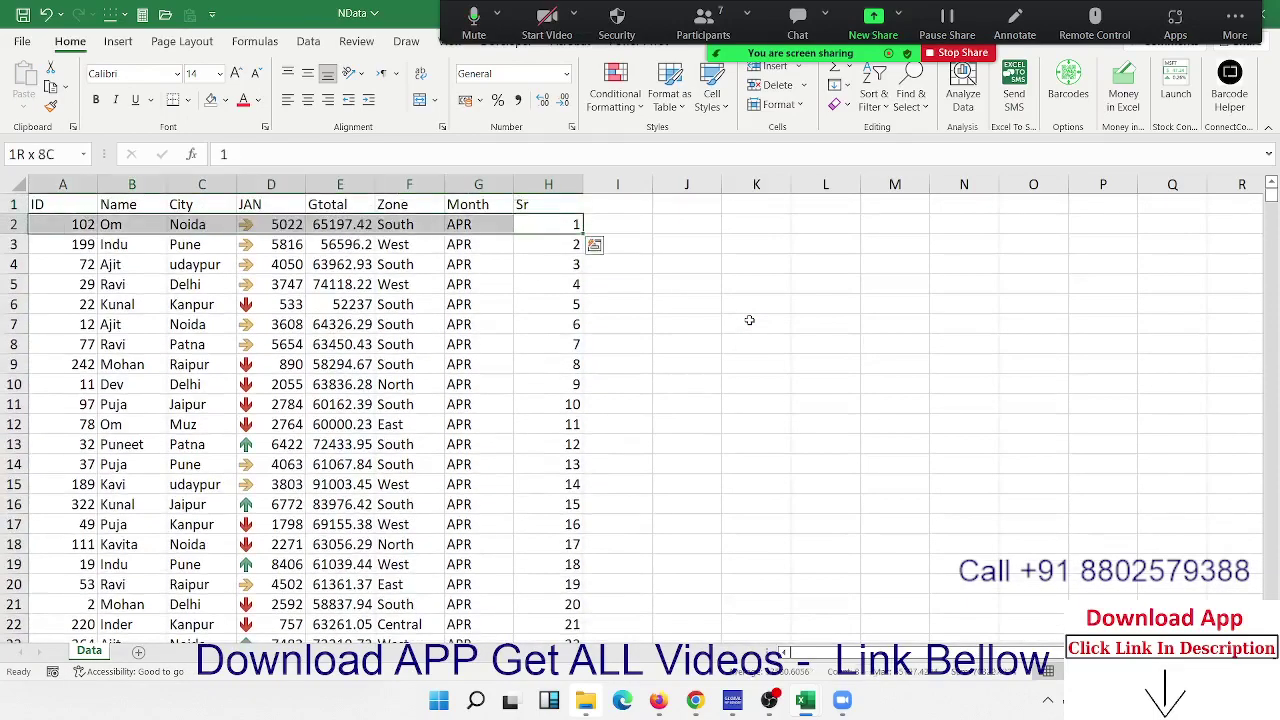
pyautogui.press('Left')
pyautogui.hotkey('ctrl', 'Down')
pyautogui.press('Down')
pyautogui.press('Down')
pyautogui.press('Up')
pyautogui.press('Right')
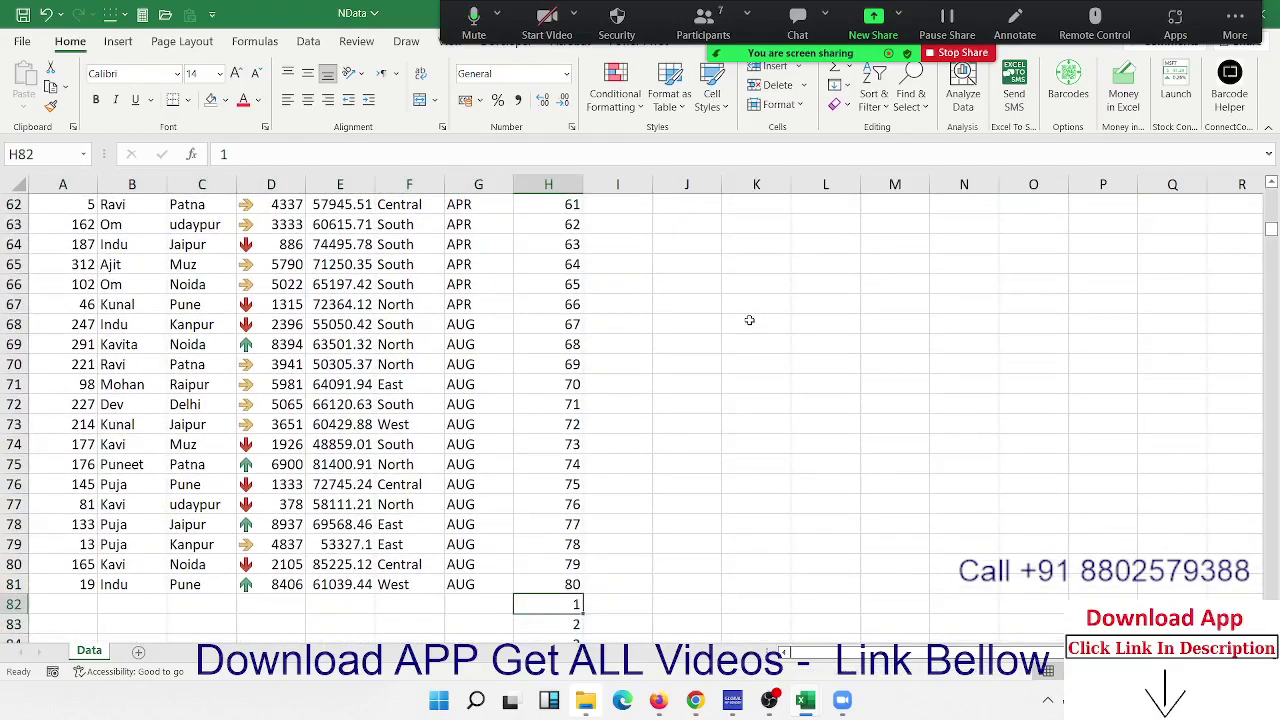
pyautogui.hotkey('shift', 'space')
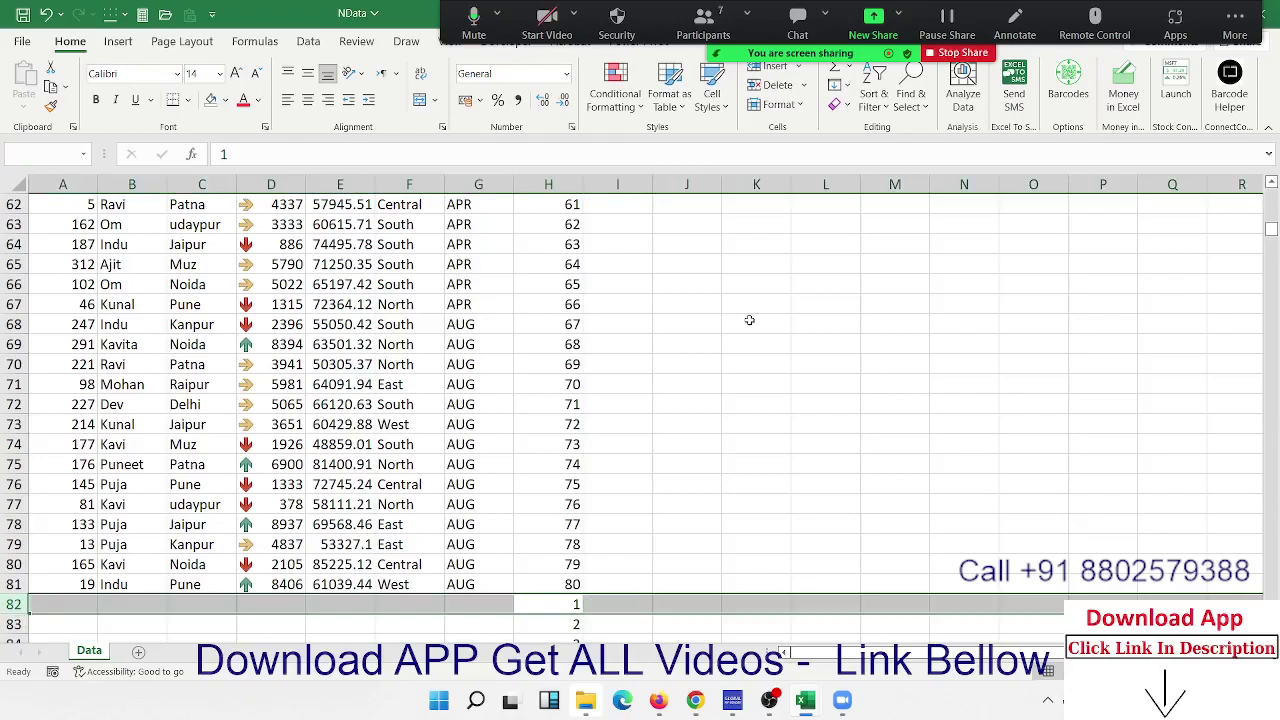
# Try a blank row with 1 above the second record, undo it, then select A1:H161
pyautogui.hotkey('ctrl', 'Up')
pyautogui.press('Down')
pyautogui.press('Down')
pyautogui.hotkey('shift', 'space')
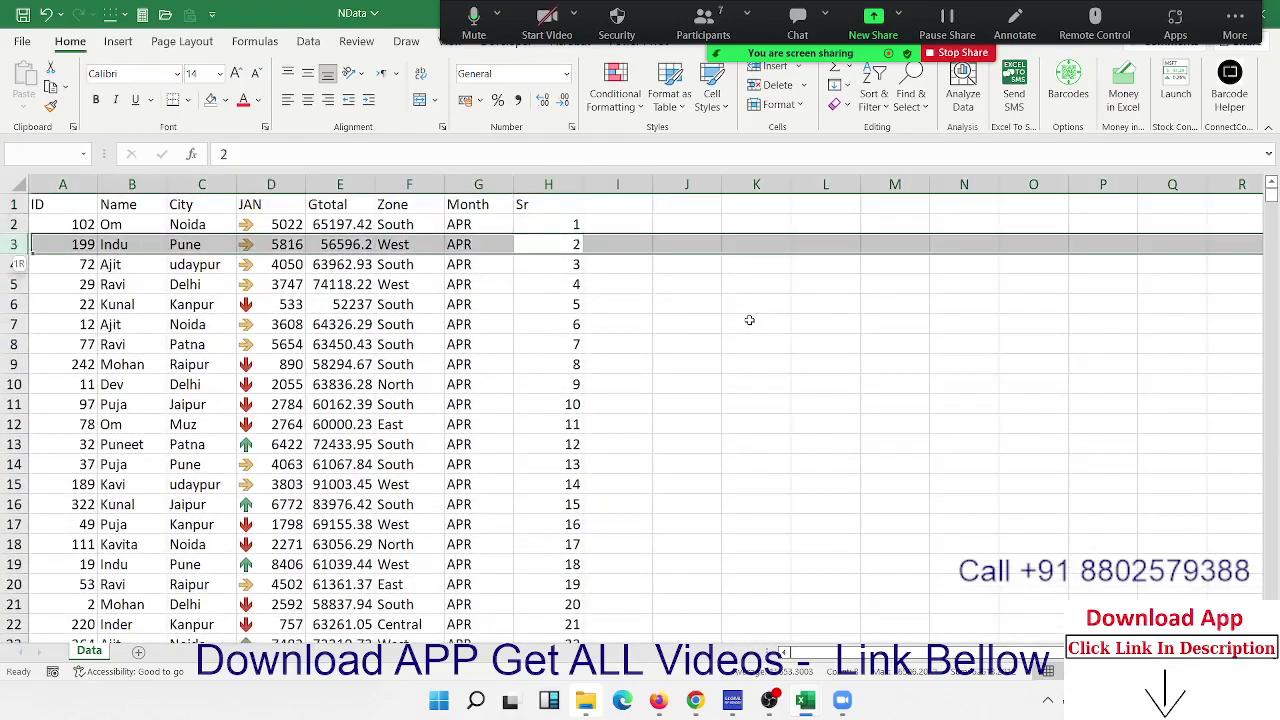
pyautogui.hotkey('ctrl', 'shift', '+')
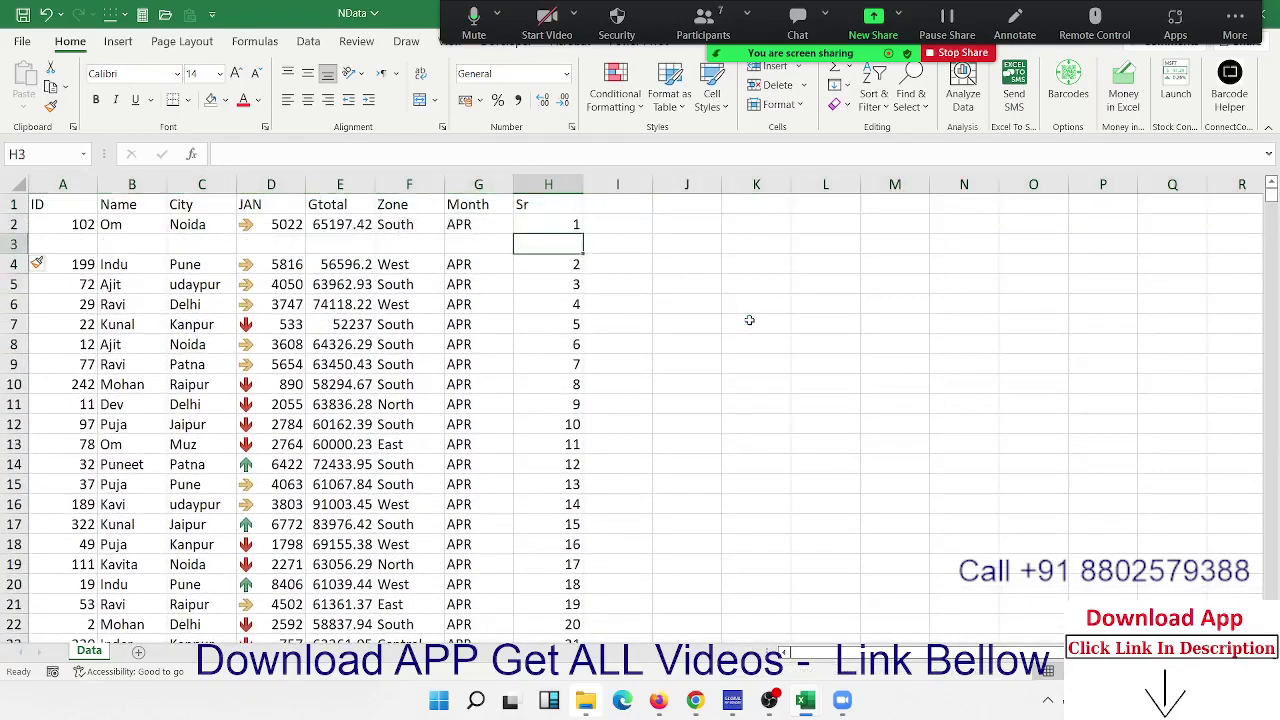
pyautogui.write('1')
pyautogui.press('Return')
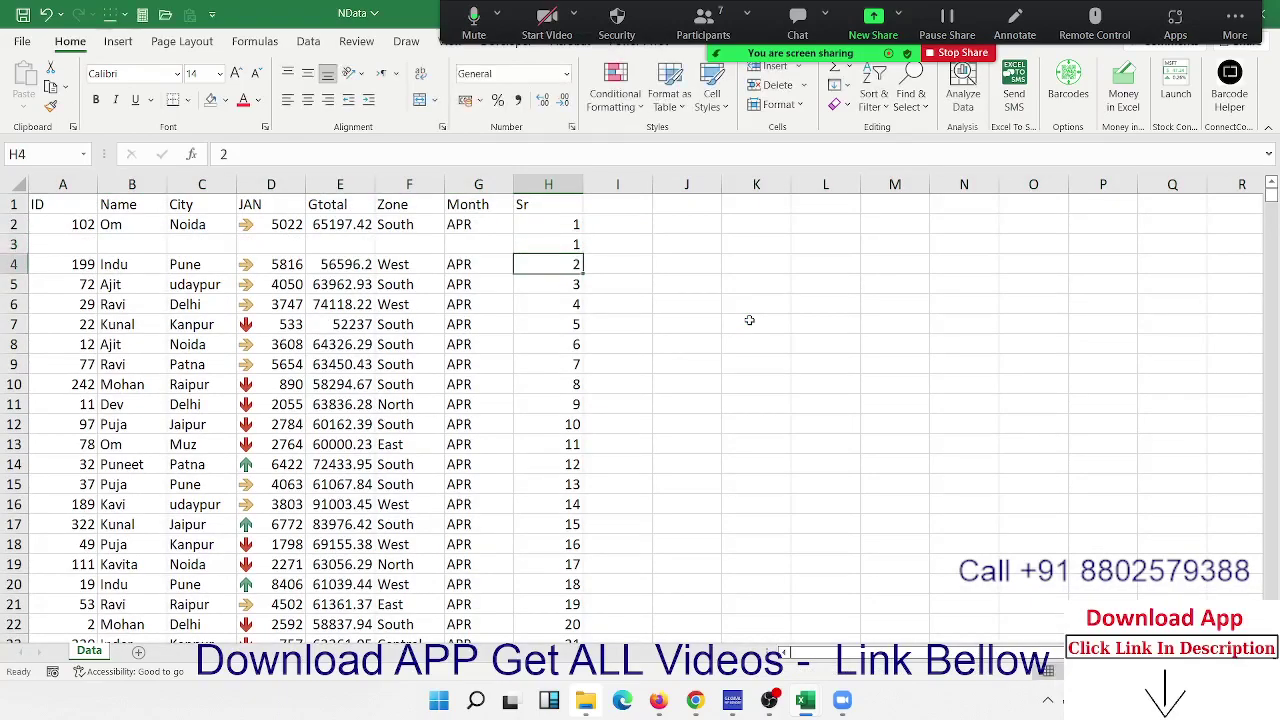
pyautogui.press('Up')
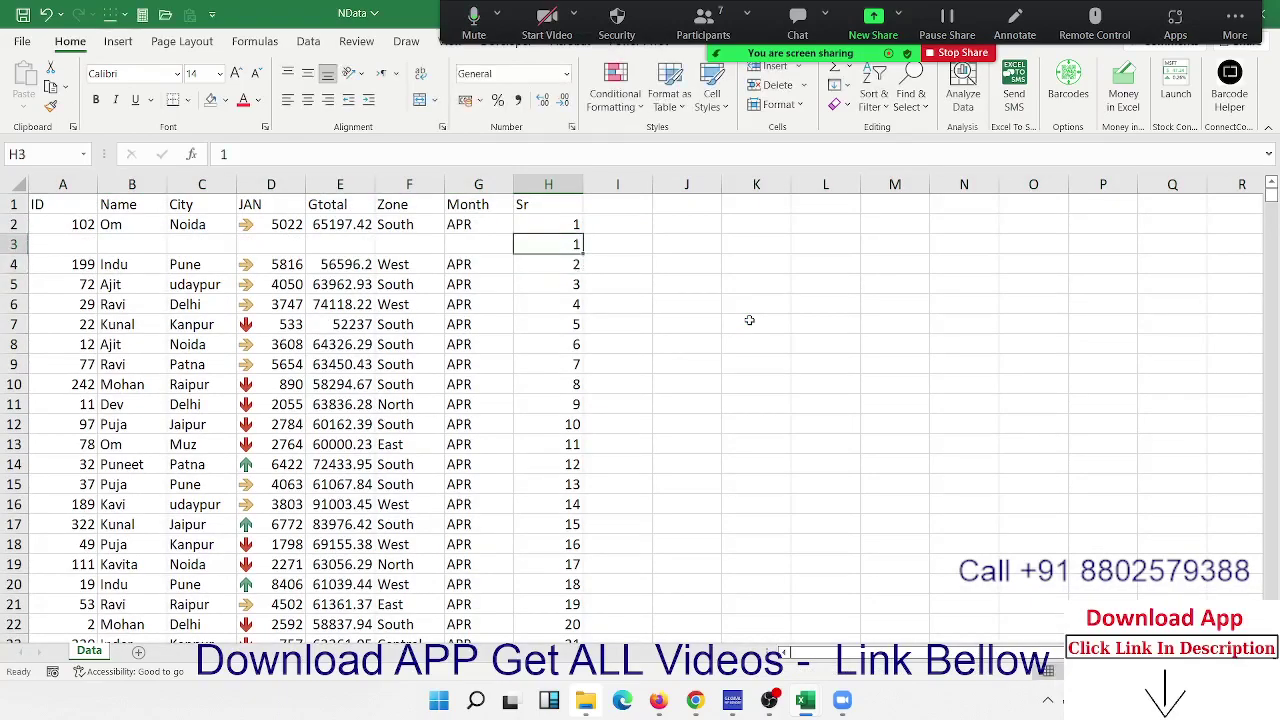
pyautogui.hotkey('ctrl', 'z')
pyautogui.hotkey('ctrl', 'z')
pyautogui.press('Up')
pyautogui.press('Up')
pyautogui.hotkey('ctrl', 'shift', 'Down')
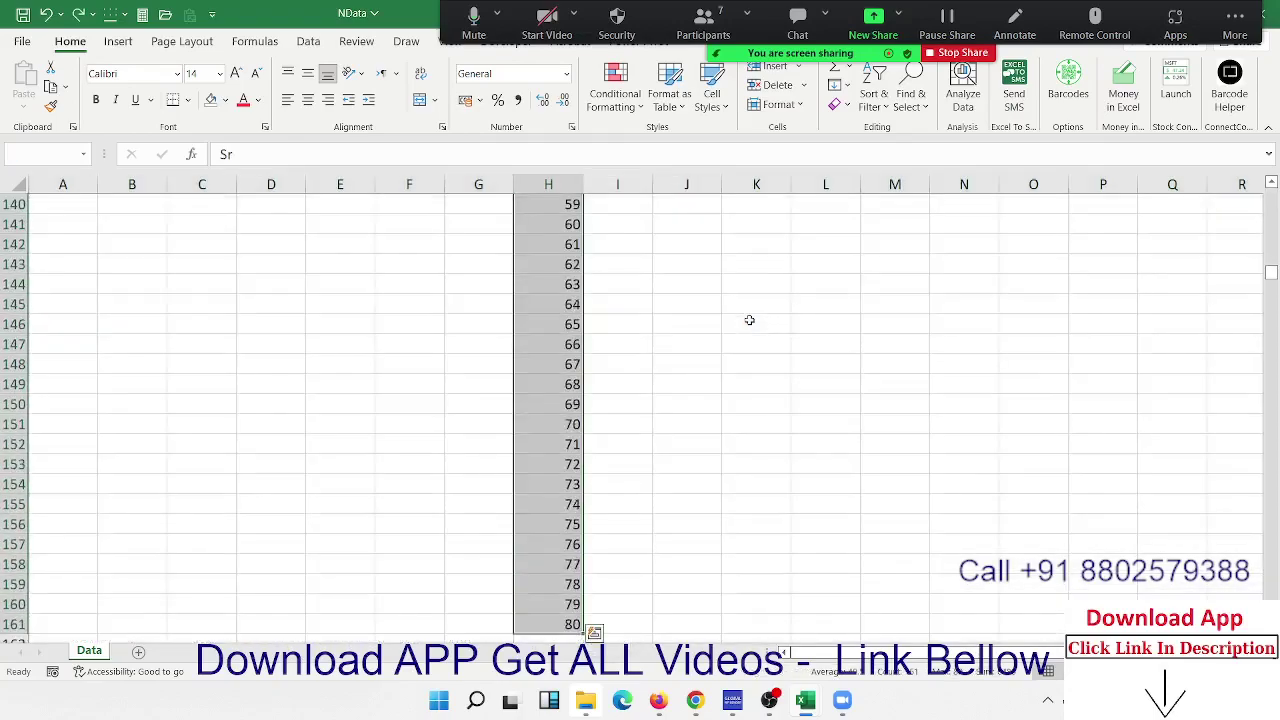
pyautogui.hotkey('ctrl', 'shift', 'Left')
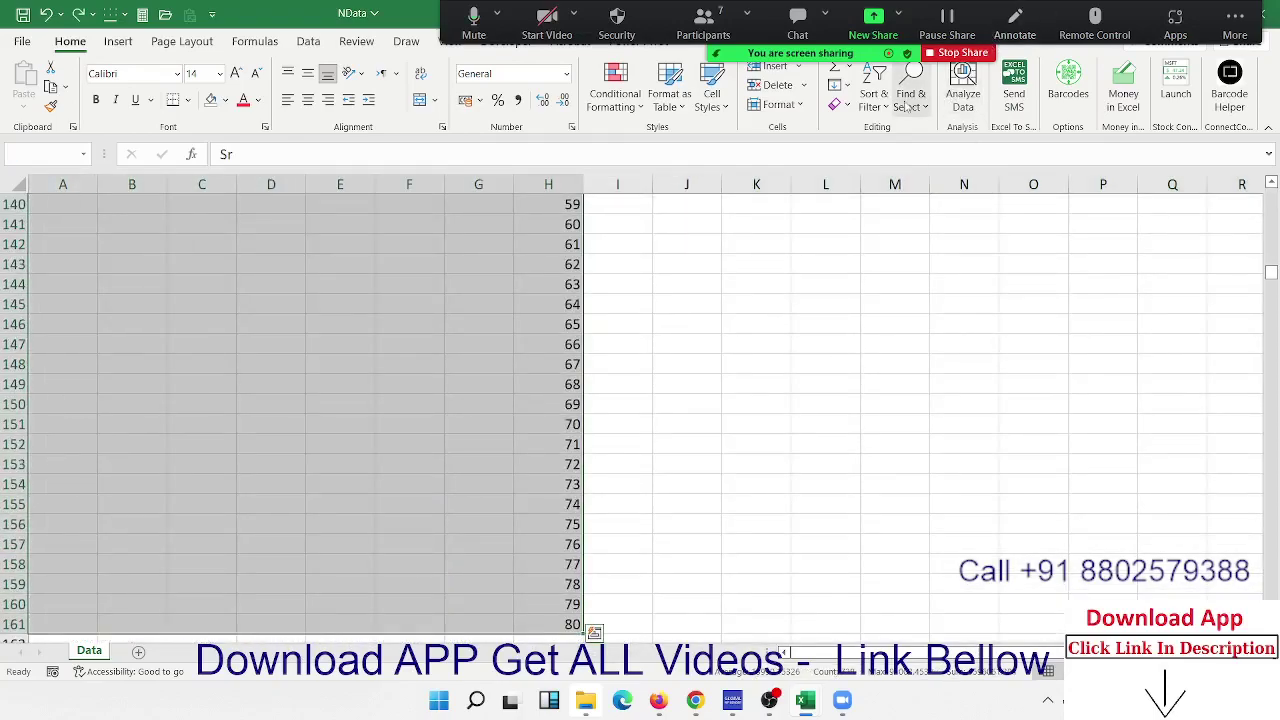
# Custom-sort the range by Sr, Smallest to Largest, to interleave a blank row after each record
pyautogui.click(874, 100)
pyautogui.click(940, 180)
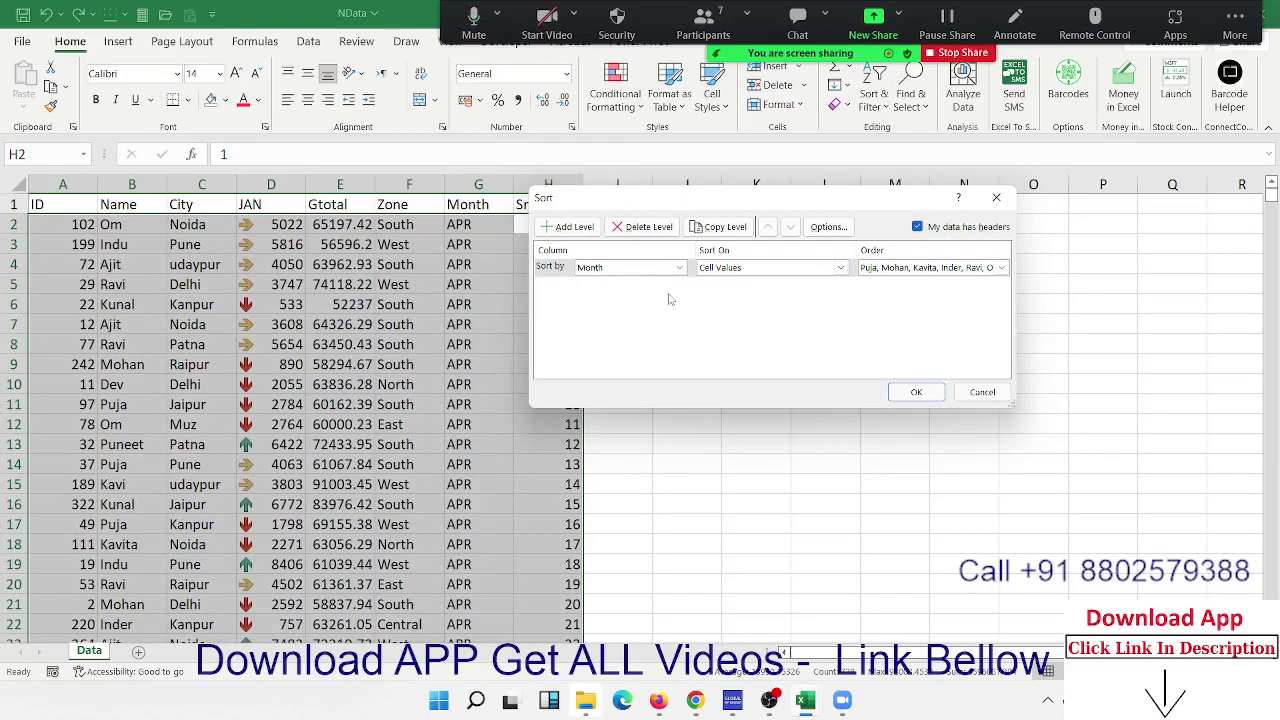
pyautogui.click(679, 267)
pyautogui.click(623, 363)
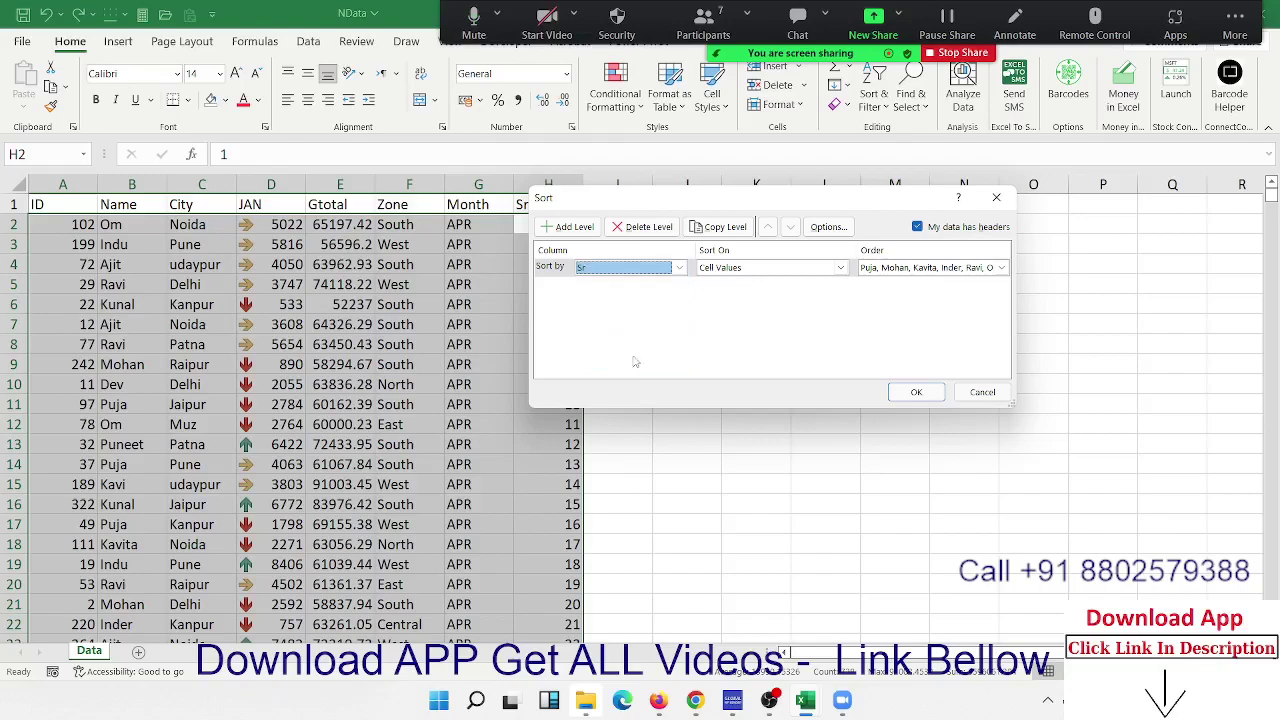
pyautogui.click(889, 270)
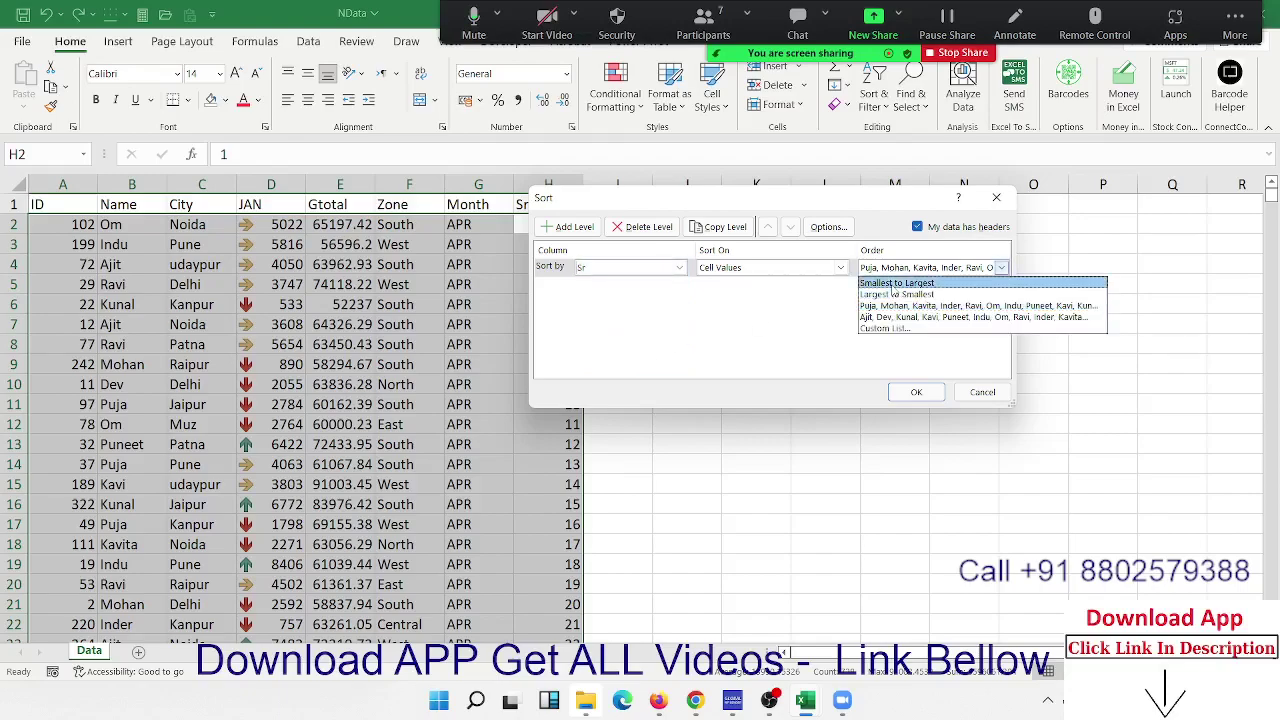
pyautogui.click(892, 280)
pyautogui.click(916, 392)
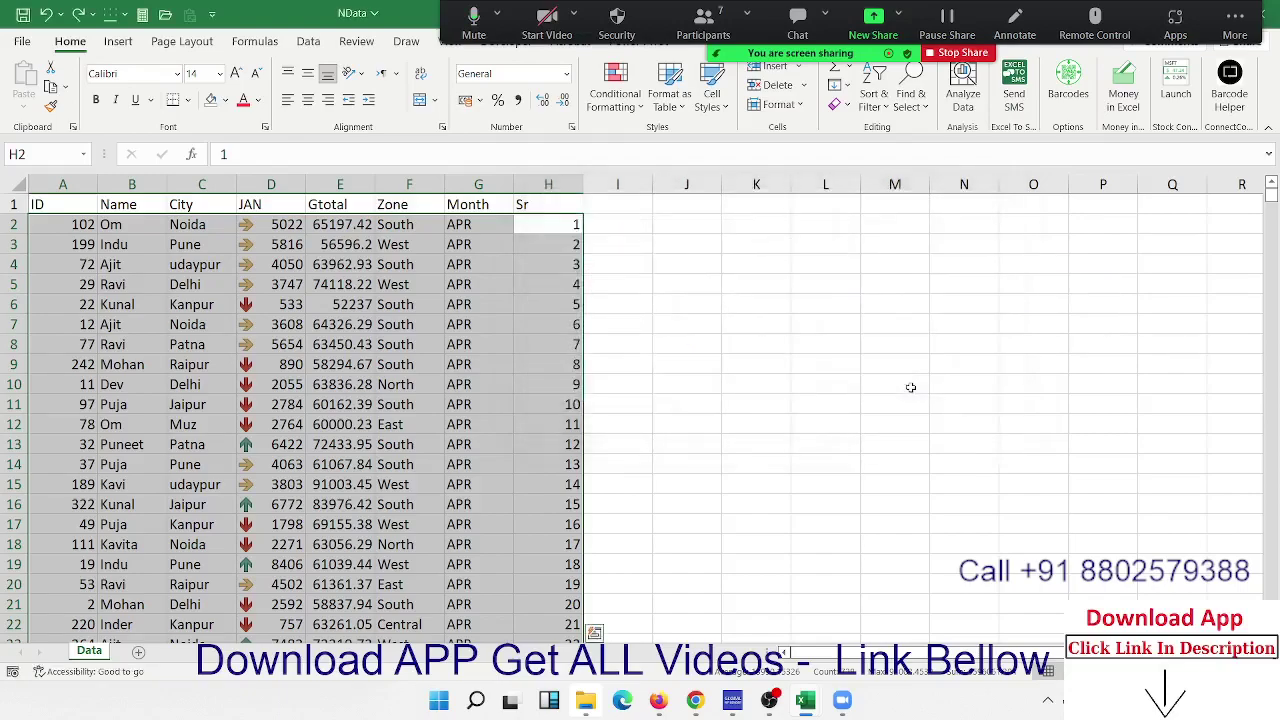
pyautogui.click(232, 323)
# Clear all Sr helper values from column H
pyautogui.scroll(-20, 236, 326)
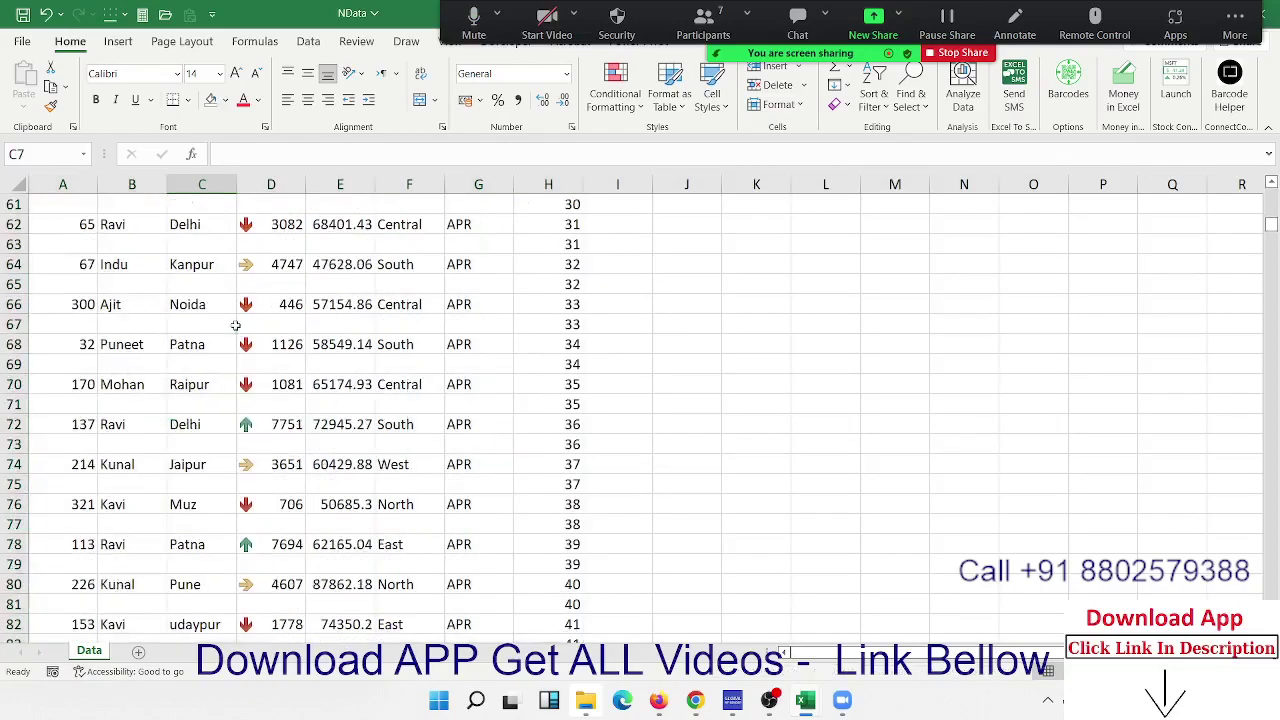
pyautogui.scroll(17, 568, 240)
pyautogui.click(561, 176)
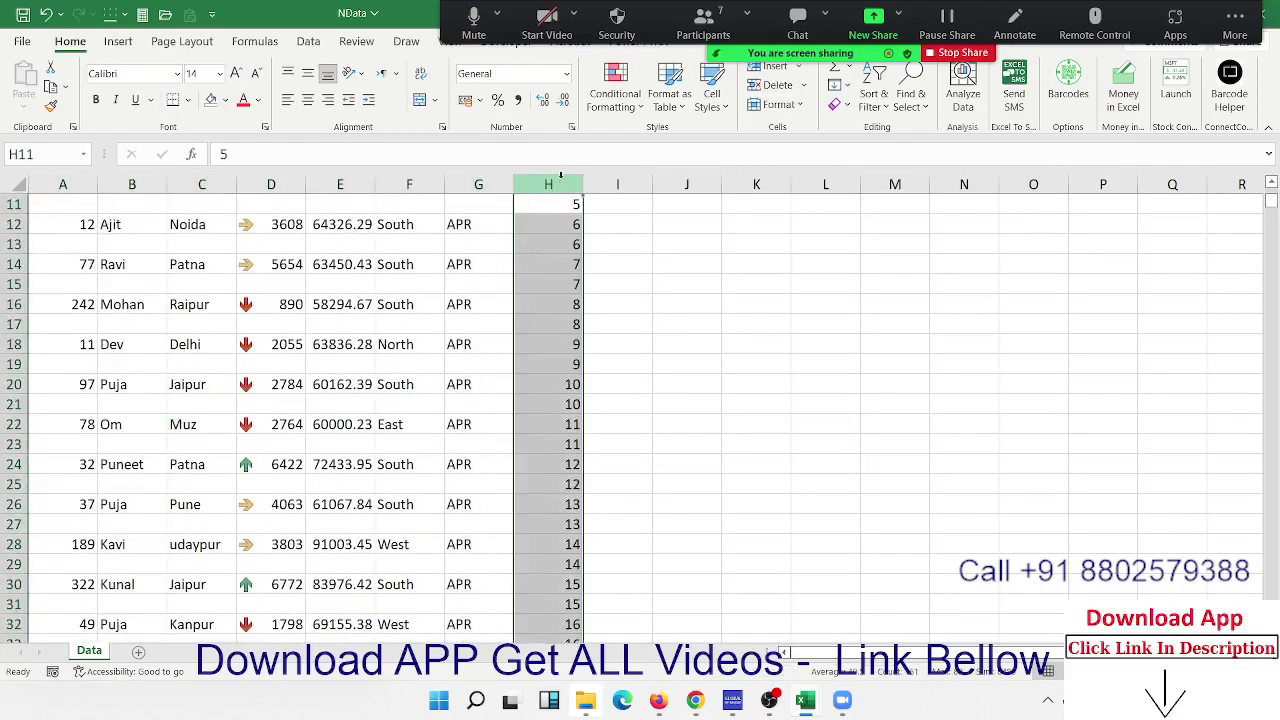
pyautogui.press('Delete')
# Select the data range from A1 across to column G, down through the data rows
pyautogui.press('Up')
pyautogui.press('Left')
pyautogui.press('Left')
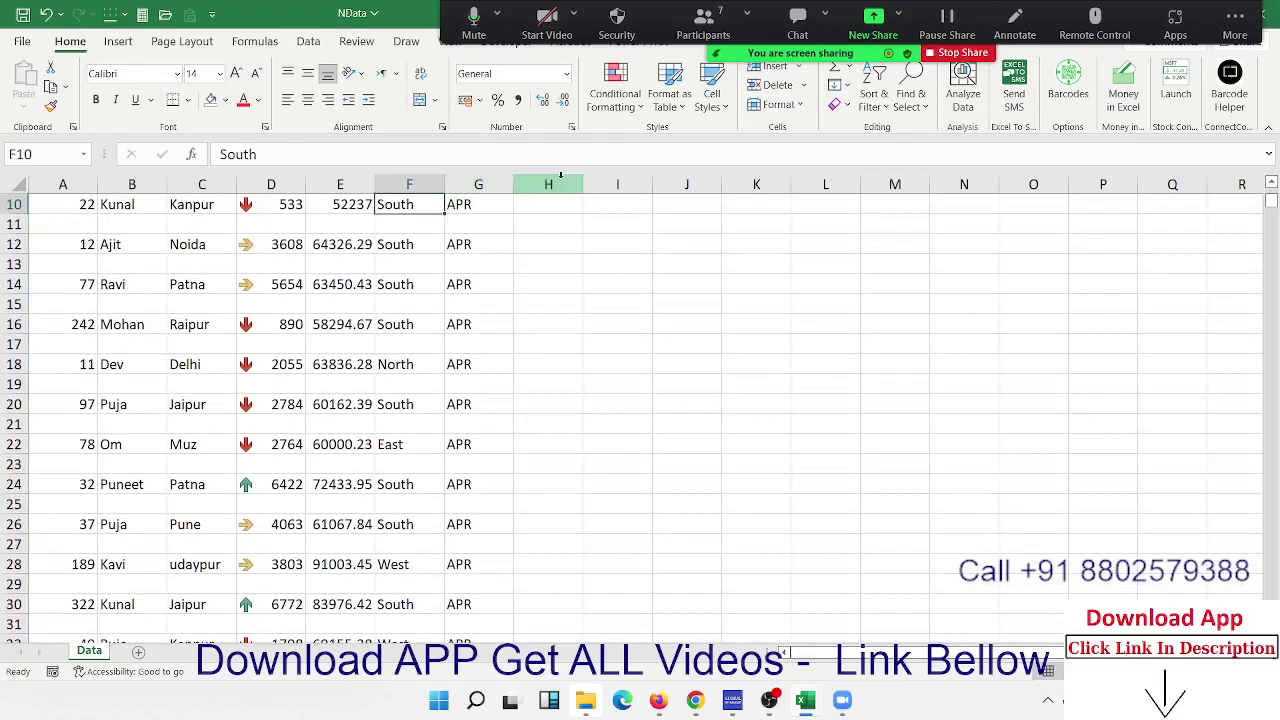
pyautogui.press('Home')
pyautogui.press('Right')
pyautogui.press('Right')
pyautogui.press('Right')
pyautogui.press('Right')
pyautogui.press('Right')
pyautogui.press('Right')
pyautogui.press('Right')
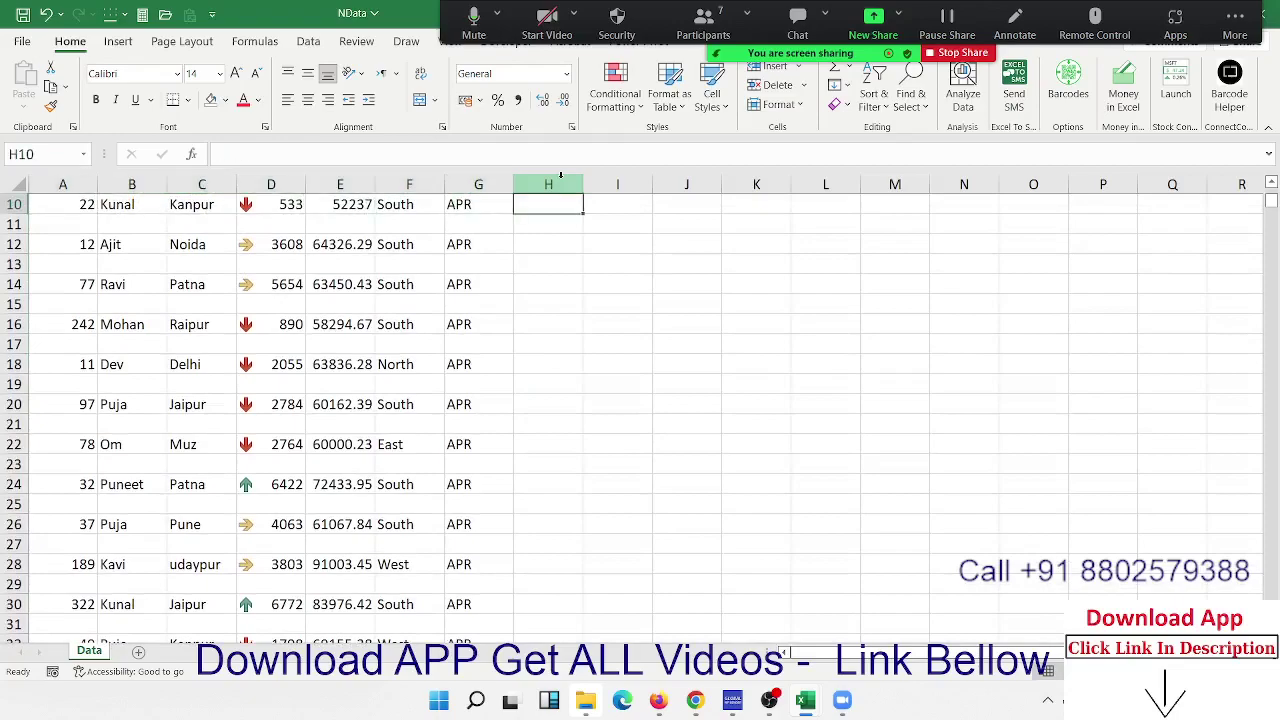
pyautogui.hotkey('ctrl', 'Up')
pyautogui.press('Left')
pyautogui.hotkey('ctrl', 'Left')
pyautogui.hotkey('ctrl', 'shift', 'Right')
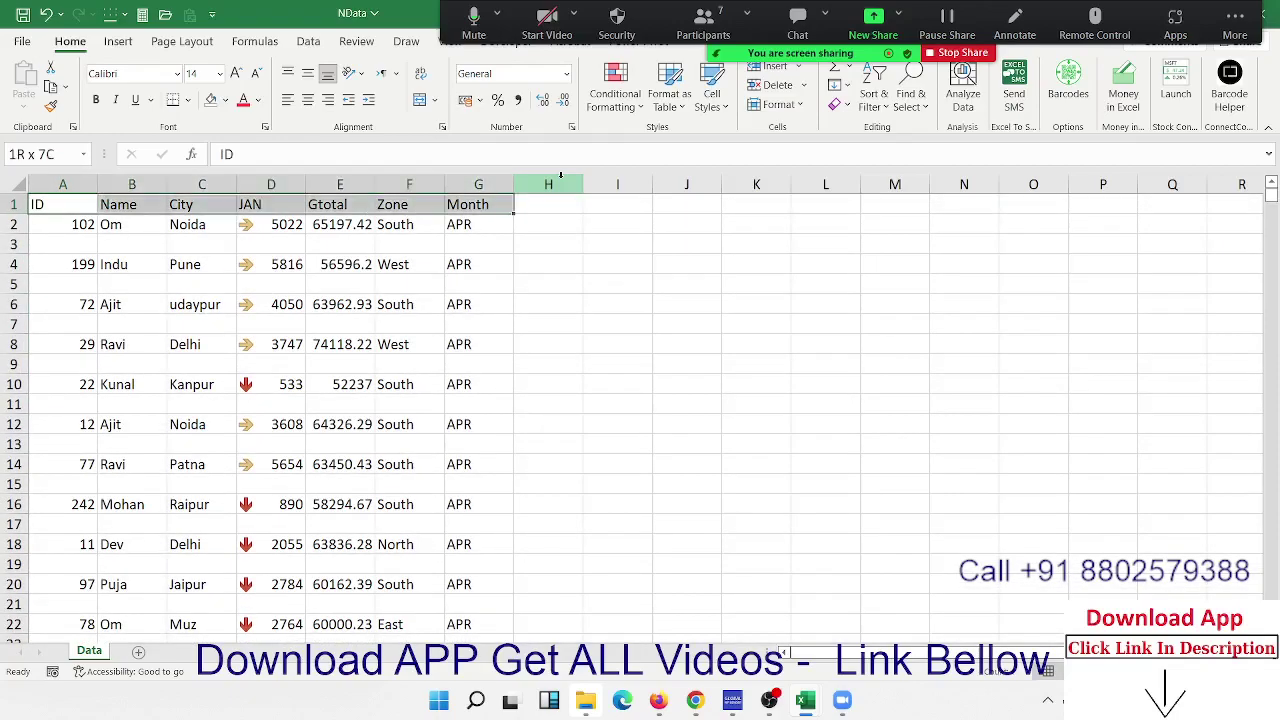
pyautogui.hotkey('shift', 'Down')
pyautogui.hotkey('shift', 'Down')
pyautogui.hotkey('shift', 'Down')
pyautogui.hotkey('shift', 'Down')
pyautogui.hotkey('shift', 'Down')
pyautogui.hotkey('shift', 'Down')
pyautogui.hotkey('shift', 'Down')
pyautogui.hotkey('shift', 'Down')
pyautogui.hotkey('shift', 'Down')
pyautogui.hotkey('shift', 'Down')
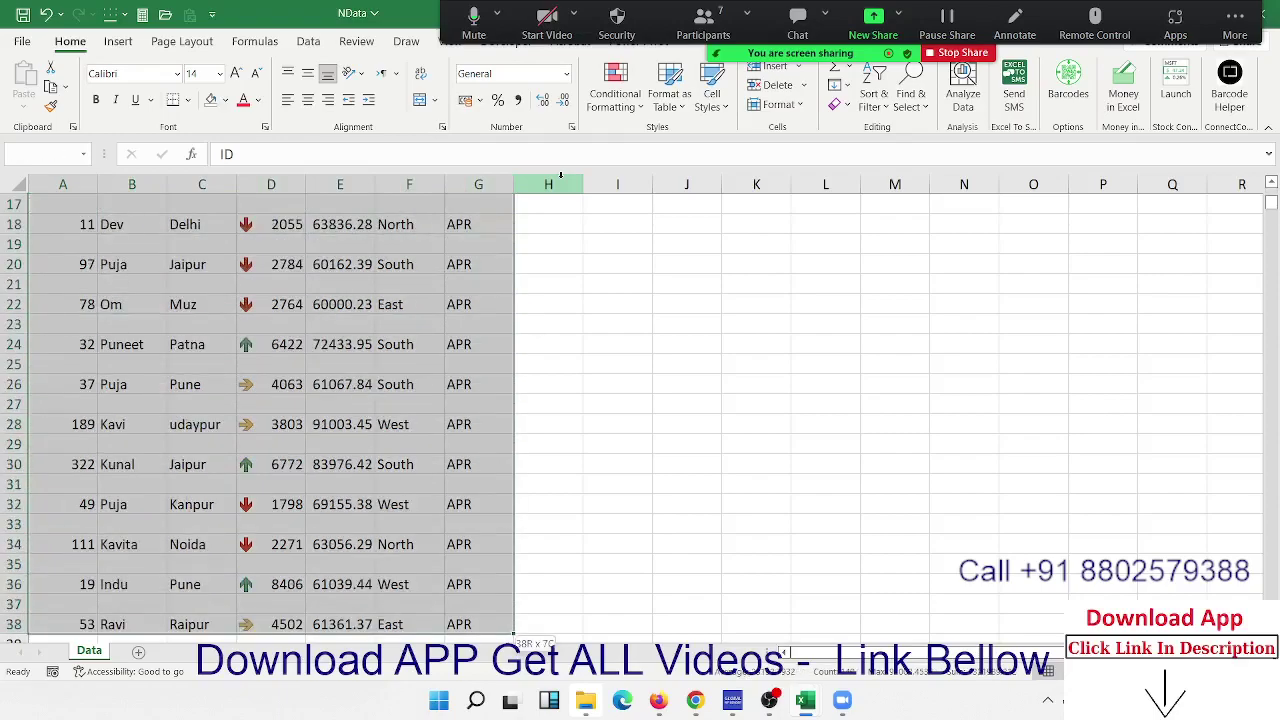
pyautogui.hotkey('shift', 'Down')
pyautogui.hotkey('shift', 'Down')
pyautogui.hotkey('shift', 'Down')
pyautogui.hotkey('shift', 'Down')
pyautogui.hotkey('shift', 'Down')
pyautogui.hotkey('shift', 'Down')
pyautogui.hotkey('shift', 'Down')
pyautogui.hotkey('shift', 'Down')
pyautogui.hotkey('shift', 'Down')
pyautogui.hotkey('shift', 'Down')
pyautogui.hotkey('shift', 'Down')
pyautogui.hotkey('shift', 'Down')
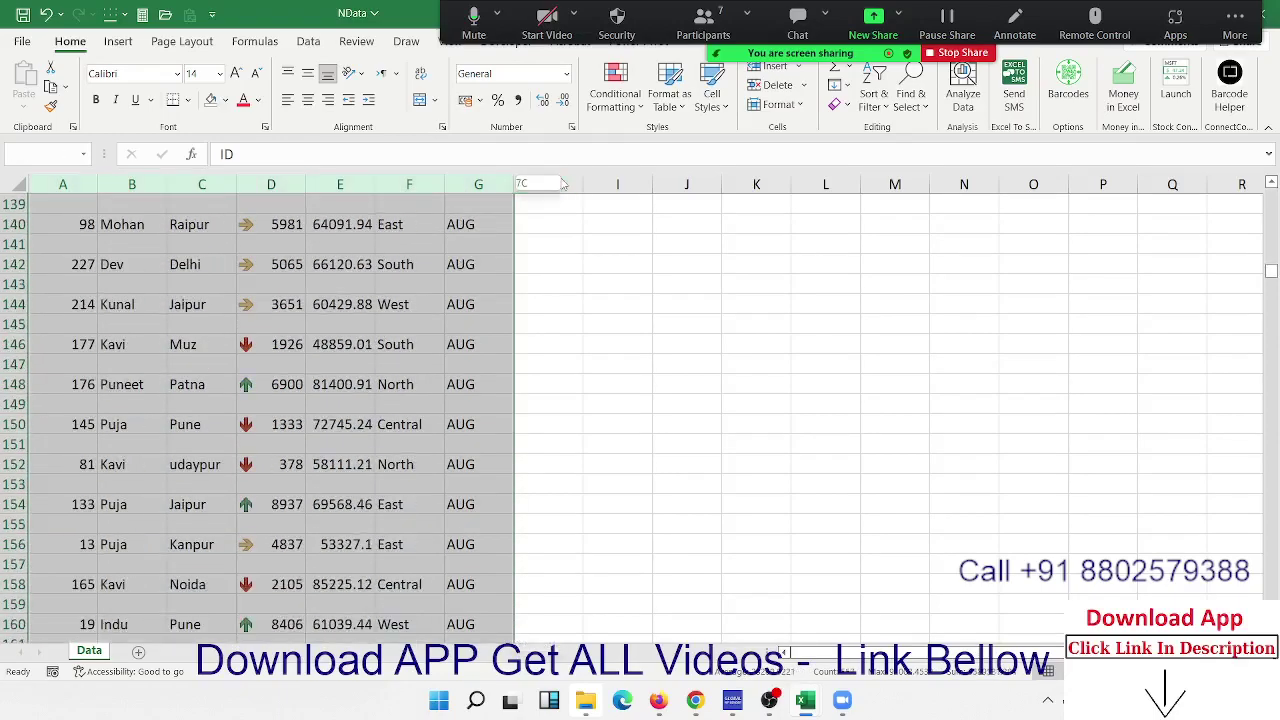
pyautogui.moveTo(562, 184); pyautogui.dragTo(561, 176)
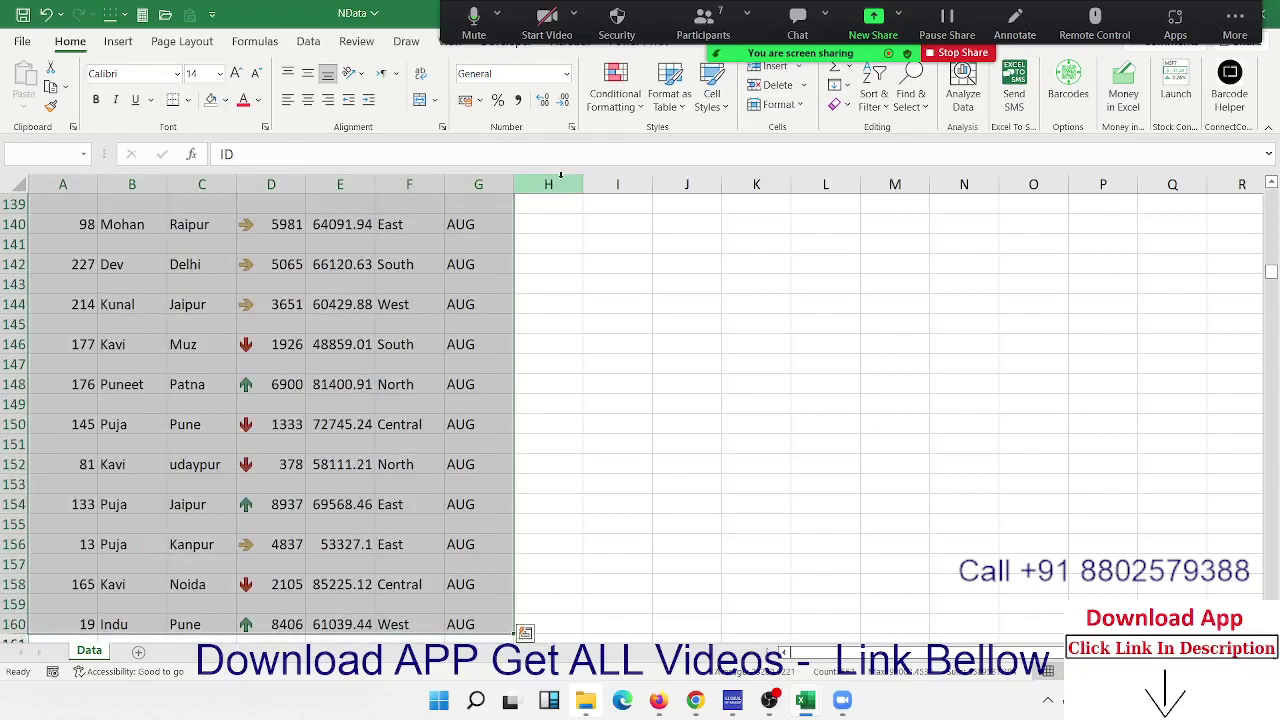
pyautogui.scroll(13, 452, 424)
pyautogui.scroll(20, 452, 424)
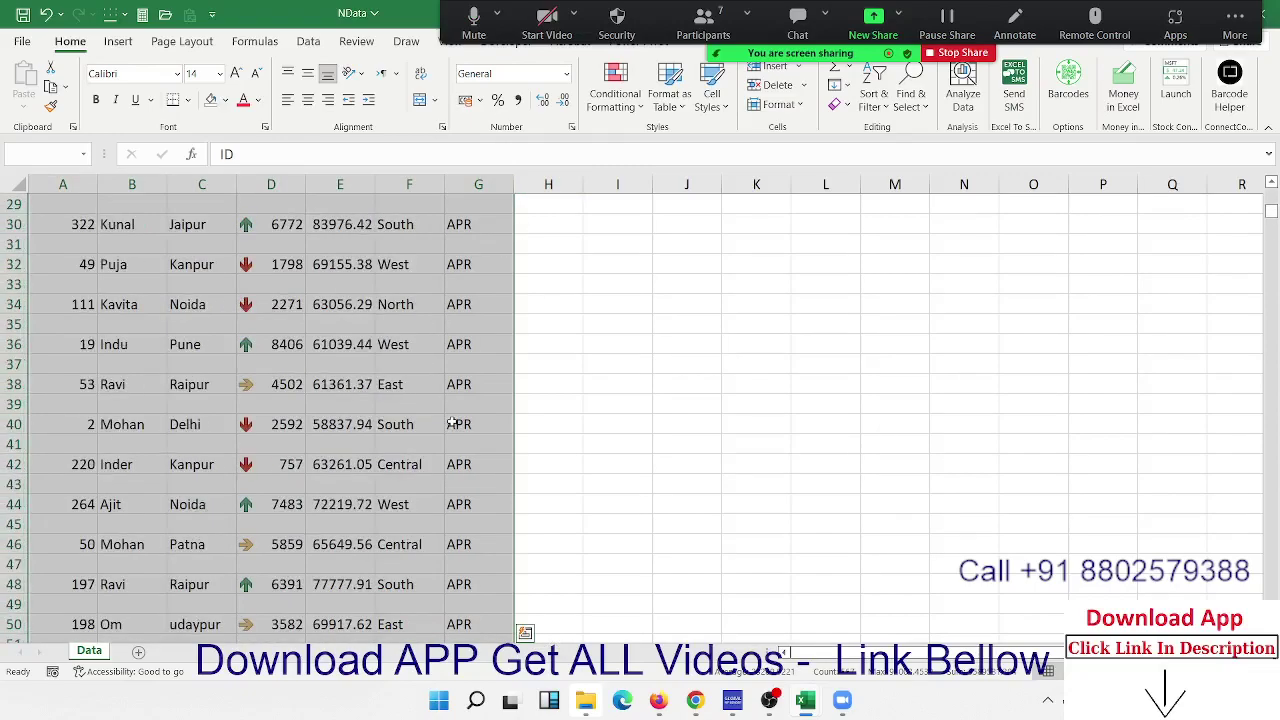
pyautogui.scroll(9, 452, 424)
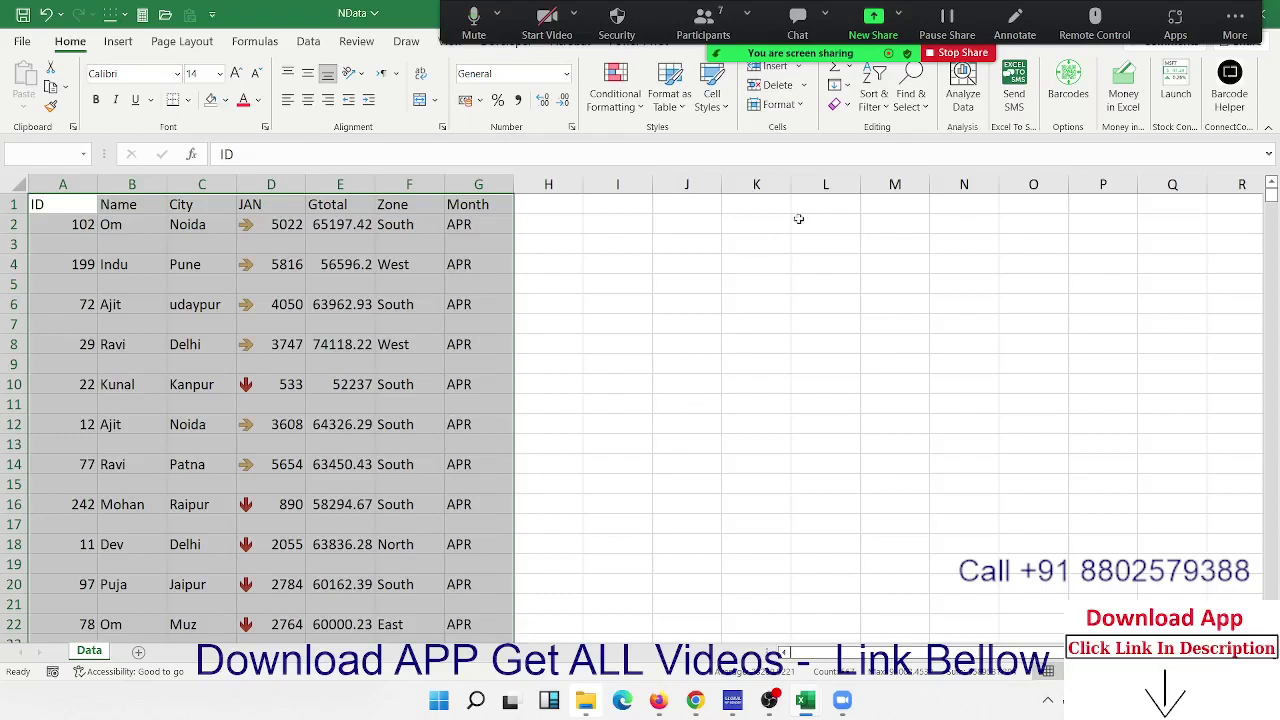
# Custom-sort the data by the ID column, smallest to largest
pyautogui.click(873, 98)
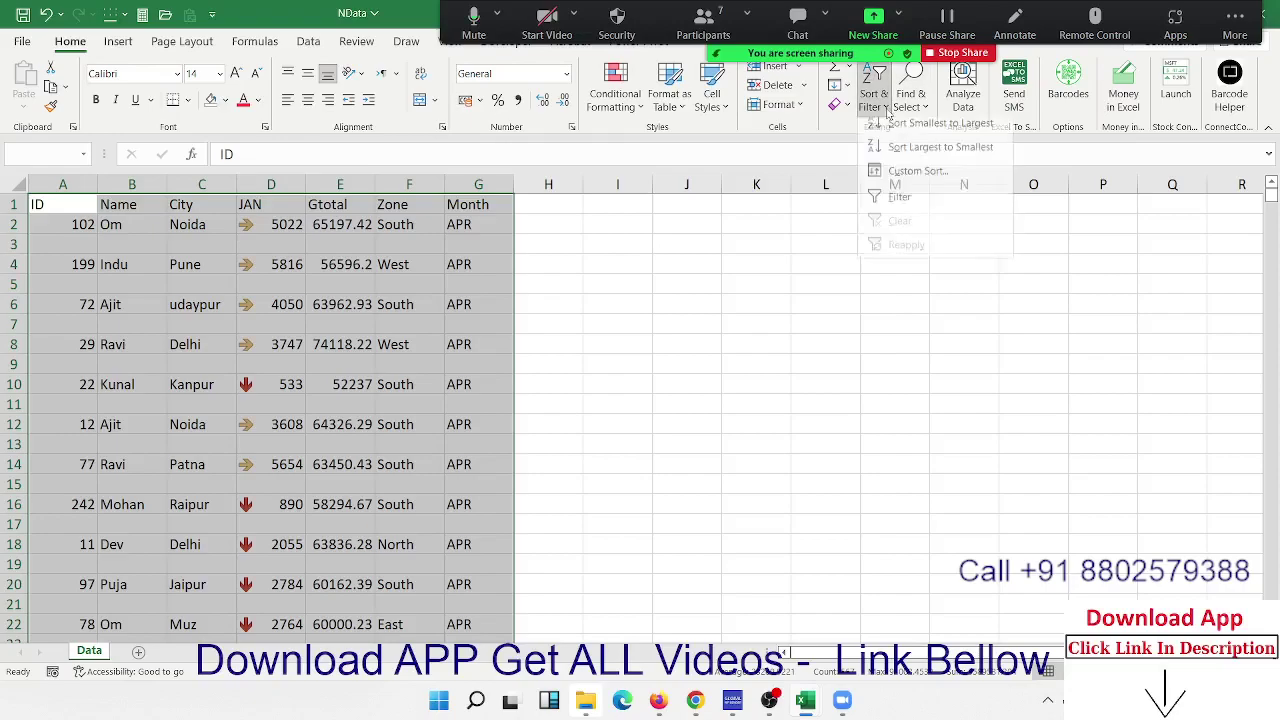
pyautogui.click(893, 175)
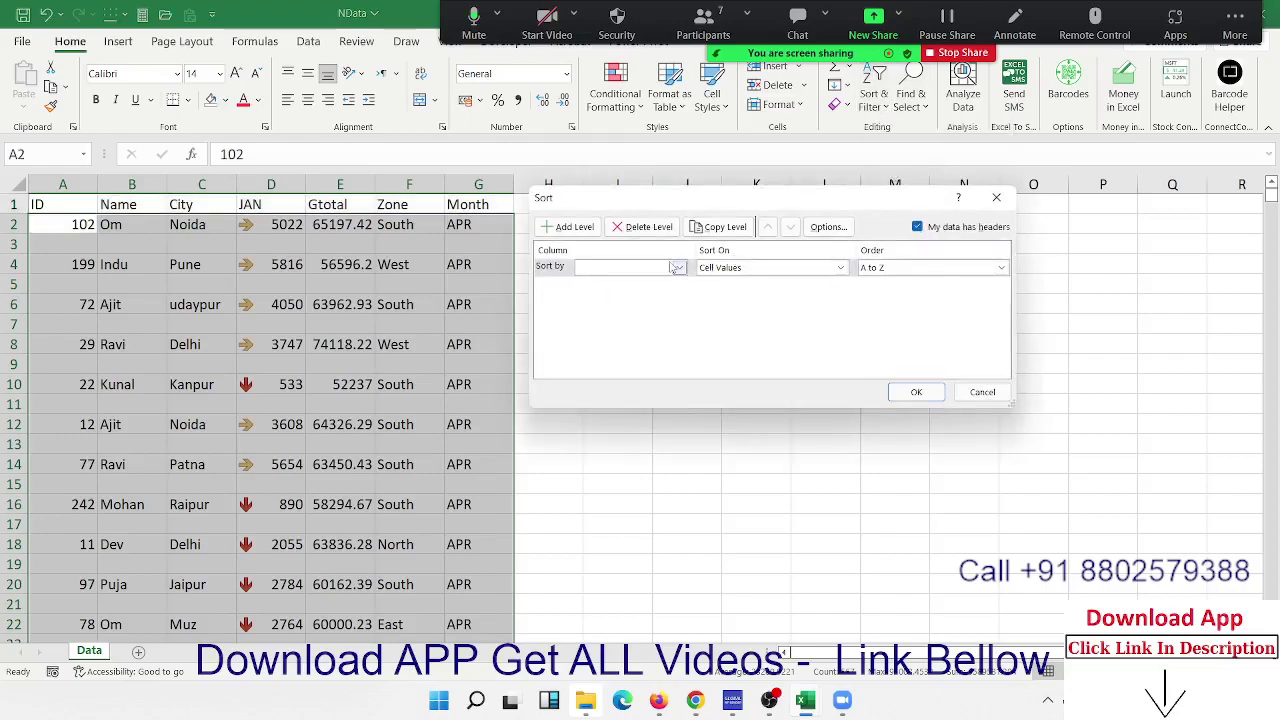
pyautogui.click(662, 267)
pyautogui.click(622, 285)
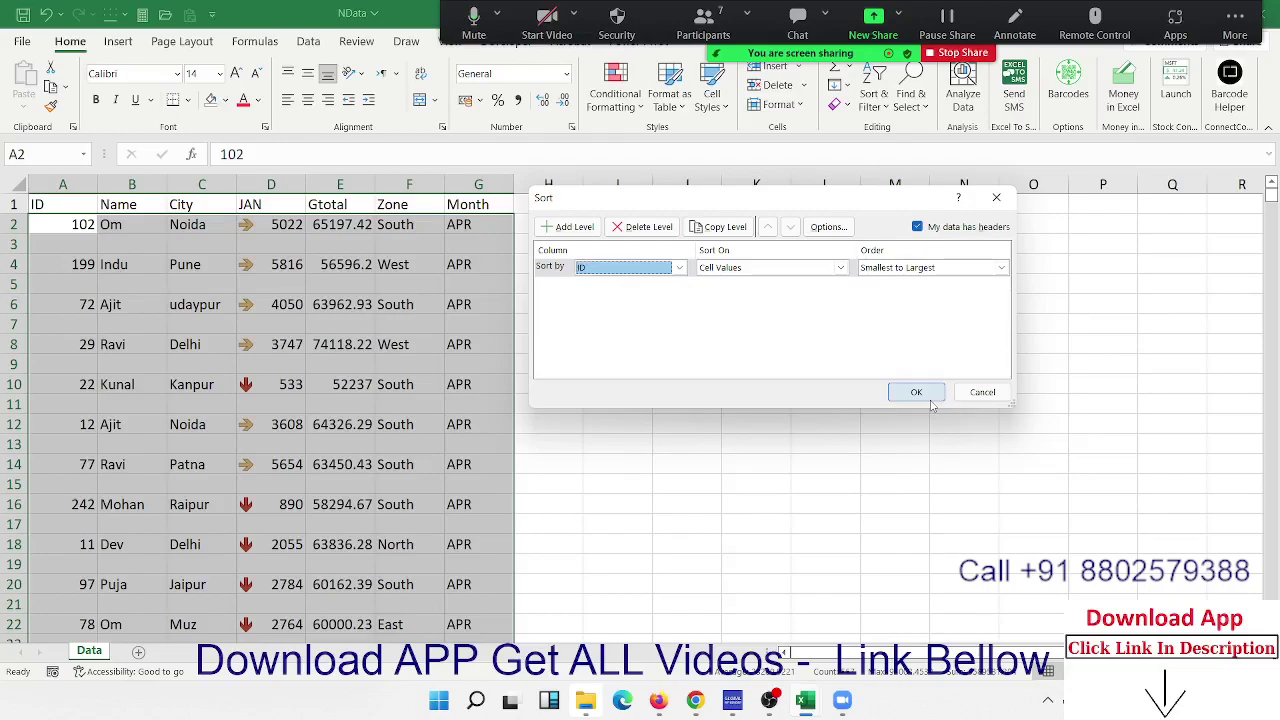
pyautogui.click(916, 392)
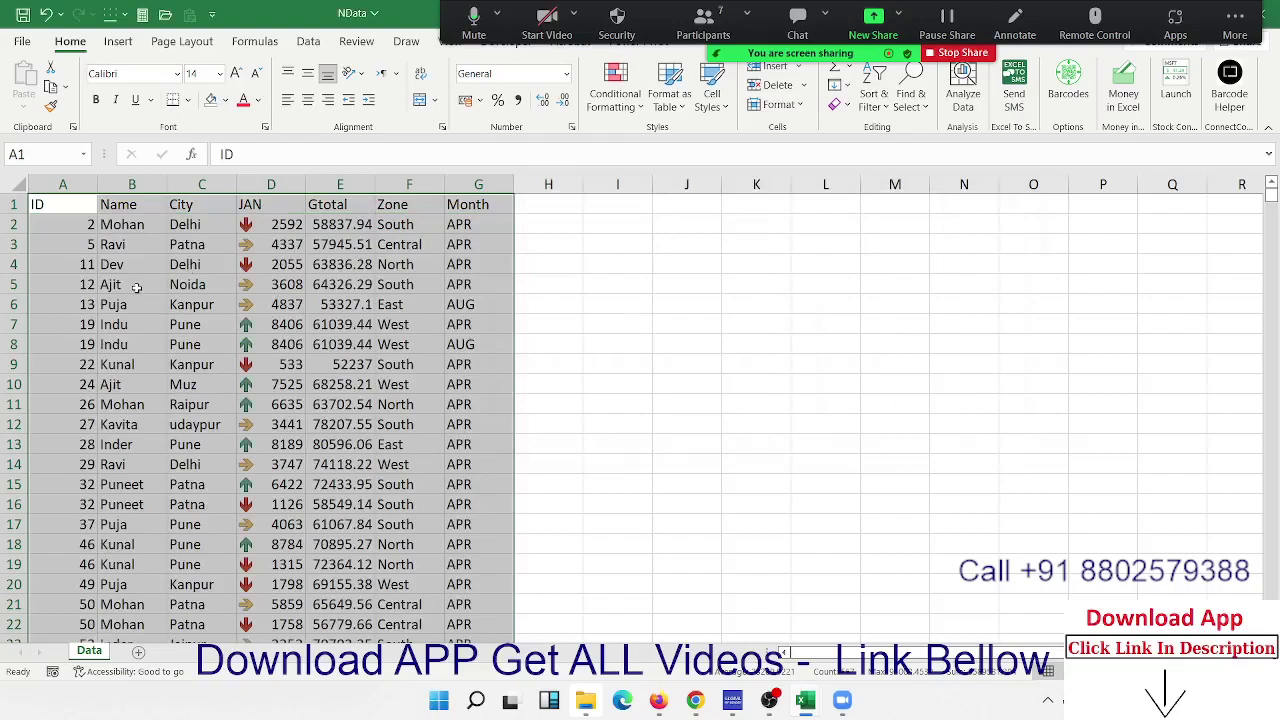
# Scroll down and back up to check the records no longer have blank rows between them
pyautogui.scroll(-1, 296, 395)
pyautogui.scroll(-15, 300, 420)
pyautogui.scroll(-4, 305, 440)
pyautogui.scroll(-10, 308, 451)
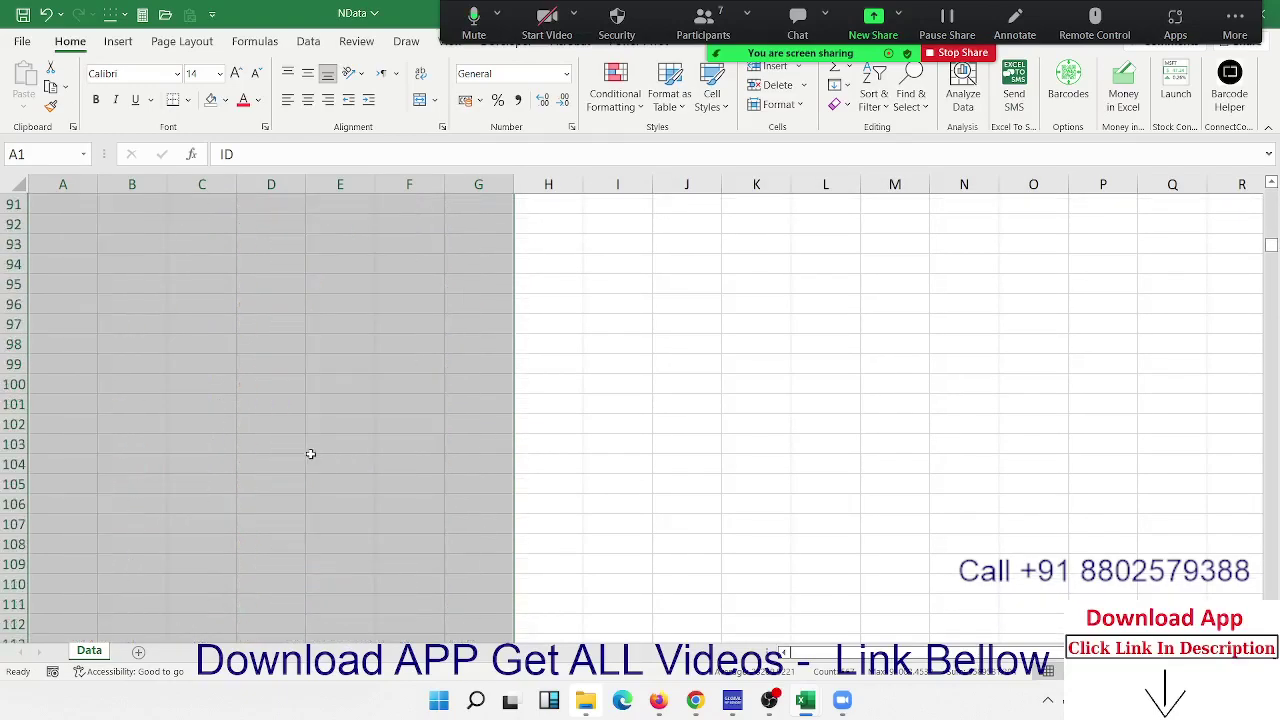
pyautogui.scroll(-8, 308, 462)
pyautogui.scroll(-5, 308, 460)
pyautogui.scroll(-6, 308, 458)
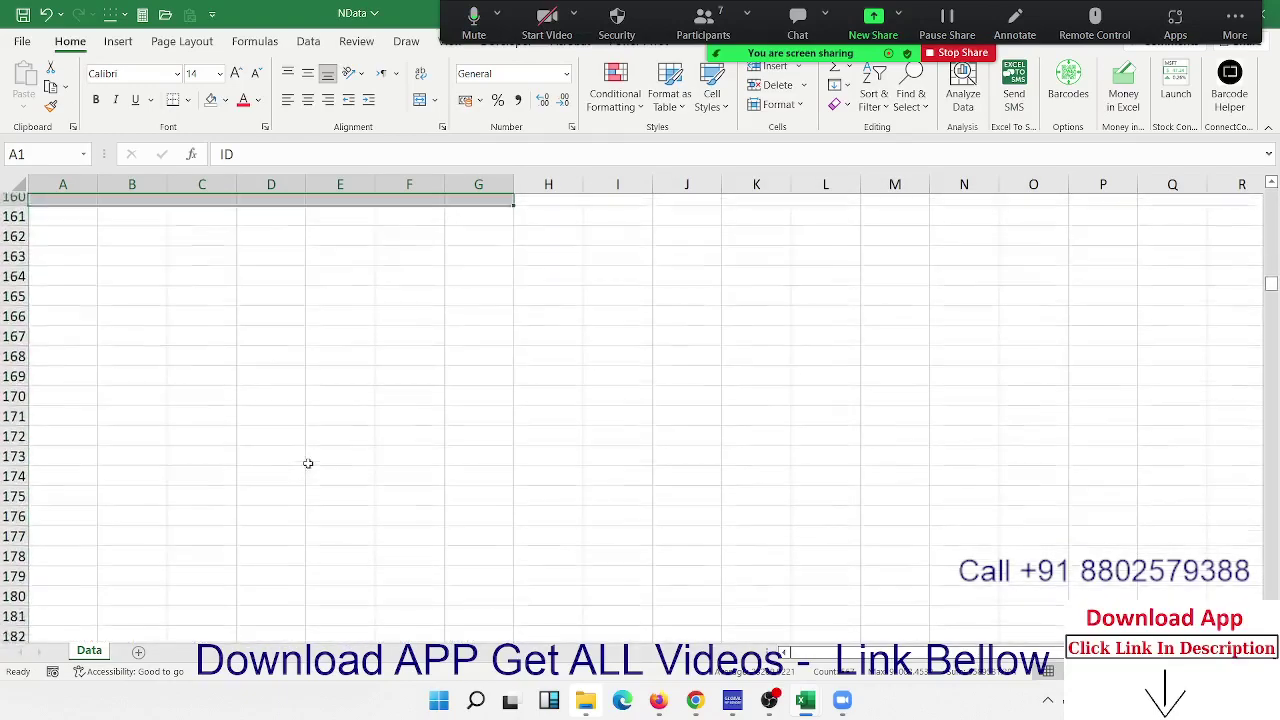
pyautogui.scroll(-4, 308, 457)
pyautogui.scroll(10, 308, 457)
pyautogui.scroll(8, 307, 459)
pyautogui.scroll(10, 306, 460)
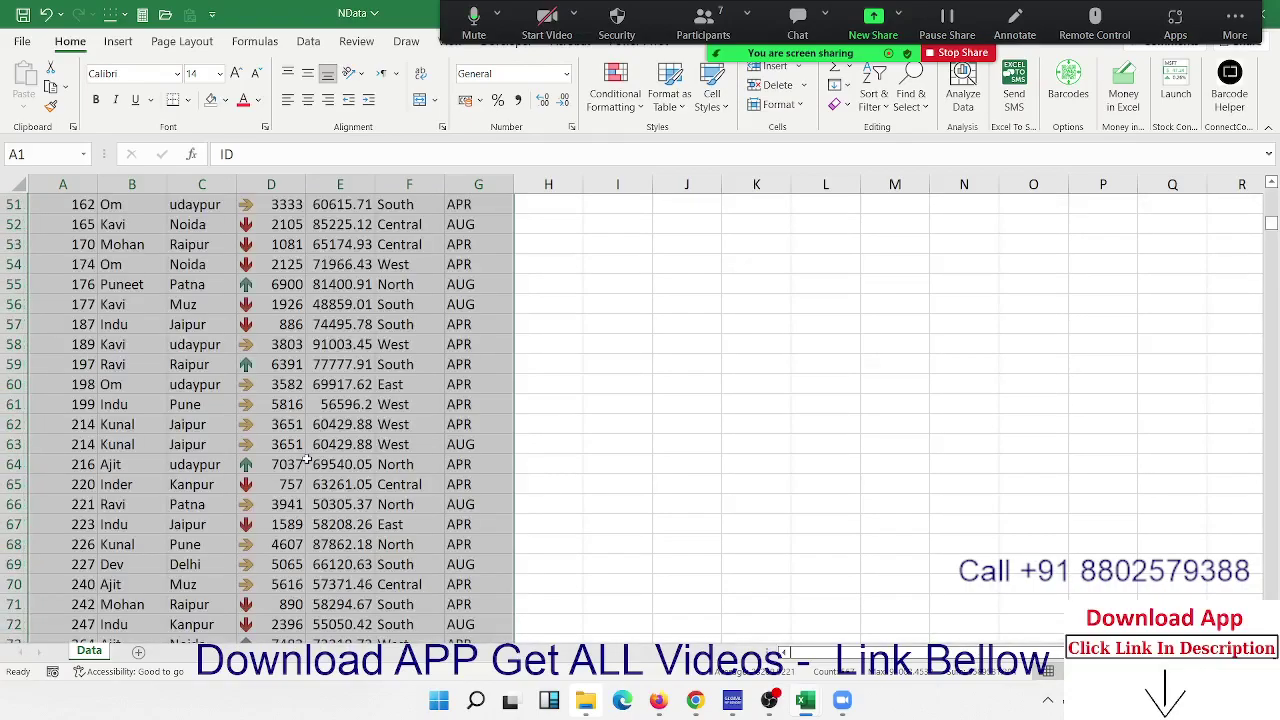
pyautogui.scroll(10, 304, 461)
pyautogui.scroll(16, 304, 461)
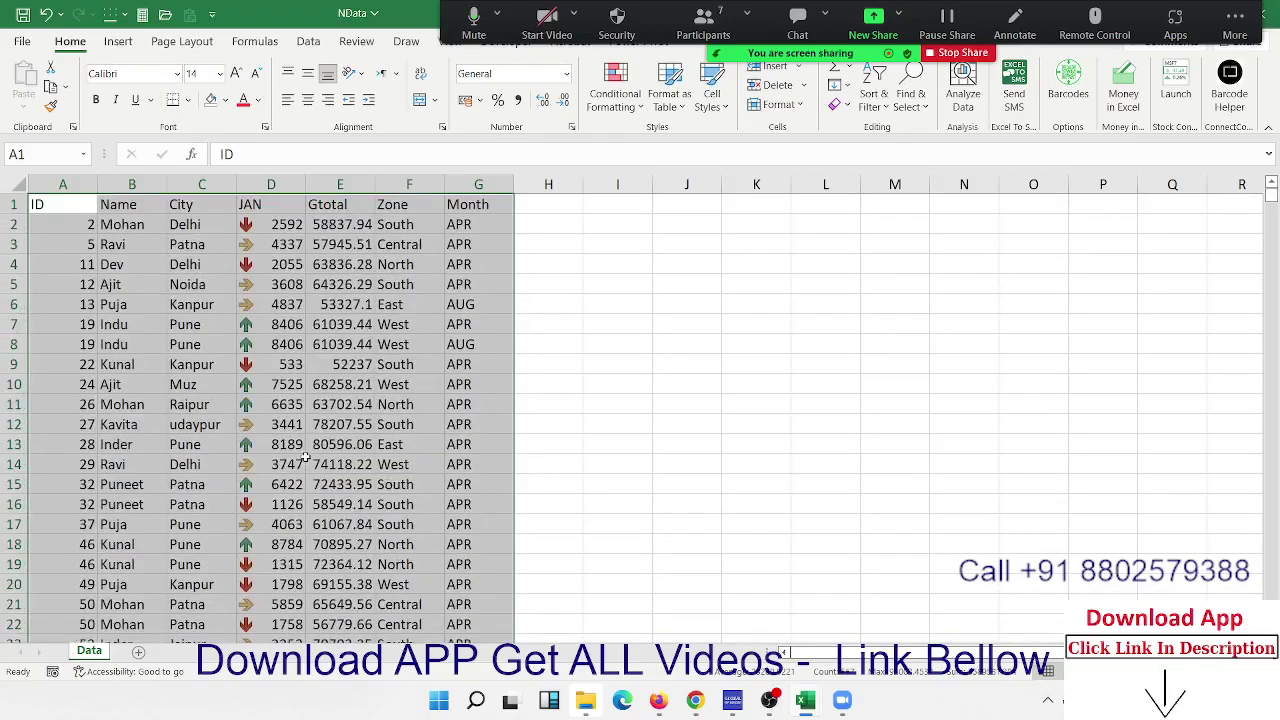